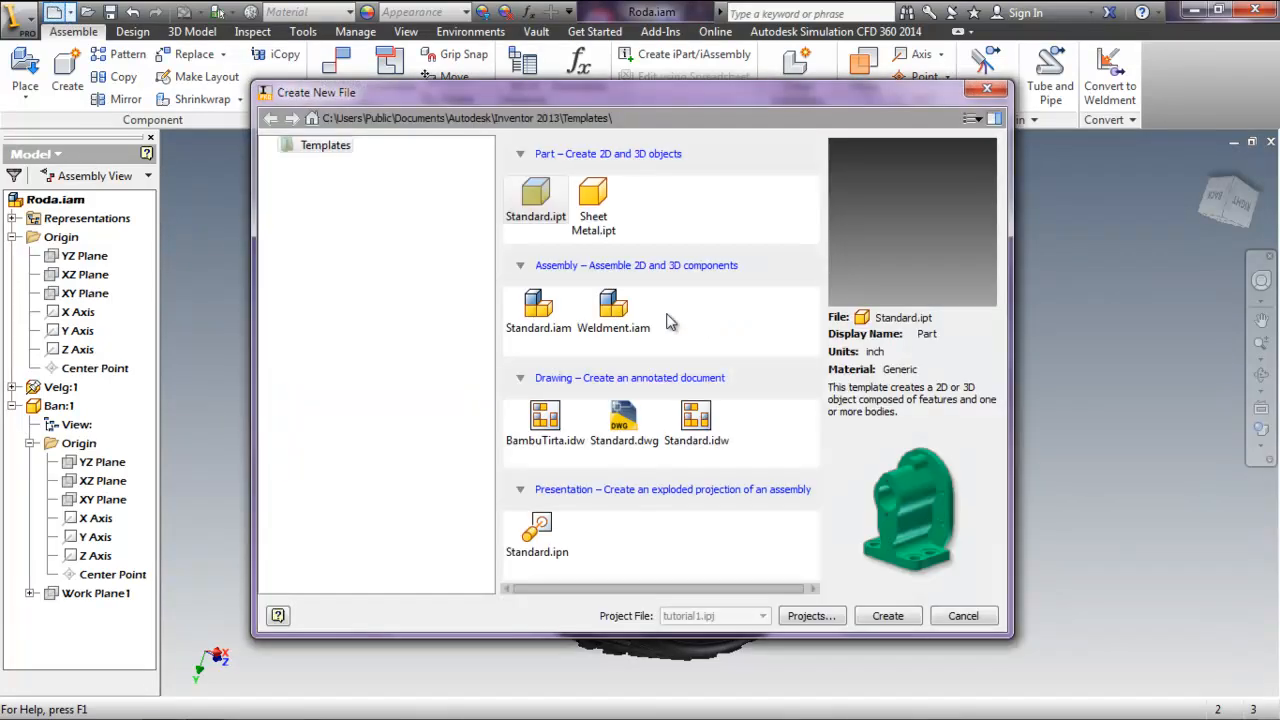
- Create a new part from the Metric template Standard (mm).ipt
click(345, 182)
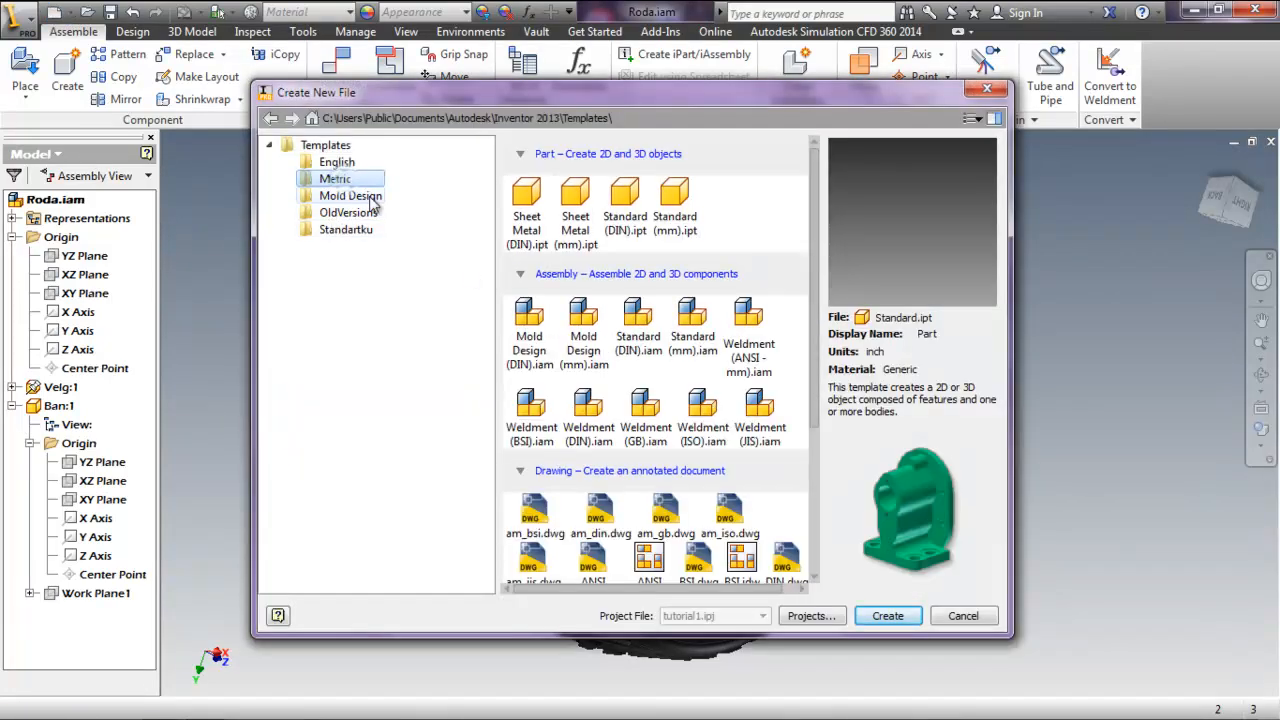
click(675, 205)
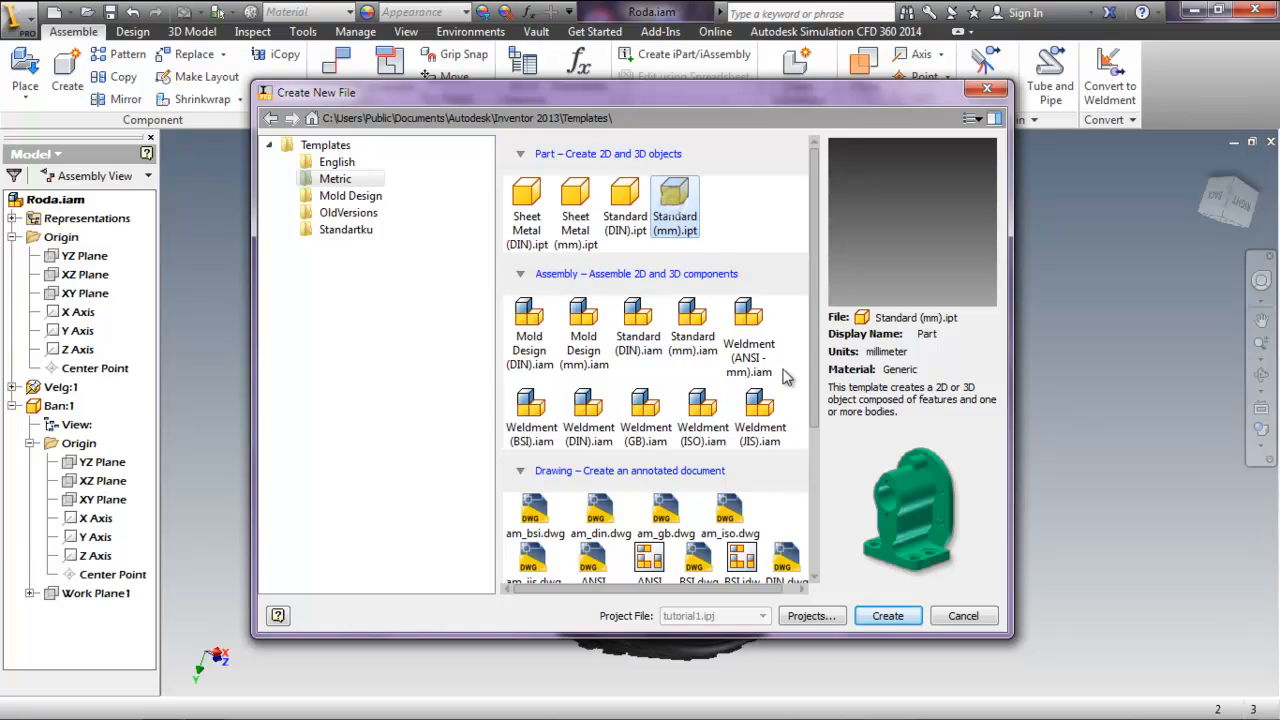
click(895, 618)
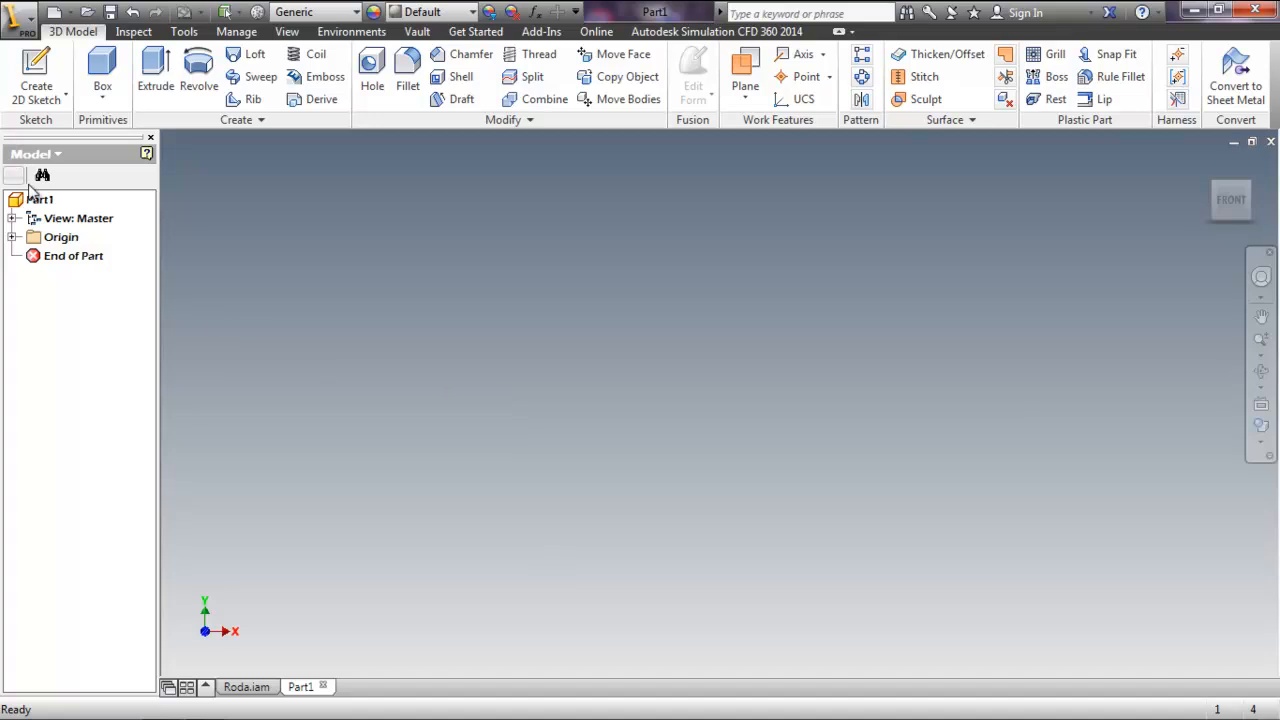
- Start a 2D sketch on the vertical XY origin plane
click(35, 70)
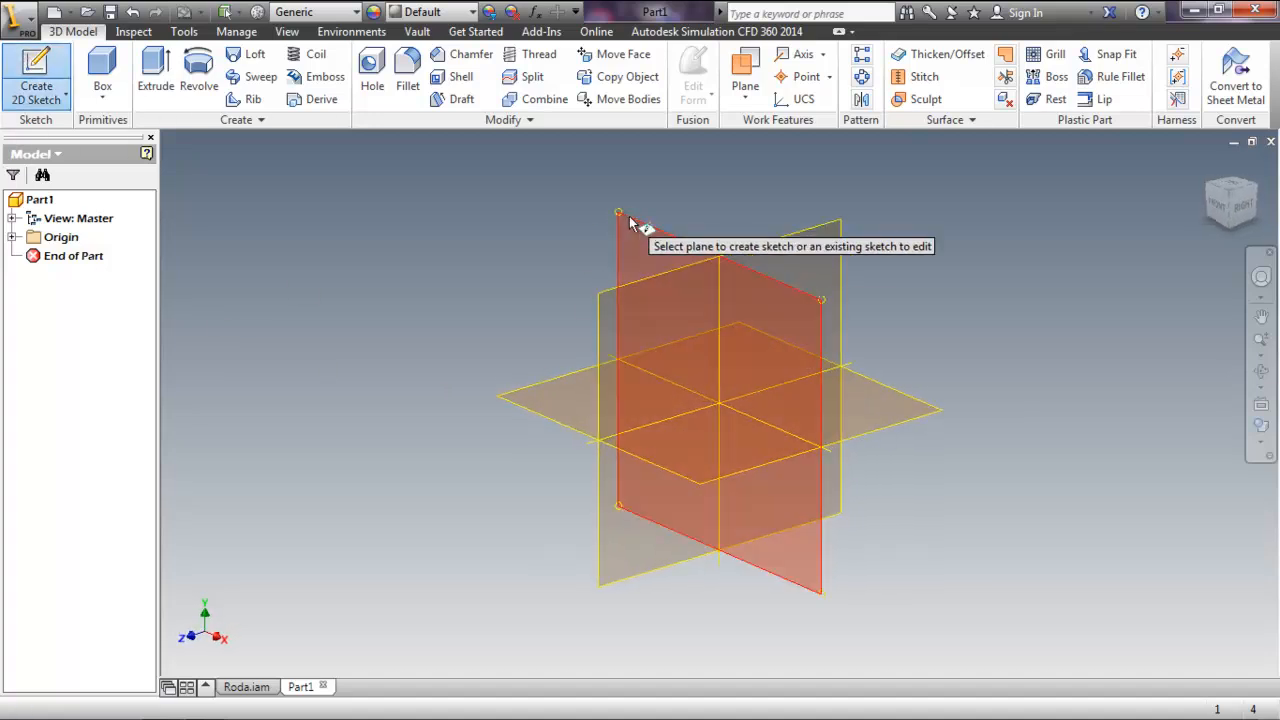
click(628, 220)
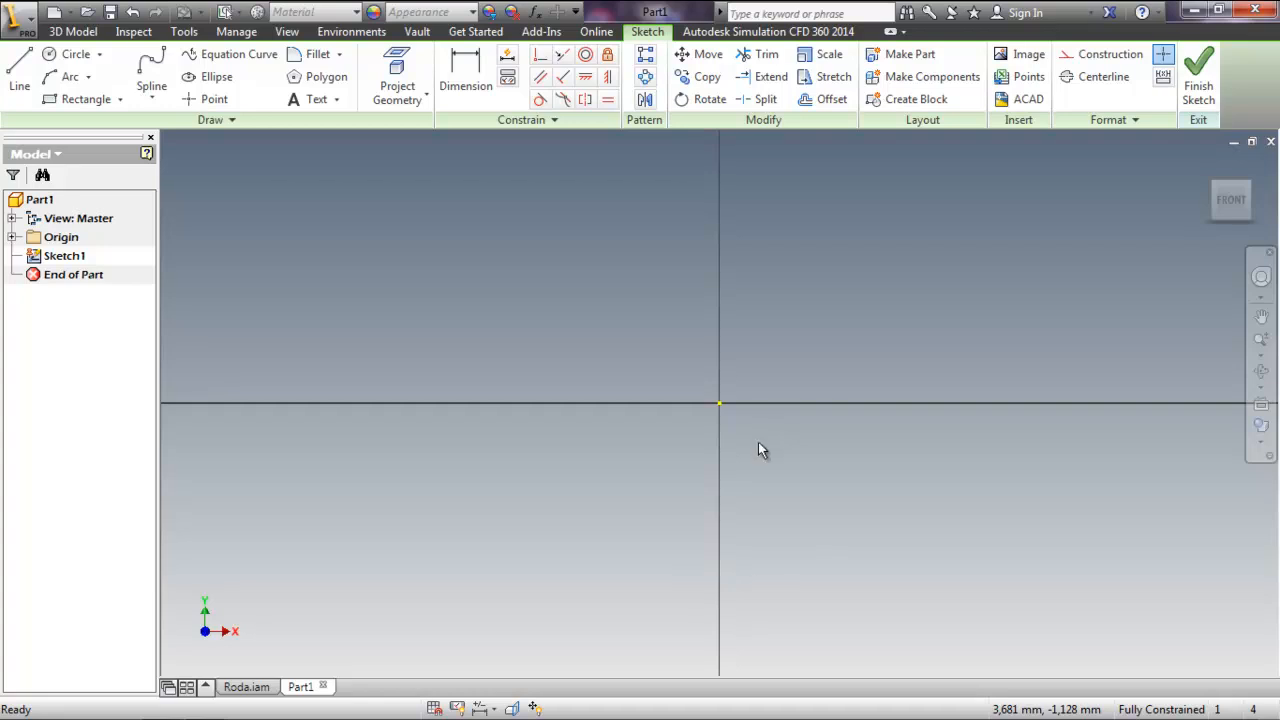
middle_drag(812, 438, 606, 517)
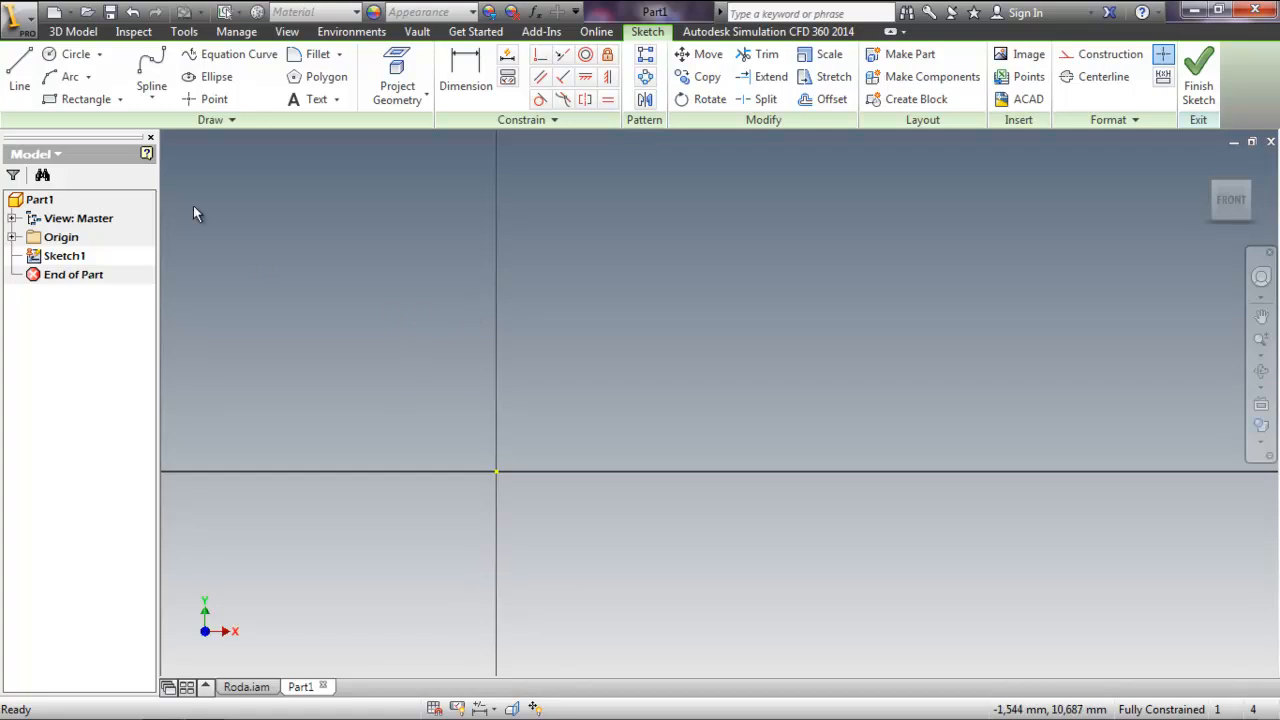
- Draw a horizontal line about 7.8 mm long from the origin along the positive X axis
click(20, 80)
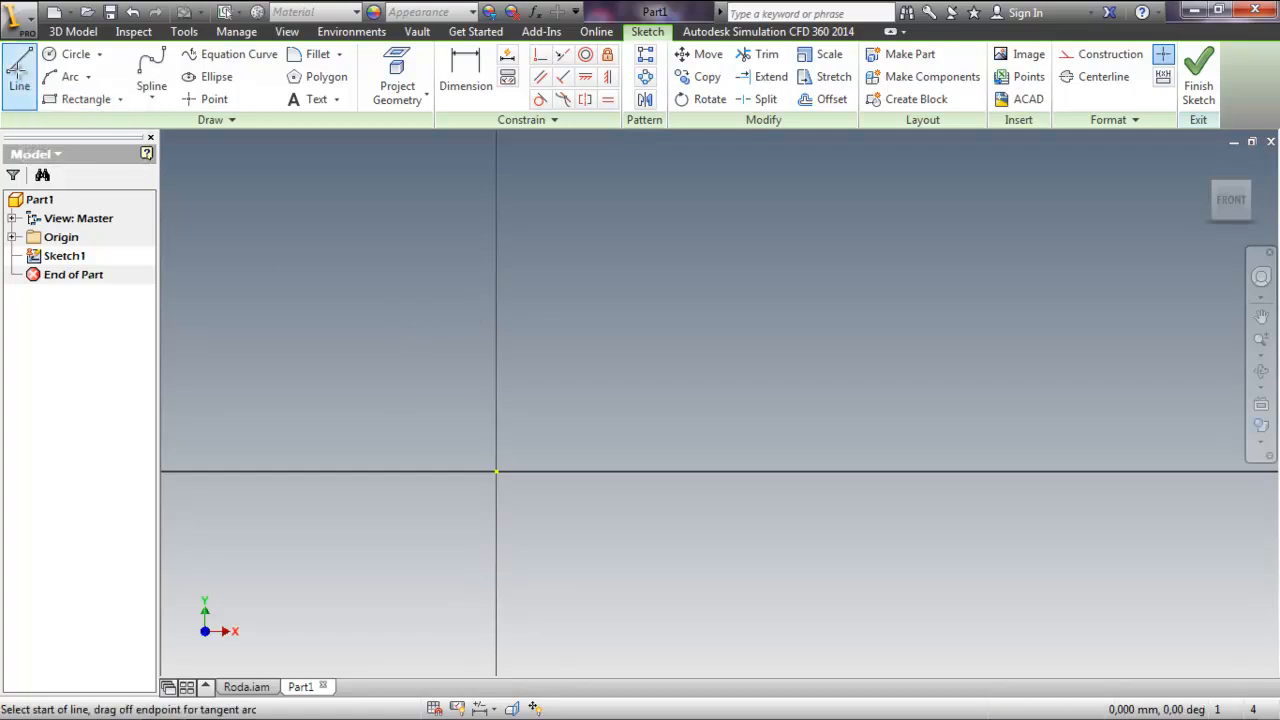
middle_drag(655, 384, 748, 325)
middle_drag(670, 265, 647, 378)
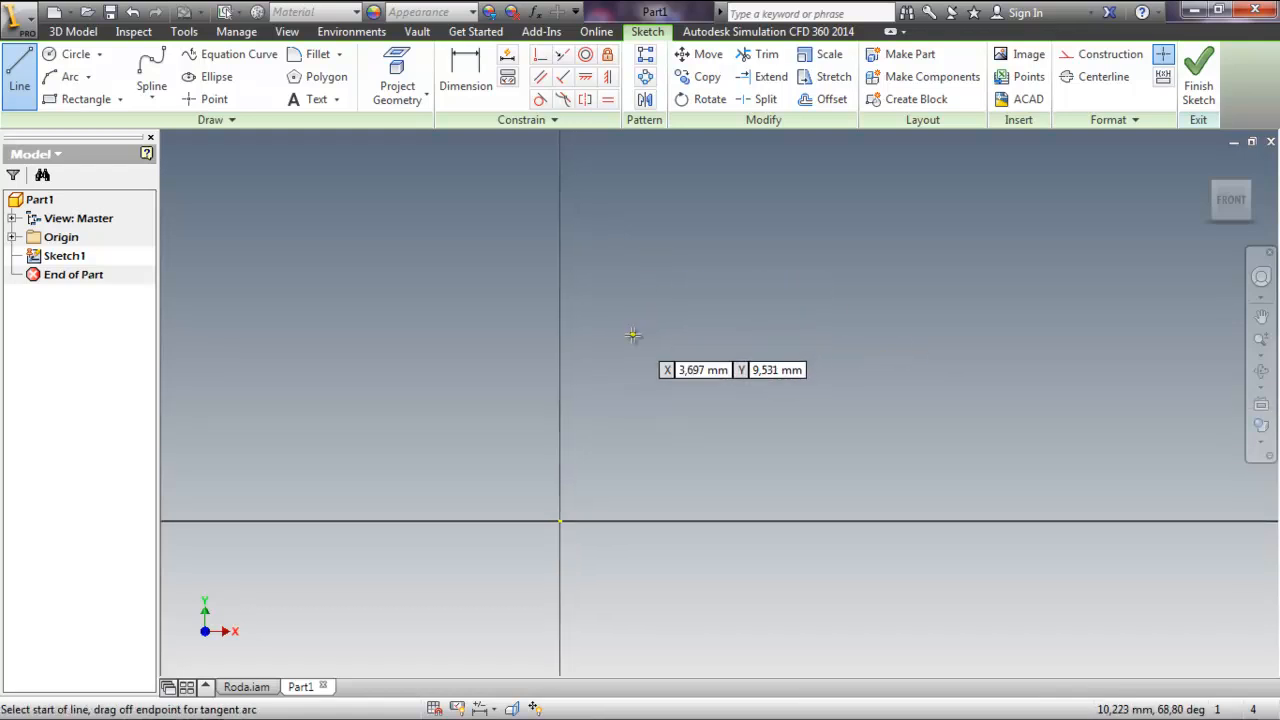
mouse_move(808, 360)
middle_down()
mouse_move(583, 479)
mouse_move(571, 401)
middle_up()
mouse_move(650, 397)
middle_down()
mouse_move(649, 369)
mouse_move(686, 374)
middle_up()
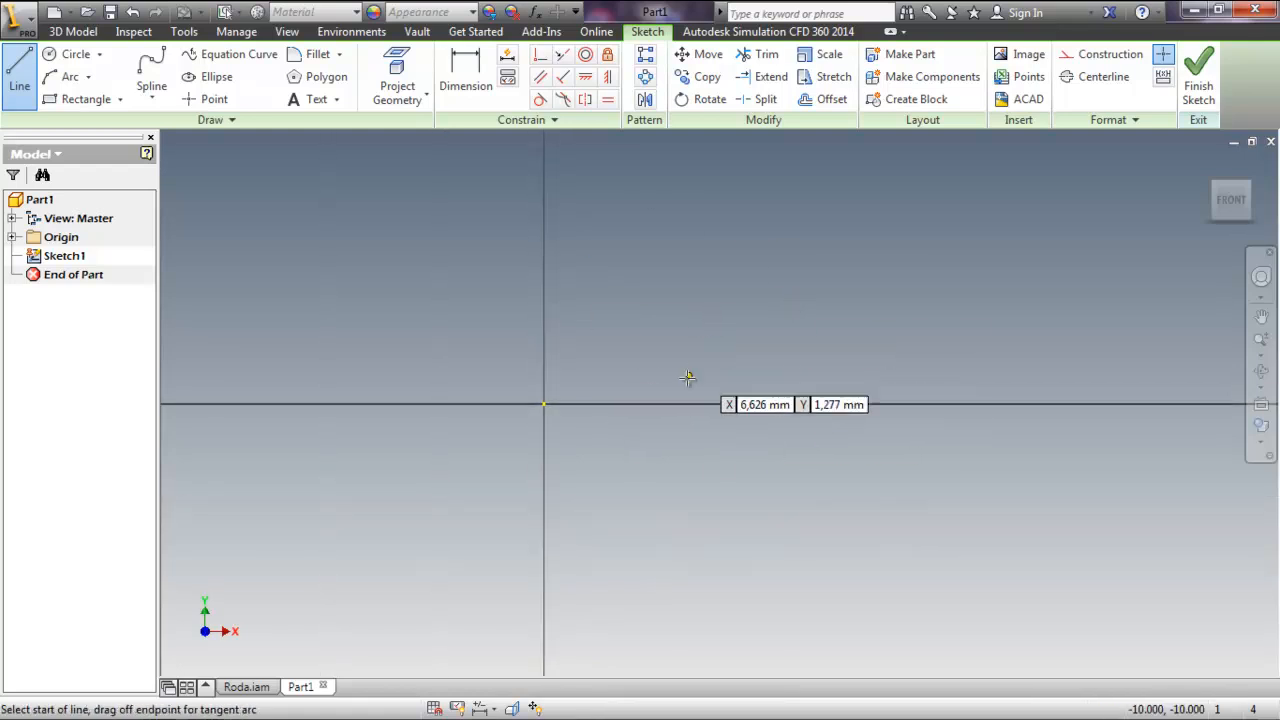
click(544, 404)
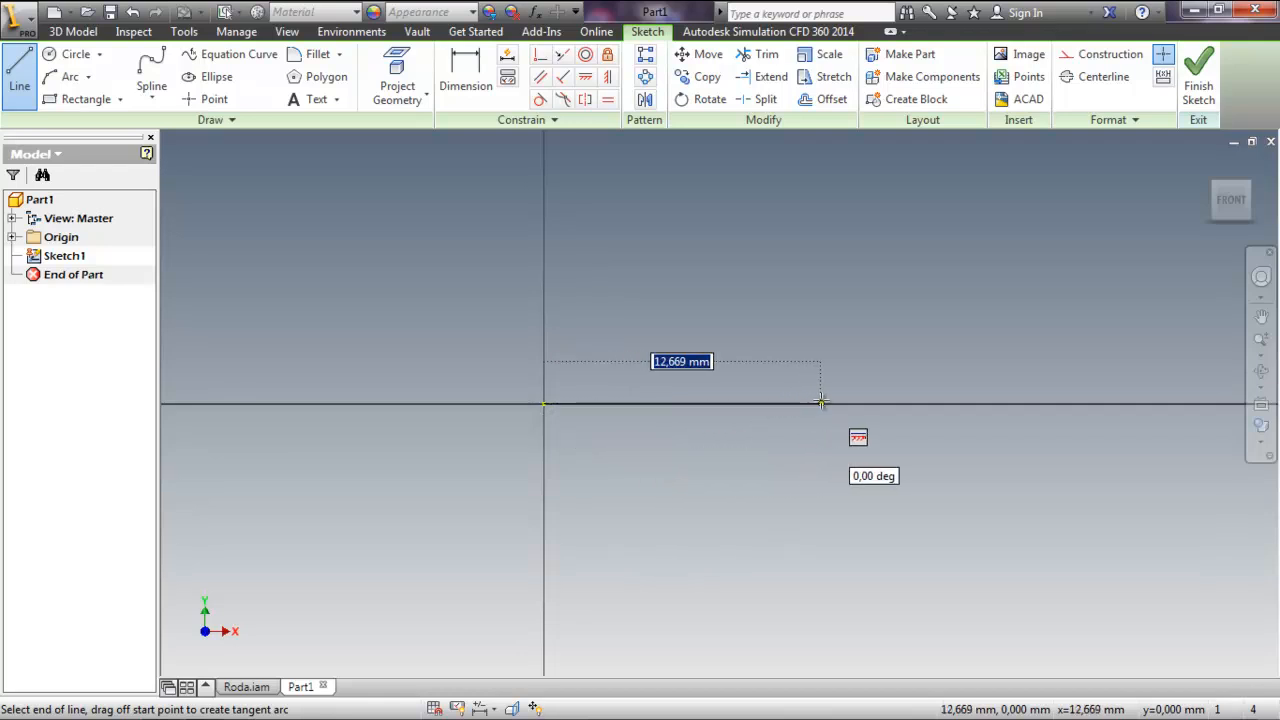
click(713, 403)
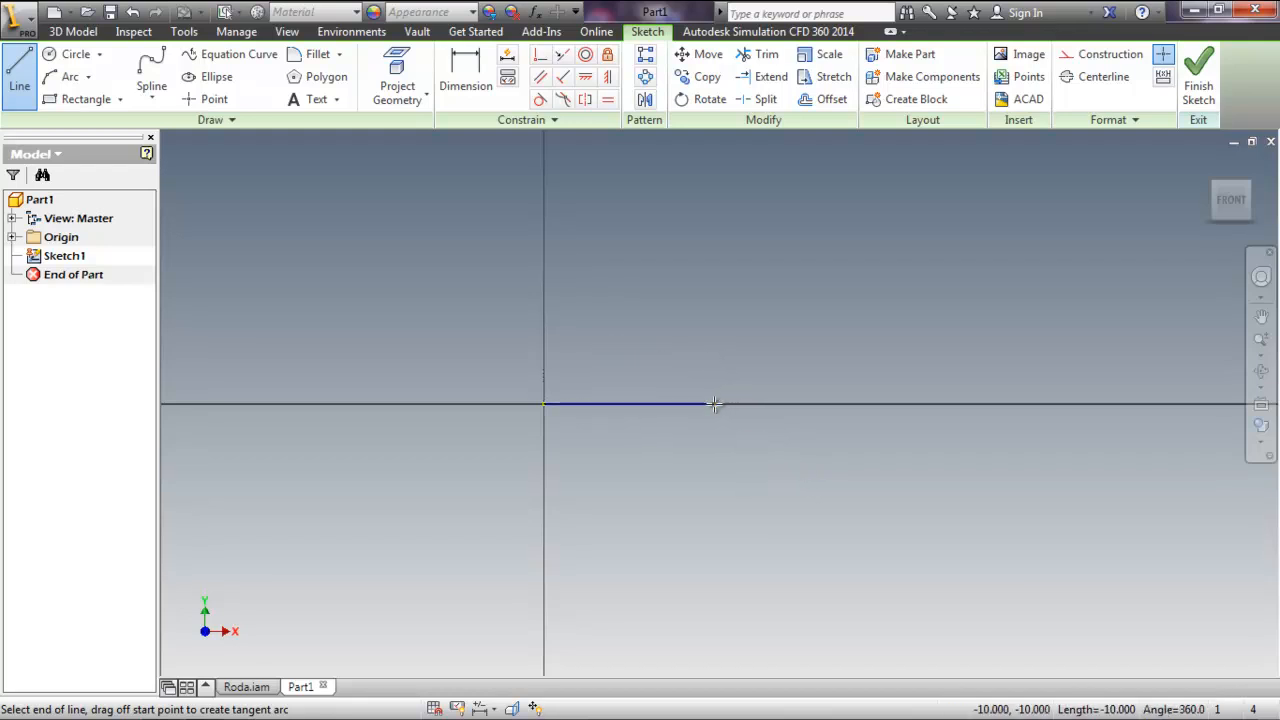
right_click(765, 318)
click(674, 317)
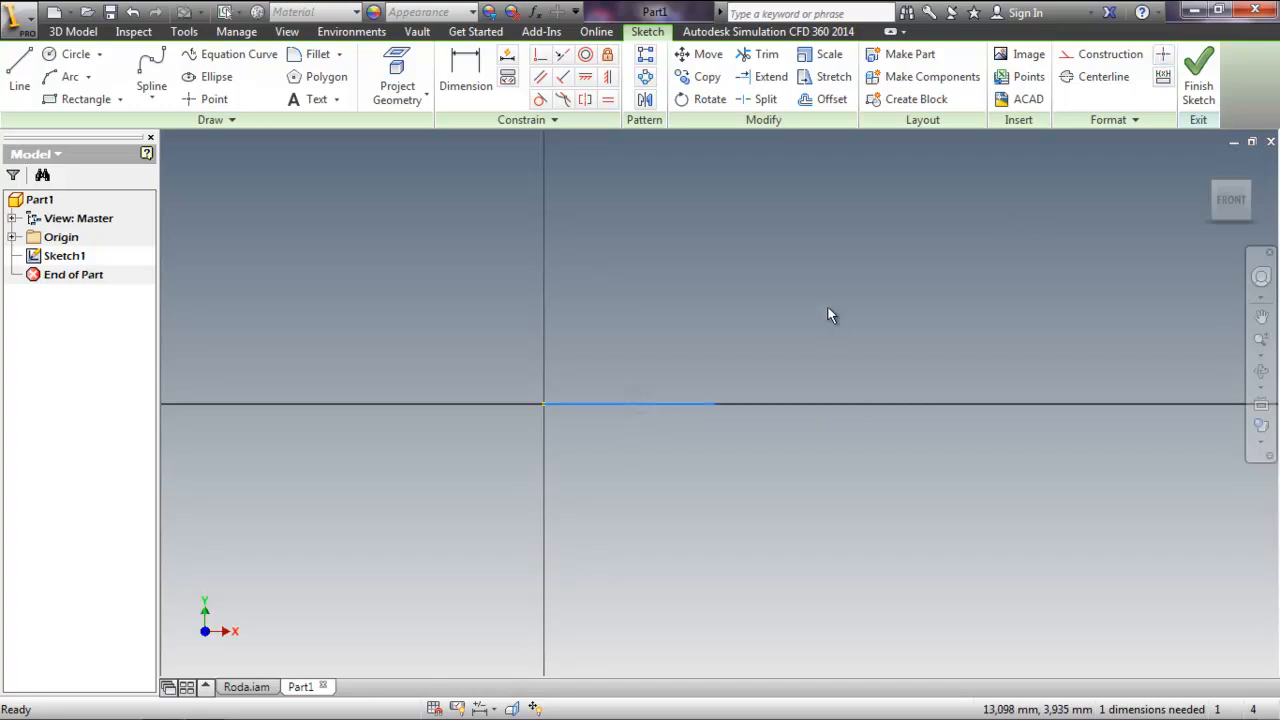
- Try converting the horizontal line to construction geometry and back to a normal line
click(1097, 58)
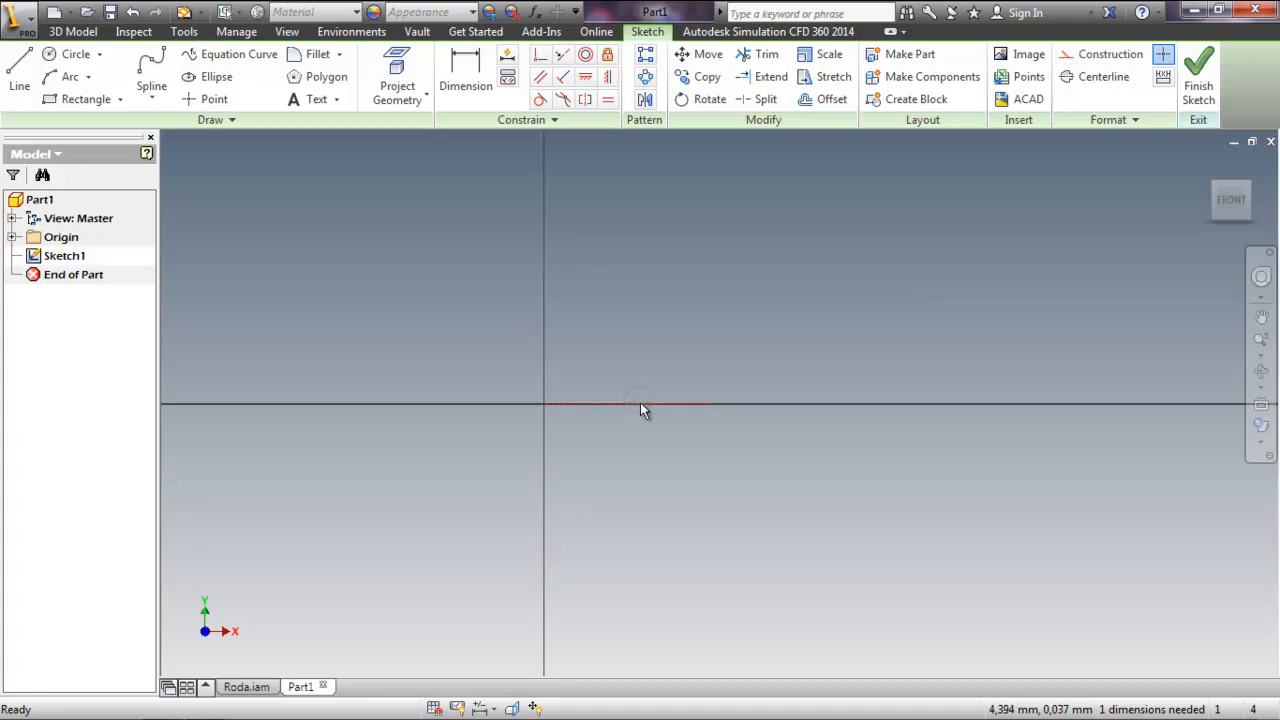
scroll(641, 405, down, 5)
click(686, 406)
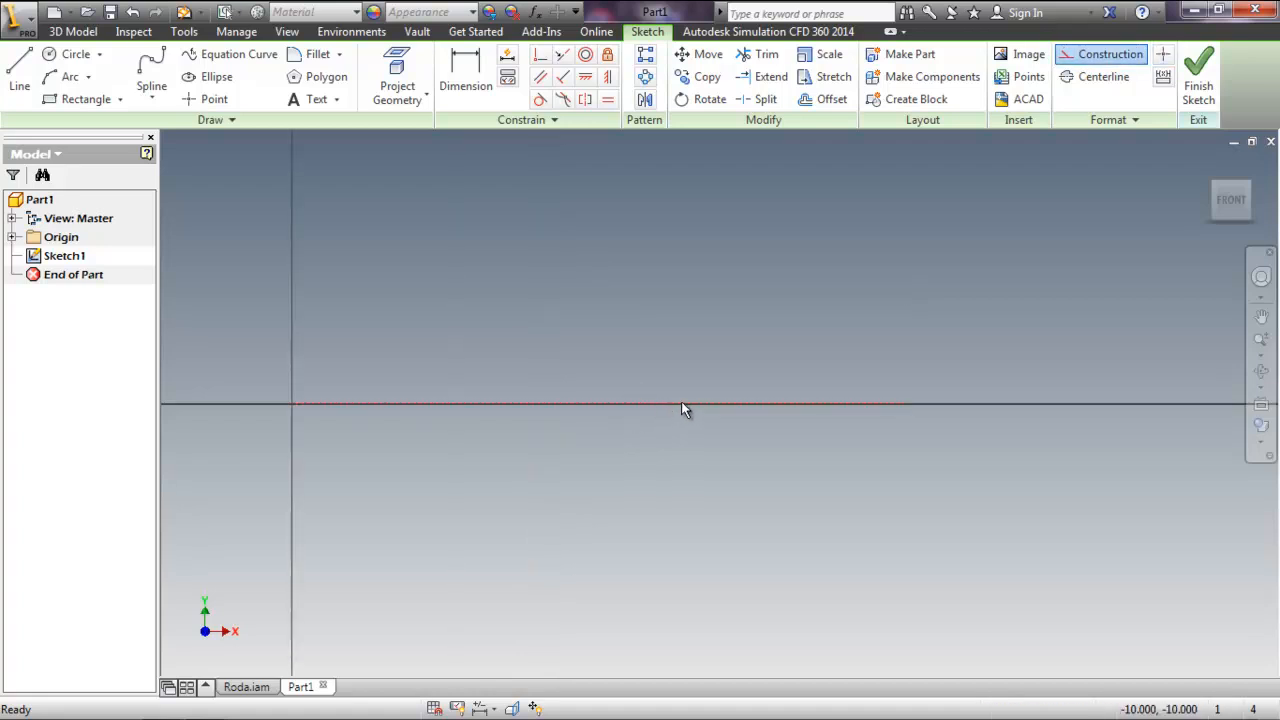
click(1066, 57)
click(743, 404)
click(1003, 216)
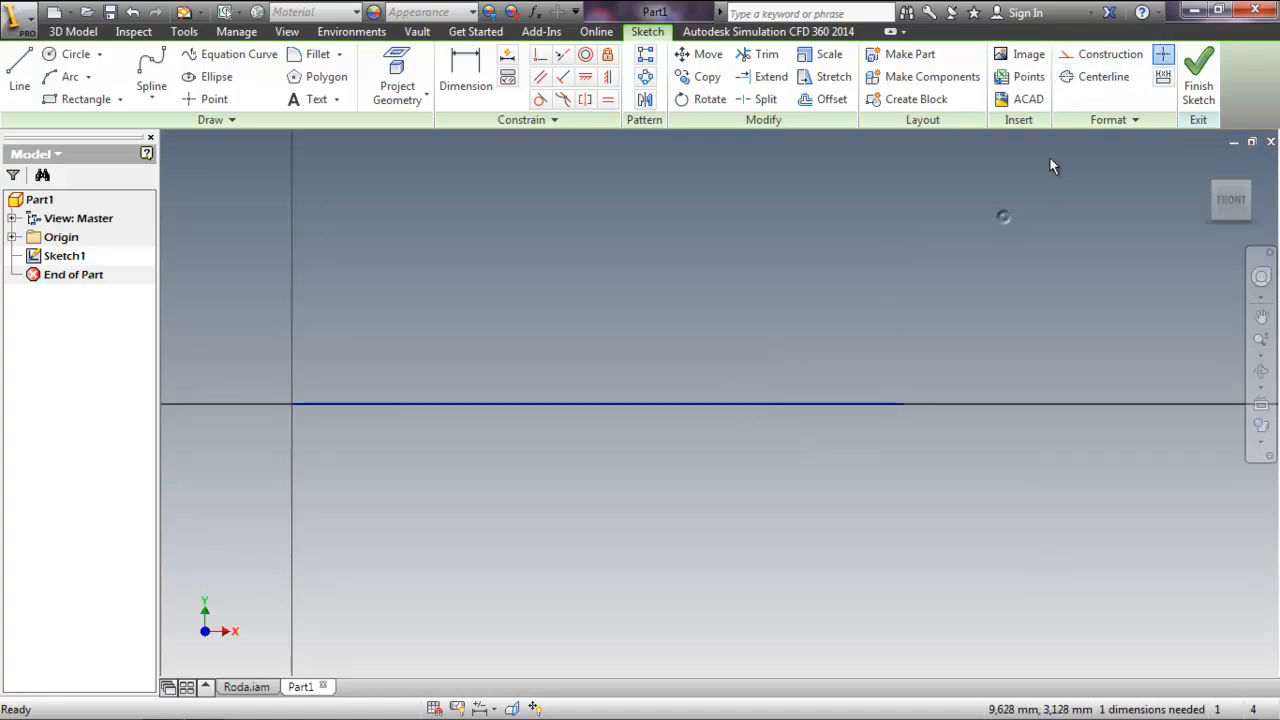
- Convert the horizontal line at the origin to a centerline
click(590, 404)
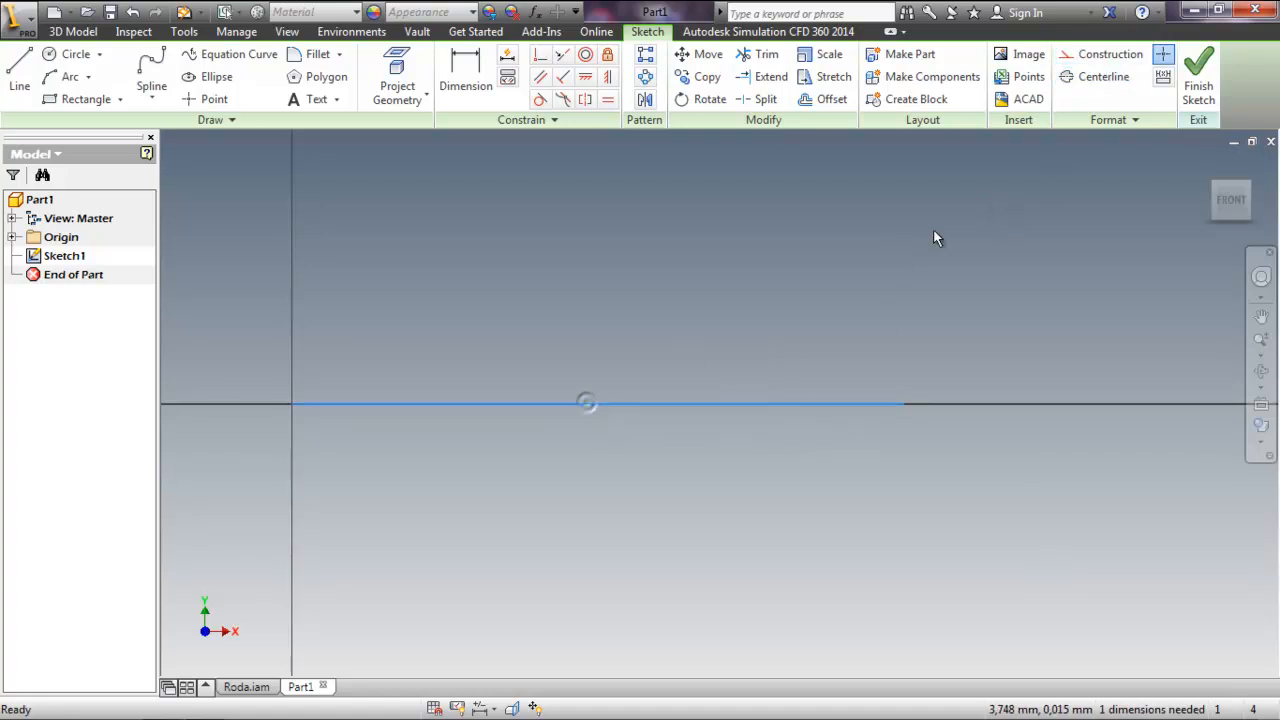
click(1076, 86)
click(965, 273)
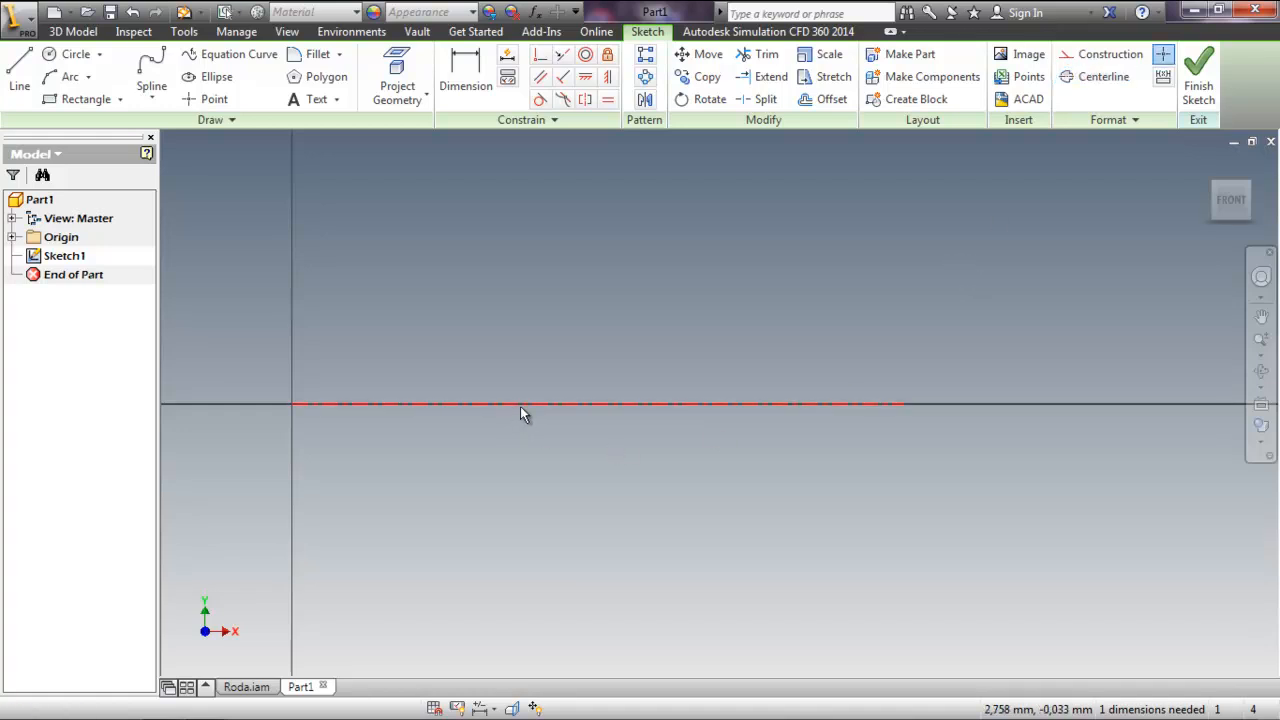
- Draw the profile's base above the centerline: a horizontal line about 7.8 mm, a 1.7 mm vertical and a sloping line about 6 mm back
scroll(680, 390, up, 3)
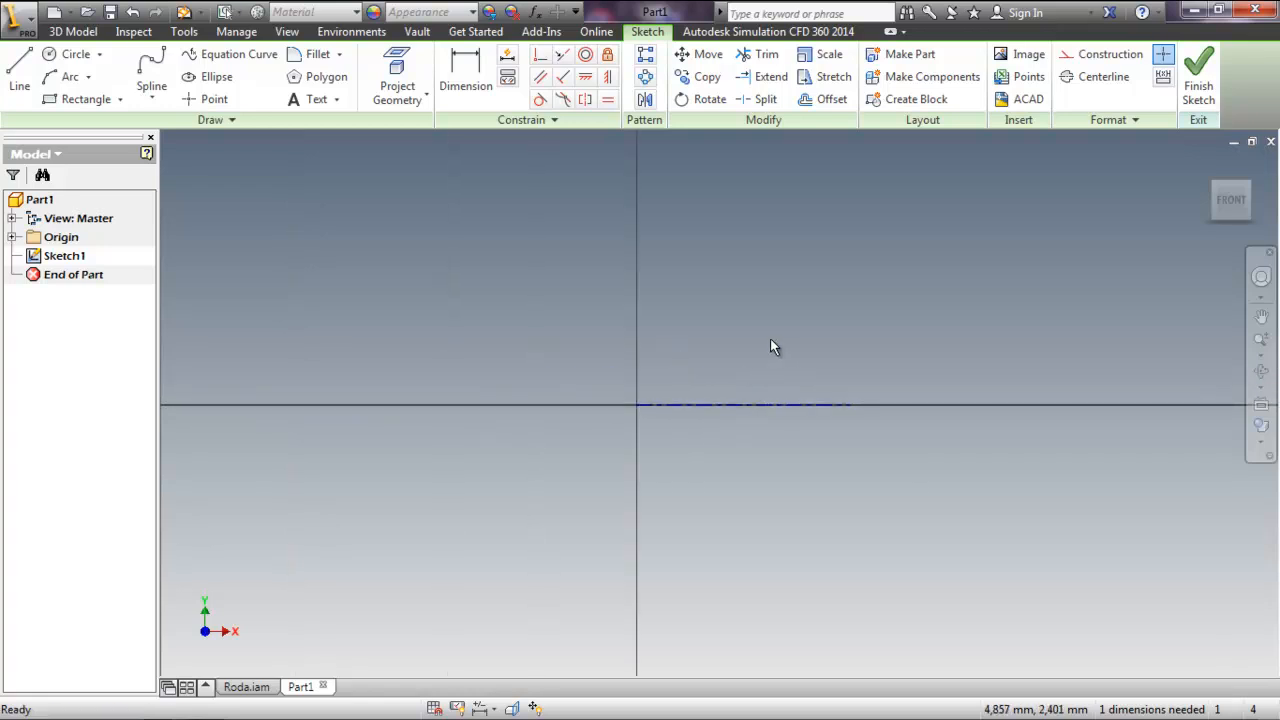
click(19, 72)
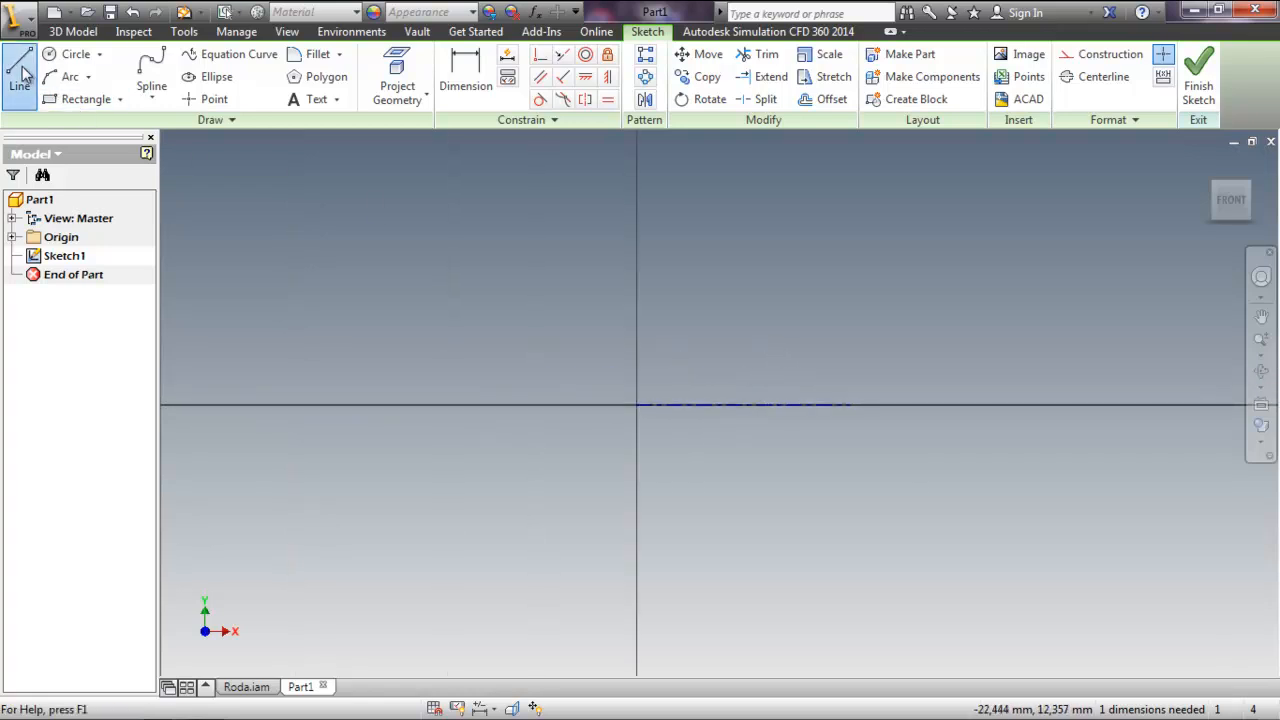
click(638, 357)
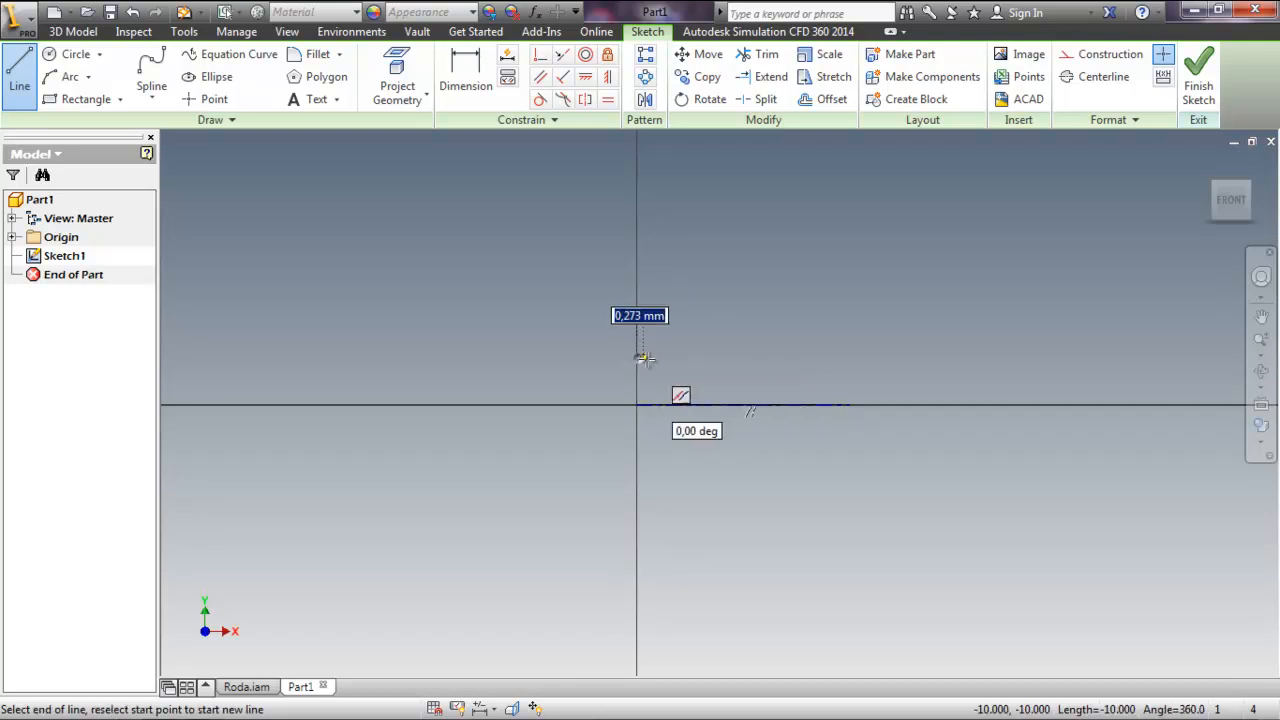
click(850, 357)
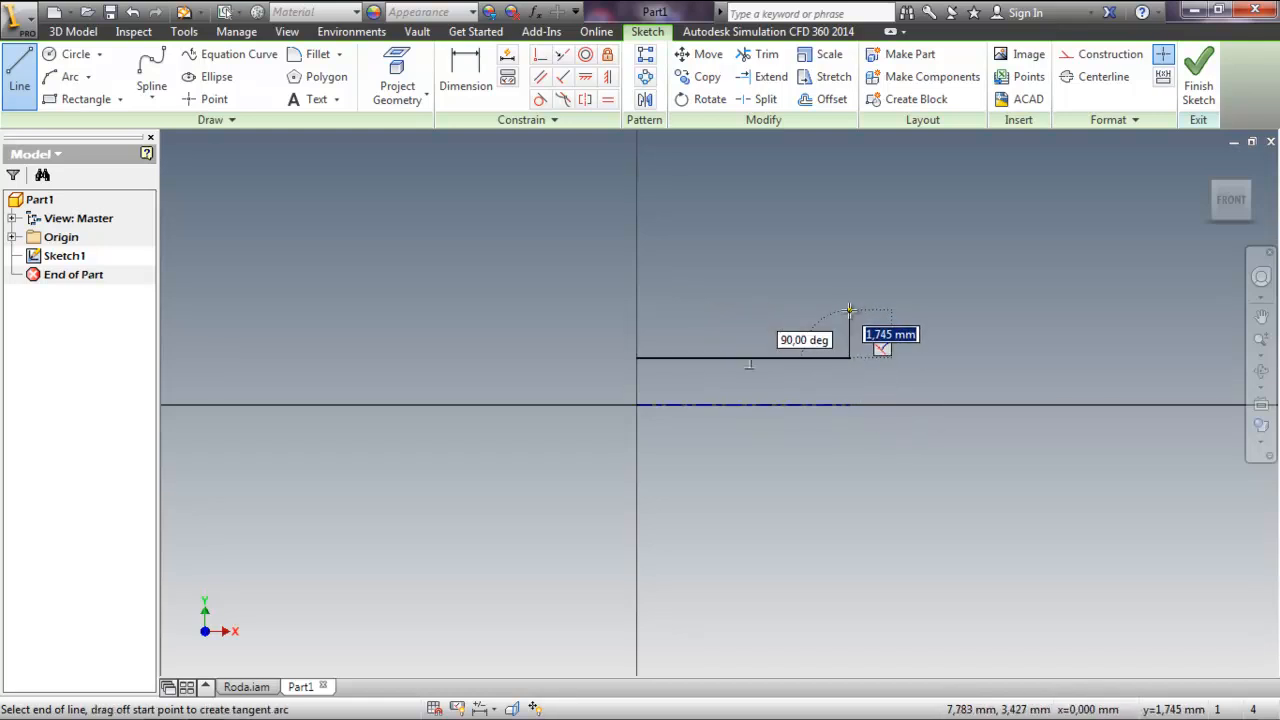
click(849, 310)
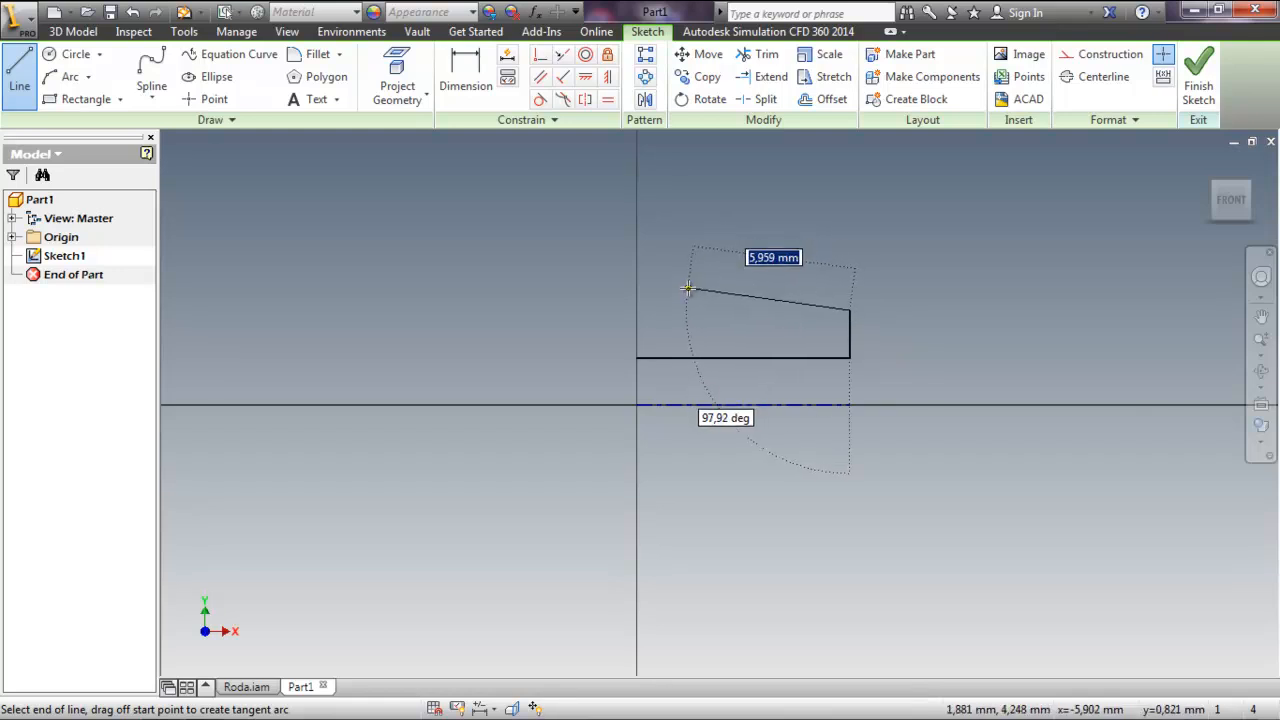
click(688, 289)
- Continue the profile from the slope with a vertical line about 9 mm up, a horizontal line outward and a shorter vertical line up
middle_drag(686, 229, 667, 398)
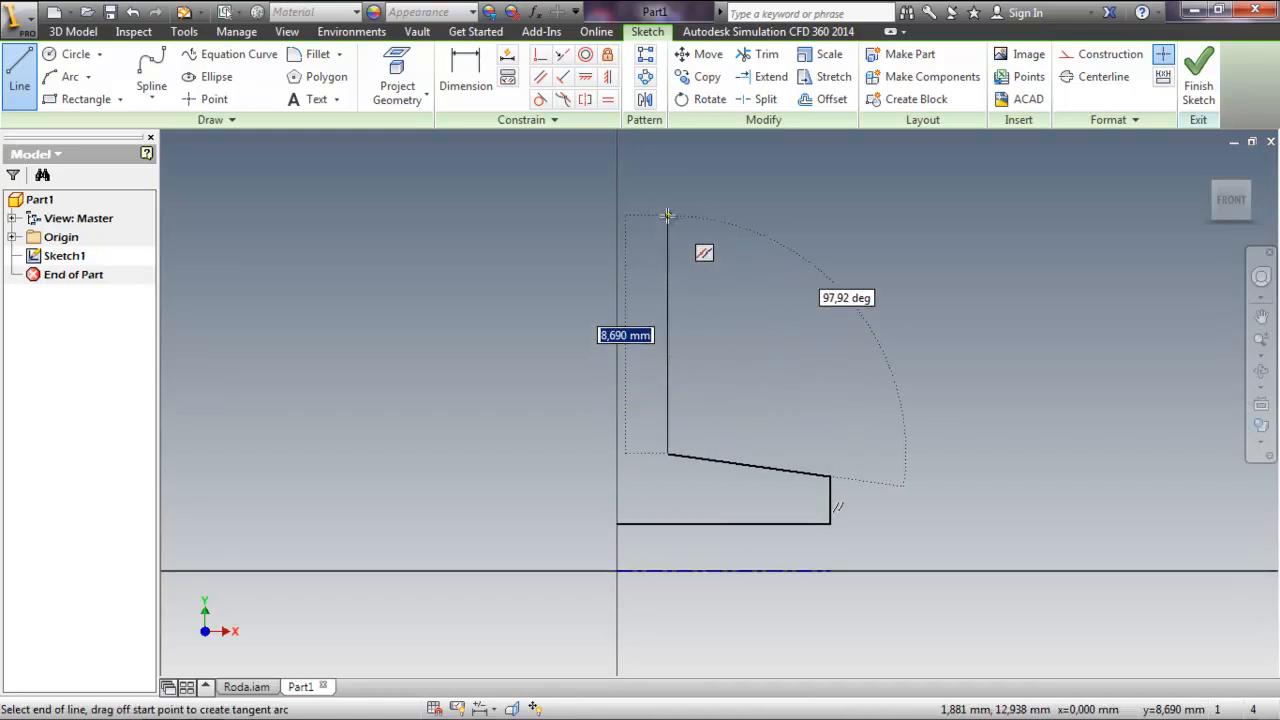
click(668, 210)
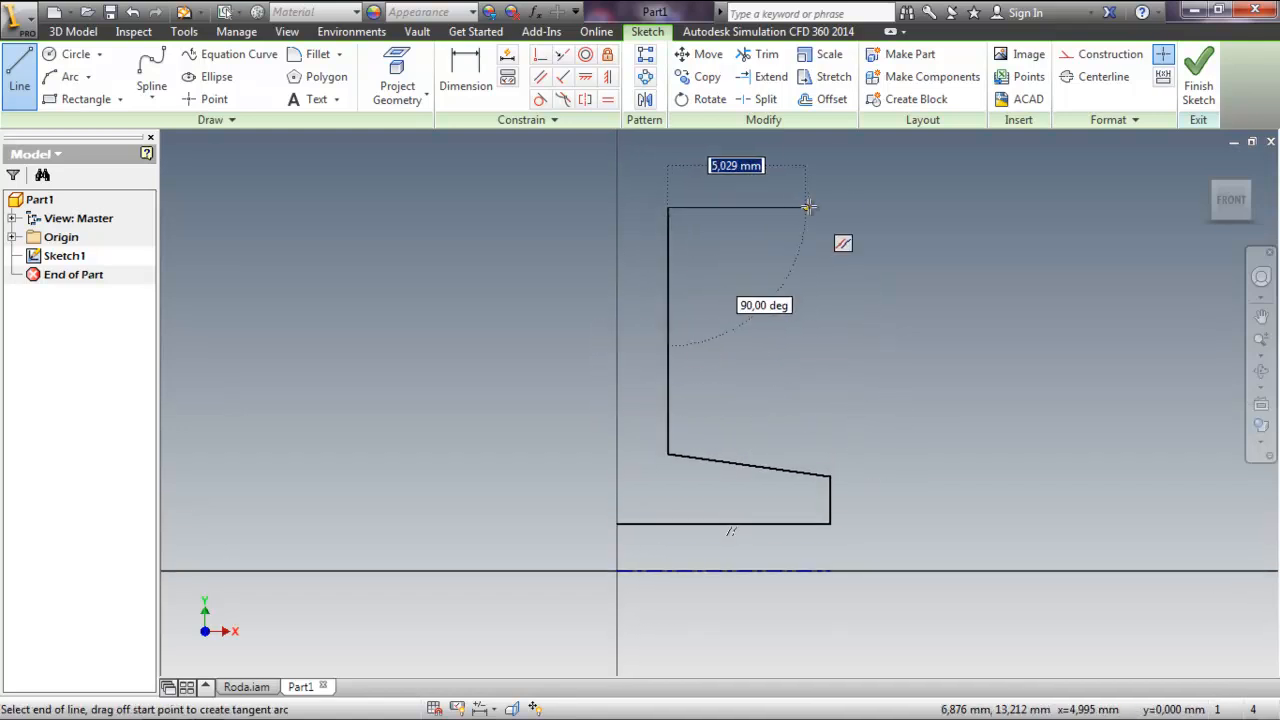
click(900, 206)
middle_drag(900, 206, 892, 354)
click(893, 240)
- Draw the profile's upper edge with a shallow recess about 6.6 mm wide, ending in a lip about 1.3 mm wide
click(843, 241)
click(843, 255)
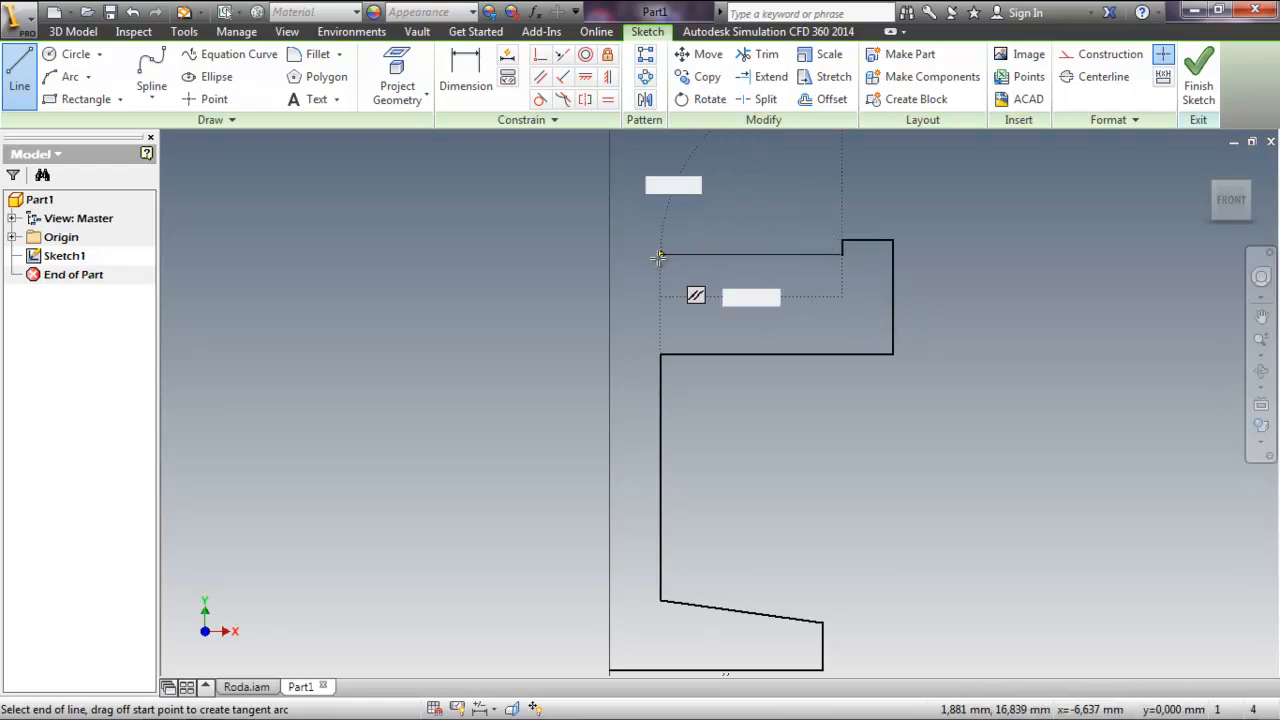
click(660, 256)
click(661, 240)
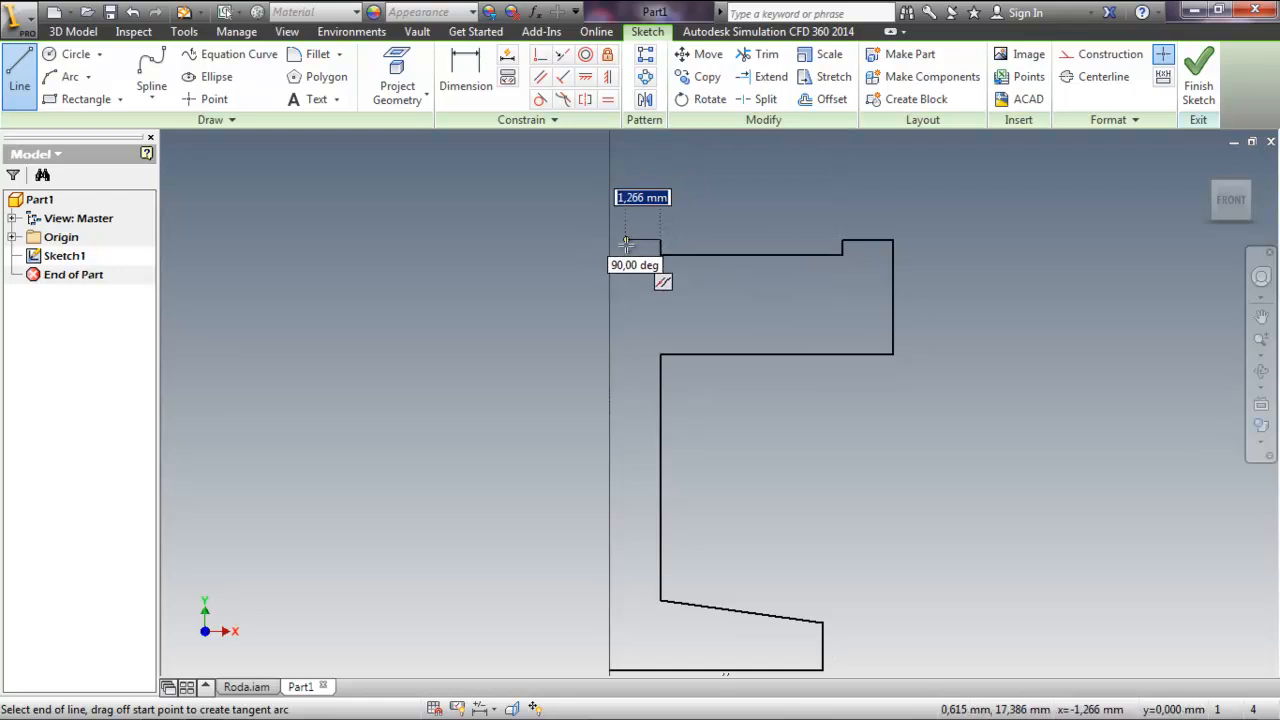
click(626, 242)
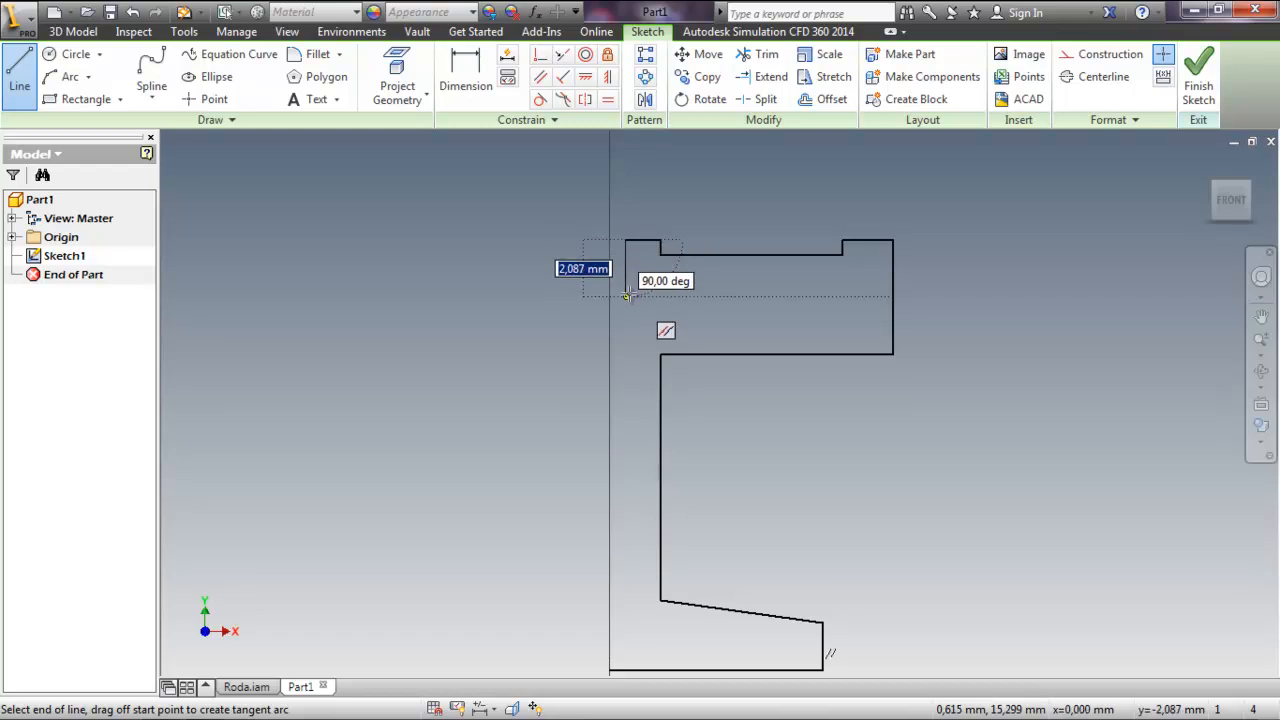
- Close the profile with a line about 2.1 mm down, a short diagonal to the Y axis and a vertical line to the starting point
click(627, 295)
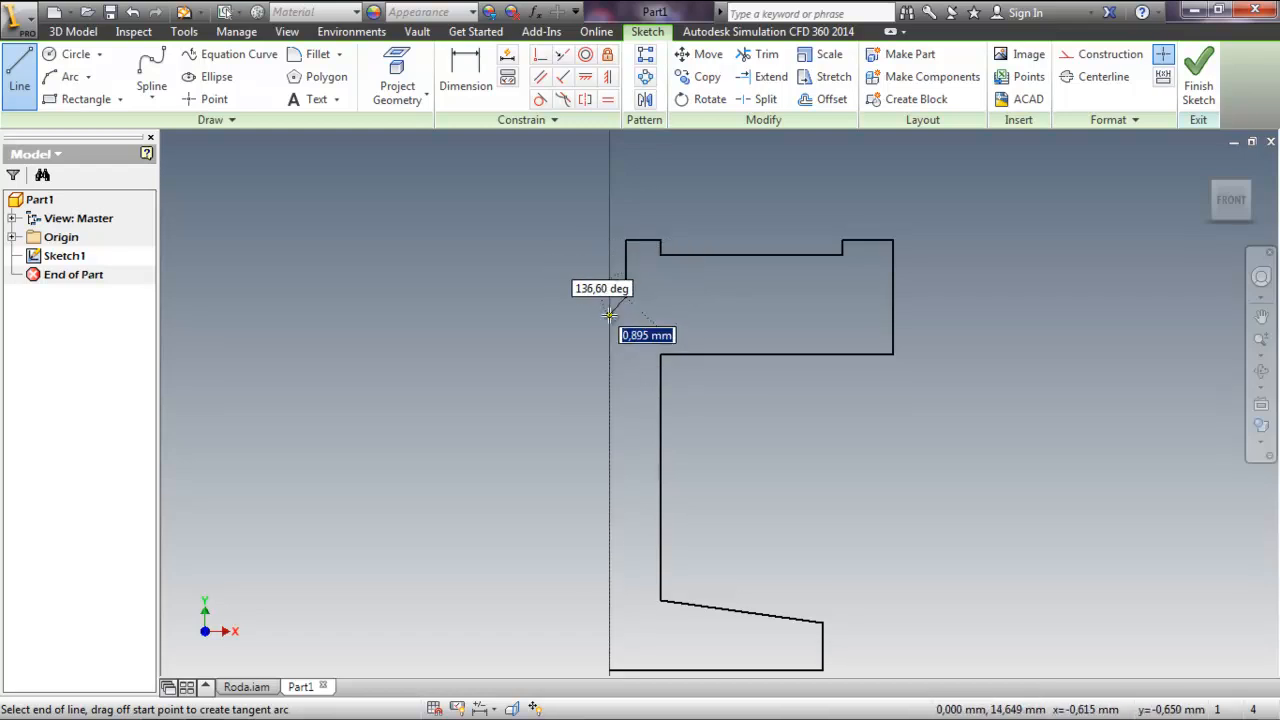
click(609, 315)
middle_drag(608, 591, 603, 471)
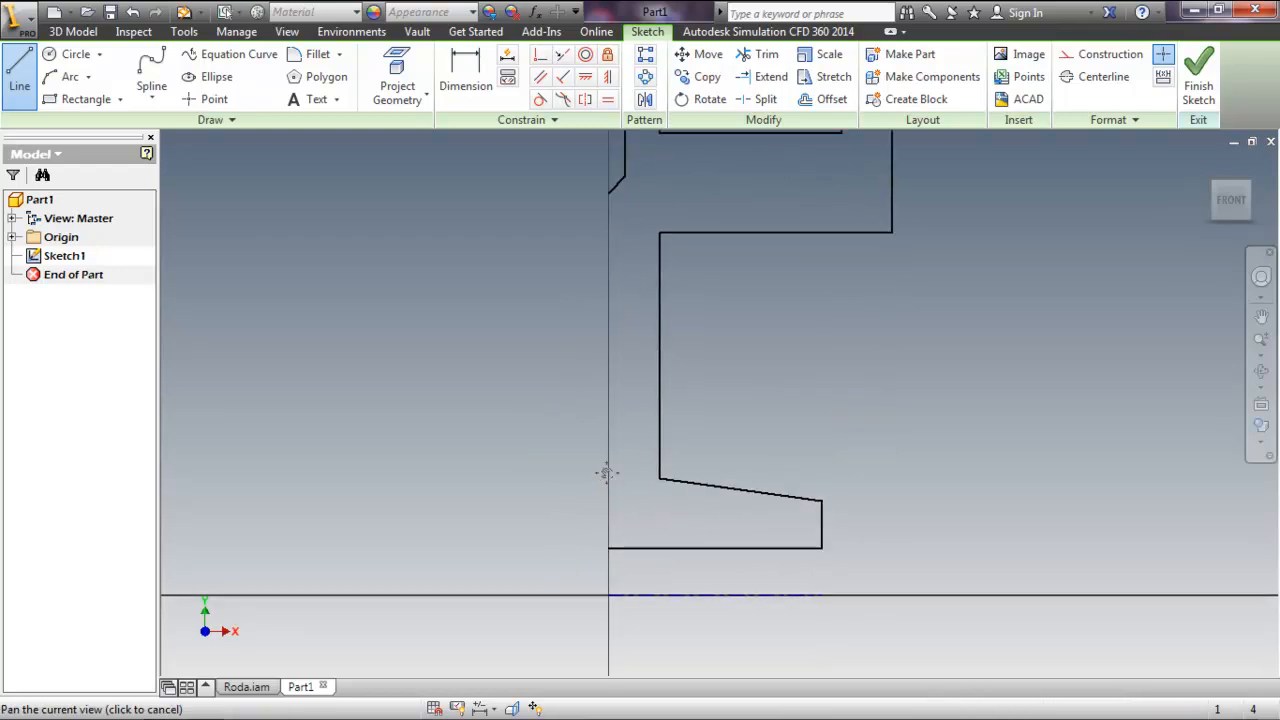
click(609, 548)
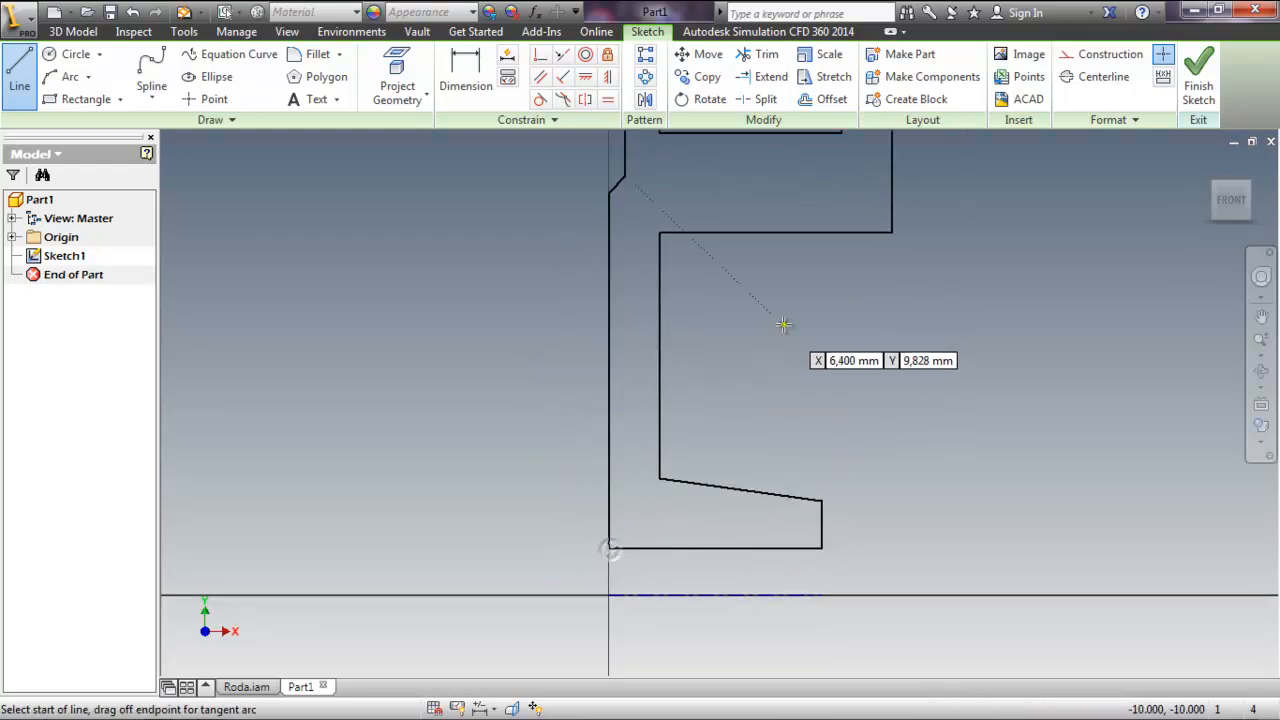
middle_drag(814, 337, 820, 429)
right_click(471, 277)
click(525, 275)
- Dimension the profile's lowest horizontal edge and set its length to 7 mm
scroll(757, 400, down, 3)
middle_drag(705, 391, 657, 381)
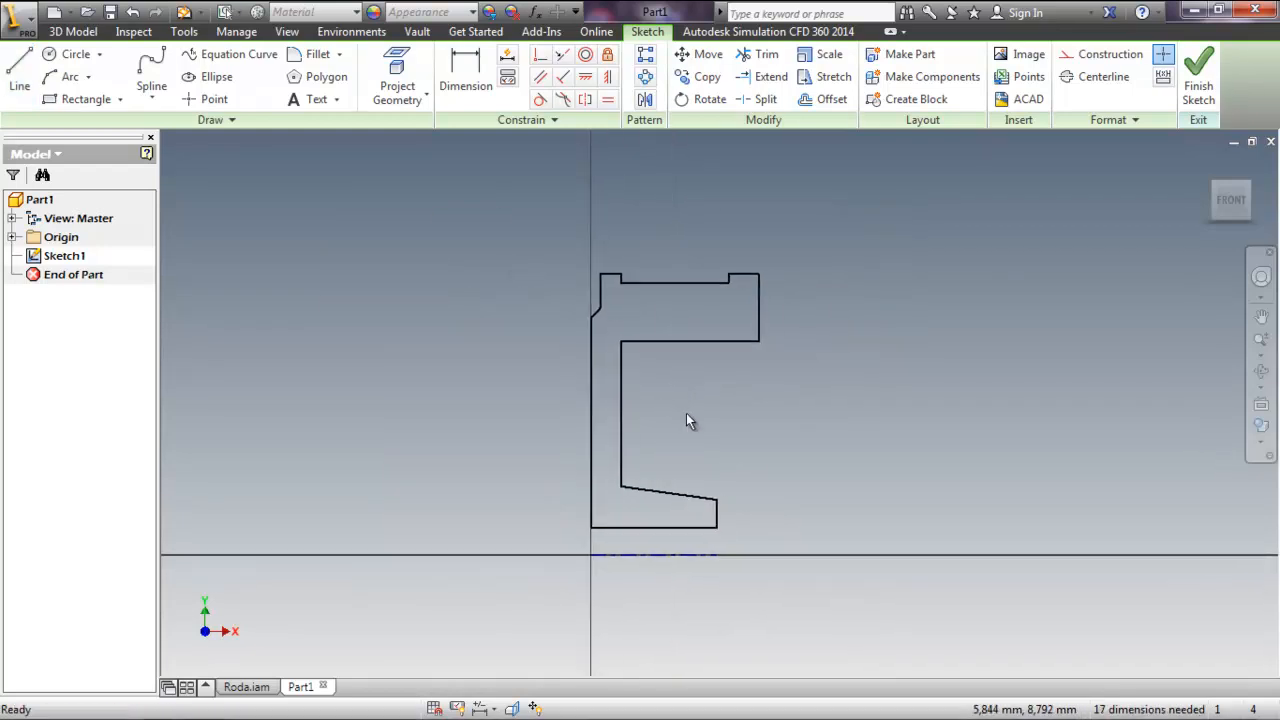
middle_drag(723, 428, 701, 411)
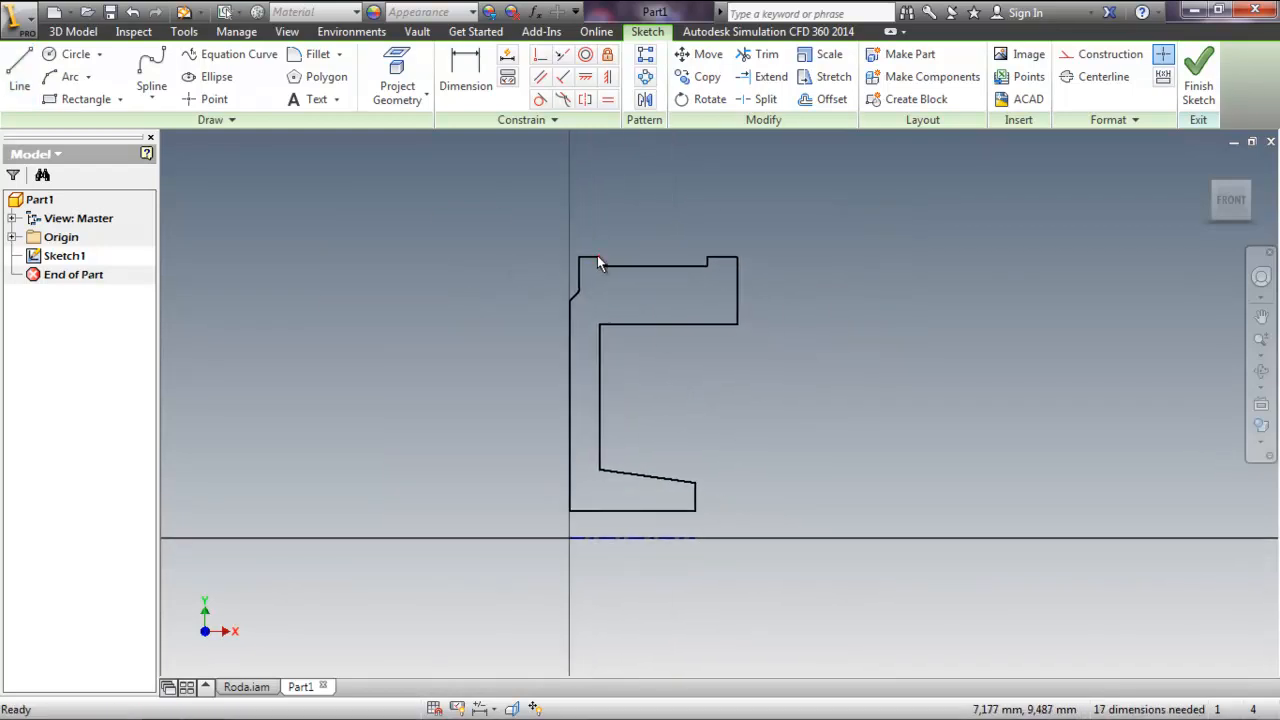
click(475, 110)
scroll(723, 408, up, 3)
middle_drag(723, 408, 720, 343)
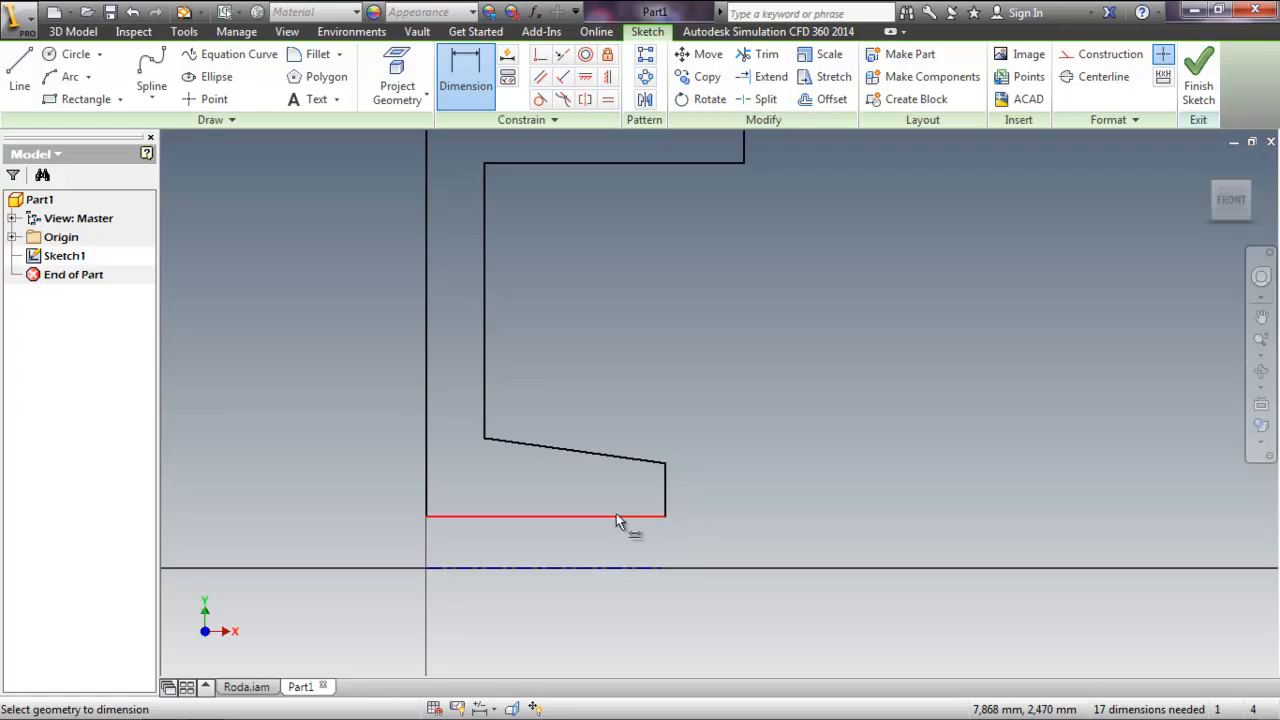
click(556, 517)
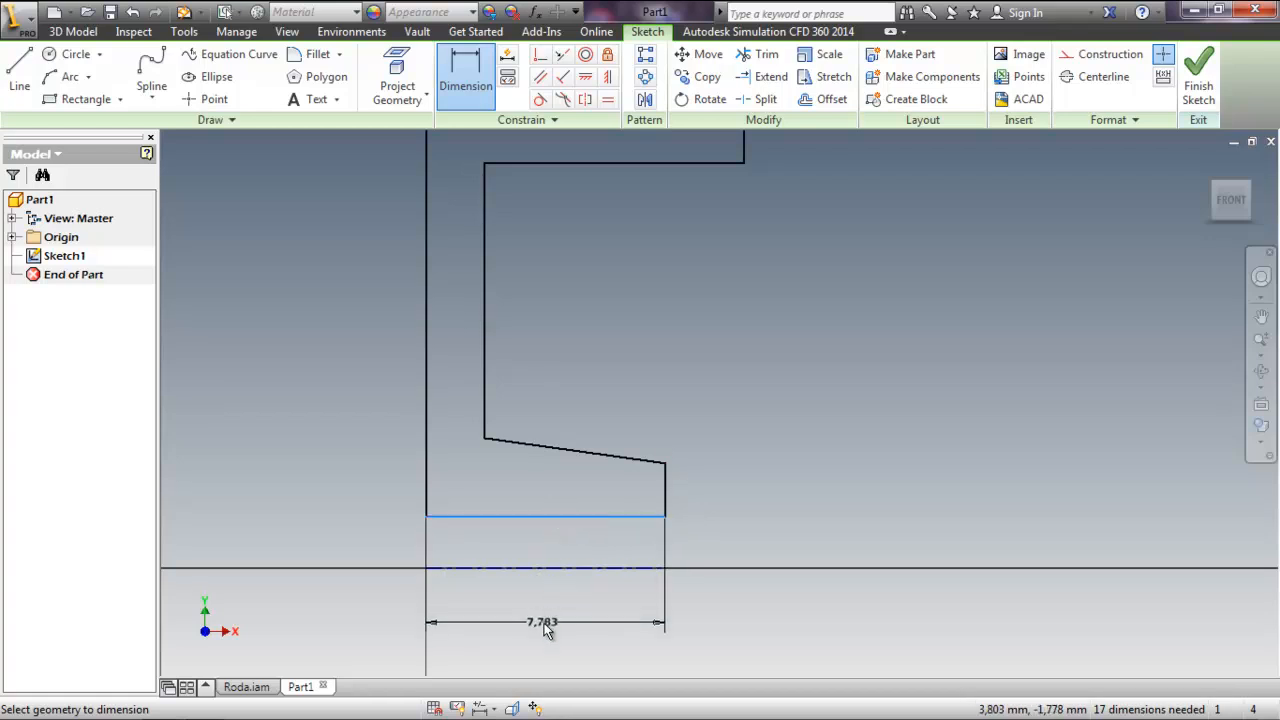
click(542, 622)
text(7)
key(Return)
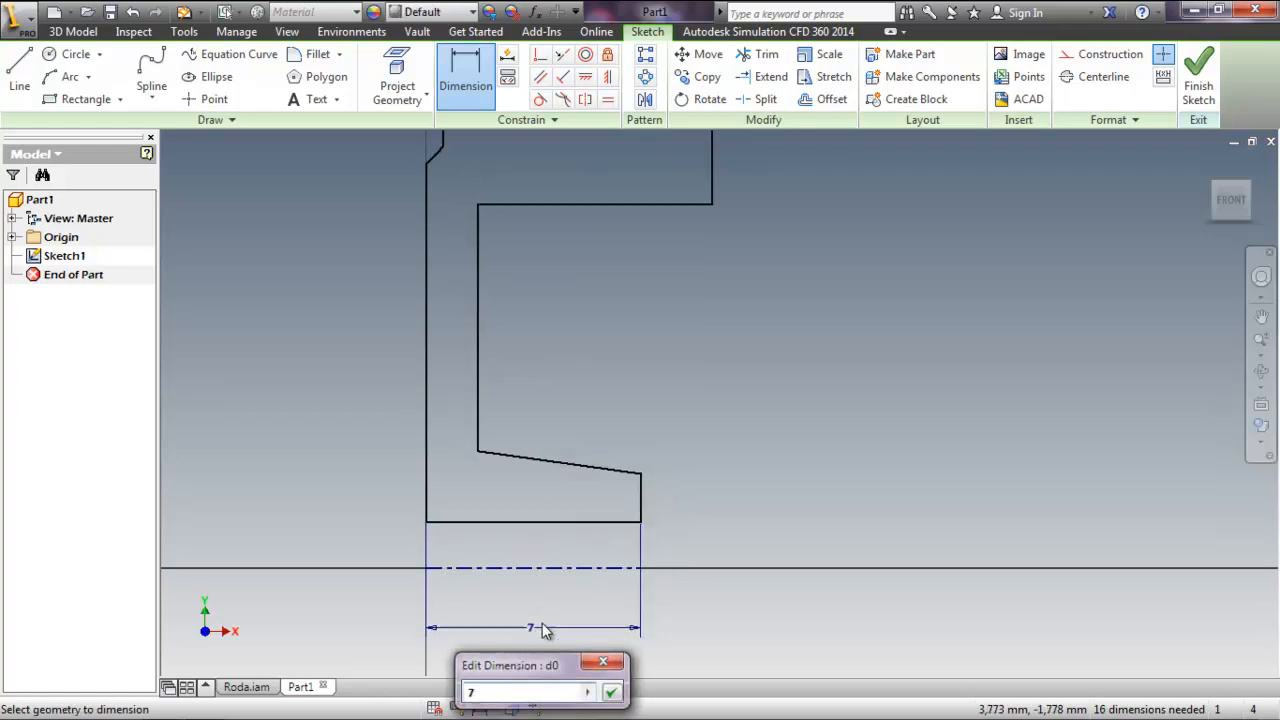
- Add a diameter dimension from the profile's lowest horizontal edge to the centerline and set it to 2 mm
key(F2)
drag(776, 372, 849, 325)
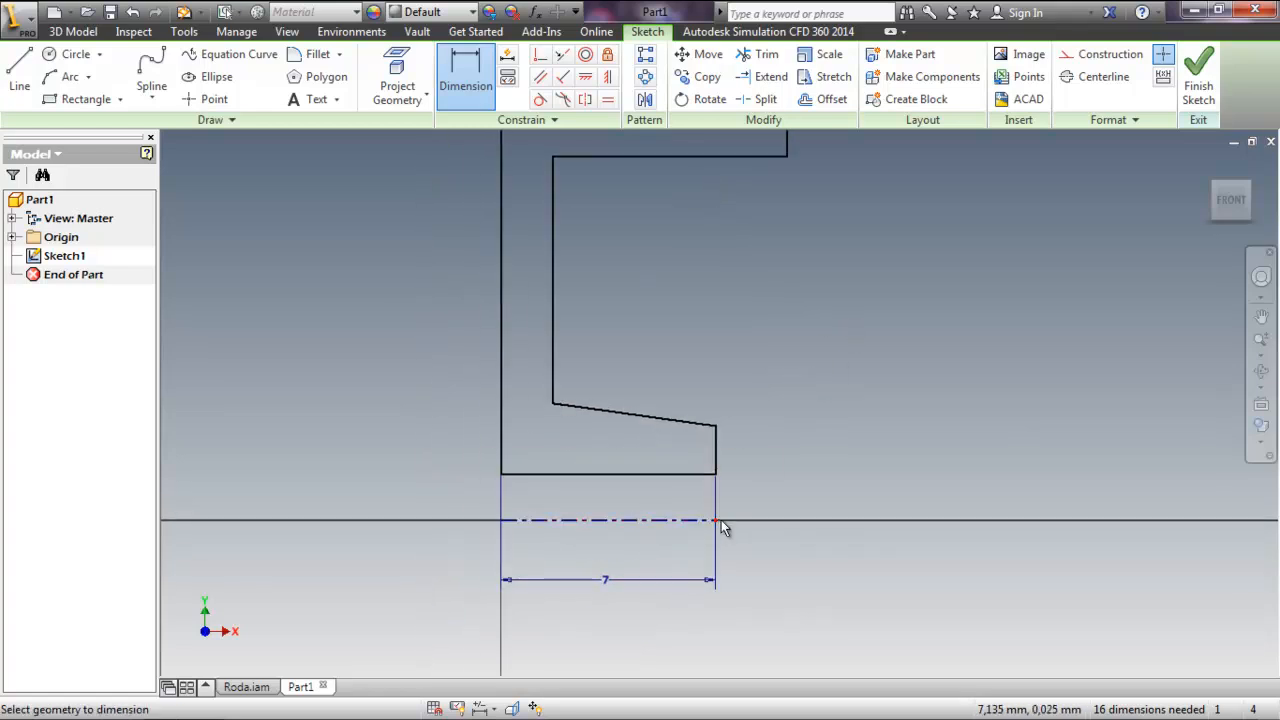
key(Escape)
middle_drag(622, 374, 639, 372)
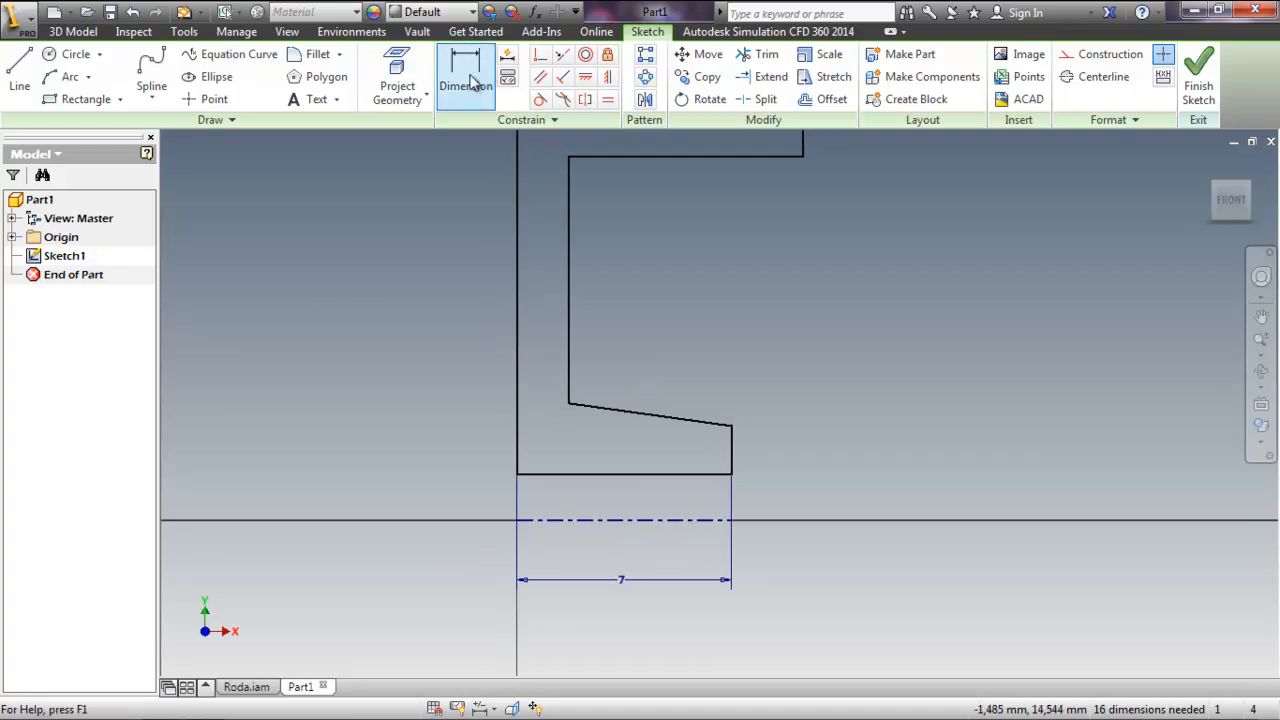
middle_drag(822, 473, 849, 408)
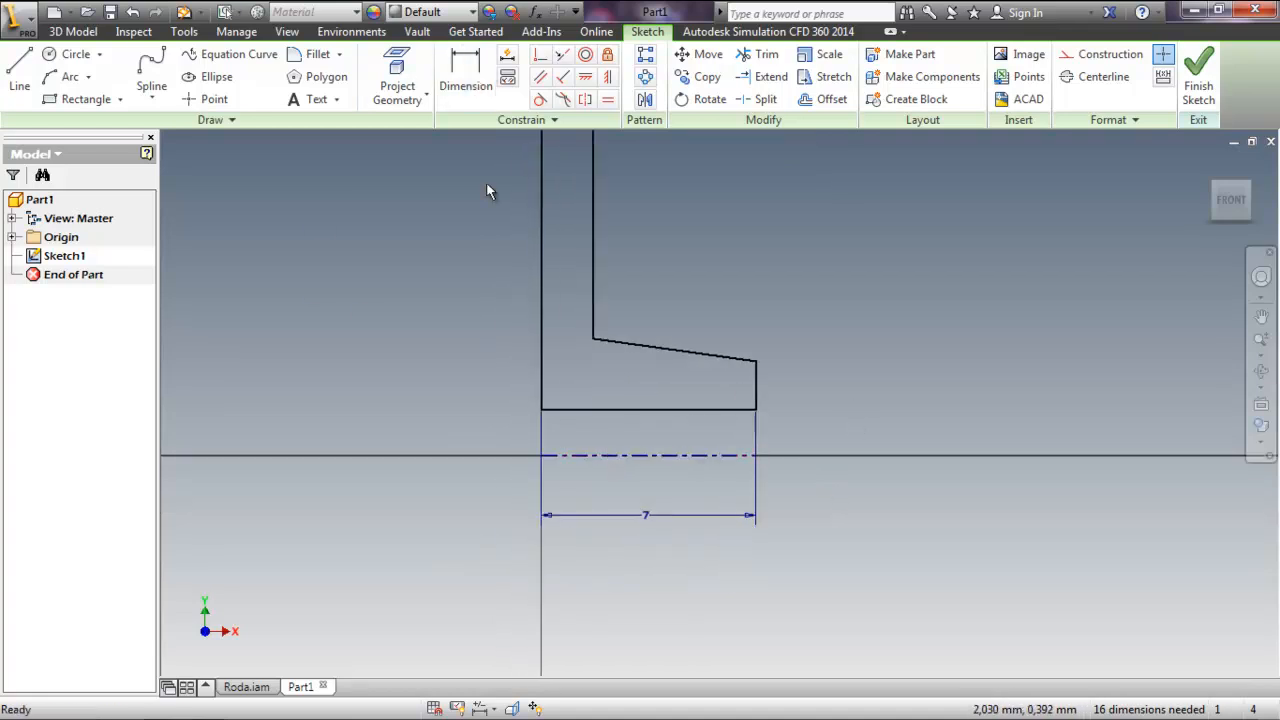
click(466, 72)
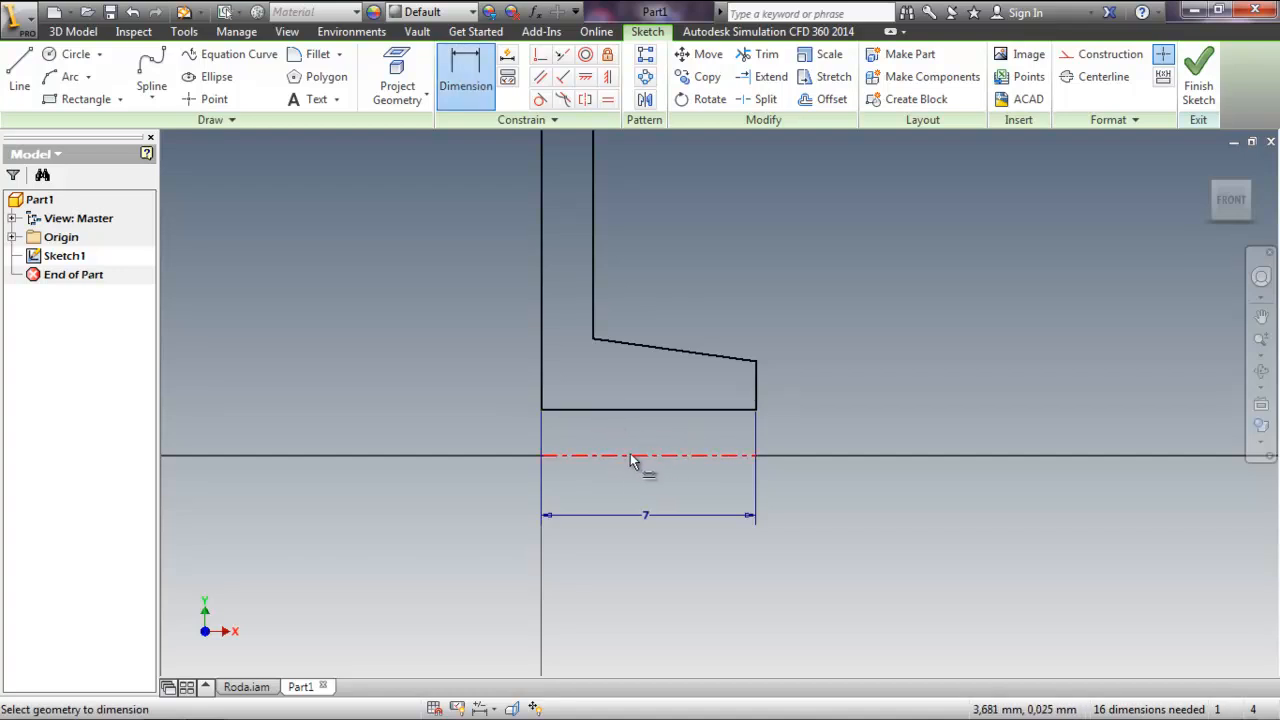
middle_drag(589, 432, 613, 407)
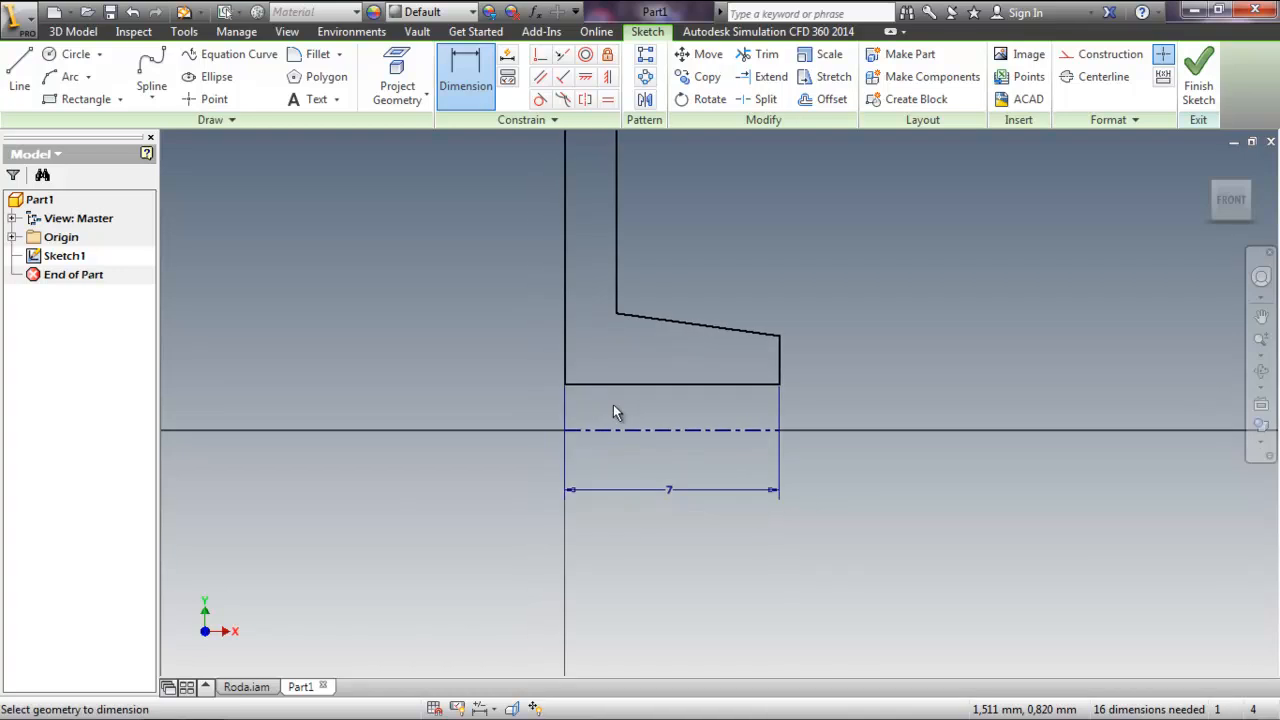
click(596, 384)
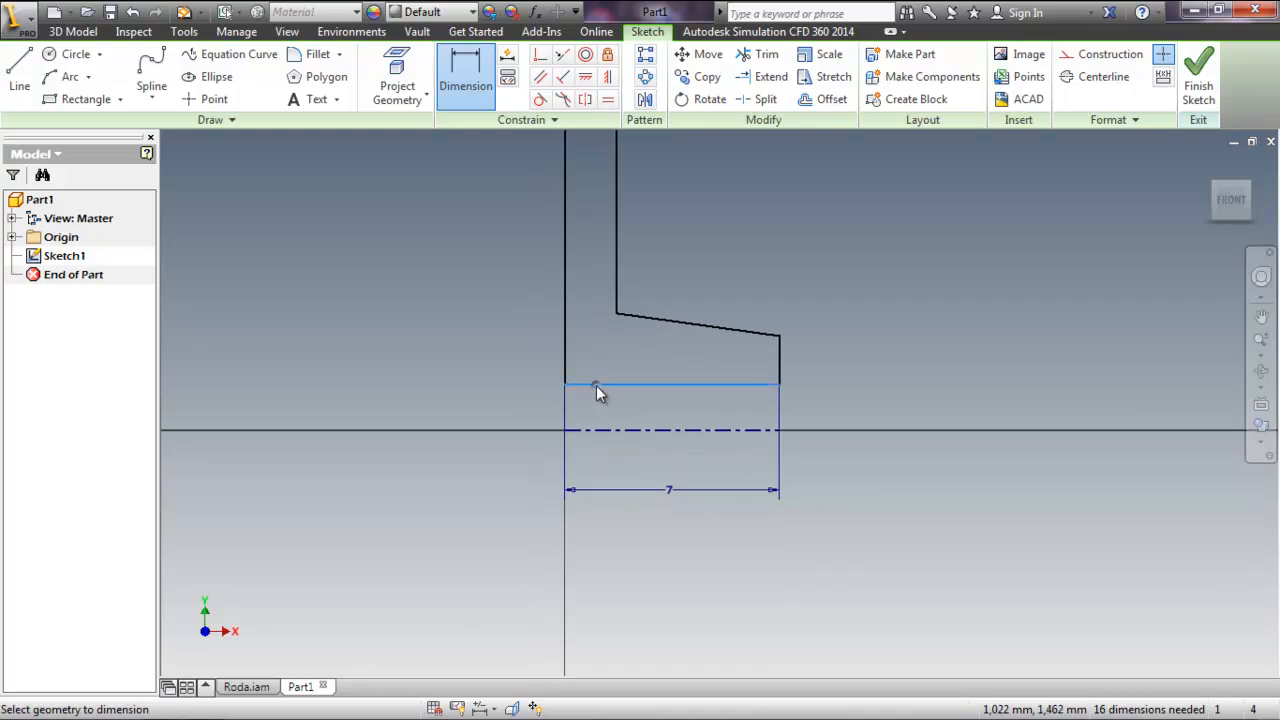
click(599, 431)
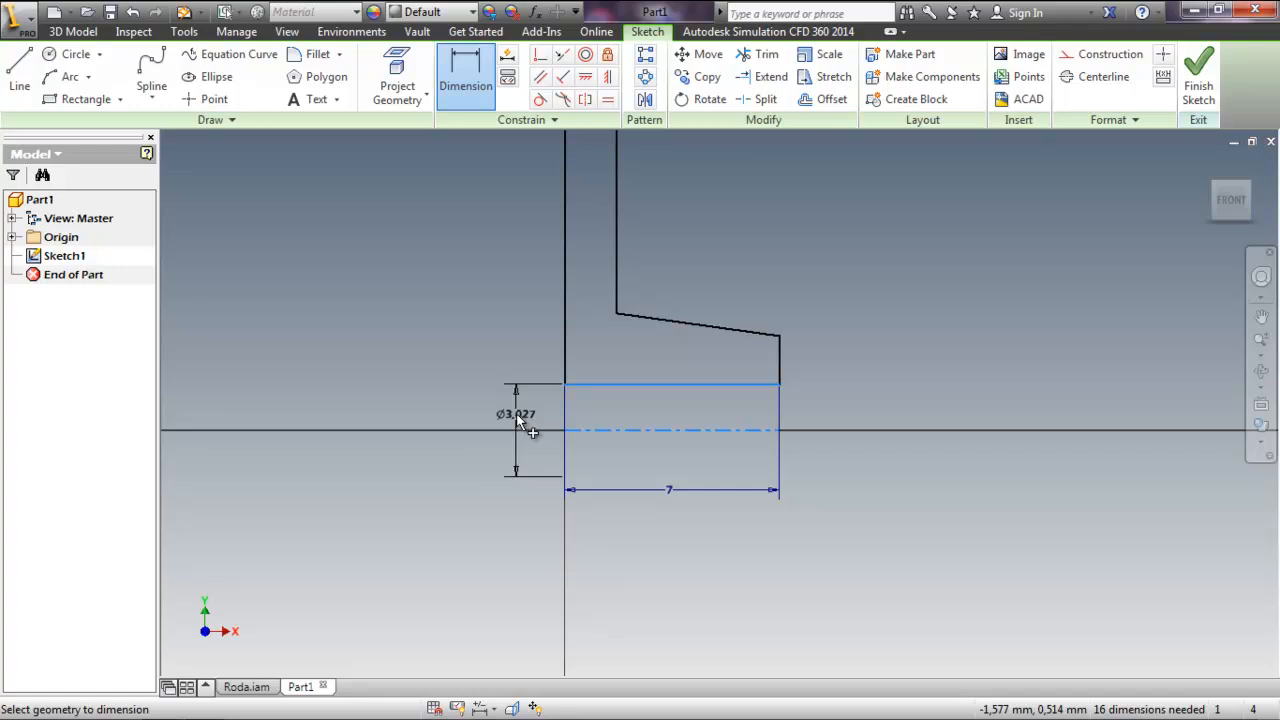
click(518, 421)
text(2)
key(Return)
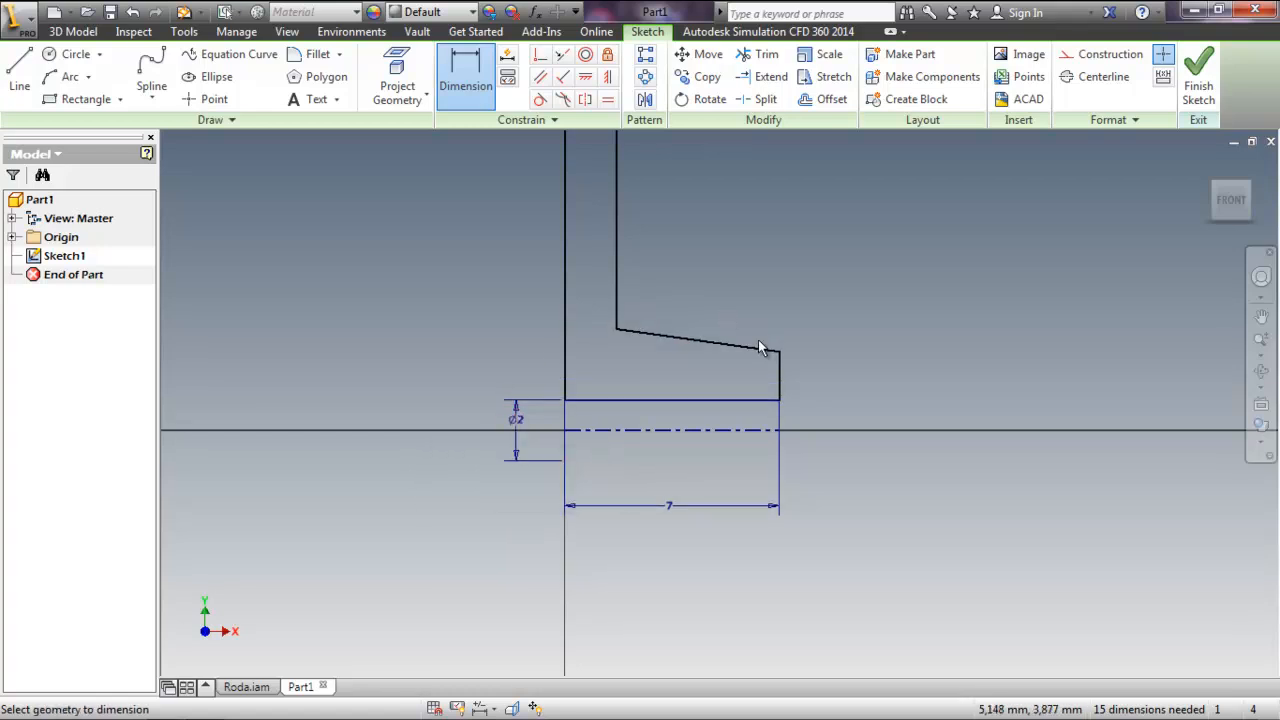
- Add a diameter dimension from the top edge of the lip nearest the Y axis to the centerline and set it to 28 mm
scroll(785, 354, down, 5)
middle_drag(757, 296, 751, 354)
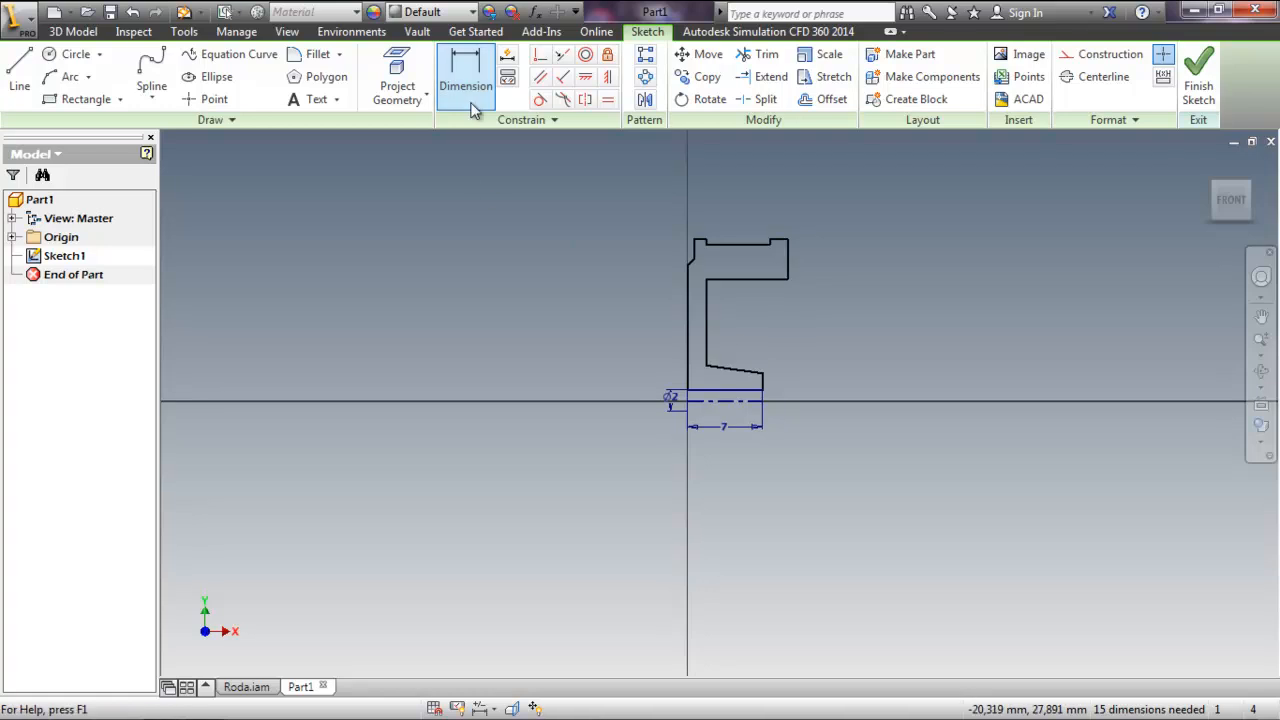
click(701, 249)
click(728, 401)
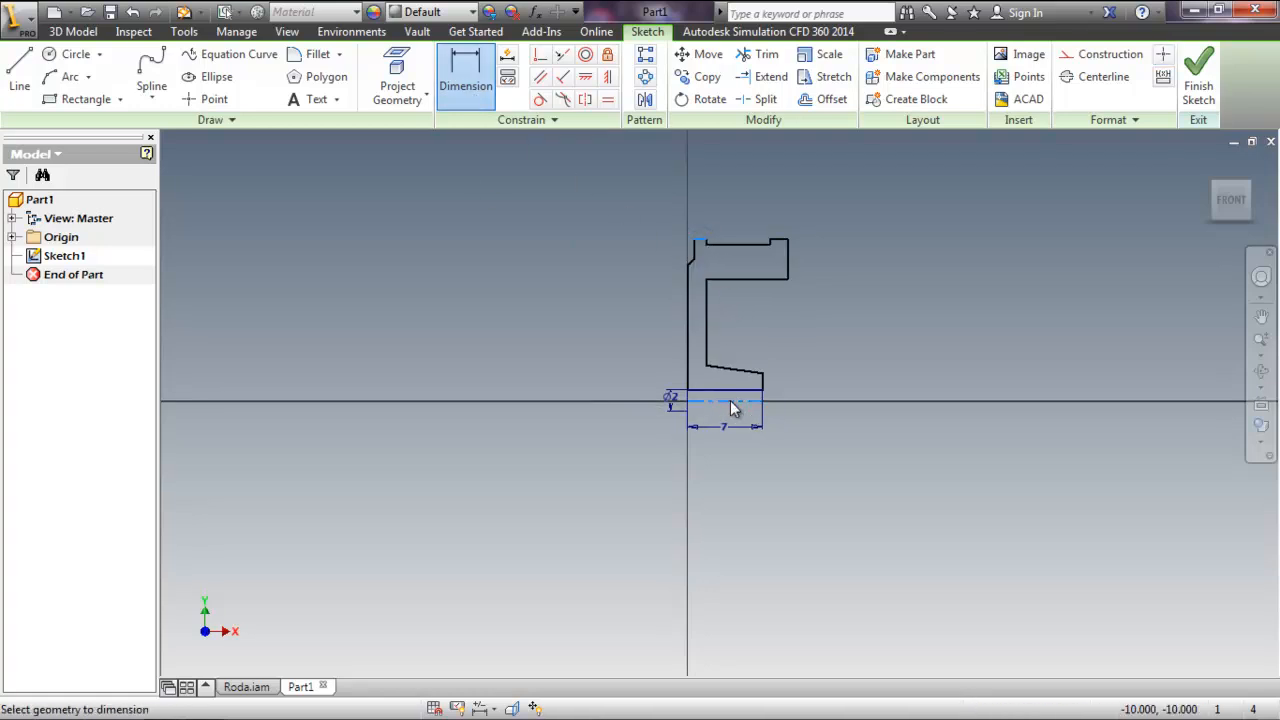
click(637, 373)
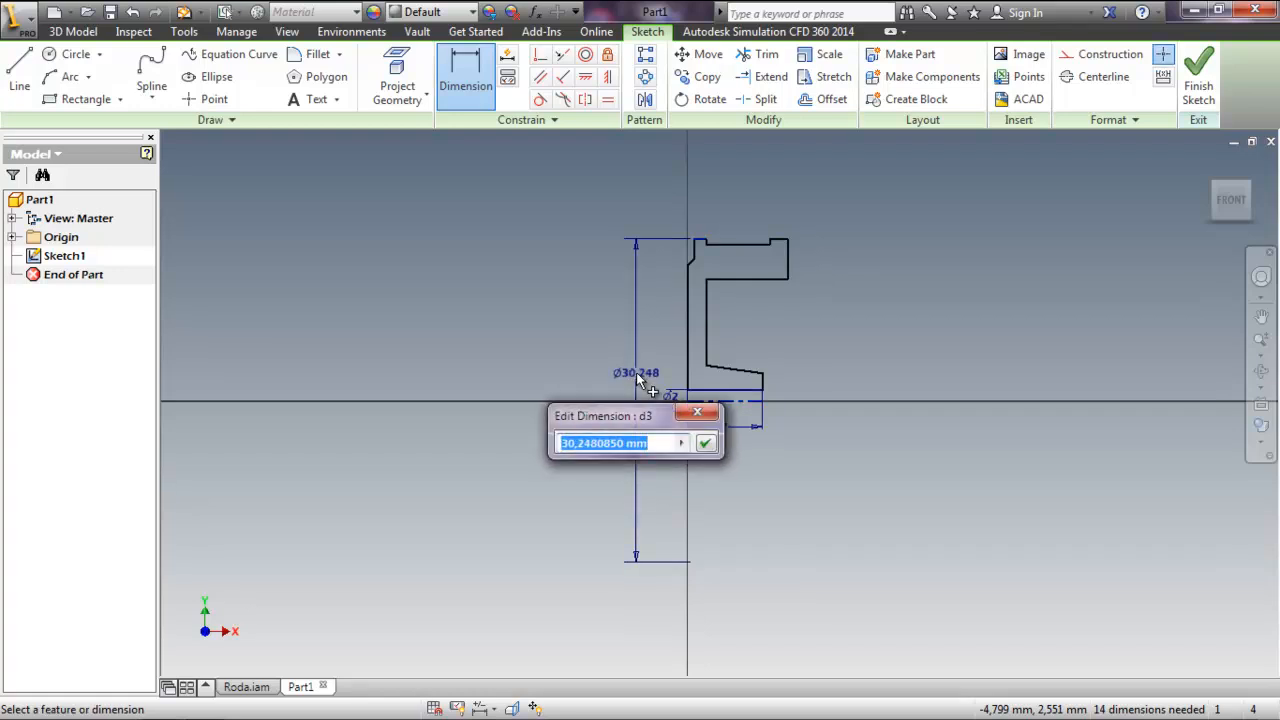
text(28)
key(Return)
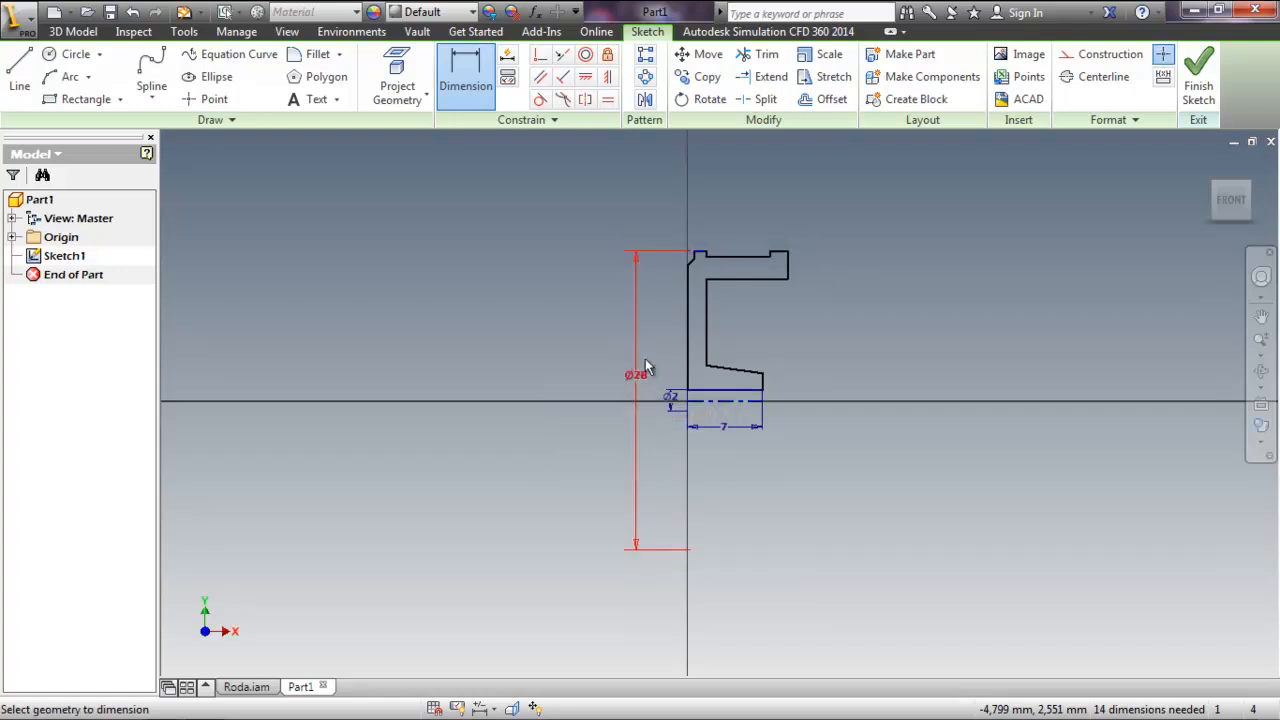
scroll(711, 281, down, 3)
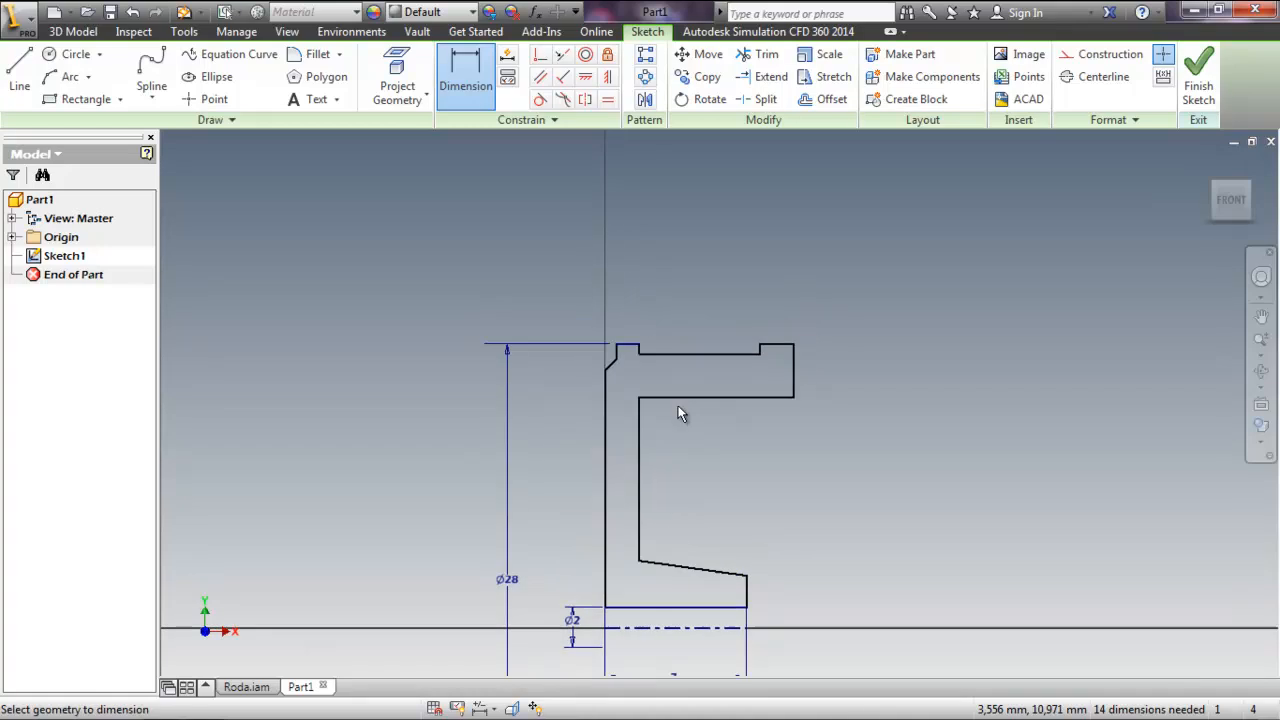
click(620, 350)
click(797, 362)
click(796, 360)
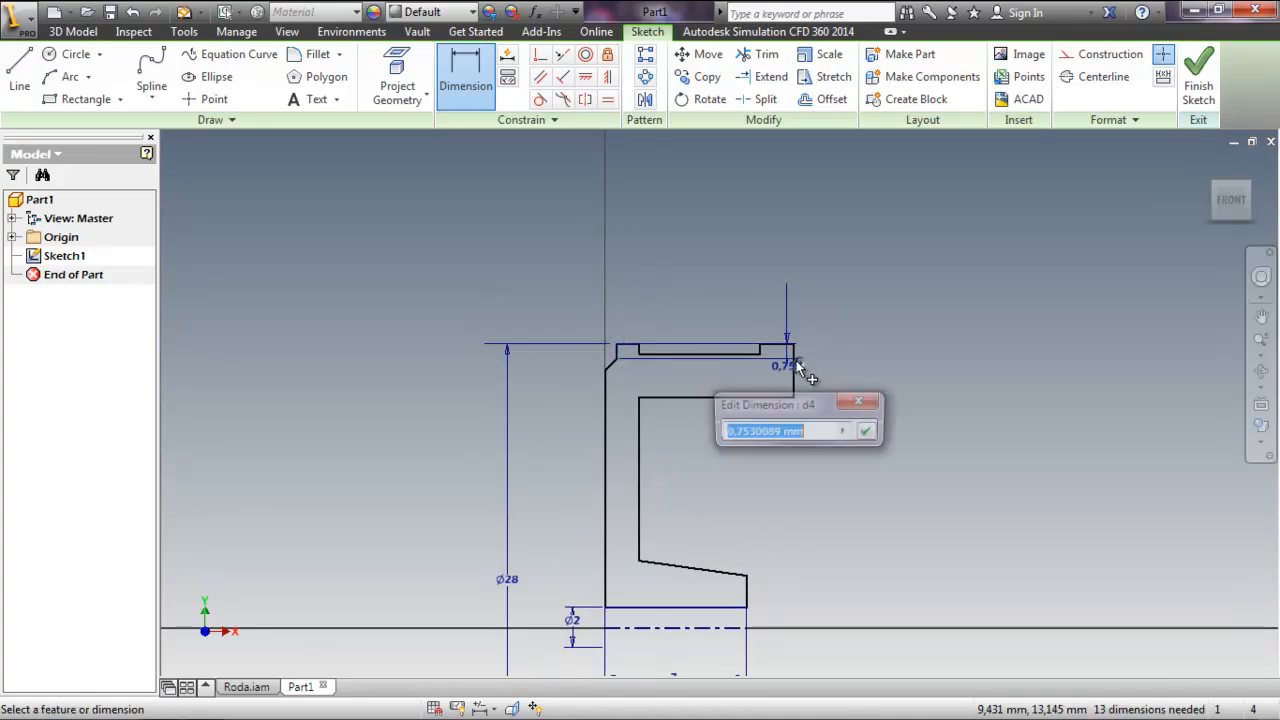
key(Return)
key(Escape)
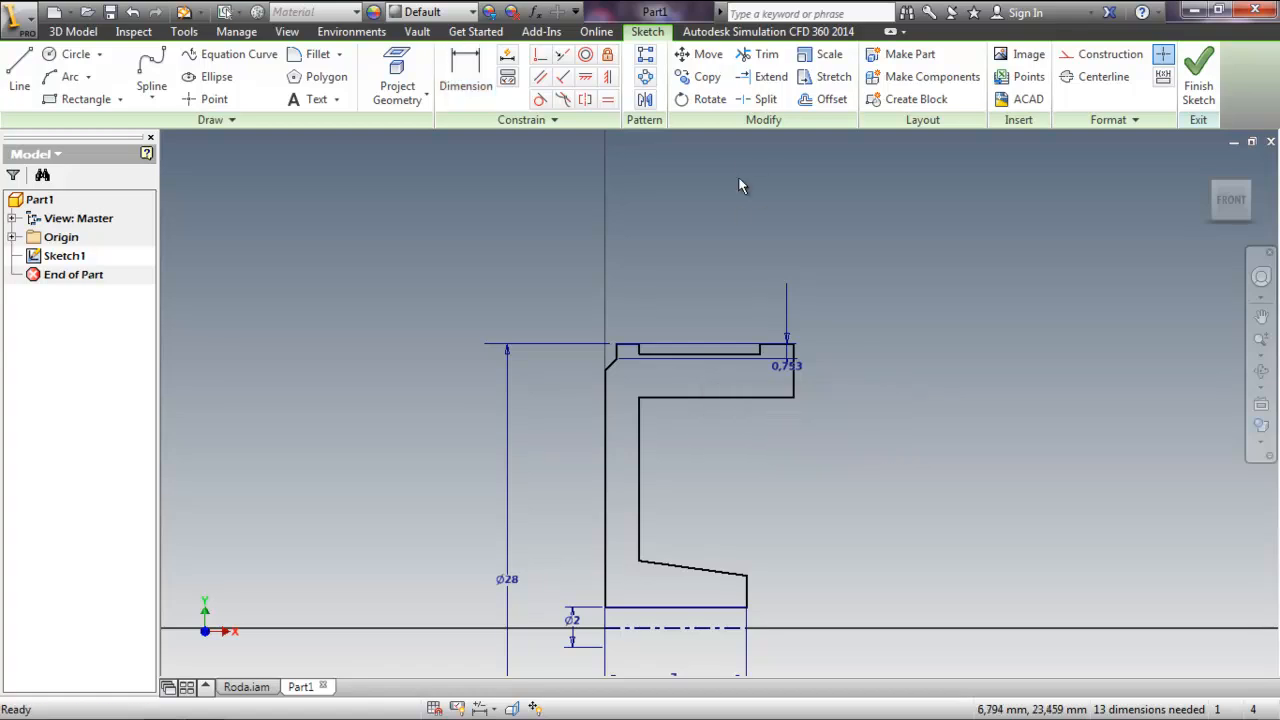
click(788, 313)
key(Delete)
- Dimension the horizontal distance between the outer vertical edges of the two upper lips and set it to 8 mm
click(450, 82)
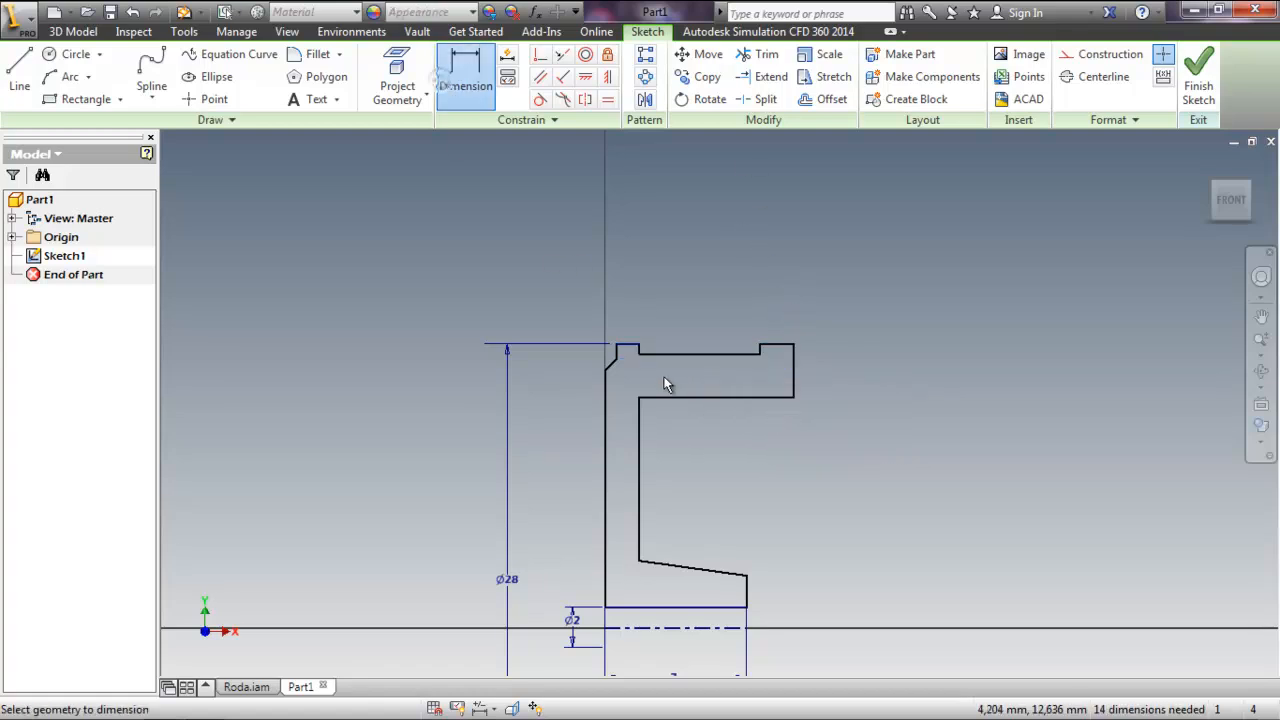
click(617, 350)
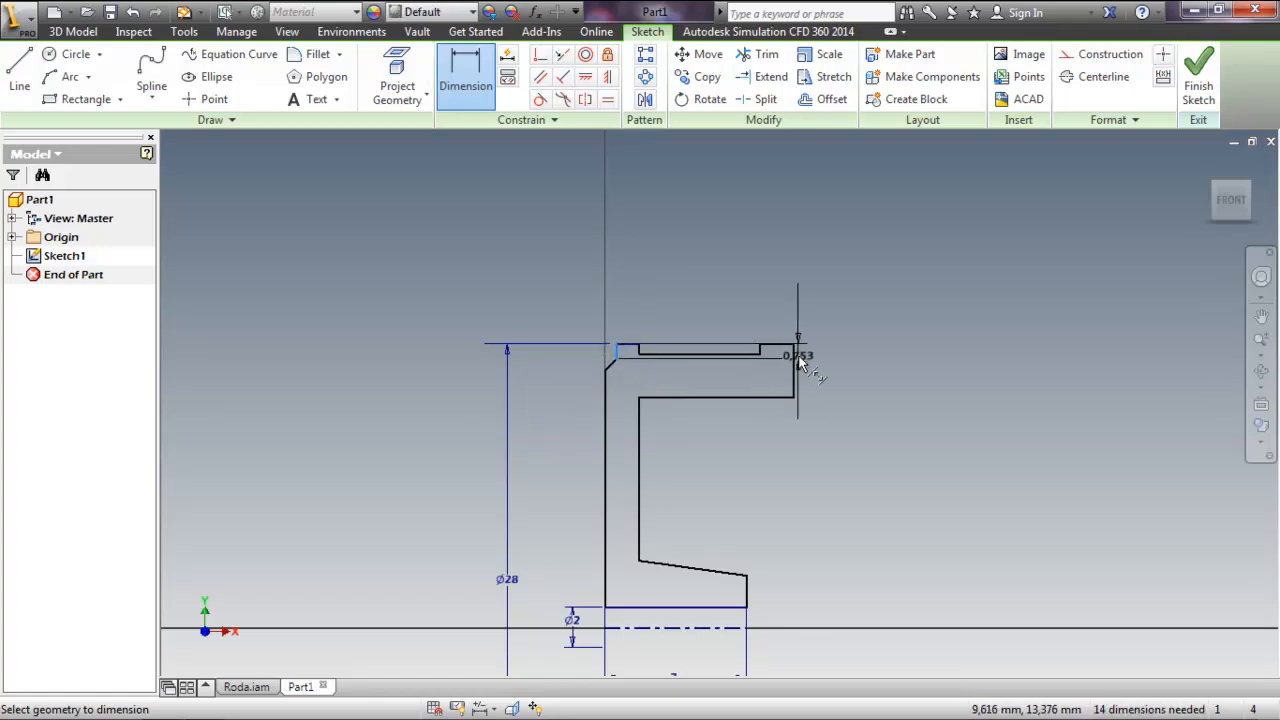
click(794, 356)
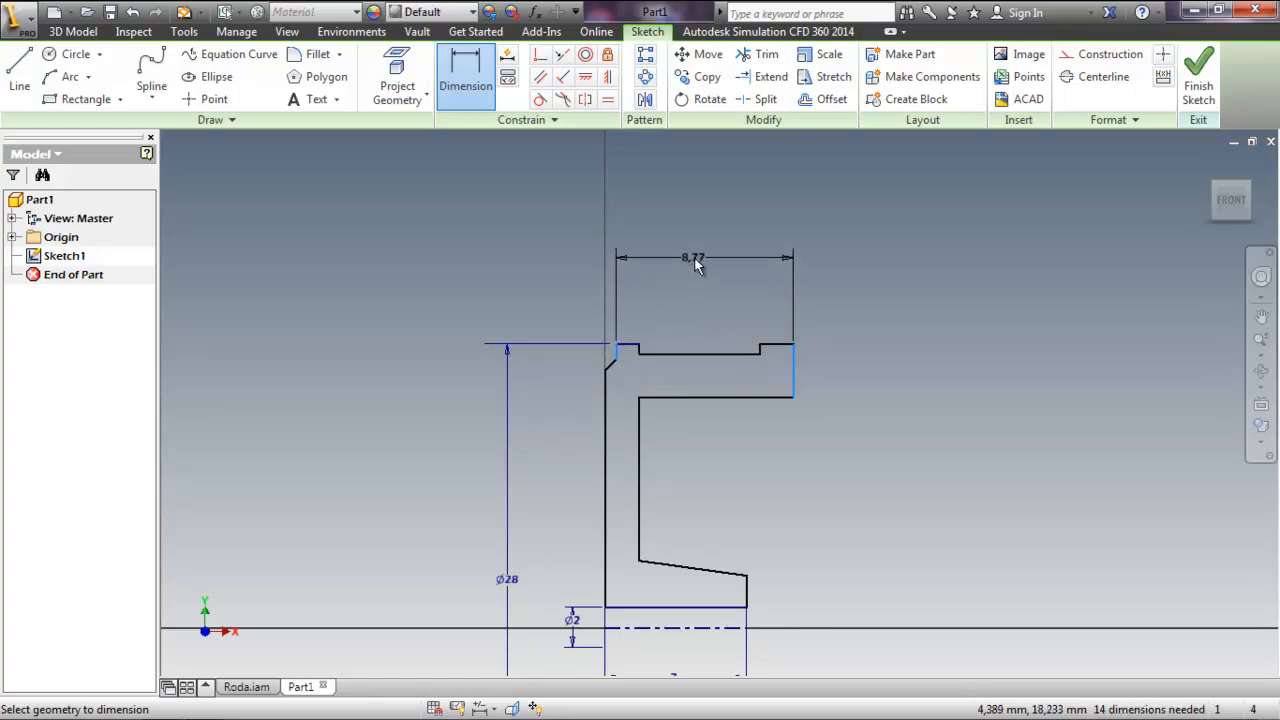
click(694, 263)
text(8)
key(Return)
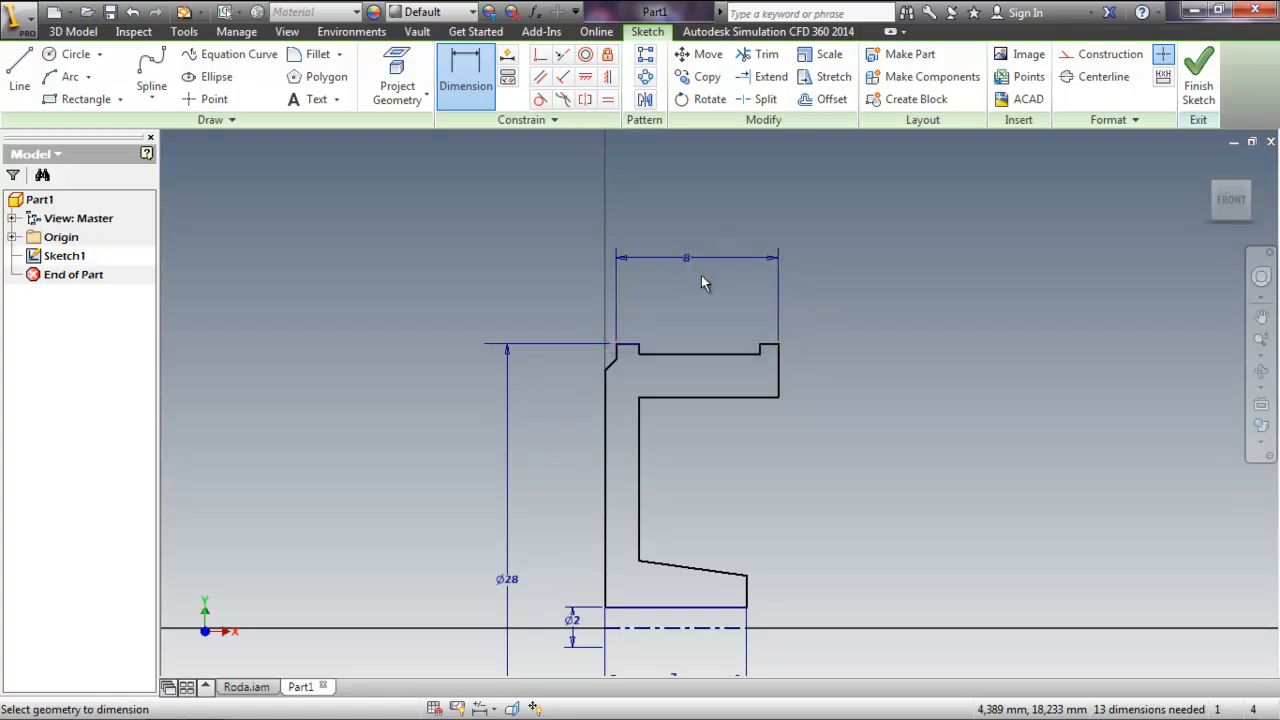
- Apply an Equal constraint to the top edges of the two lips beside the upper recess
click(607, 99)
scroll(676, 315, up, 3)
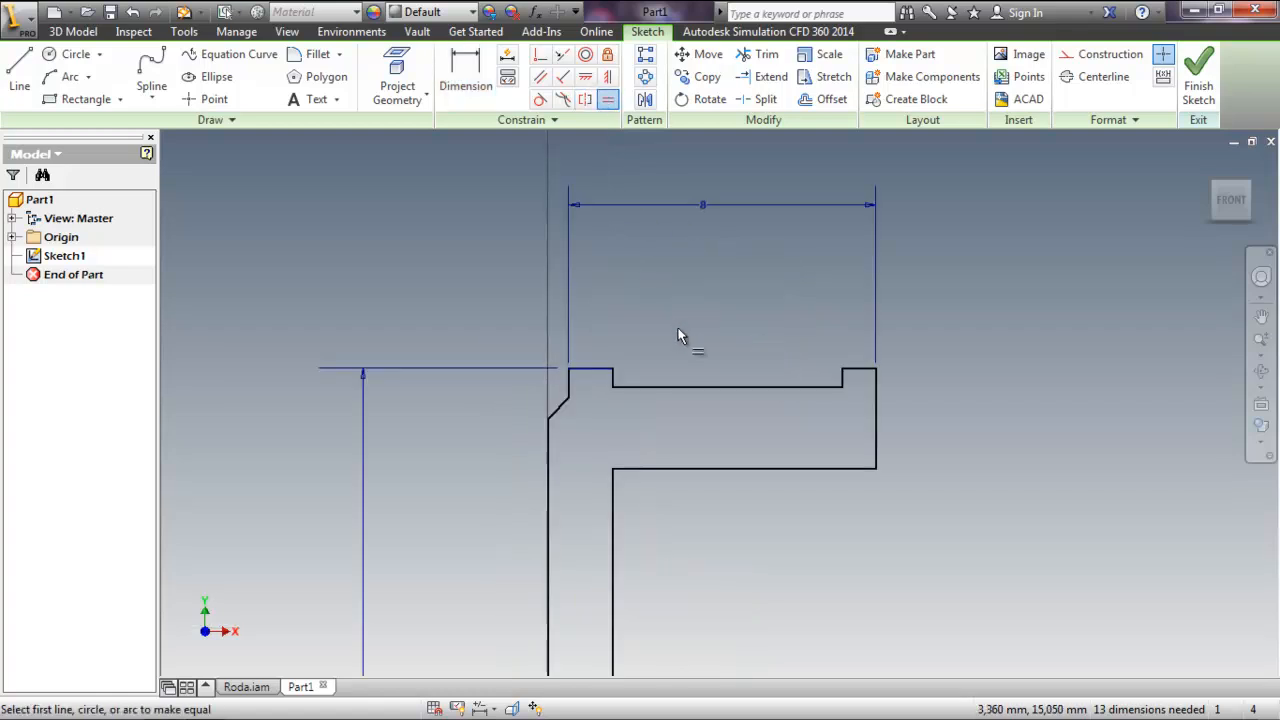
click(590, 368)
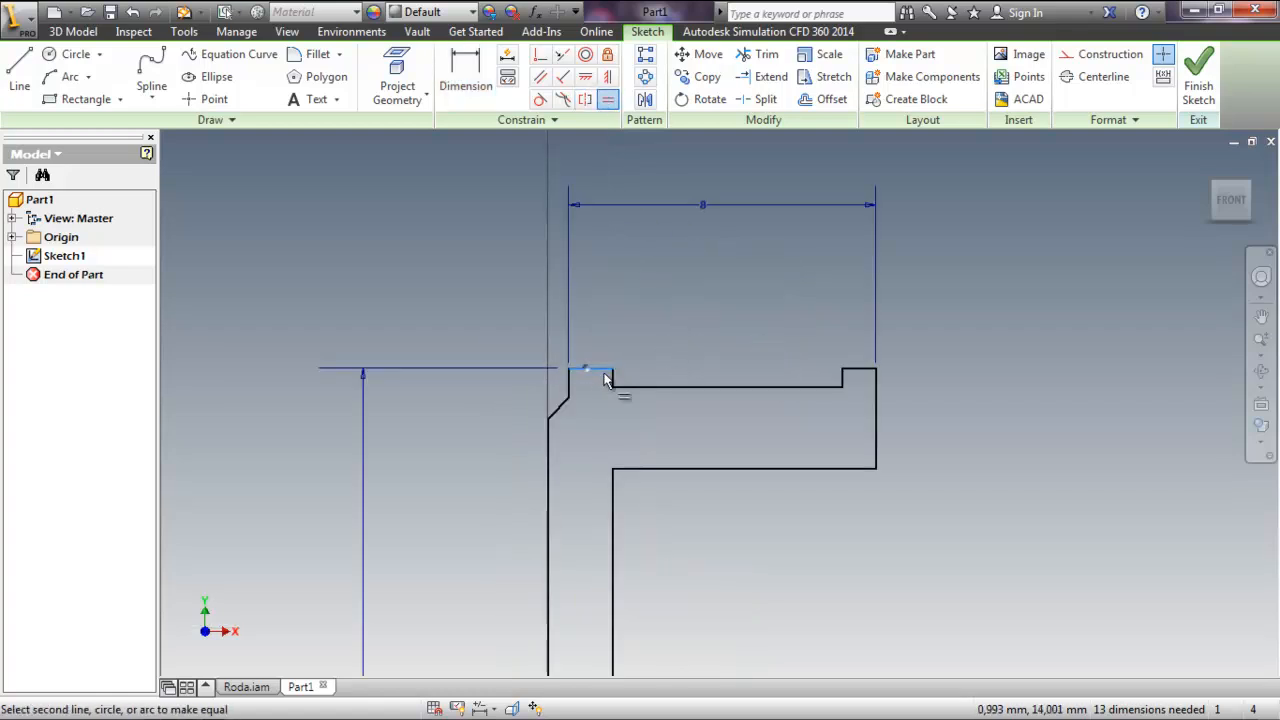
click(865, 372)
right_click(779, 282)
click(850, 283)
- Dimension the floor of the upper recess and set its width to 5 mm
middle_drag(846, 277, 778, 294)
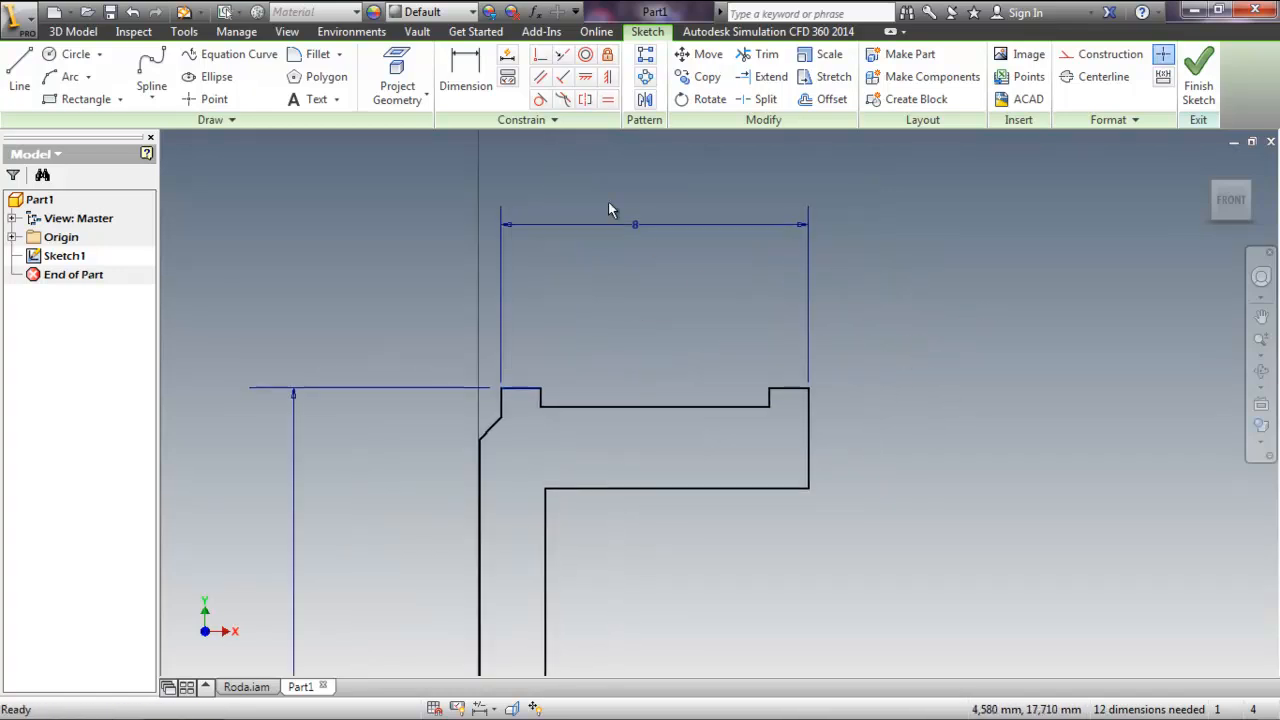
click(463, 82)
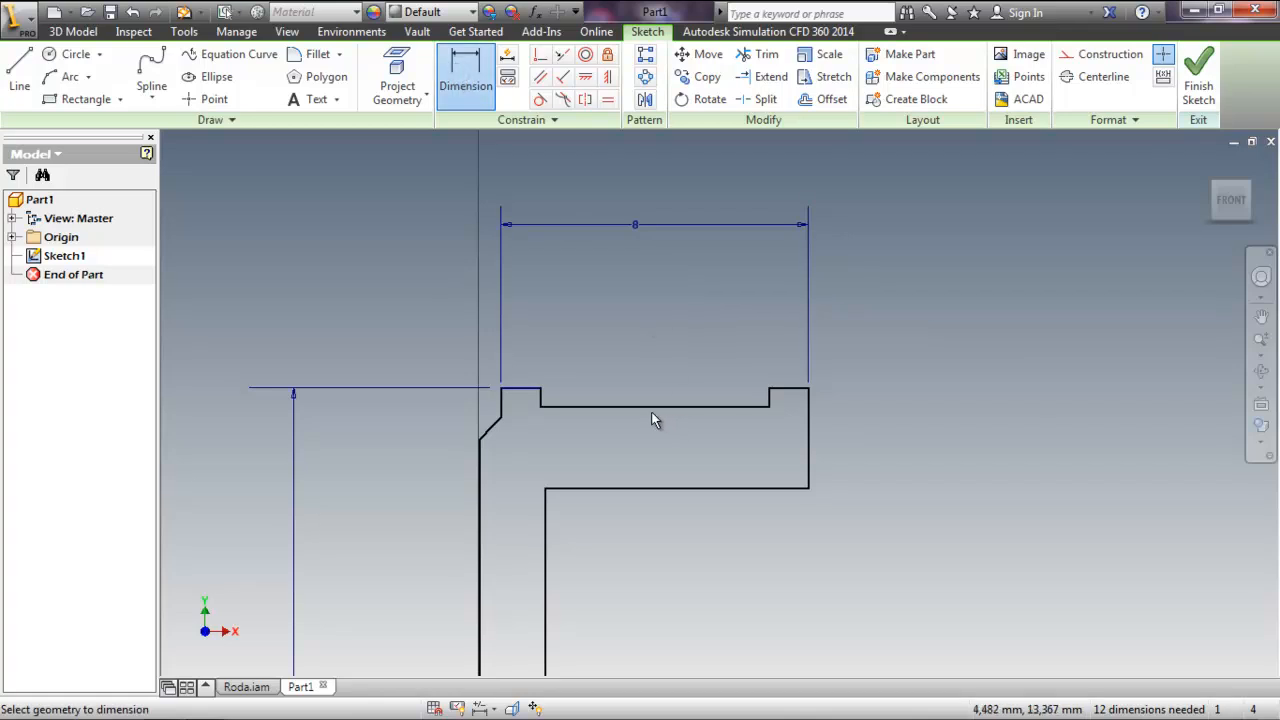
click(648, 405)
click(653, 316)
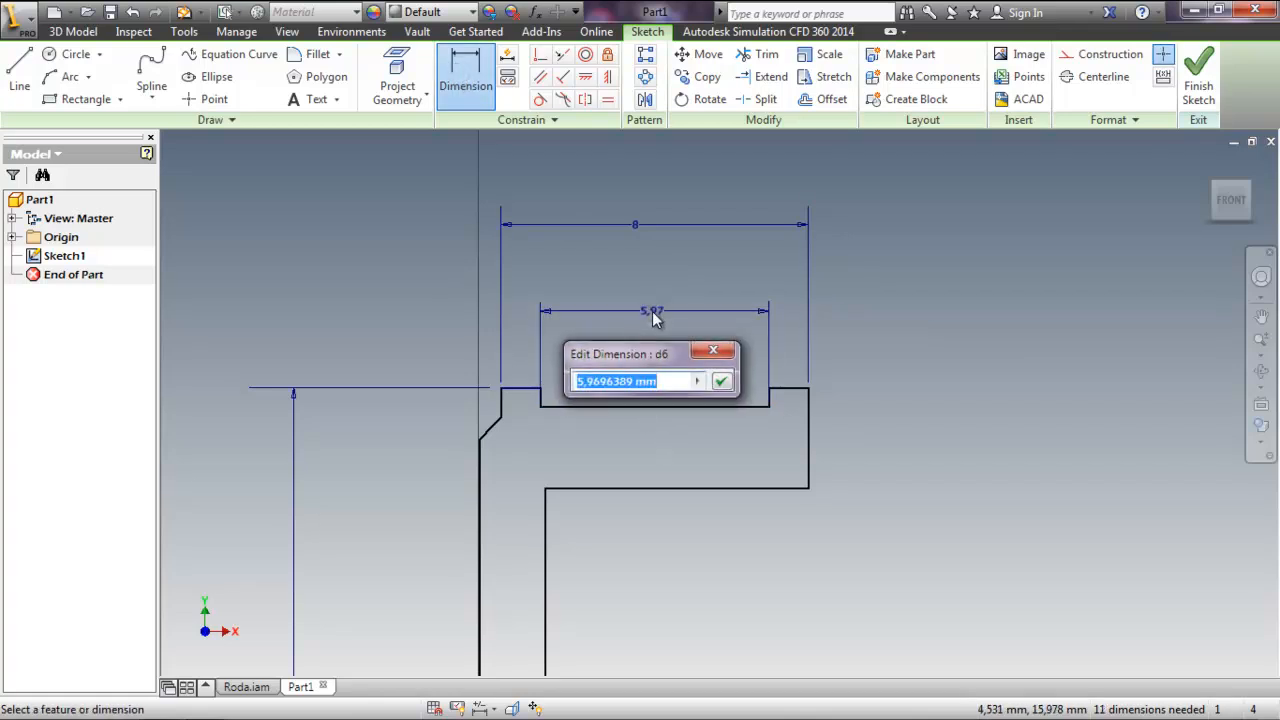
text(5)
key(Return)
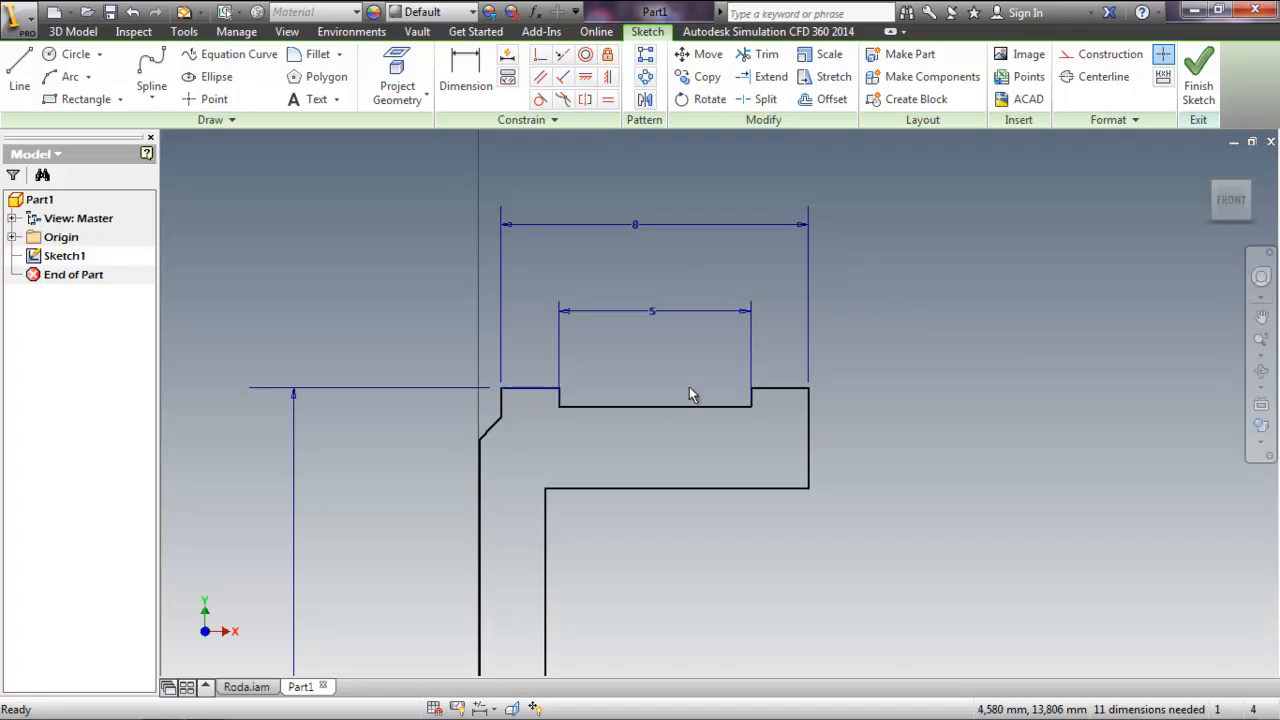
- Test the freedom of the outer lip's top edge by moving it, and constrain both lip top edges to be collinear
drag(771, 389, 773, 402)
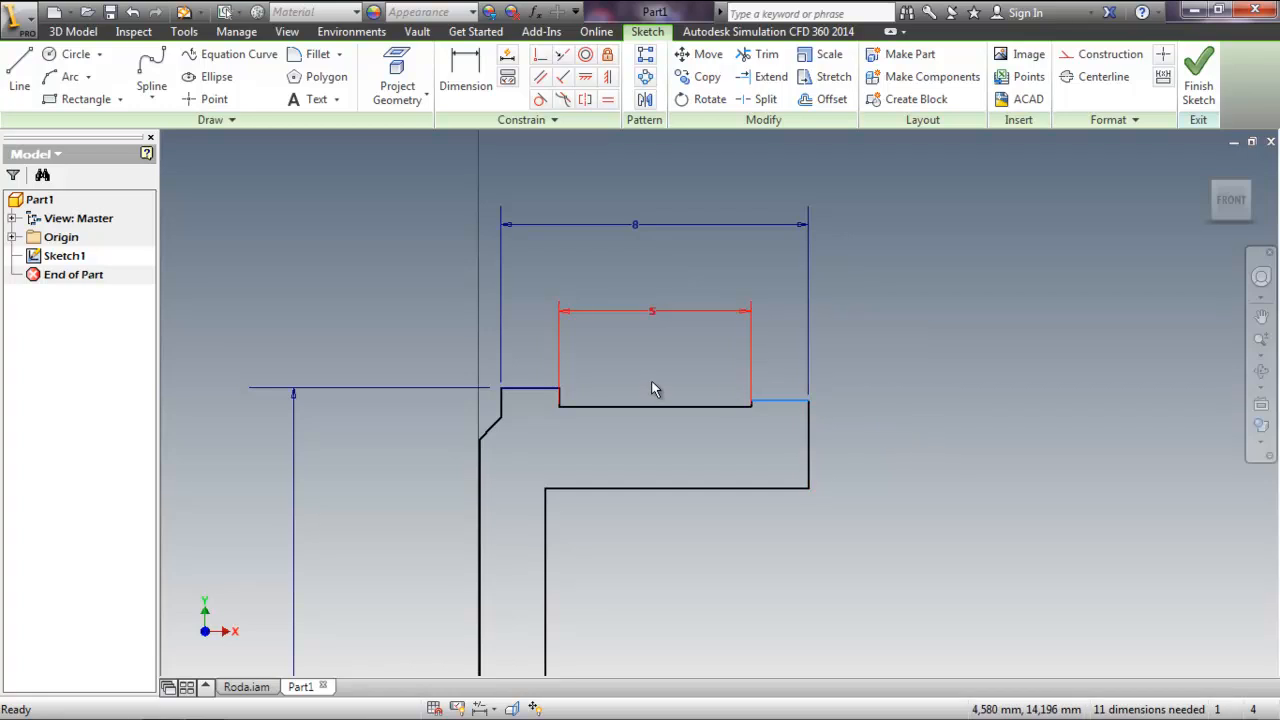
click(563, 54)
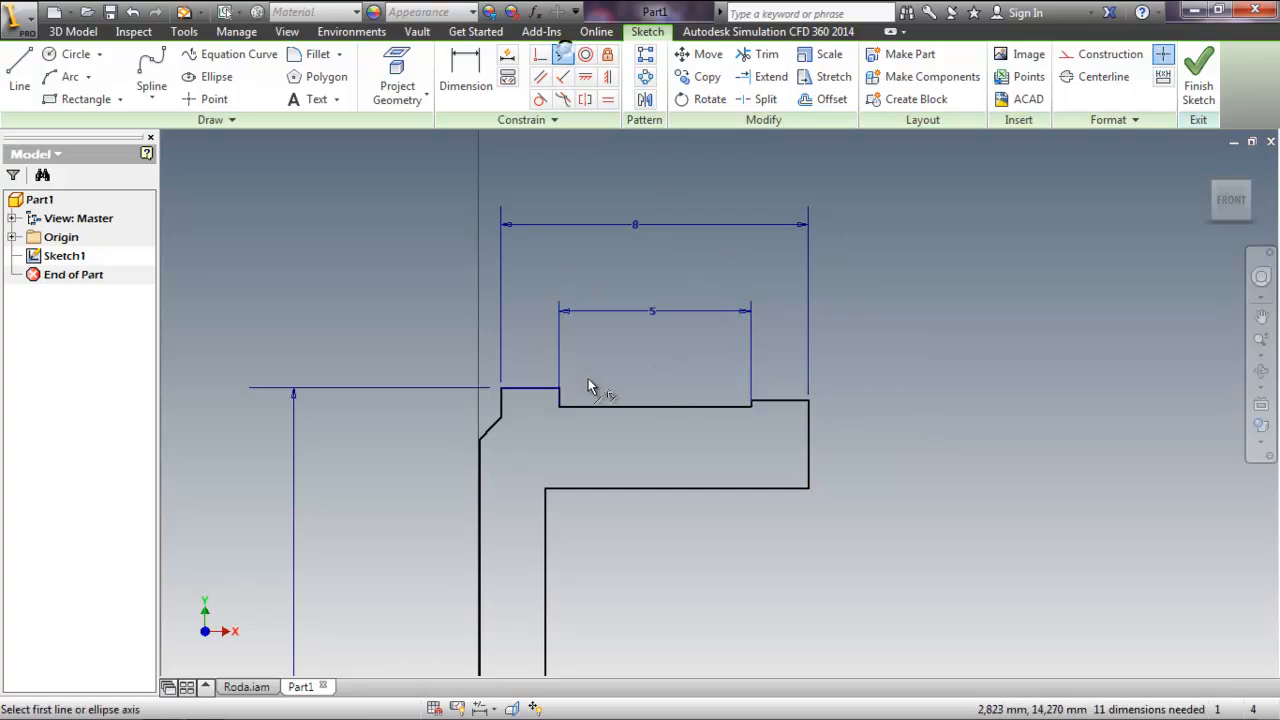
click(550, 389)
click(790, 401)
middle_drag(894, 397, 858, 370)
right_click(873, 351)
click(951, 346)
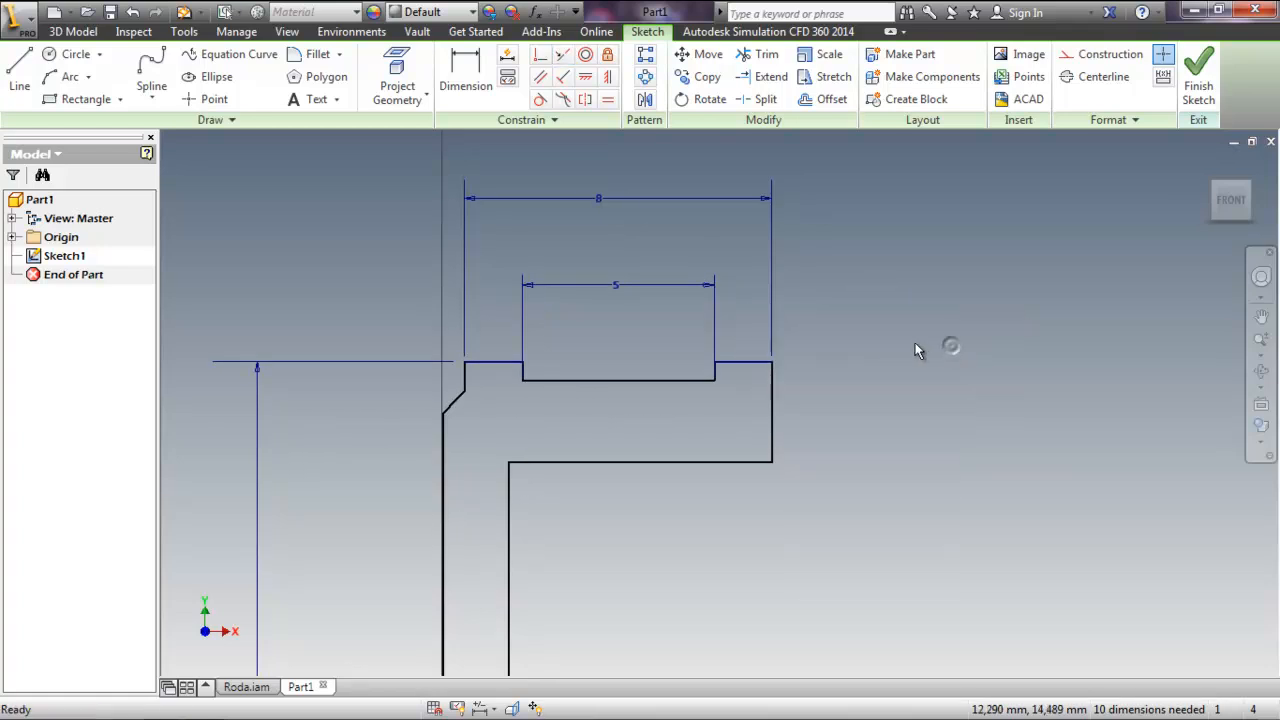
- Dimension the recess depth between the outer lip's top edge and the recess floor and set it to 0.5 mm
click(465, 72)
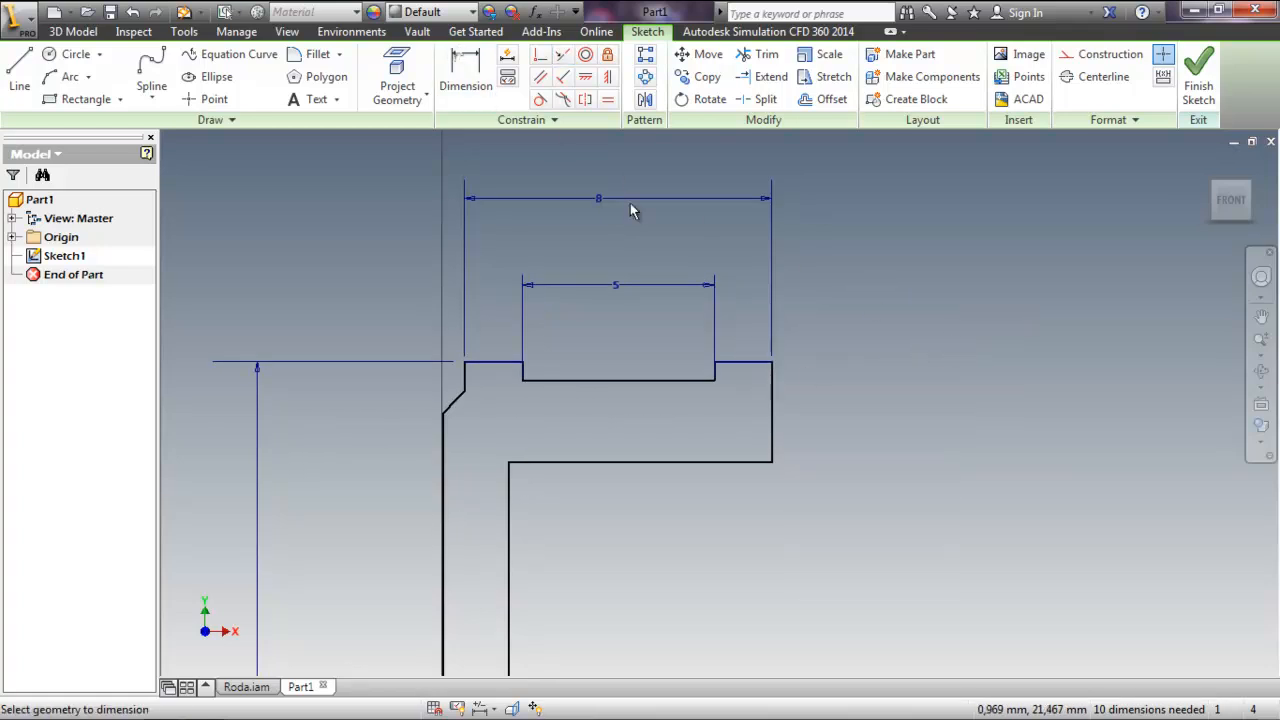
click(748, 365)
click(686, 382)
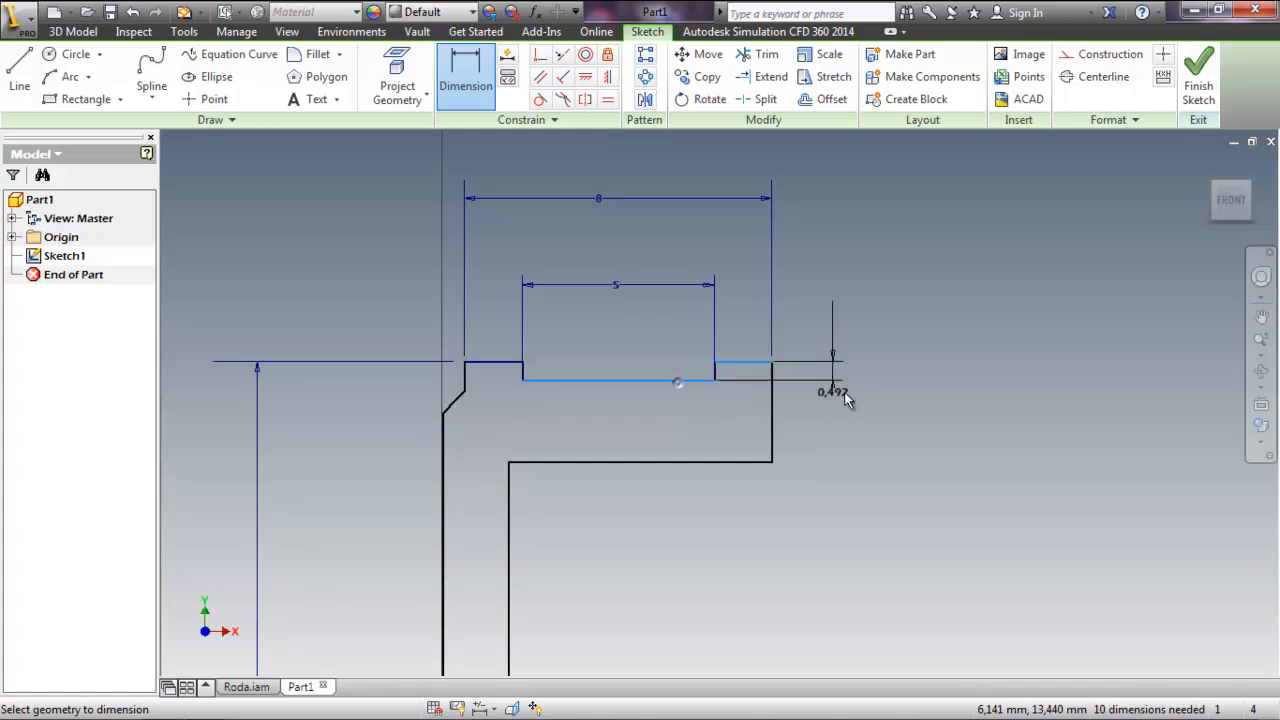
click(853, 377)
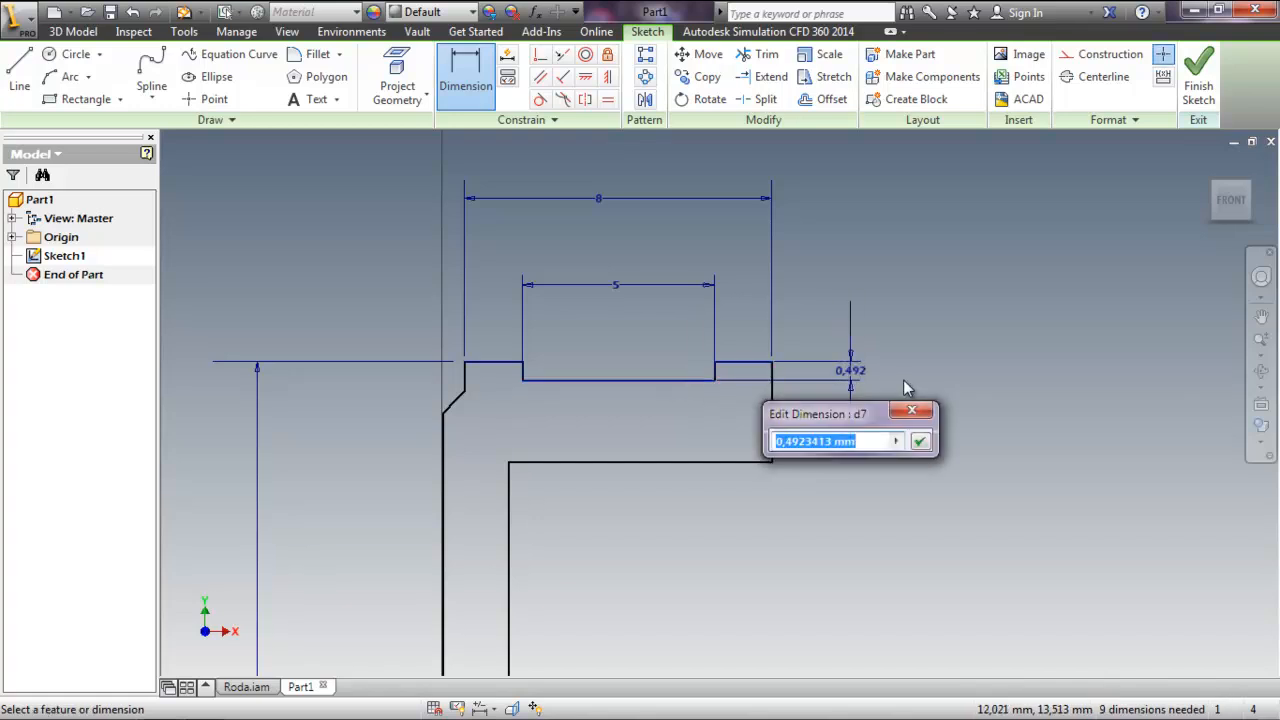
text(0.5)
key(Return)
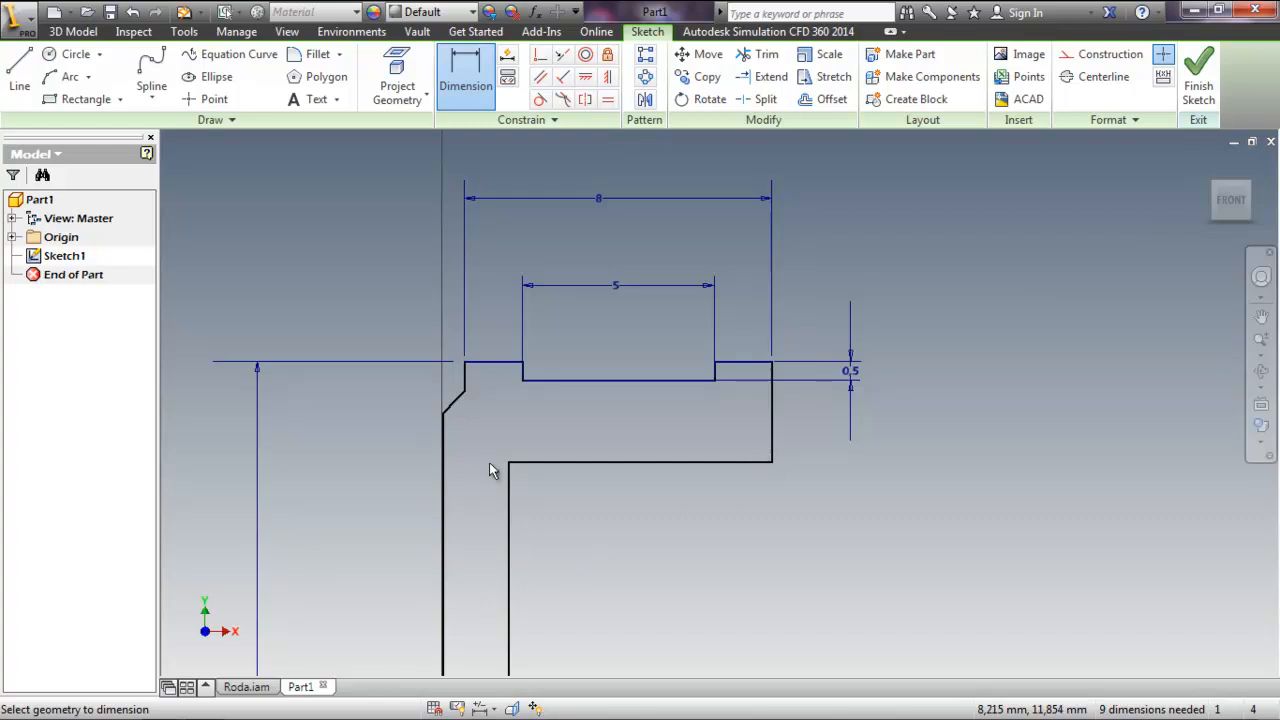
- Dimension the horizontal offset between the chamfer-side lip's vertical edge and the wheel's long outer face, linking its value to recess depth d7
click(466, 378)
click(445, 428)
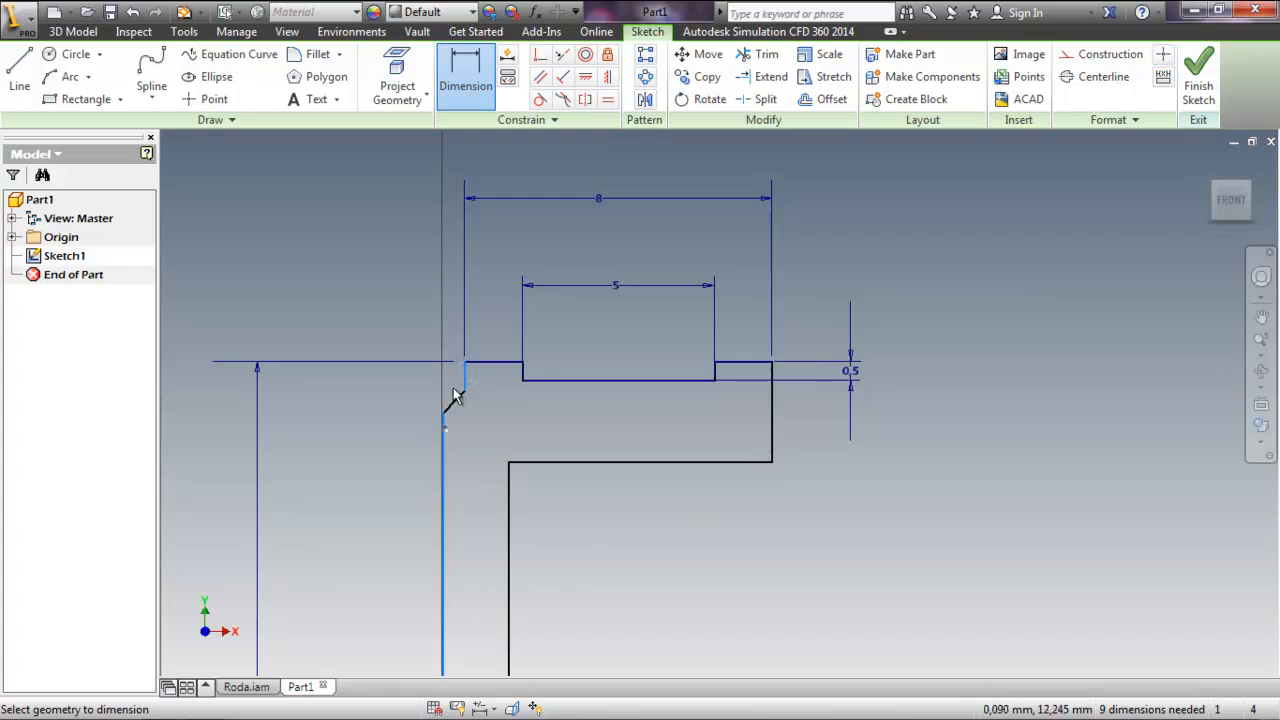
click(390, 218)
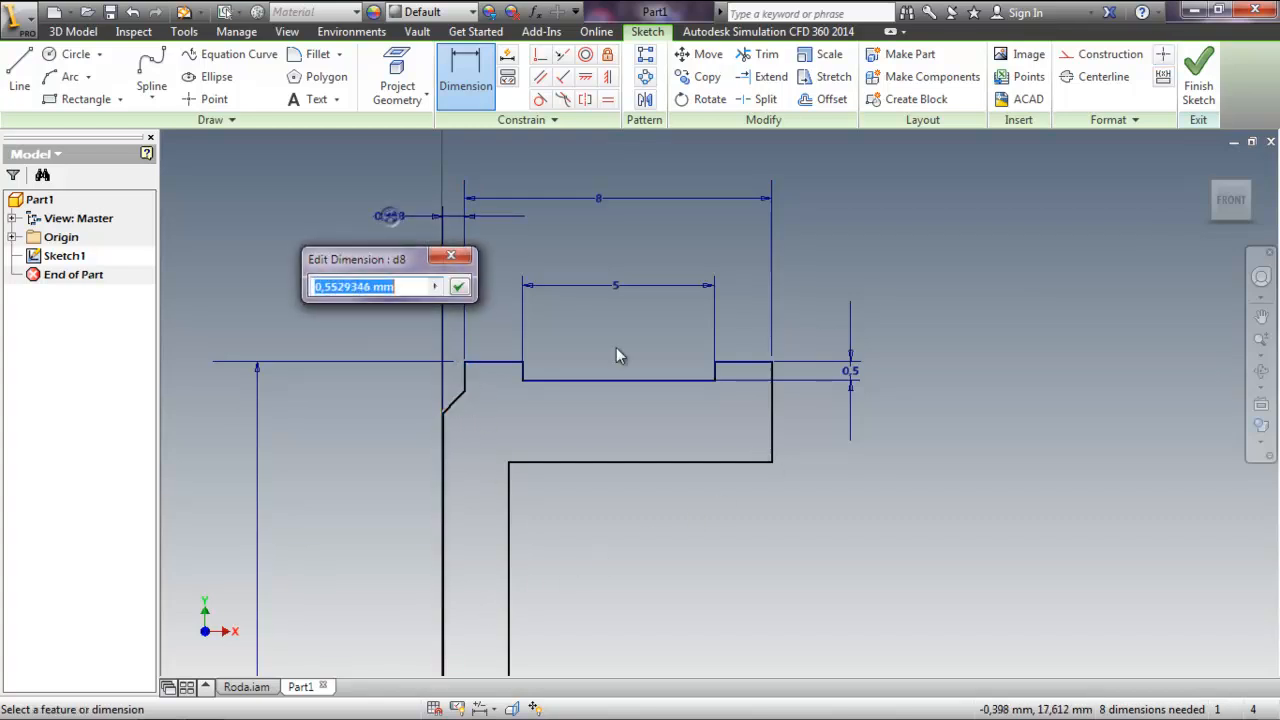
click(851, 382)
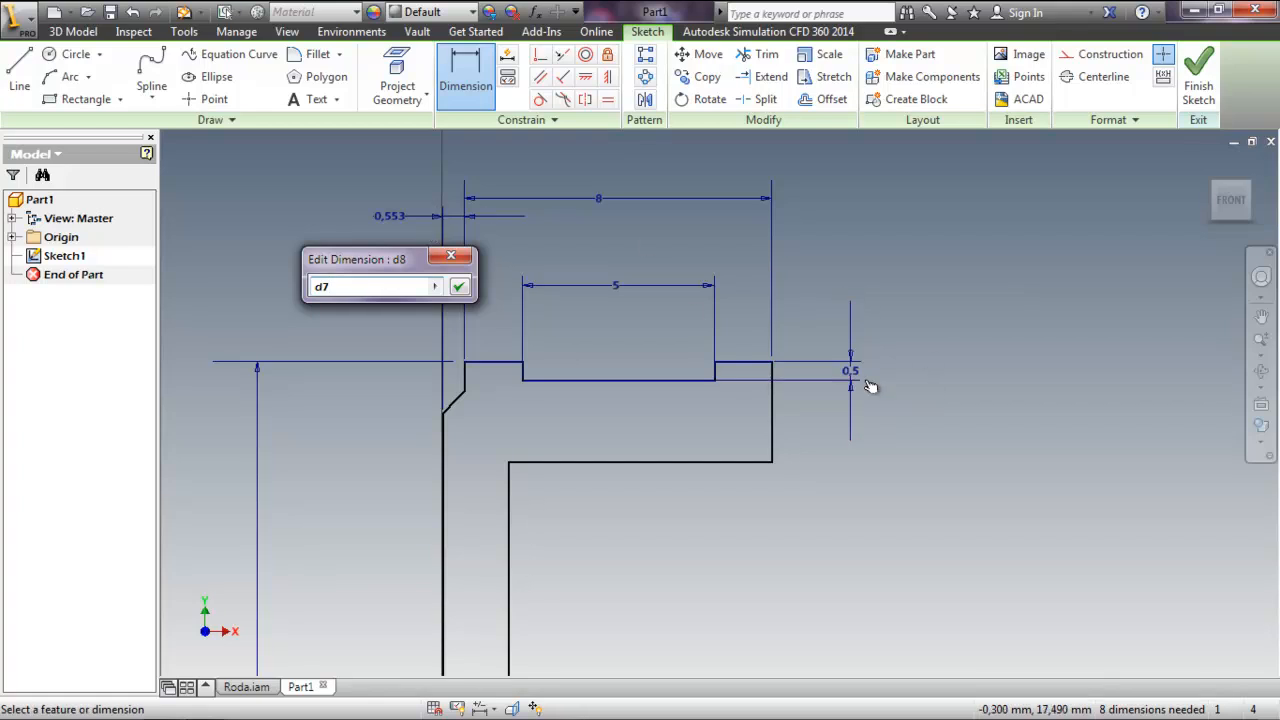
click(451, 257)
click(384, 218)
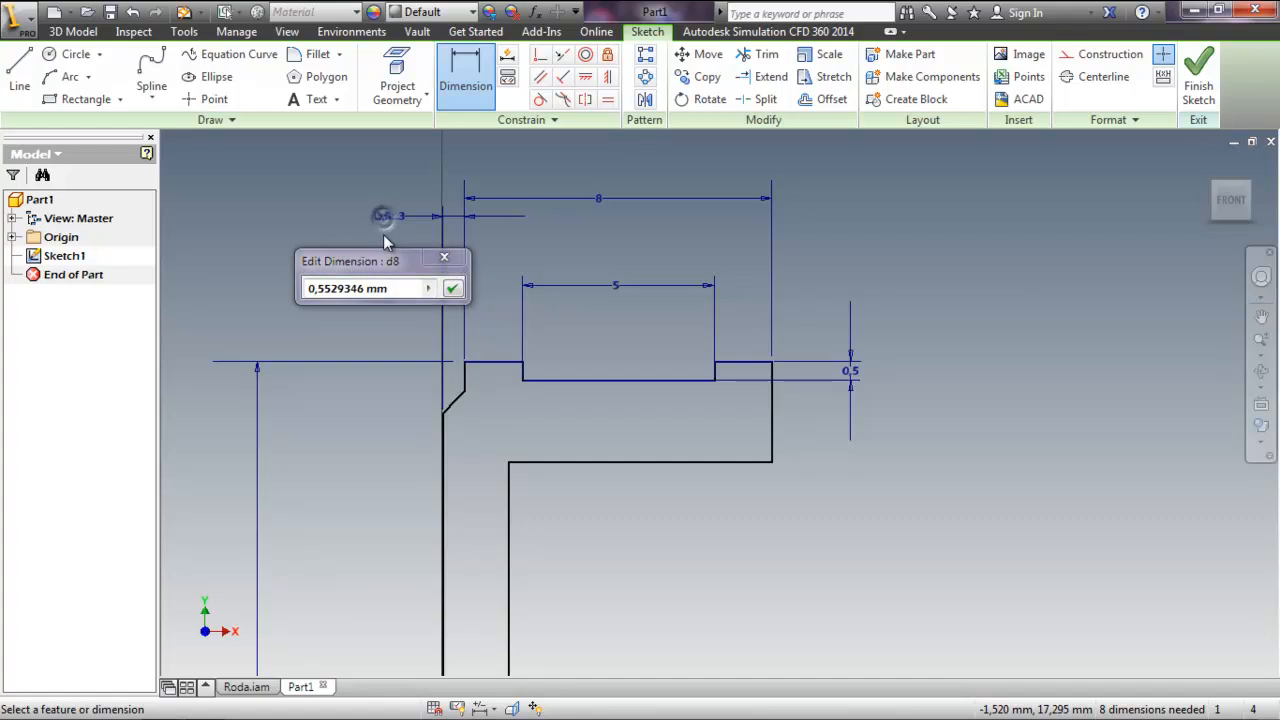
drag(366, 257, 362, 256)
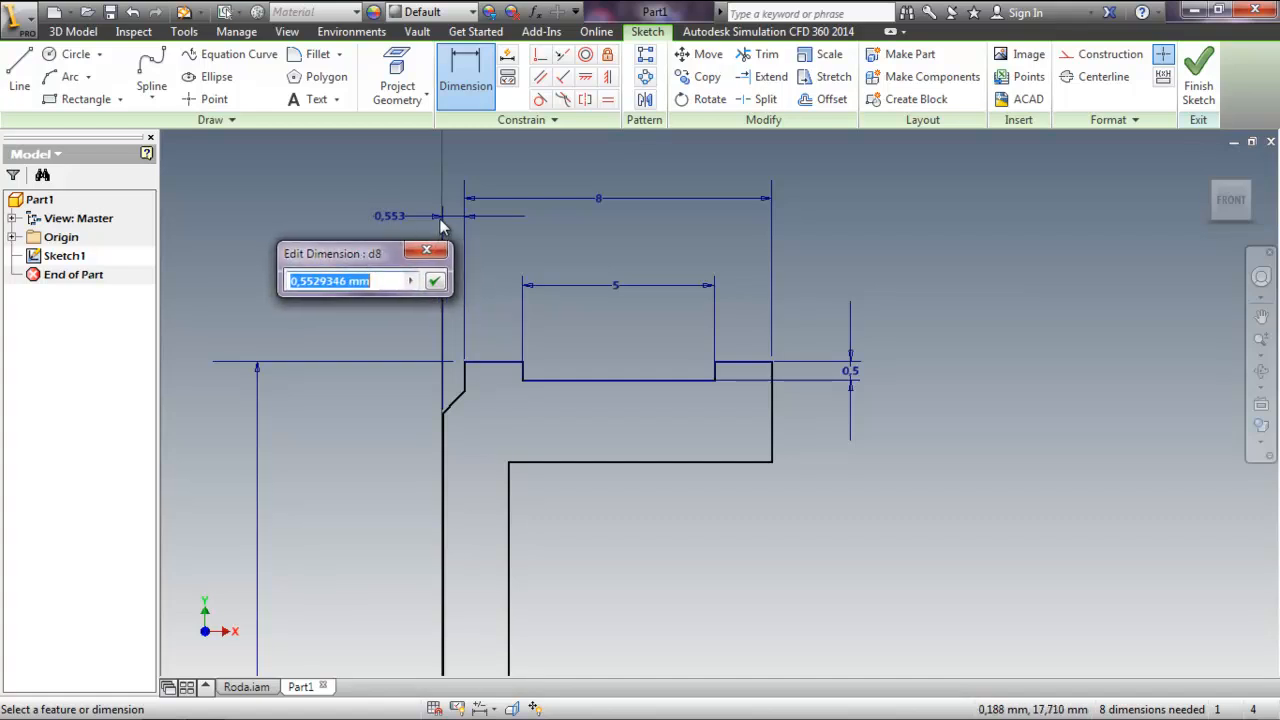
click(862, 378)
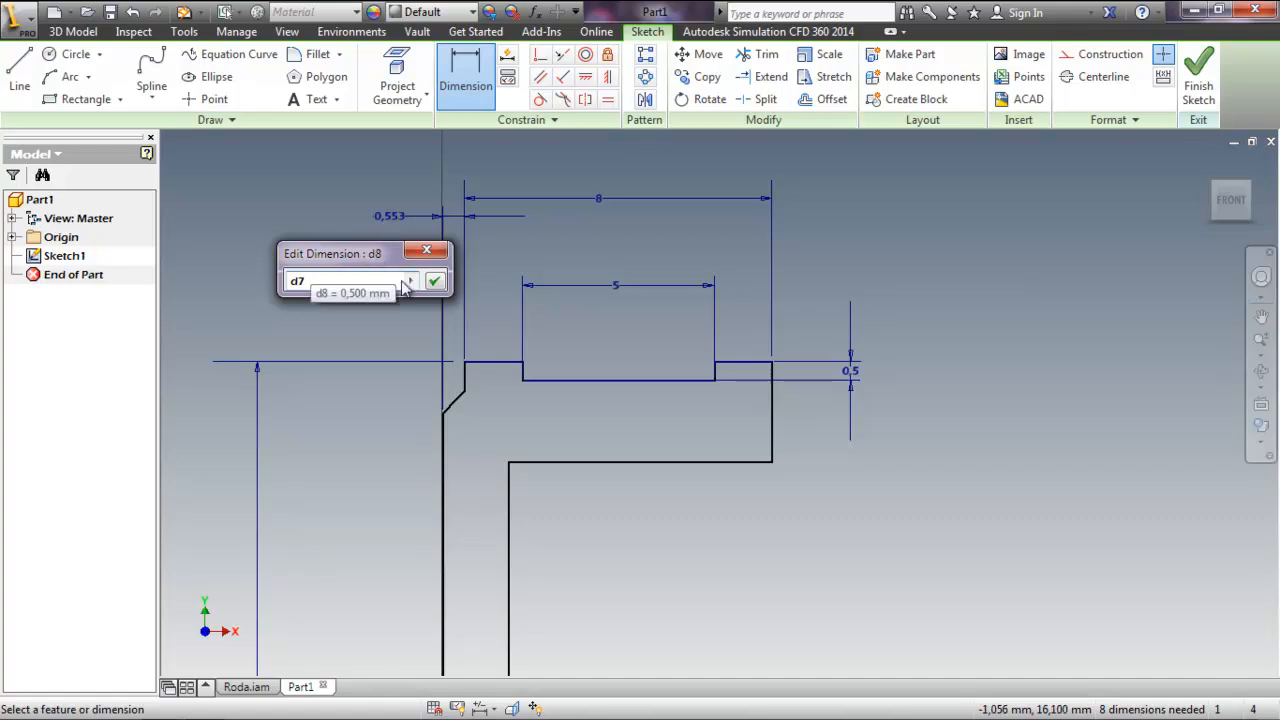
click(434, 281)
- Test the linked offset by setting the recess depth to 0.6 mm, and restore the depth to 0.5 mm
click(851, 375)
text(0,6)
key(Return)
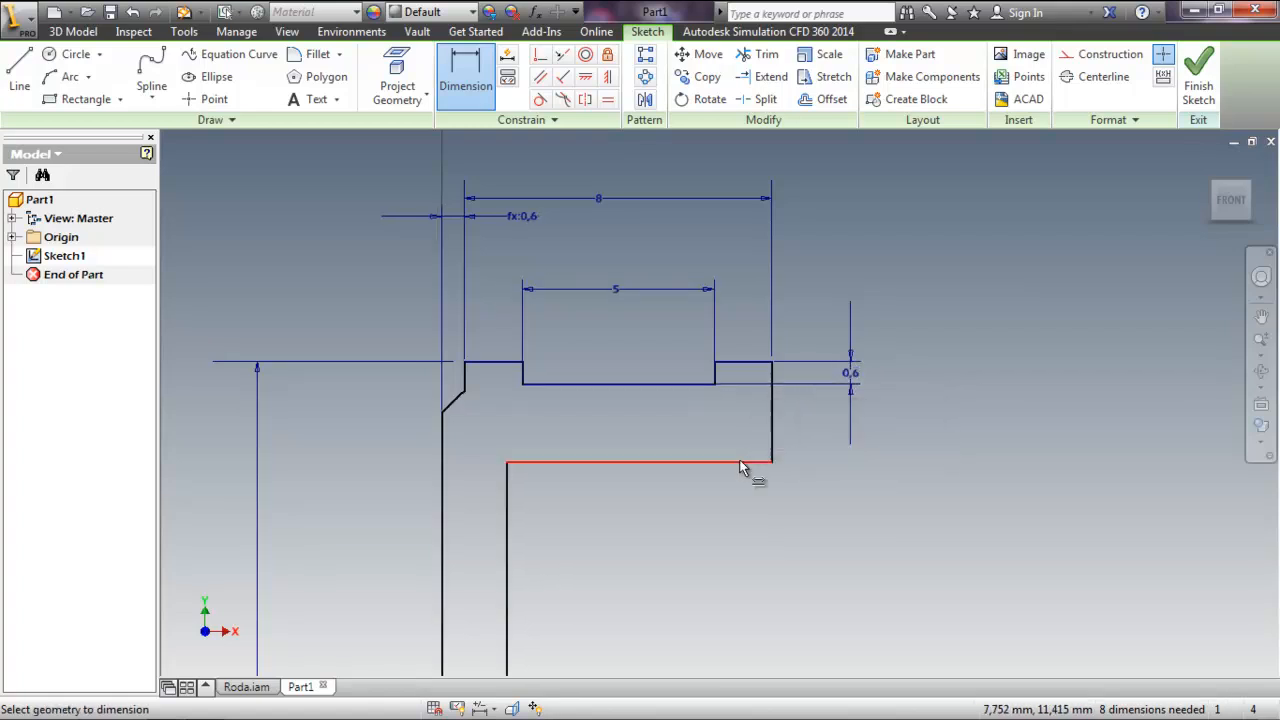
double_click(851, 376)
key(Return)
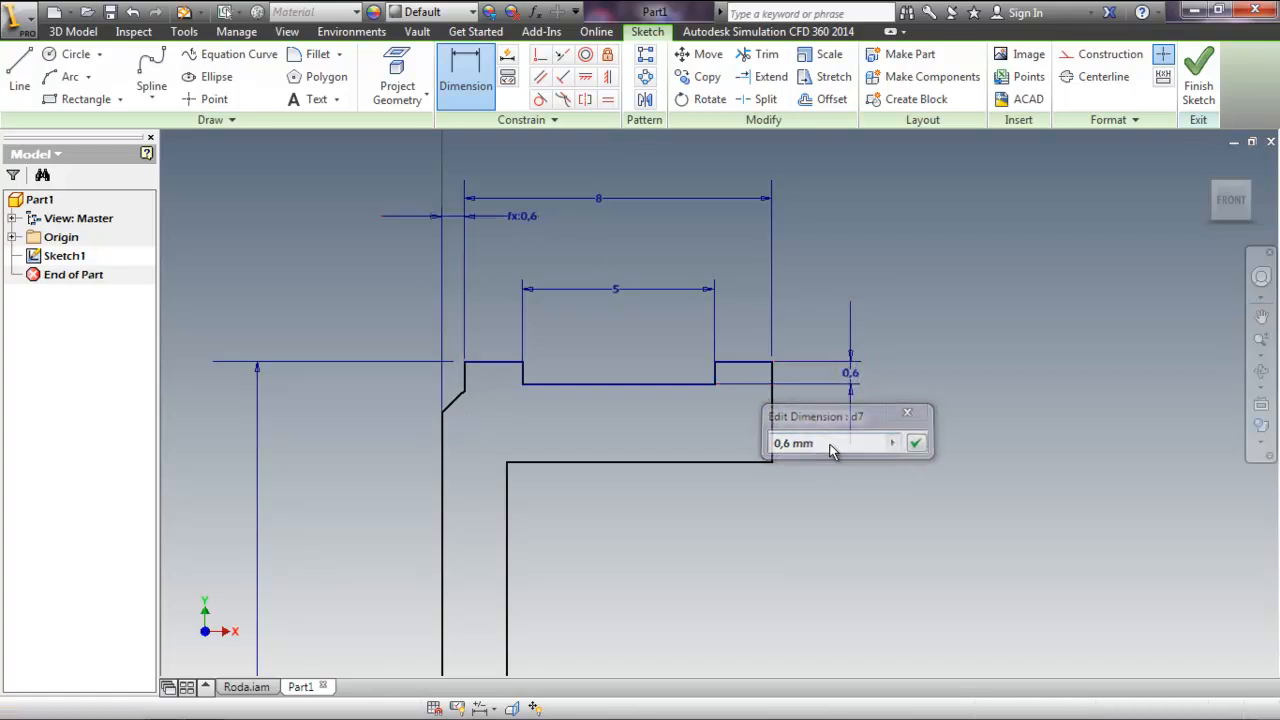
double_click(850, 374)
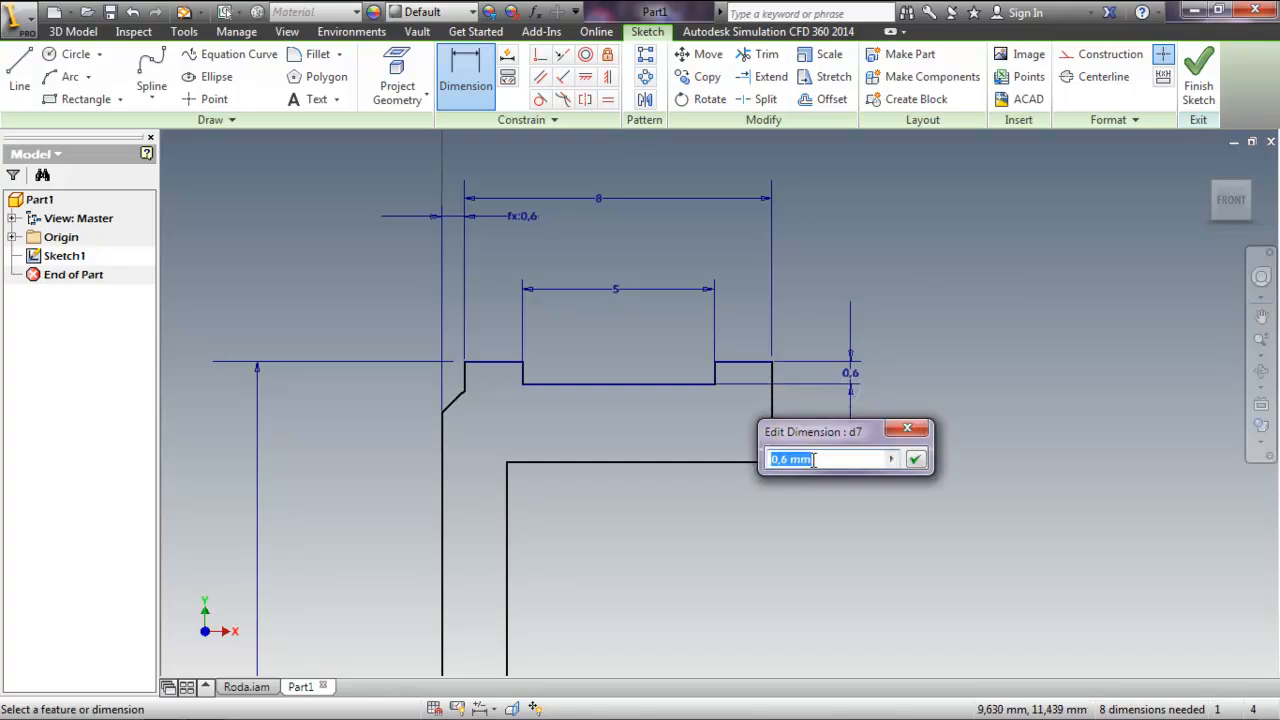
text(0.5)
click(915, 458)
- Apply a Coincident constraint between the sketch origin and the wheel's long vertical outer face
scroll(617, 383, down, 3)
mouse_move(584, 530)
middle_down()
mouse_move(564, 462)
mouse_move(621, 445)
middle_up()
scroll(564, 464, up, 4)
mouse_move(773, 455)
middle_down()
mouse_move(730, 339)
mouse_move(768, 369)
mouse_move(771, 395)
middle_up()
middle_drag(752, 284, 757, 303)
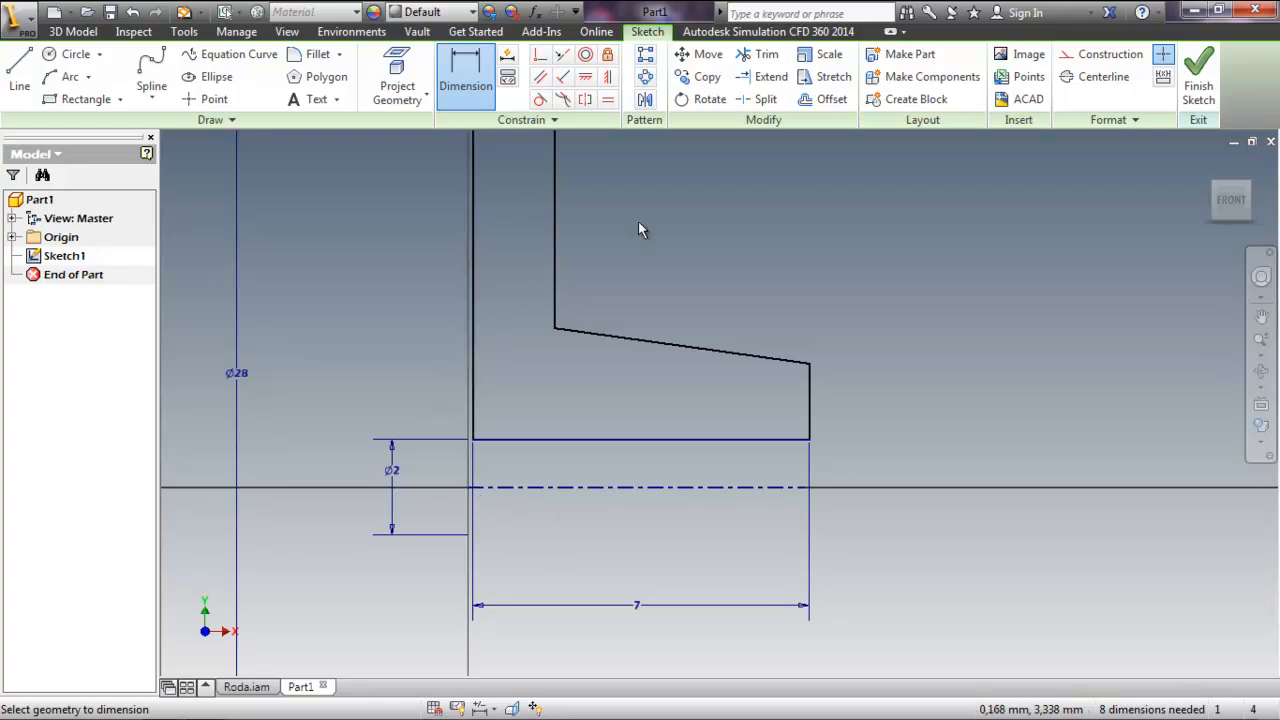
click(539, 58)
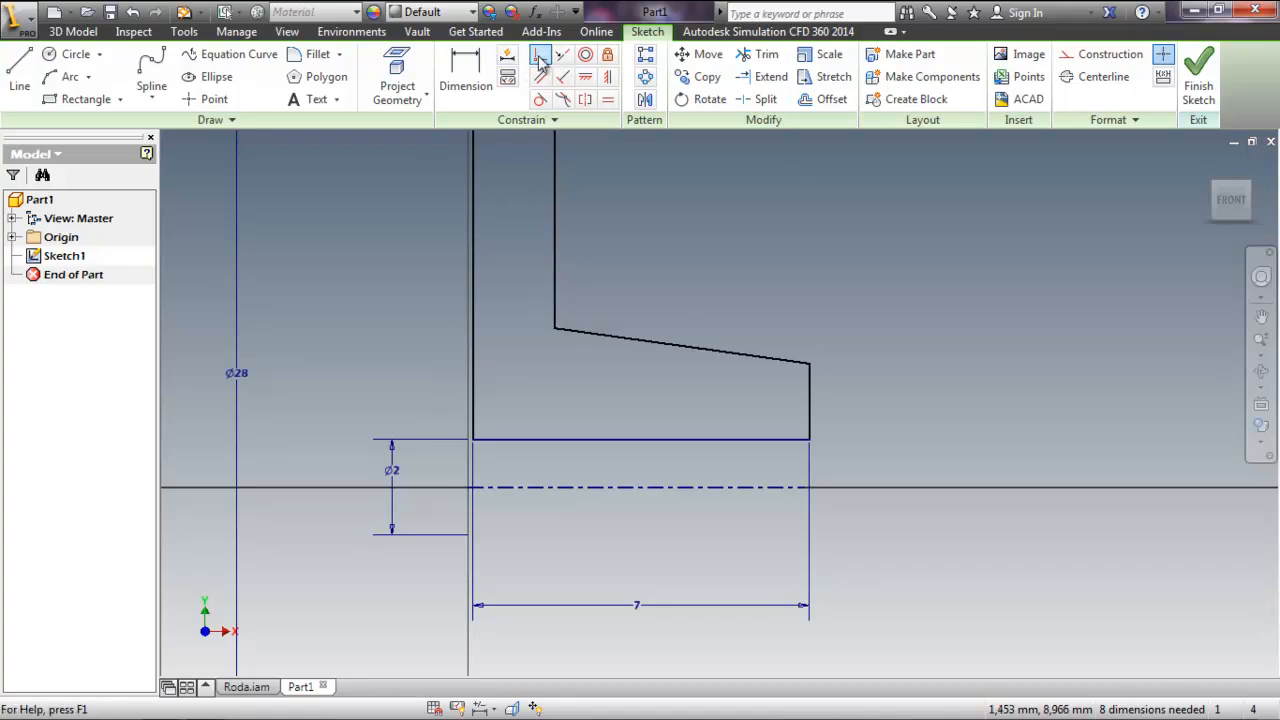
click(467, 489)
click(473, 402)
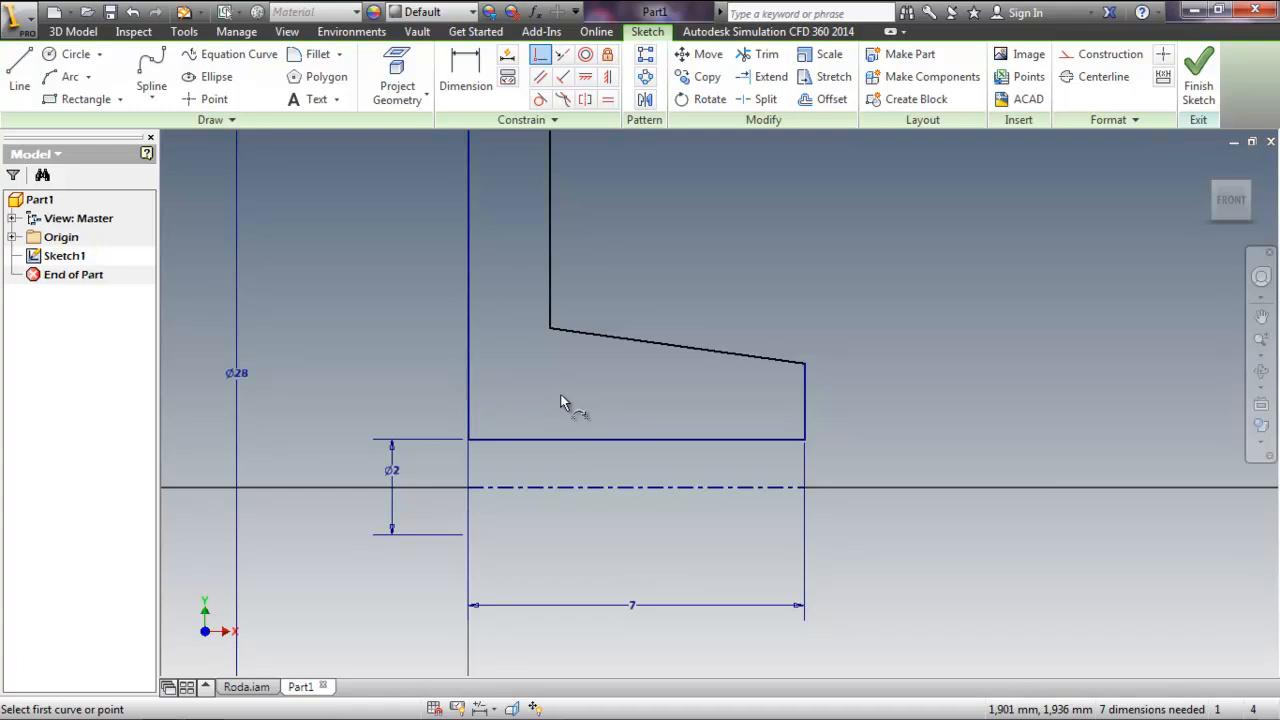
- Dimension the web thickness between the two long vertical edges and set it to 2 mm
scroll(729, 353, up, 3)
middle_drag(729, 353, 709, 515)
click(445, 76)
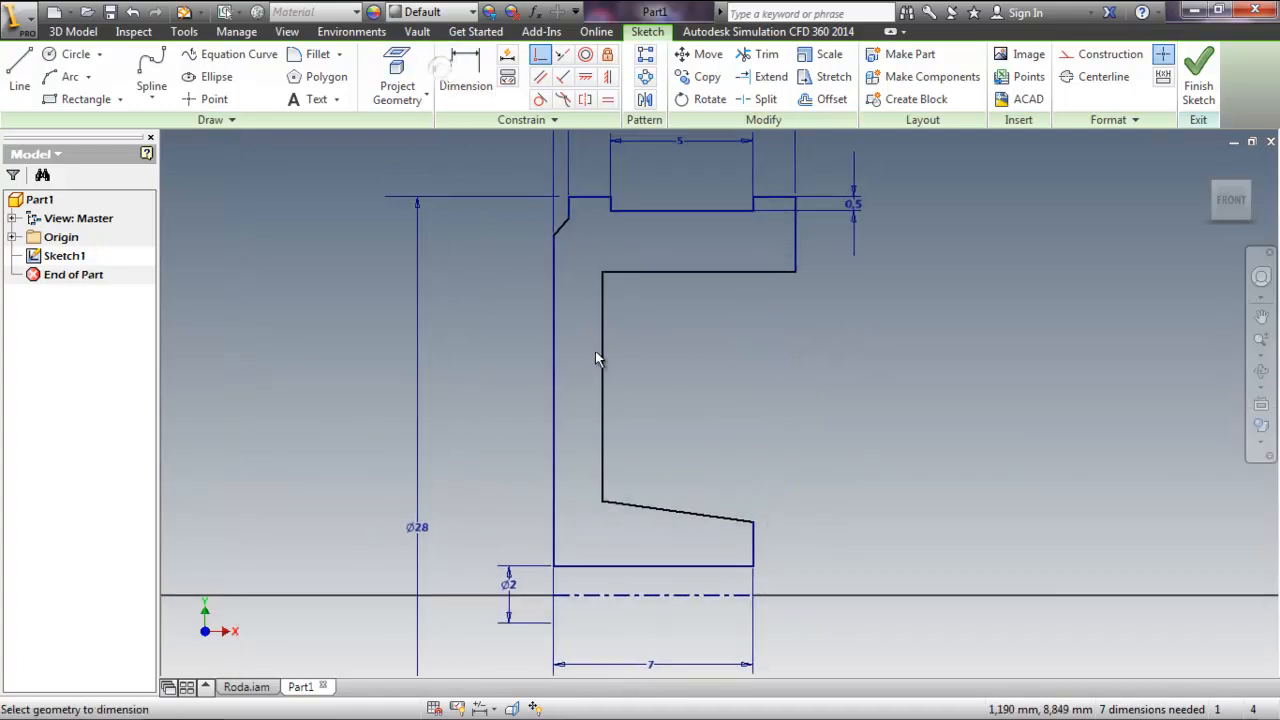
click(601, 357)
click(557, 383)
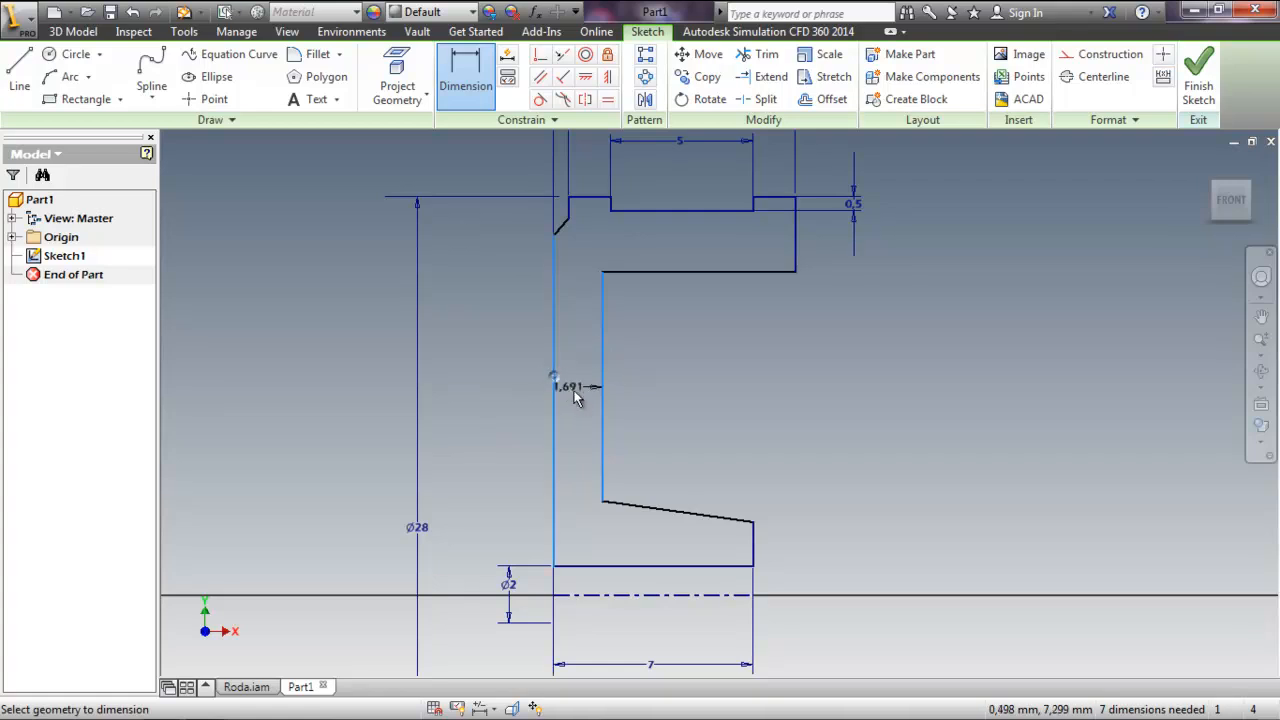
click(578, 399)
text(2)
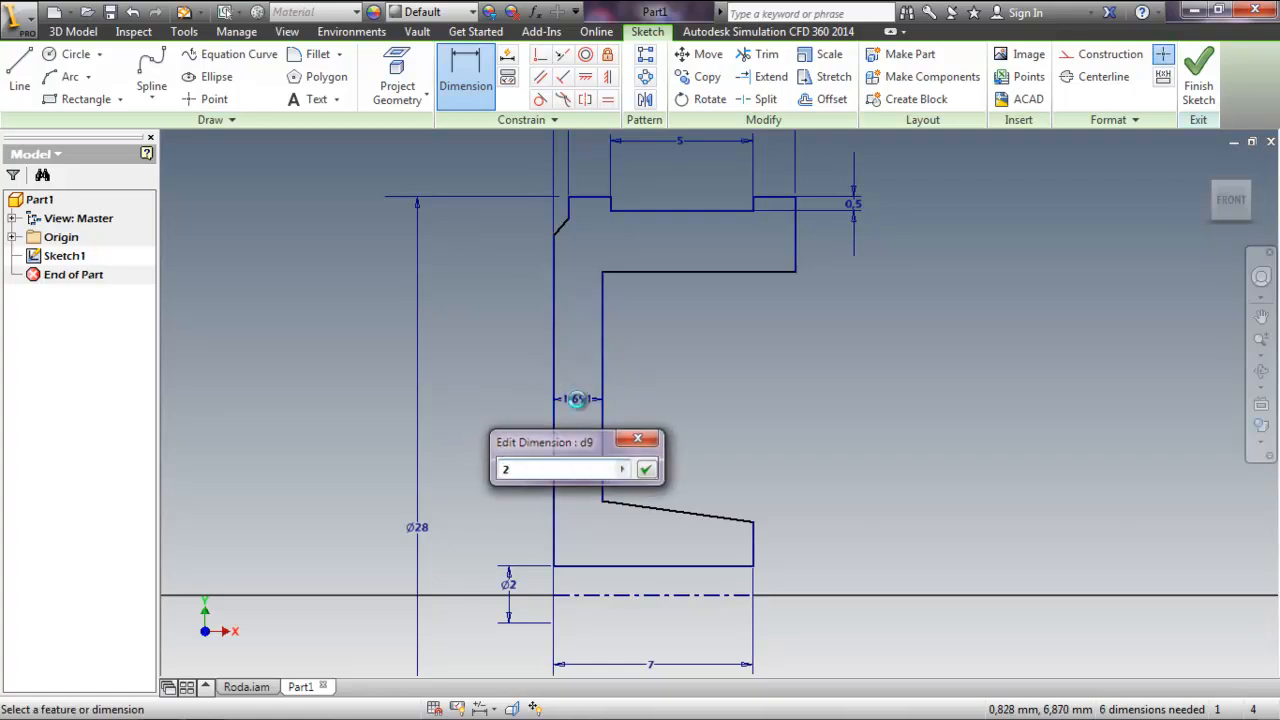
key(Return)
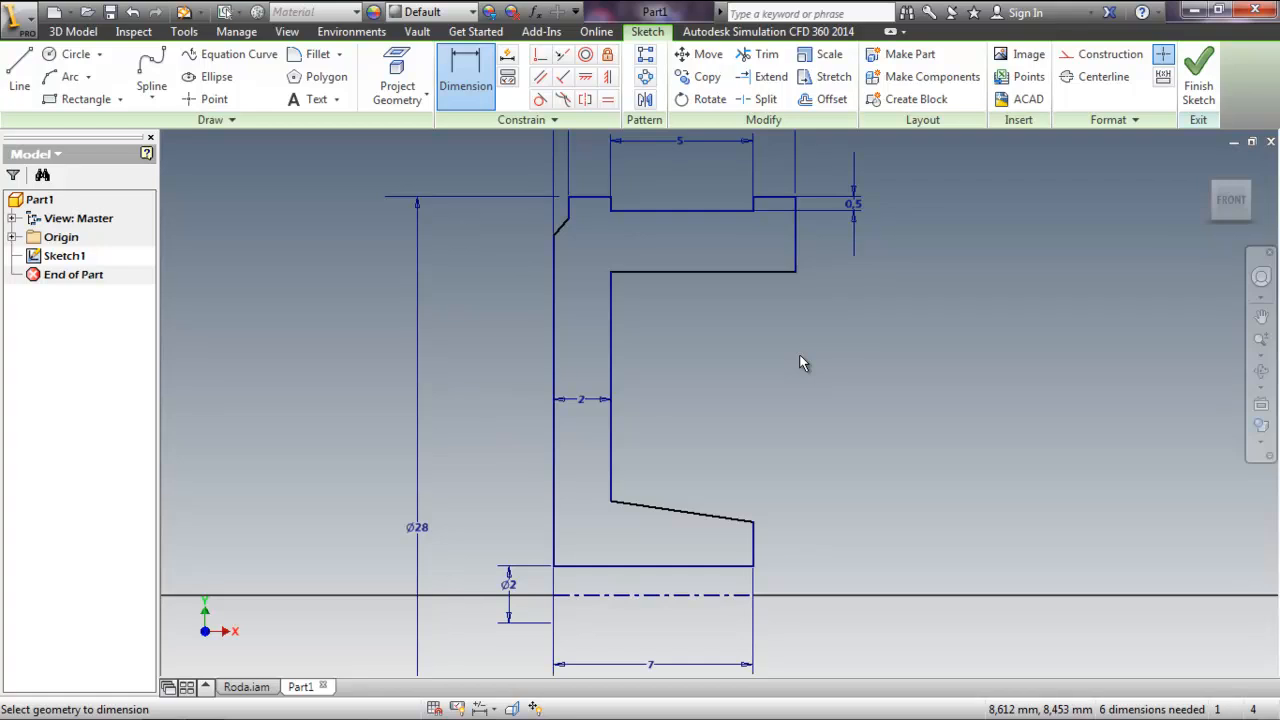
- Dimension the rim's inner horizontal edge as a diameter about the centerline and set it to 22 mm
click(738, 273)
click(718, 596)
click(880, 540)
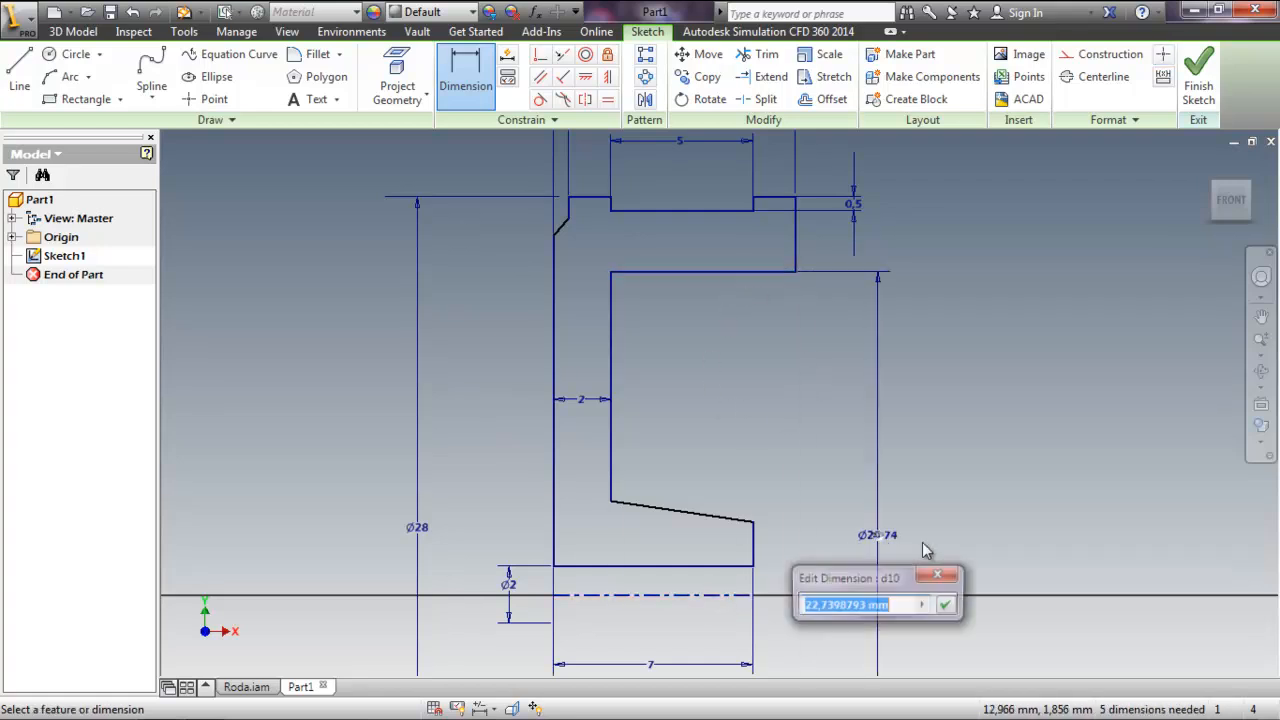
text(22)
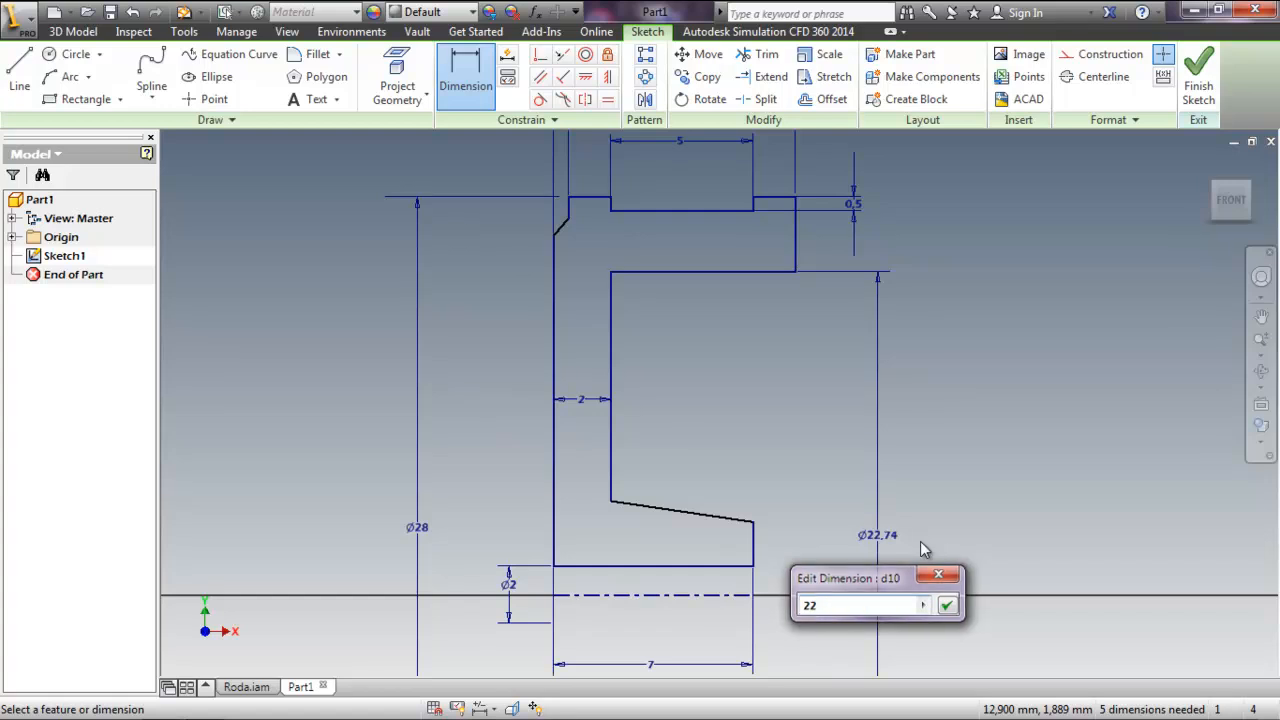
key(Return)
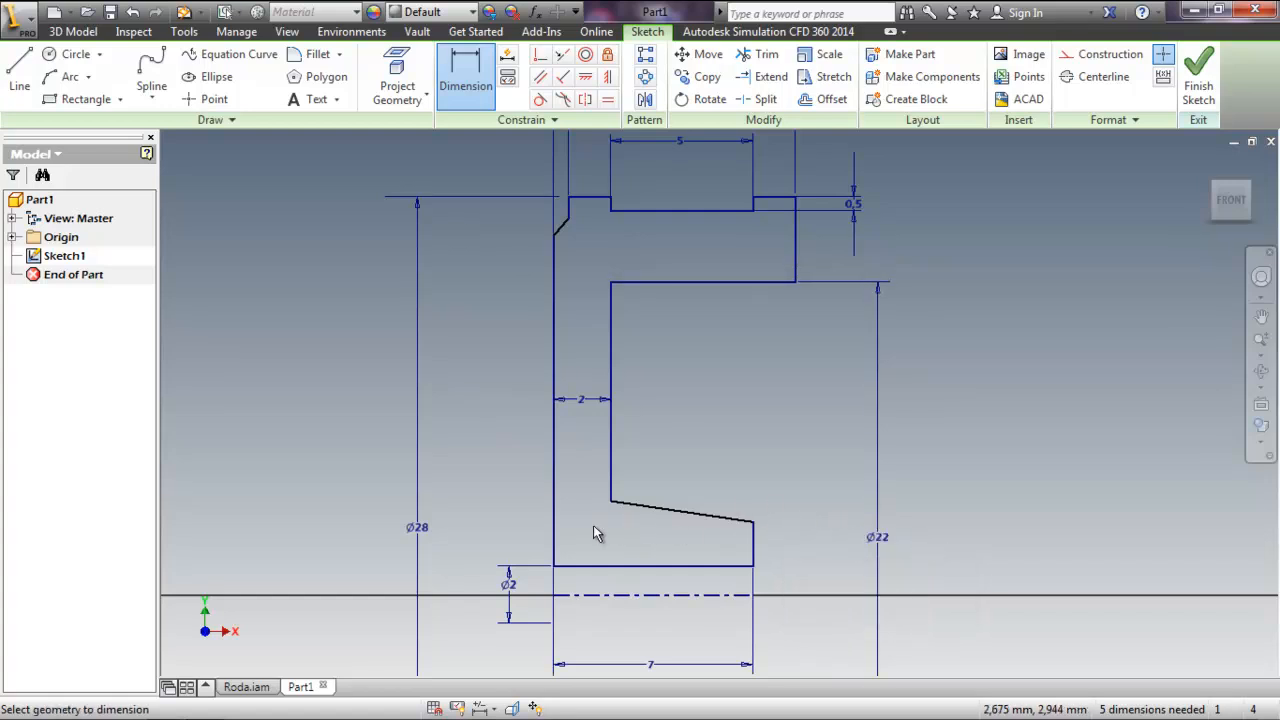
- Dimension the upper corner at the hub's free end as a diameter about the centerline and set it to 5 mm
click(754, 522)
click(737, 597)
click(826, 578)
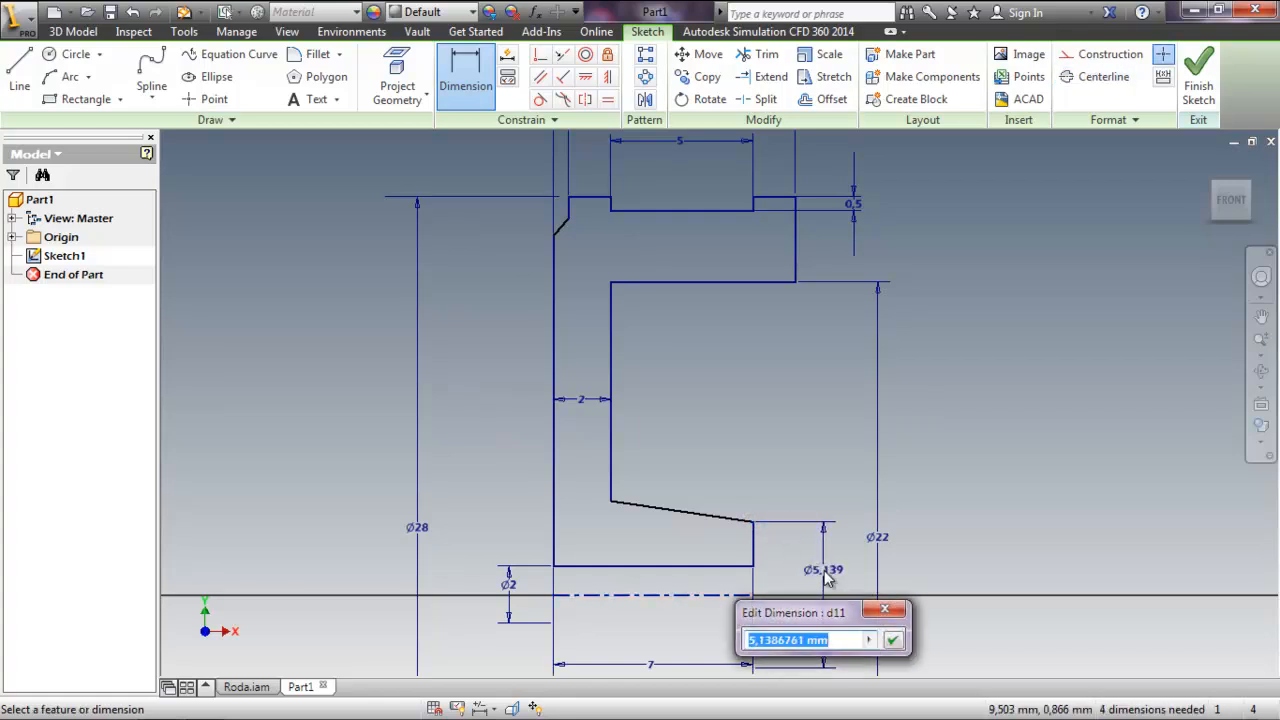
text(5)
key(Return)
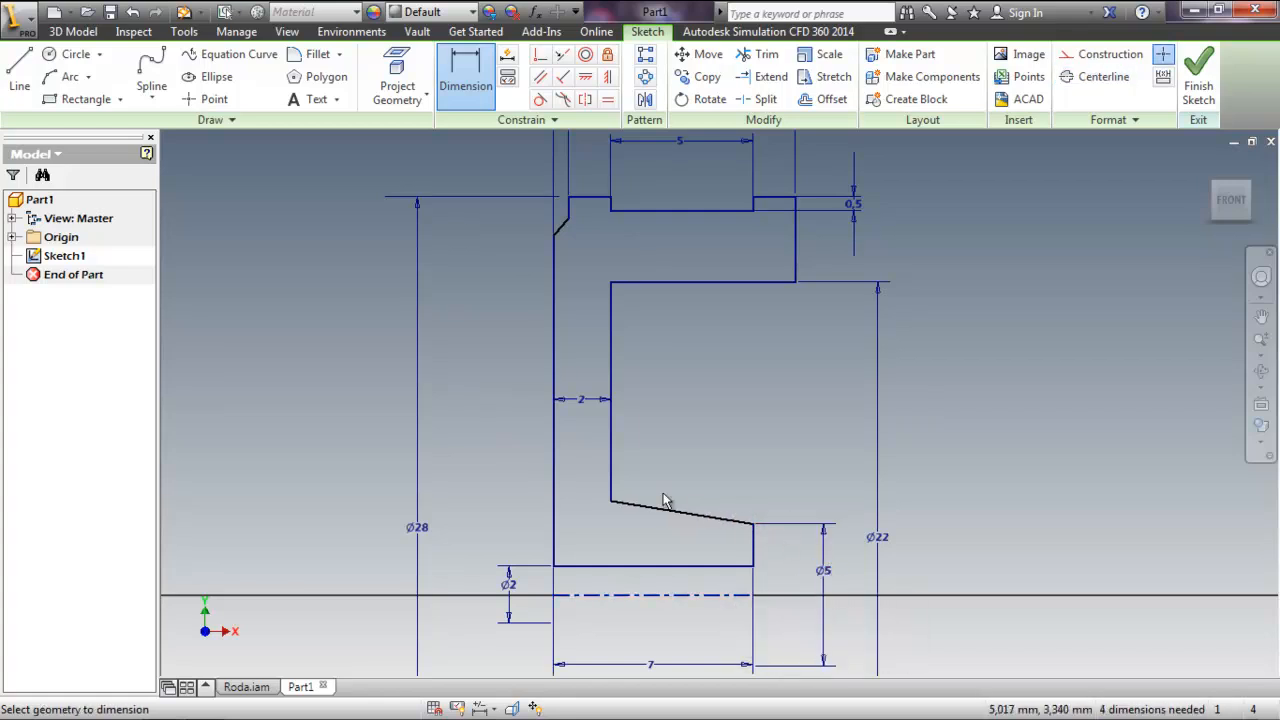
- Dimension the angle between the hub's sloped edge and its horizontal bore edge and set it to 6 degrees
click(655, 509)
click(640, 566)
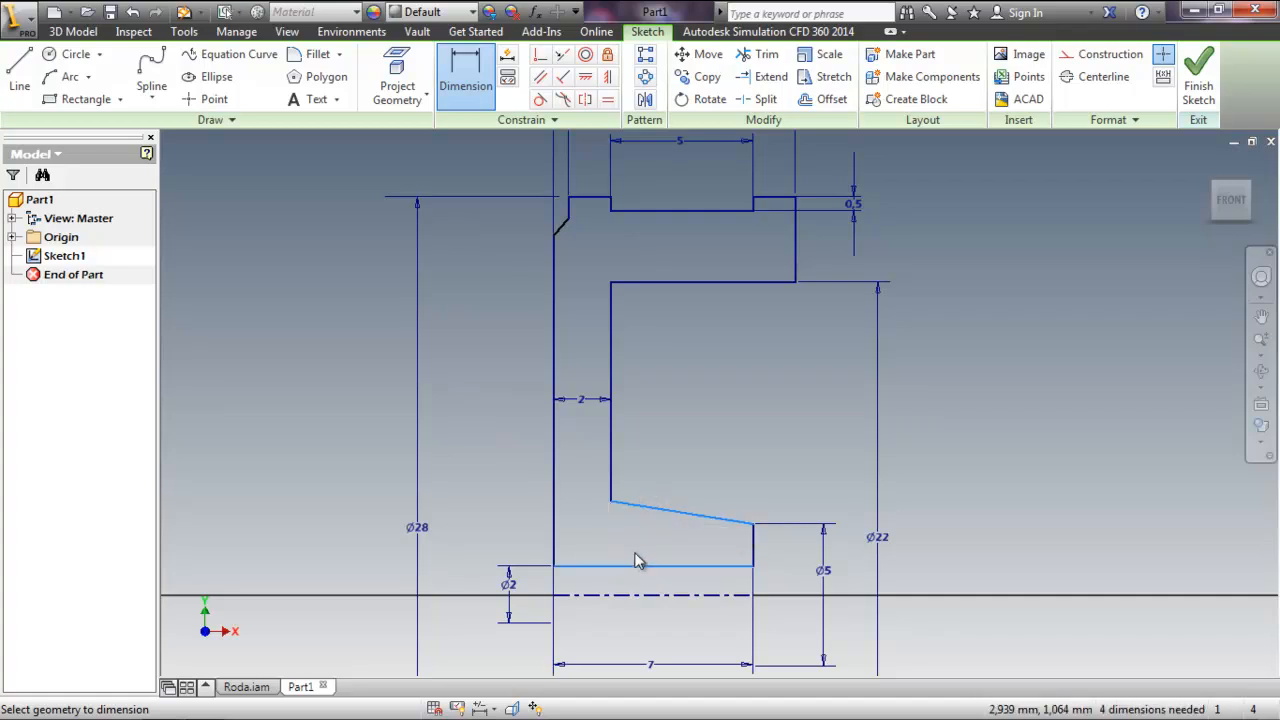
click(632, 538)
text(6)
key(Return)
- Test the freedom of the centerline's end point by stretching it outward beyond the hub's end face
mouse_move(706, 498)
middle_down()
mouse_move(596, 392)
mouse_move(663, 462)
middle_up()
scroll(643, 391, up, 3)
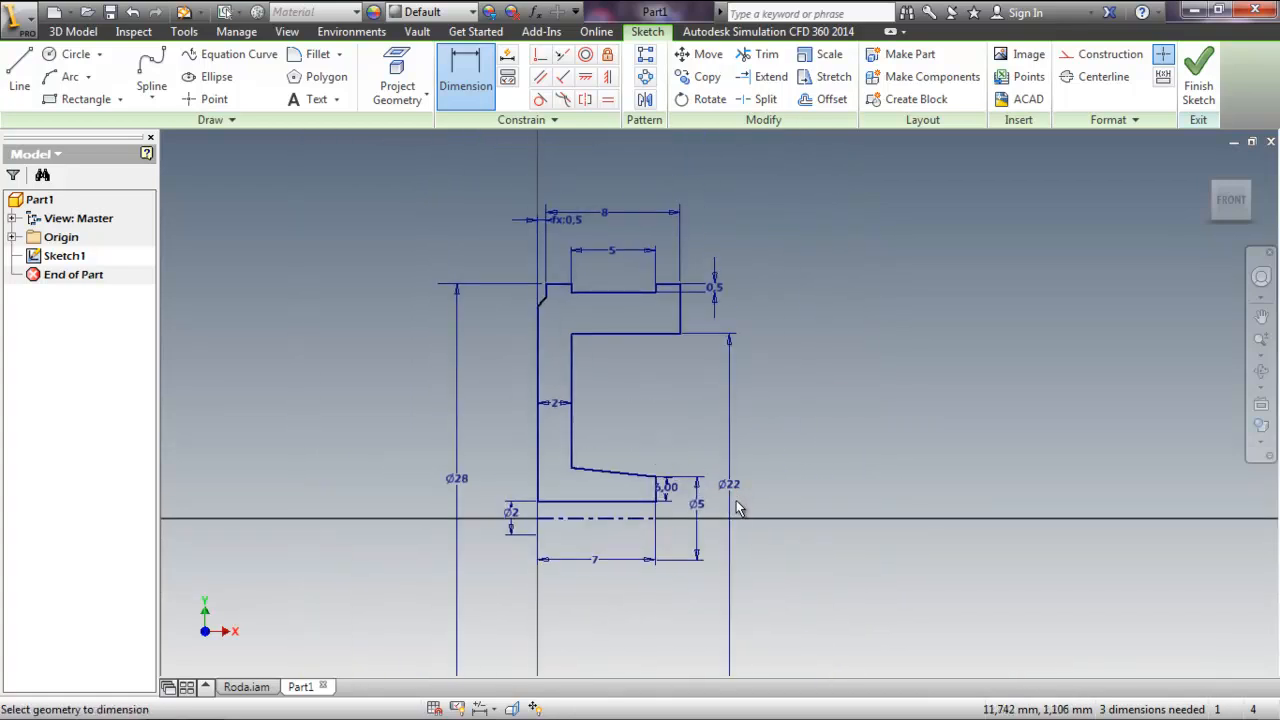
scroll(660, 510, down, 5)
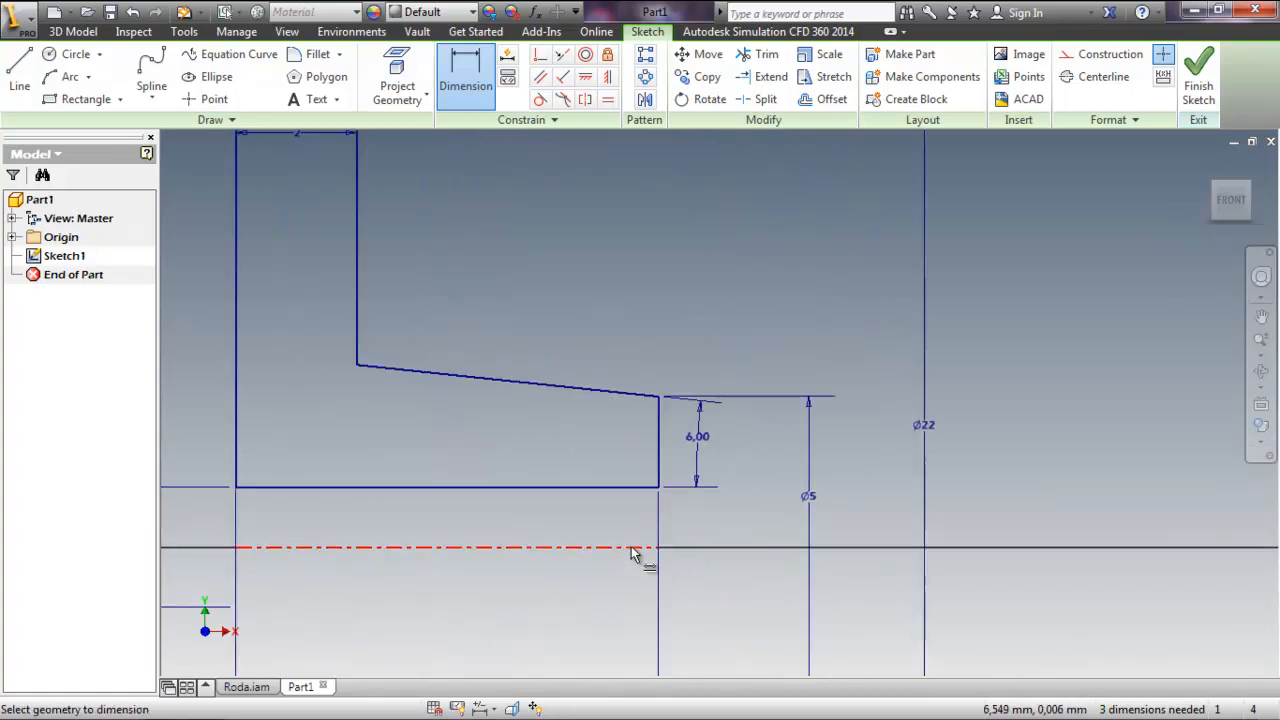
key(Escape)
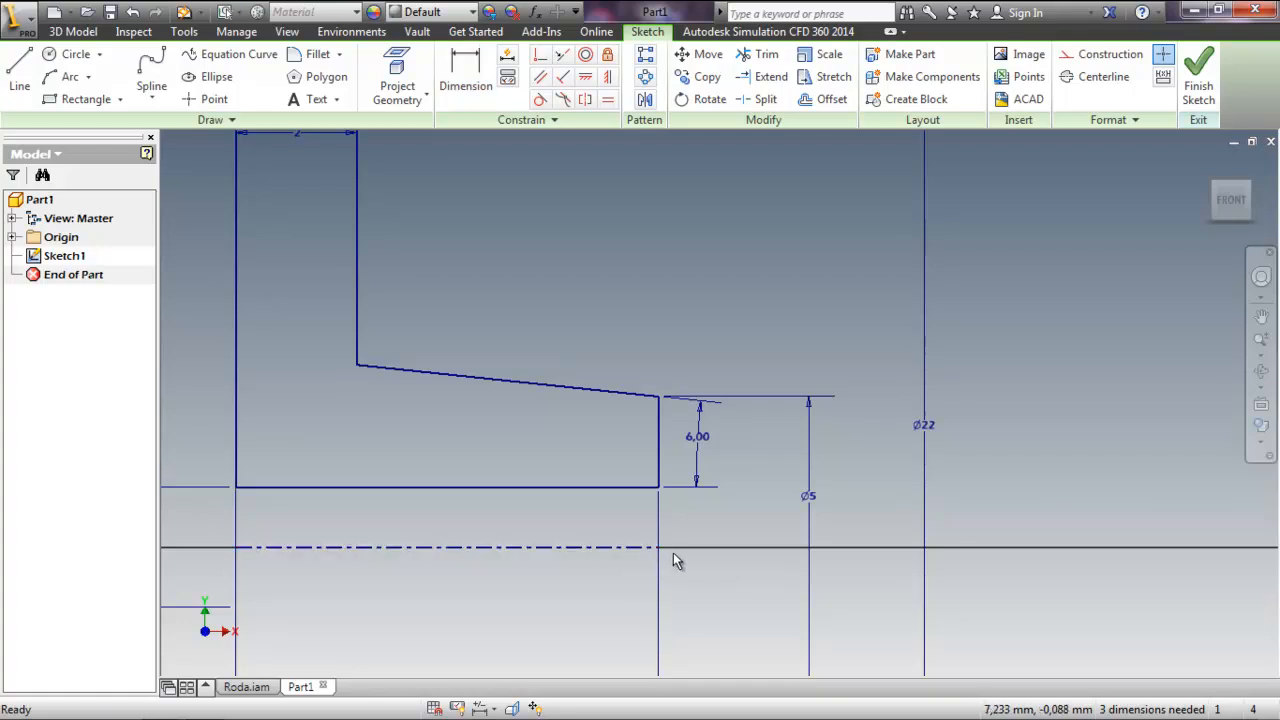
drag(660, 548, 743, 567)
scroll(1005, 381, up, 5)
mouse_move(1005, 383)
middle_down()
mouse_move(923, 529)
mouse_move(906, 512)
middle_up()
scroll(906, 512, down, 1)
middle_drag(769, 497, 769, 497)
scroll(769, 497, up, 1)
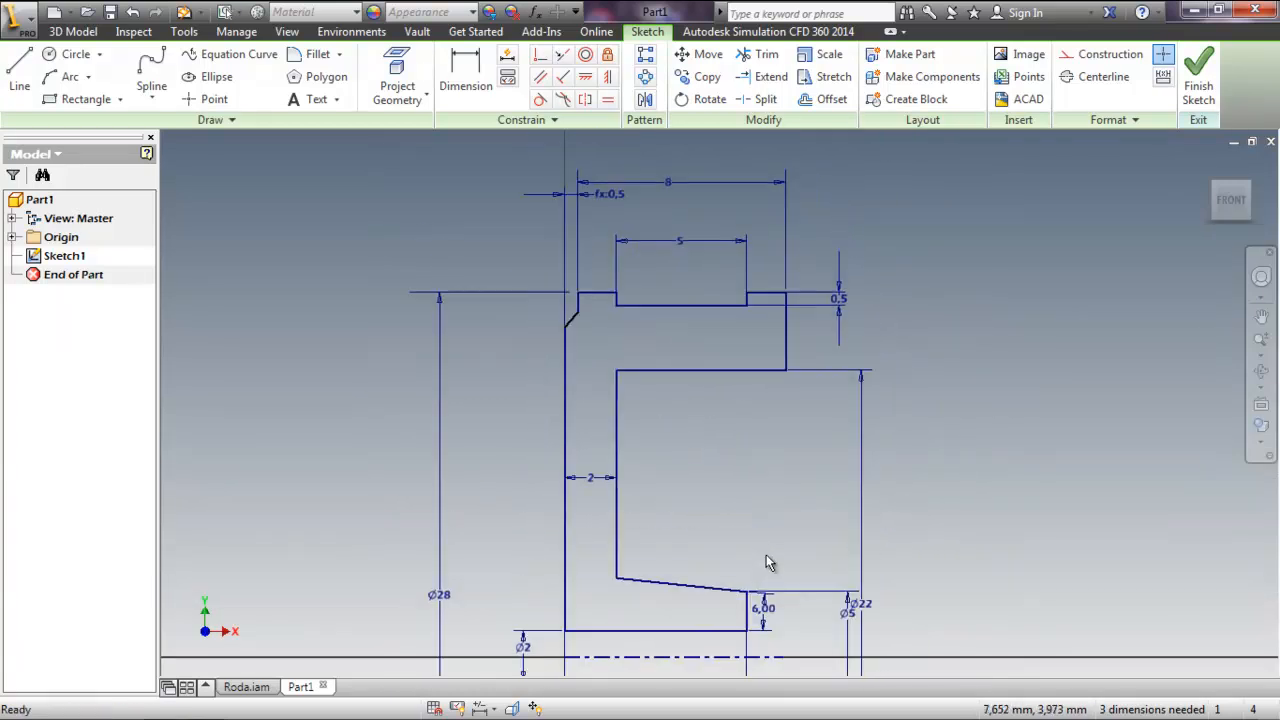
scroll(788, 647, up, 2)
drag(779, 624, 810, 619)
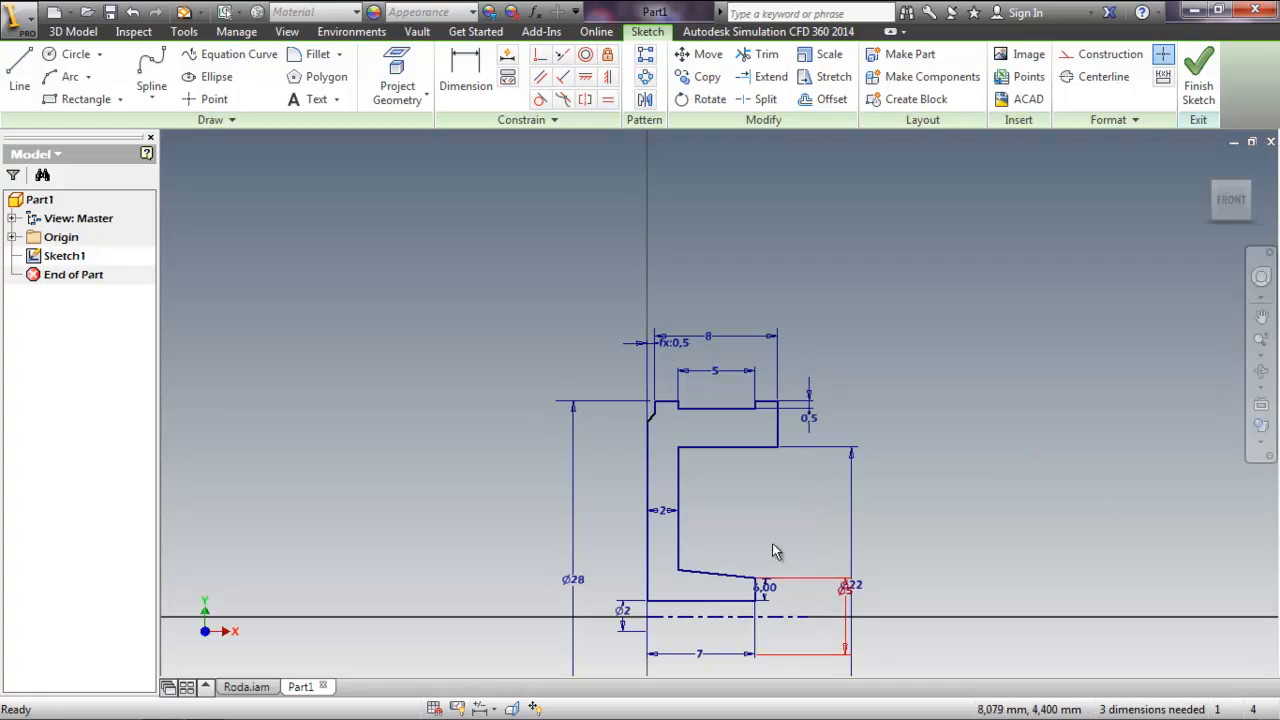
- Apply a Coincident constraint between the centerline's free end point and the hub's vertical end edge
scroll(811, 625, down, 3)
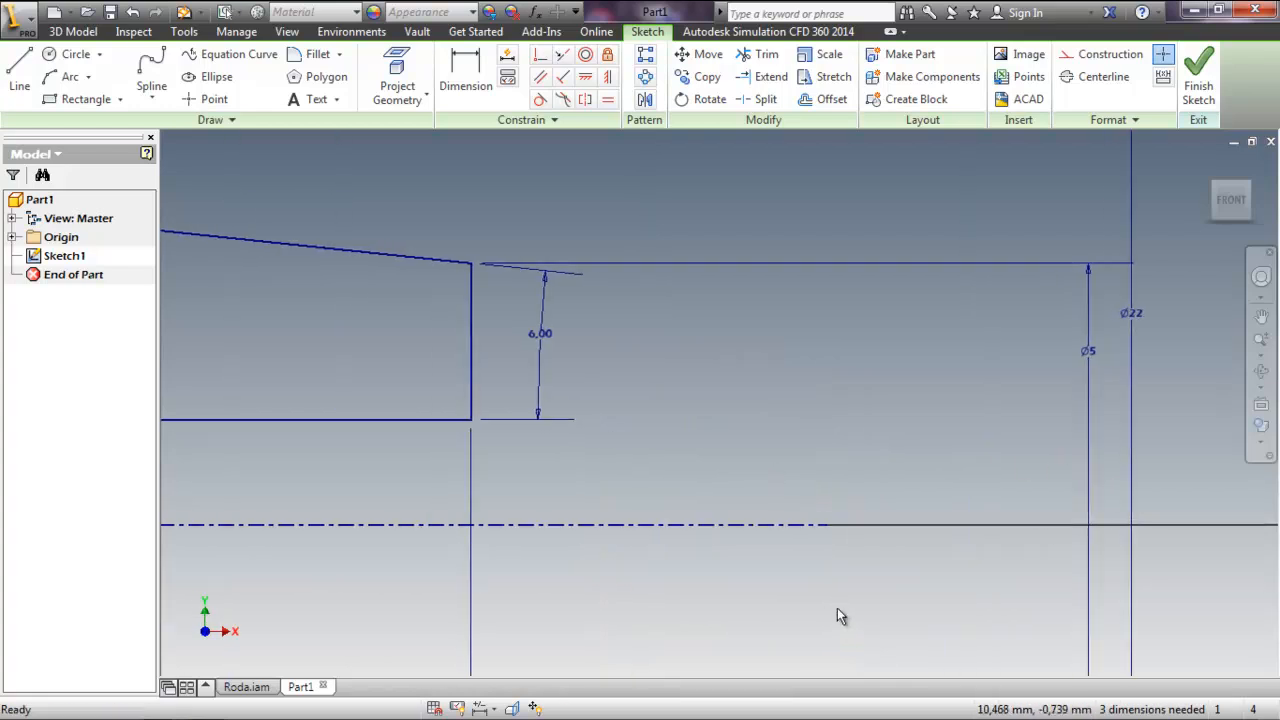
click(609, 80)
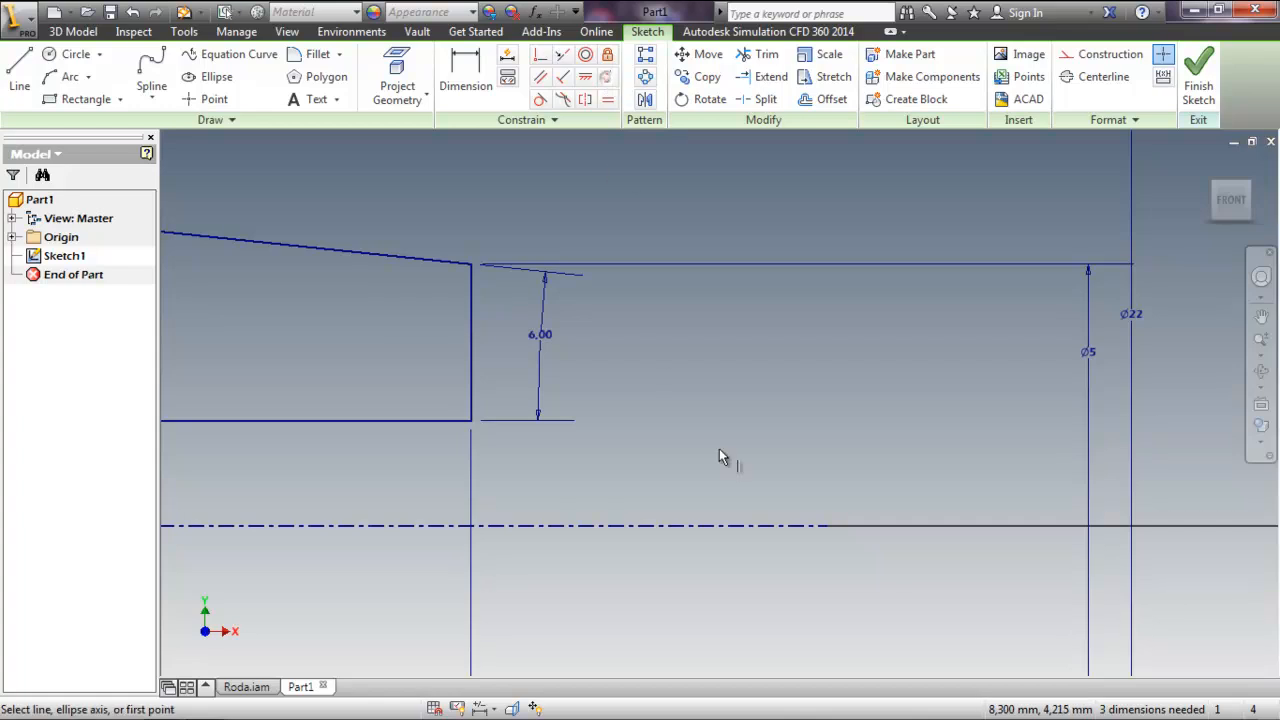
click(823, 525)
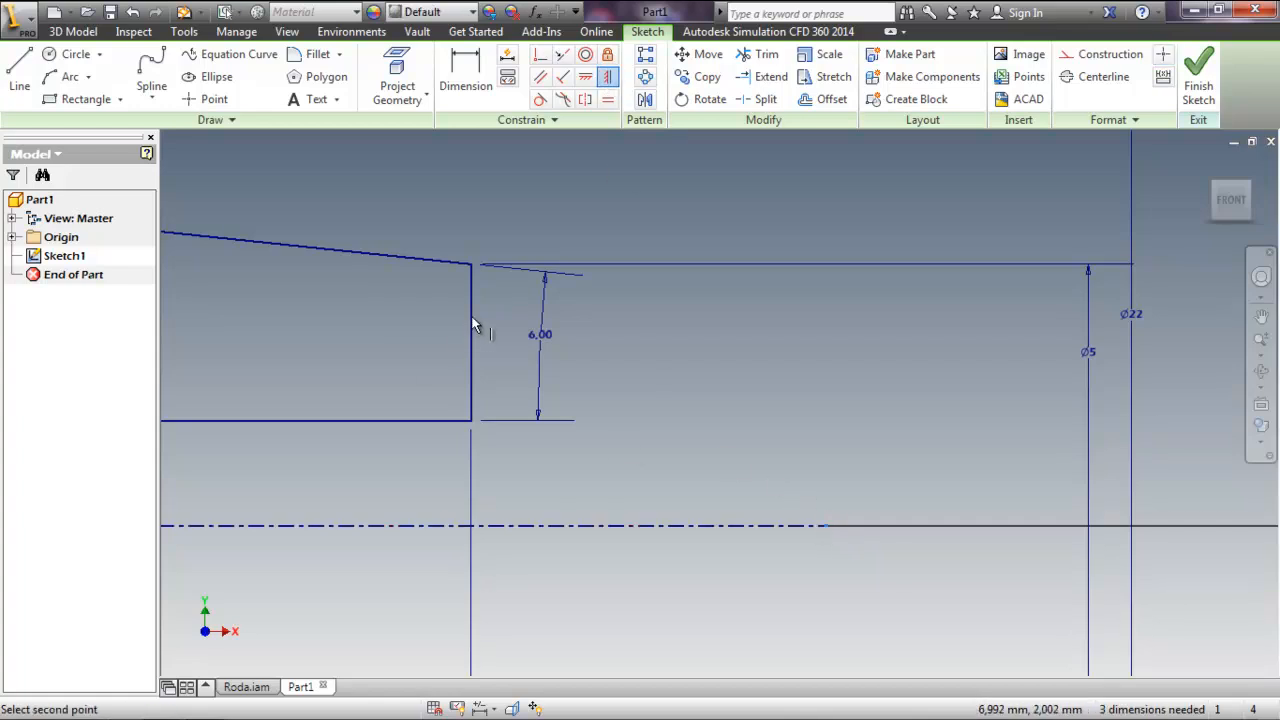
click(542, 56)
click(826, 528)
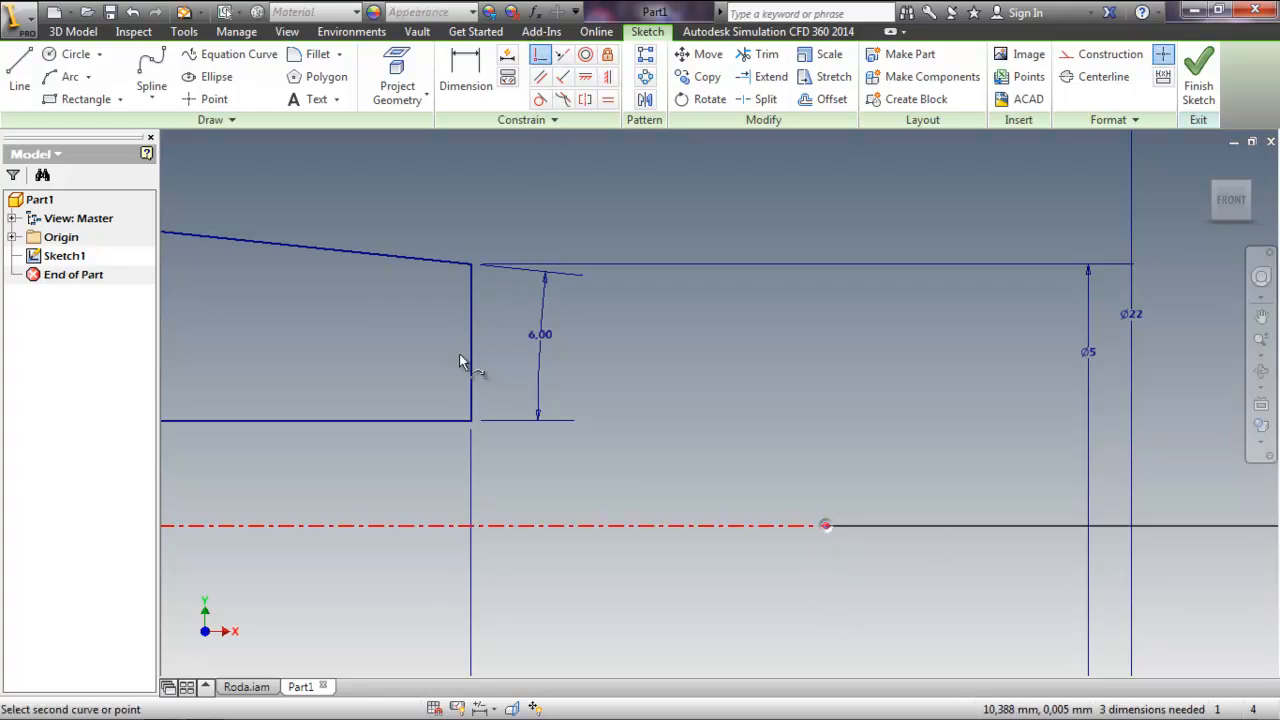
click(472, 318)
key(Escape)
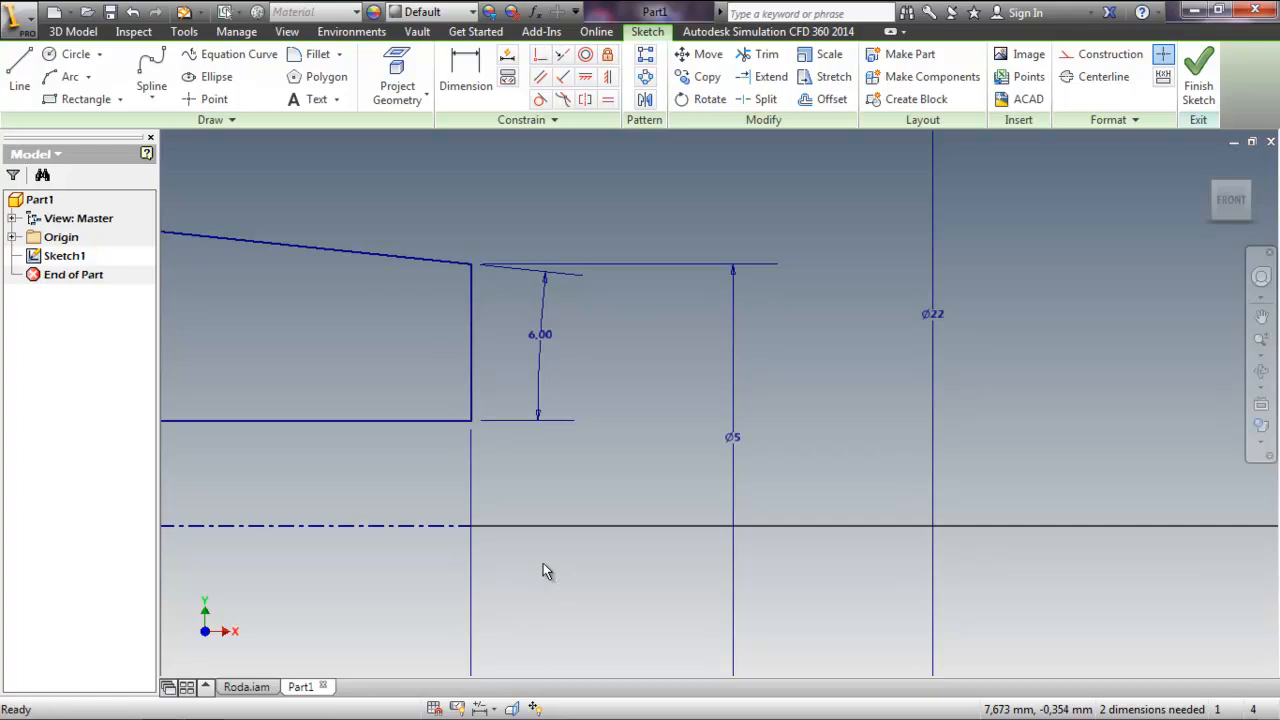
- Move both end points of the small chamfer line at the rim's outer corner slightly downward to test their freedom
scroll(770, 574, up, 4)
middle_drag(700, 555, 829, 538)
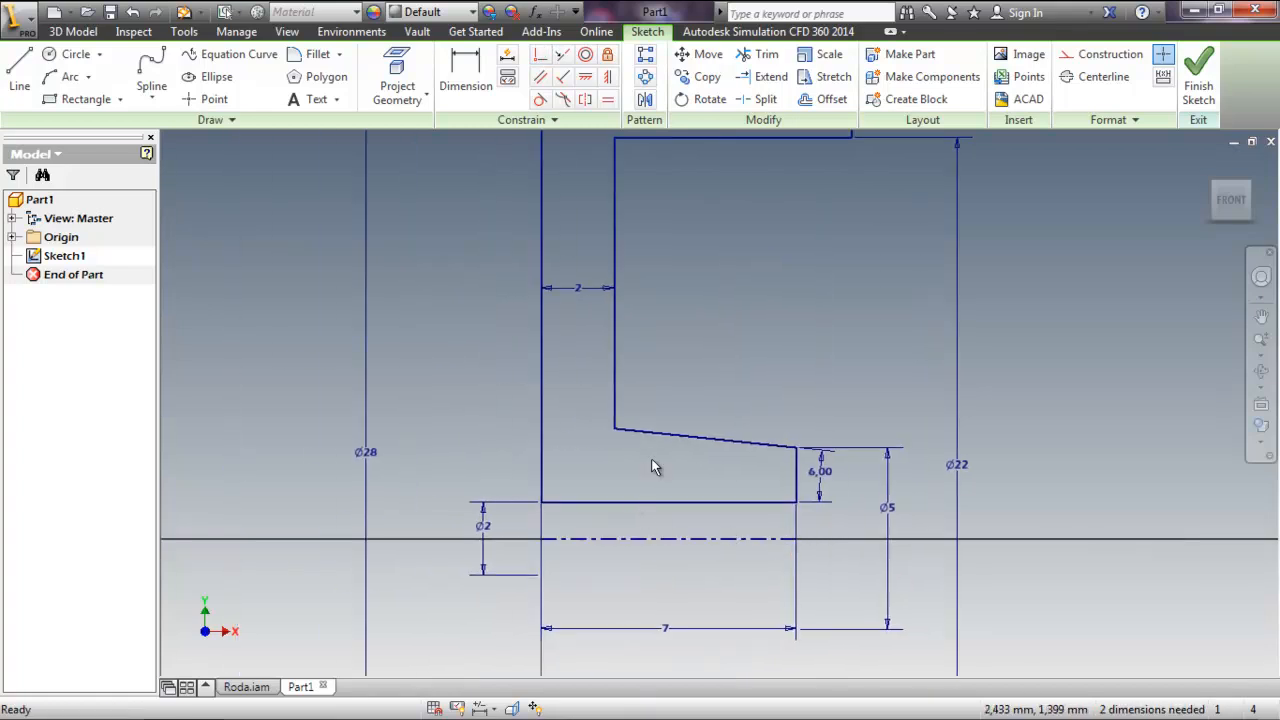
mouse_move(711, 369)
middle_down()
mouse_move(651, 451)
mouse_move(619, 456)
middle_up()
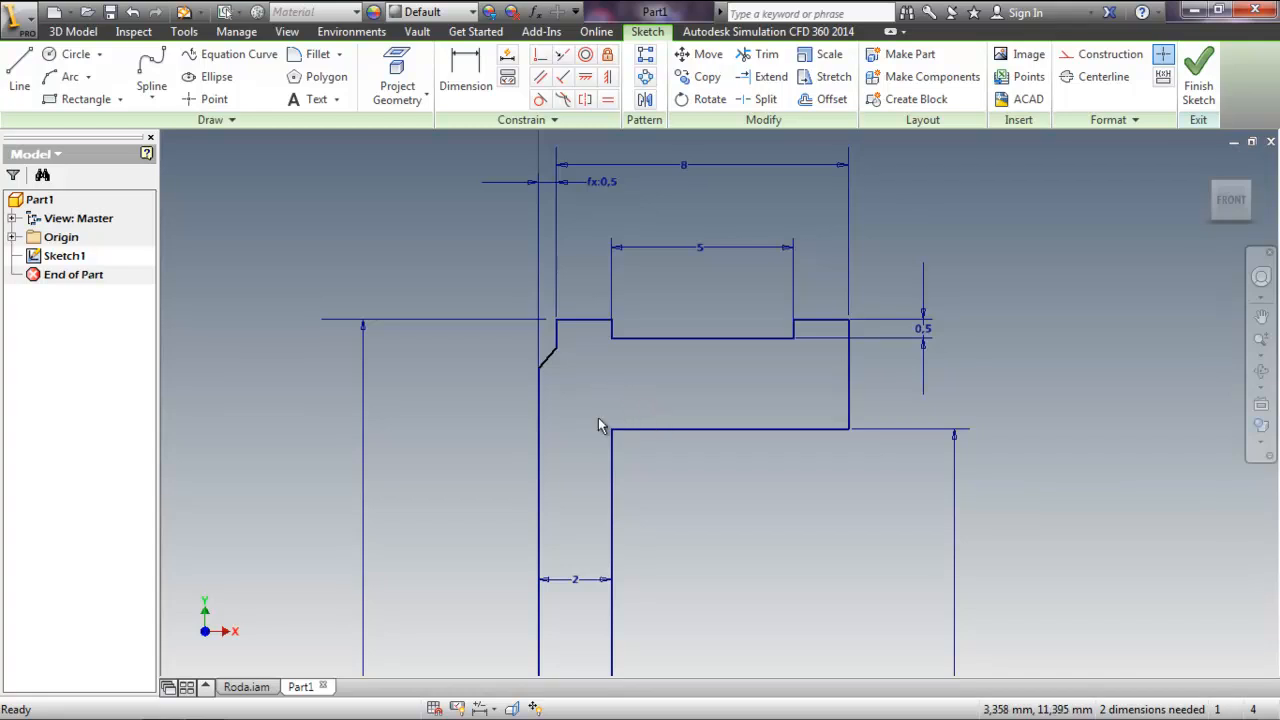
drag(540, 370, 539, 395)
drag(559, 350, 556, 371)
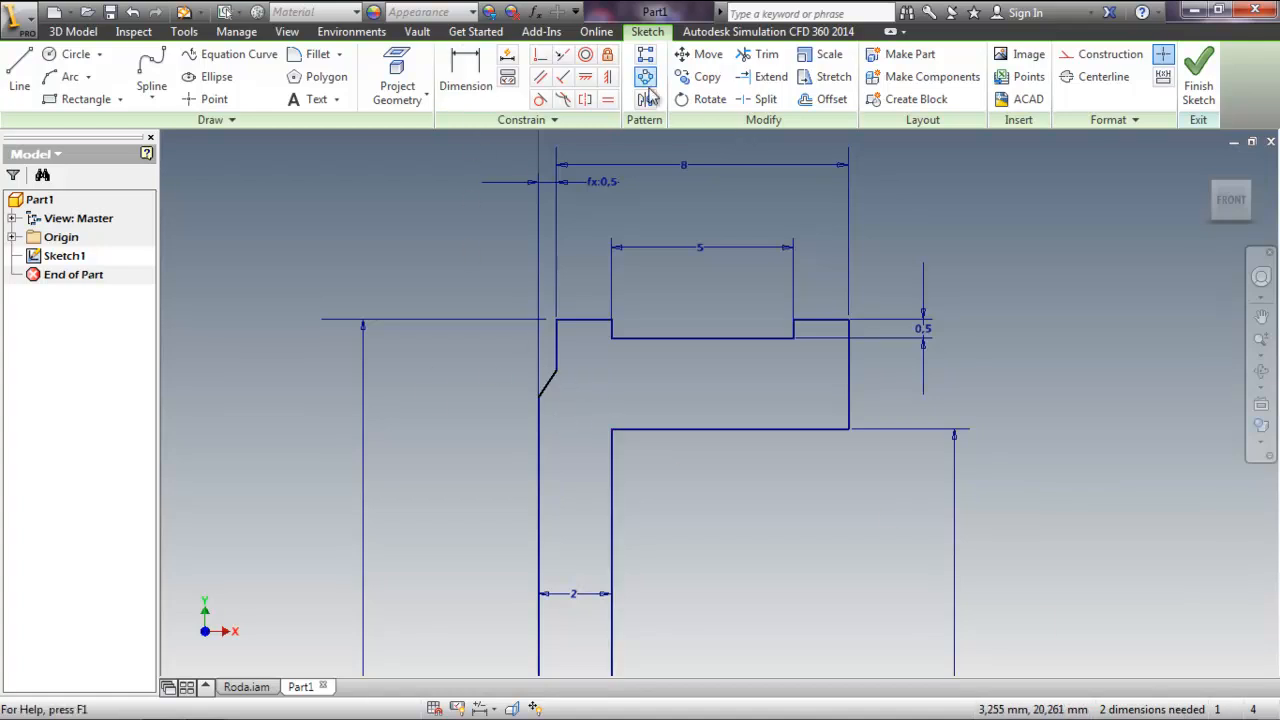
- Apply a Horizontal constraint between the chamfer line's lower end point and the inner corner where the web meets the rim
click(593, 79)
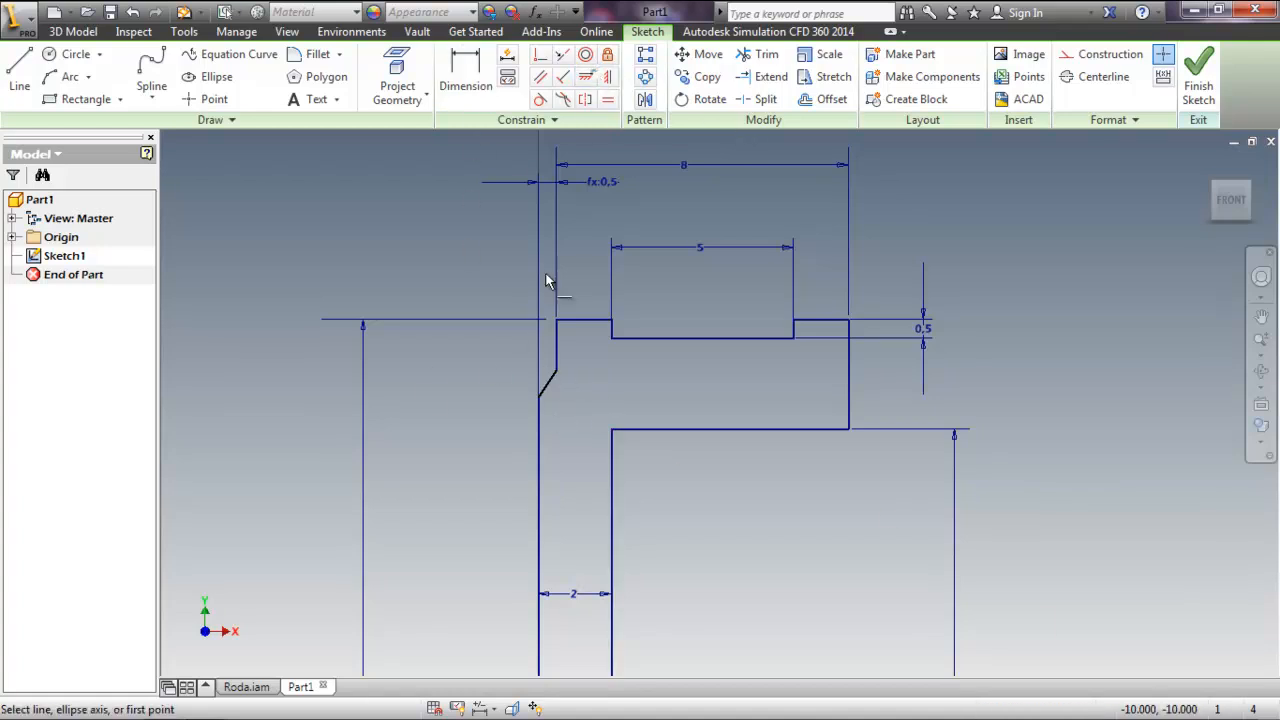
click(539, 399)
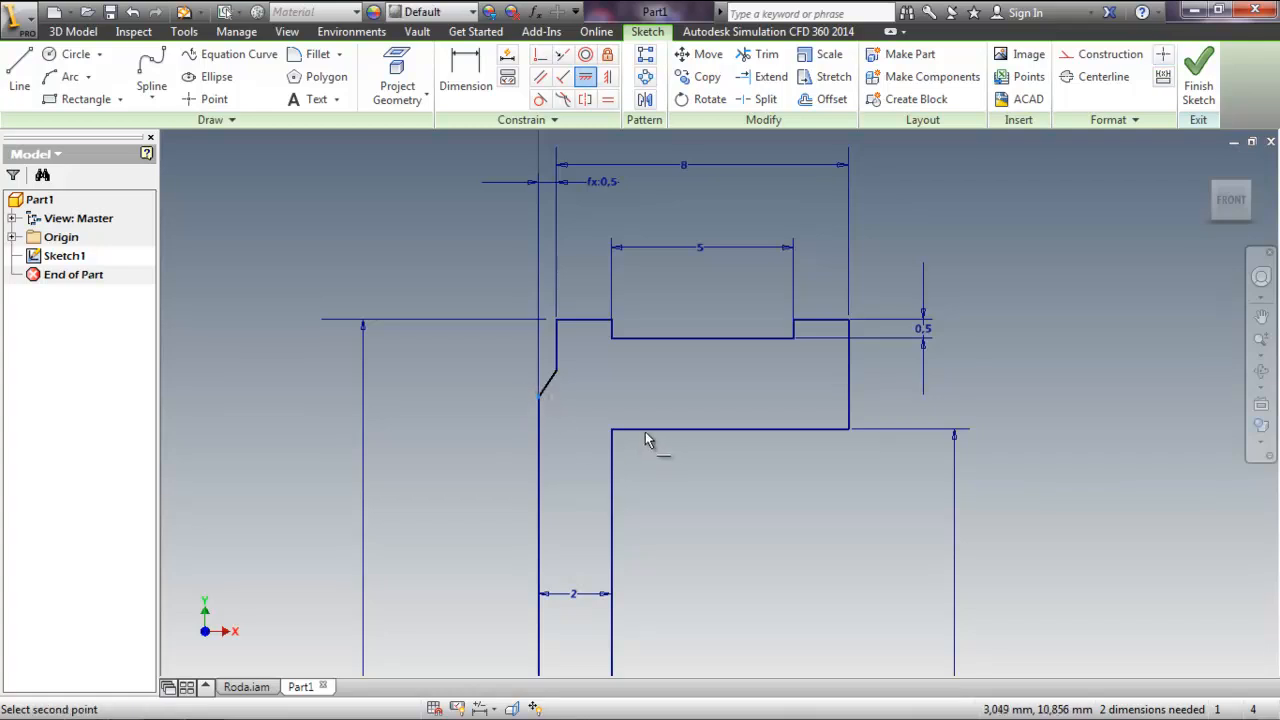
click(613, 431)
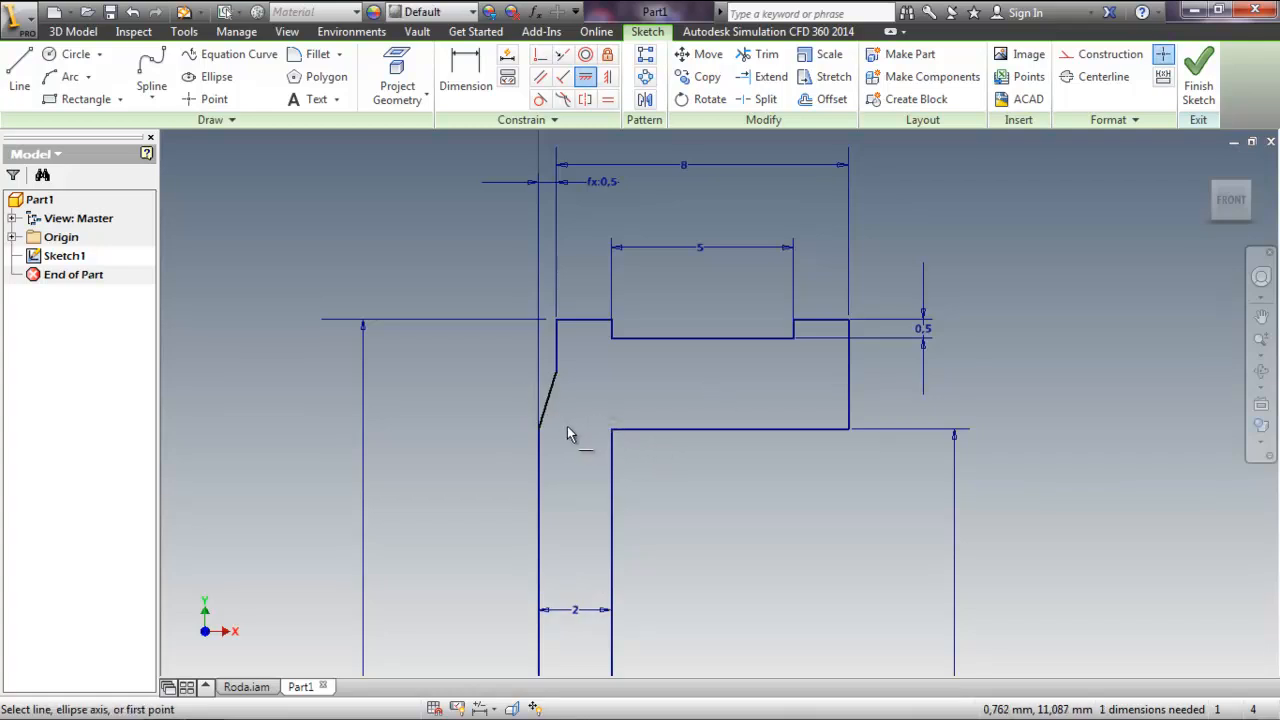
- Dimension the angle between the chamfer line and the web's outer vertical edge and set it to 45 degrees
key(d)
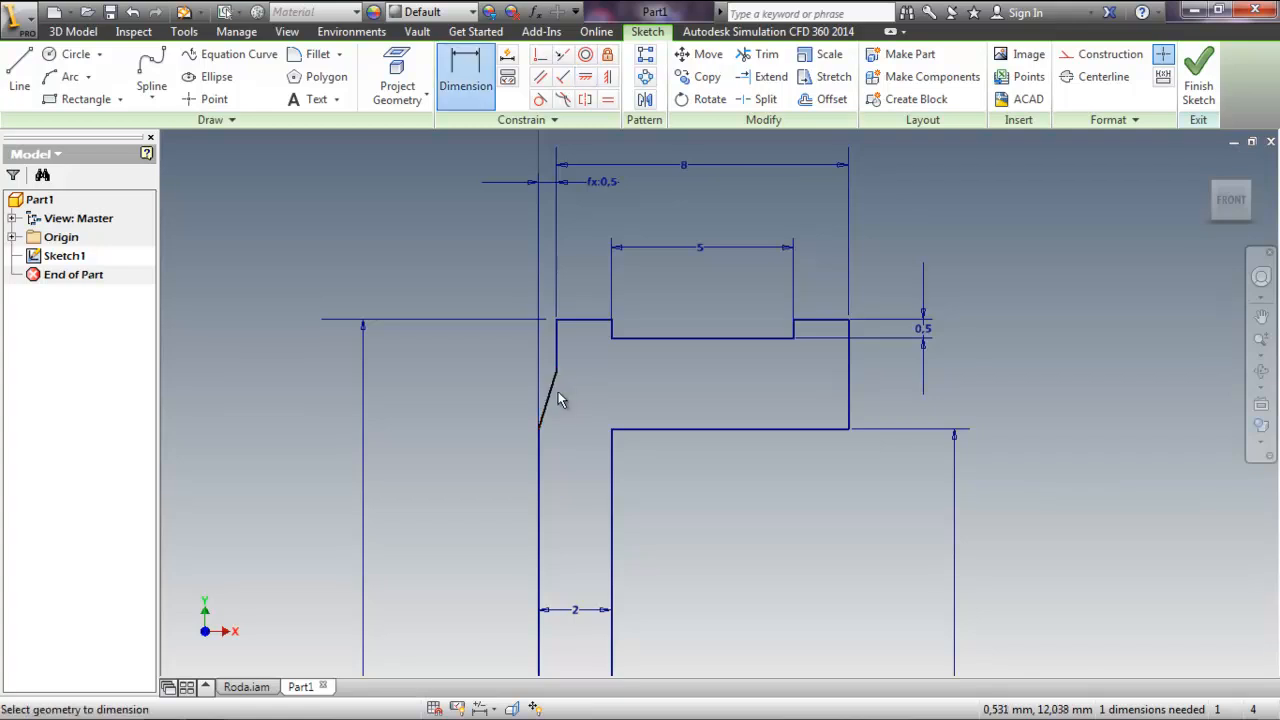
click(538, 458)
click(546, 402)
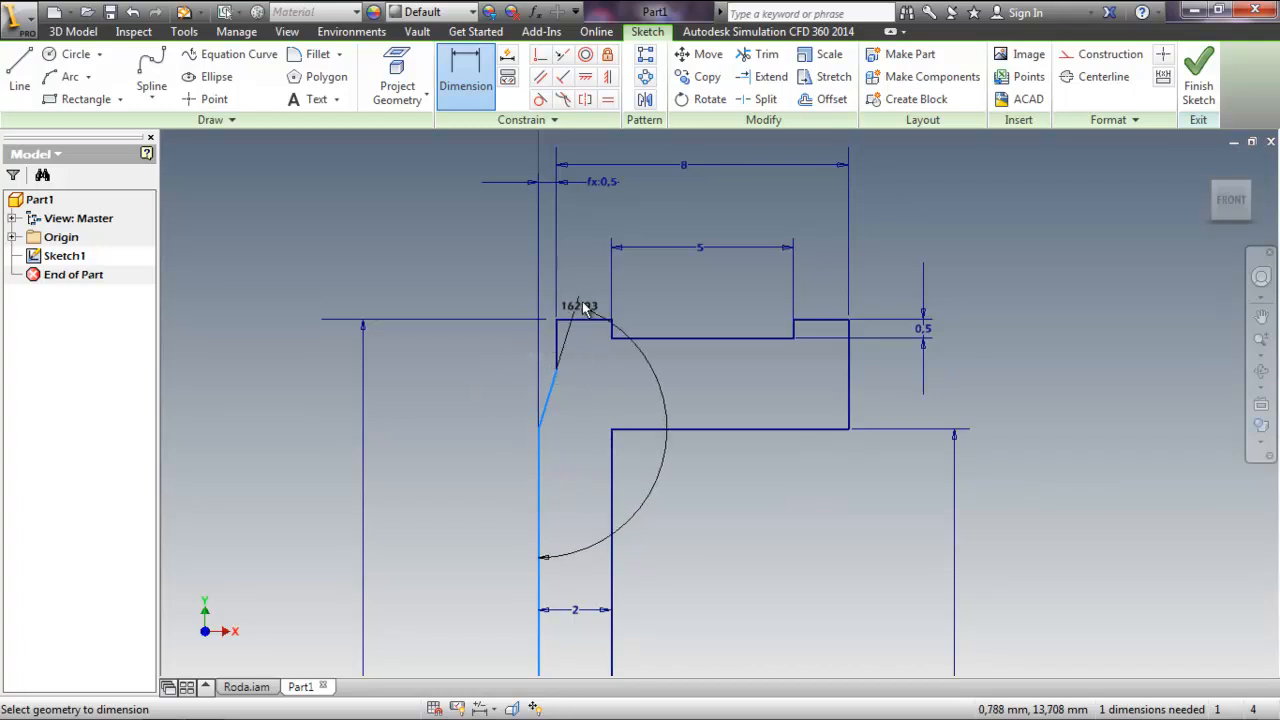
click(577, 228)
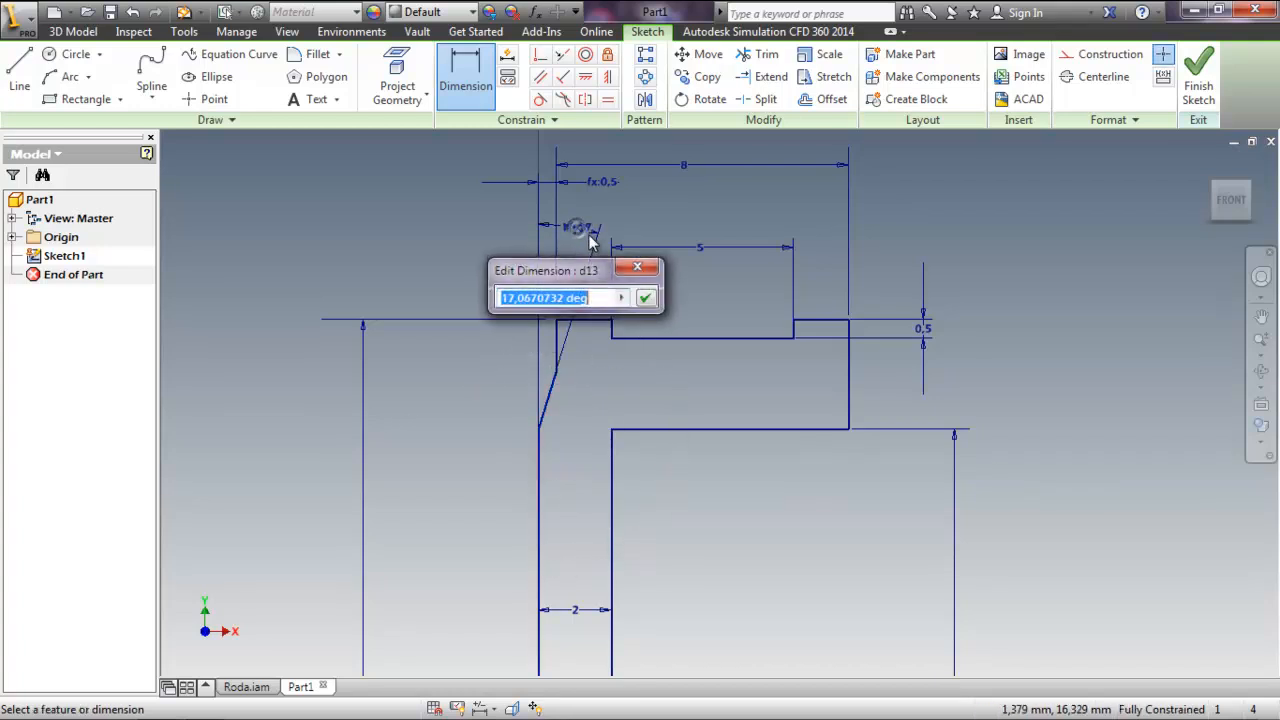
text(45)
key(Return)
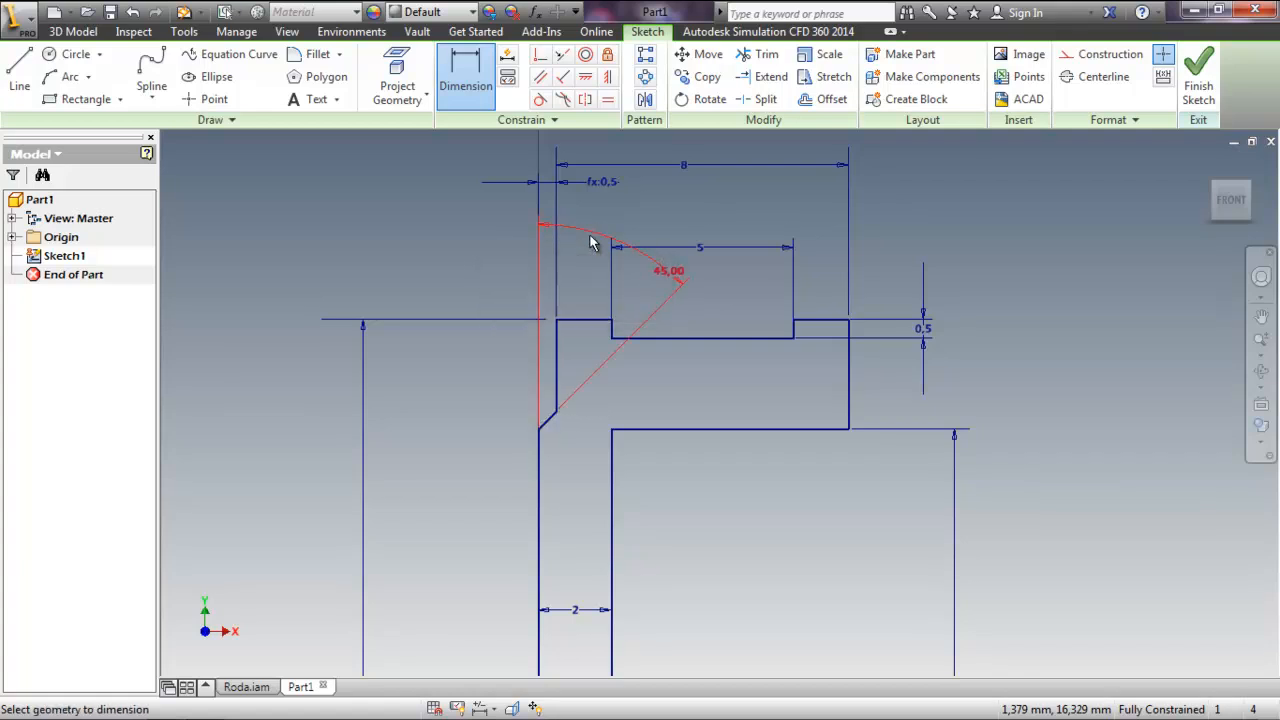
key(Escape)
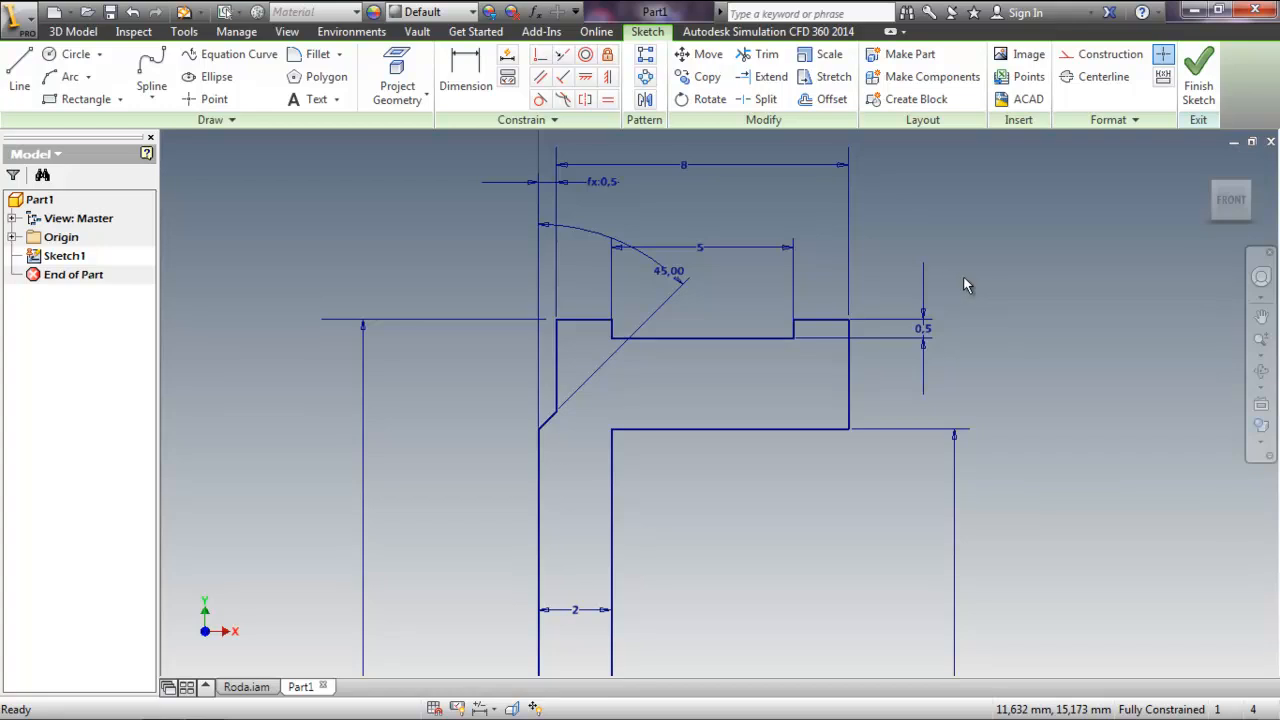
- Finish the wheel profile sketch
middle_drag(996, 298, 914, 259)
scroll(920, 280, up, 2)
middle_drag(1050, 537, 993, 496)
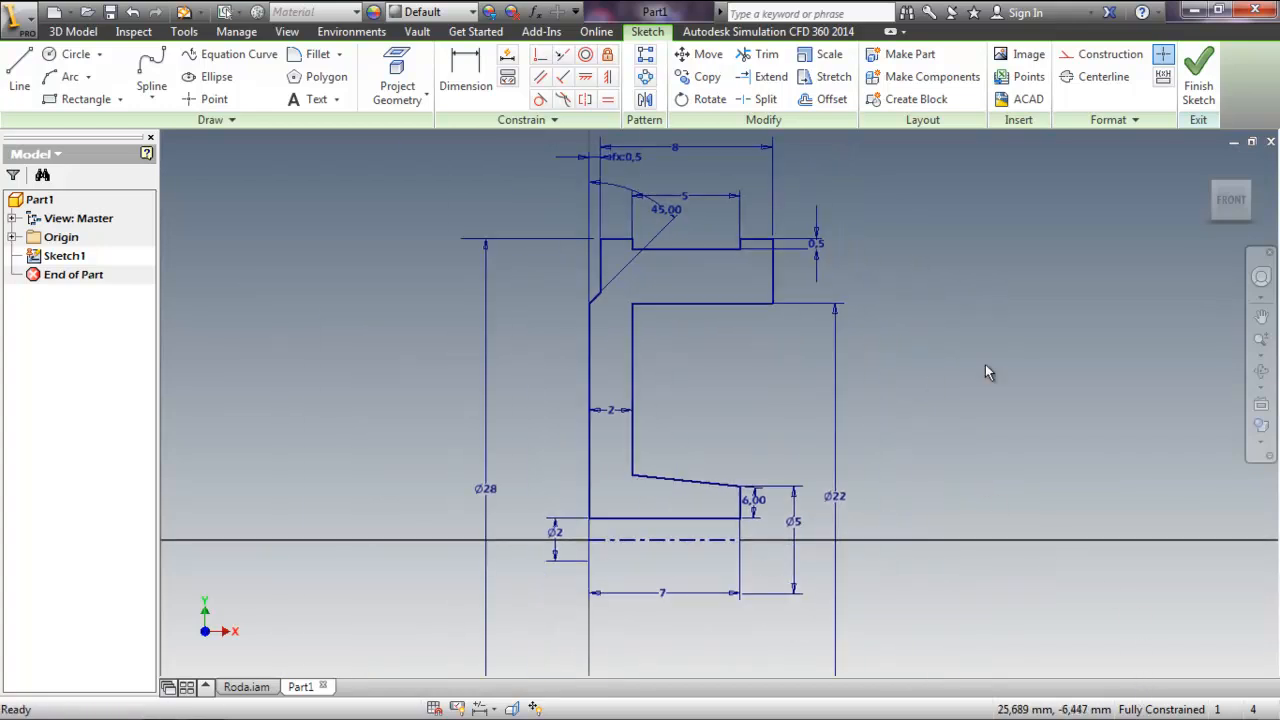
middle_drag(988, 372, 880, 428)
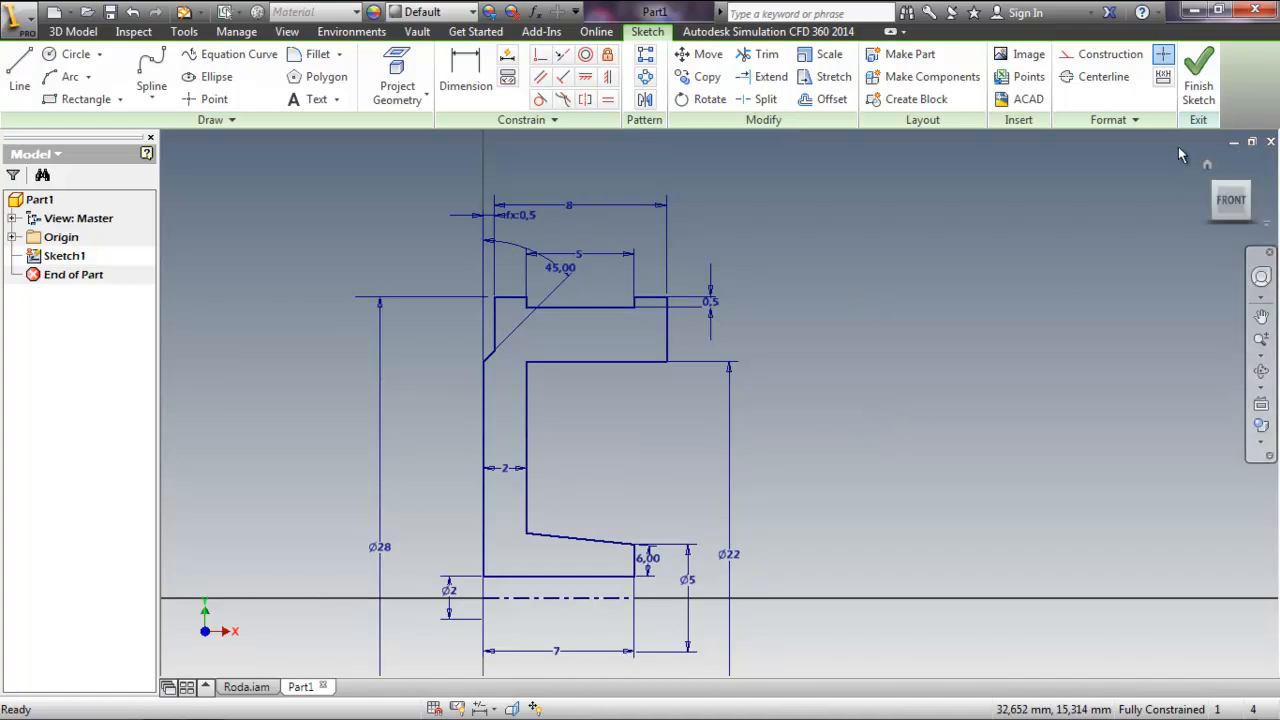
click(1207, 95)
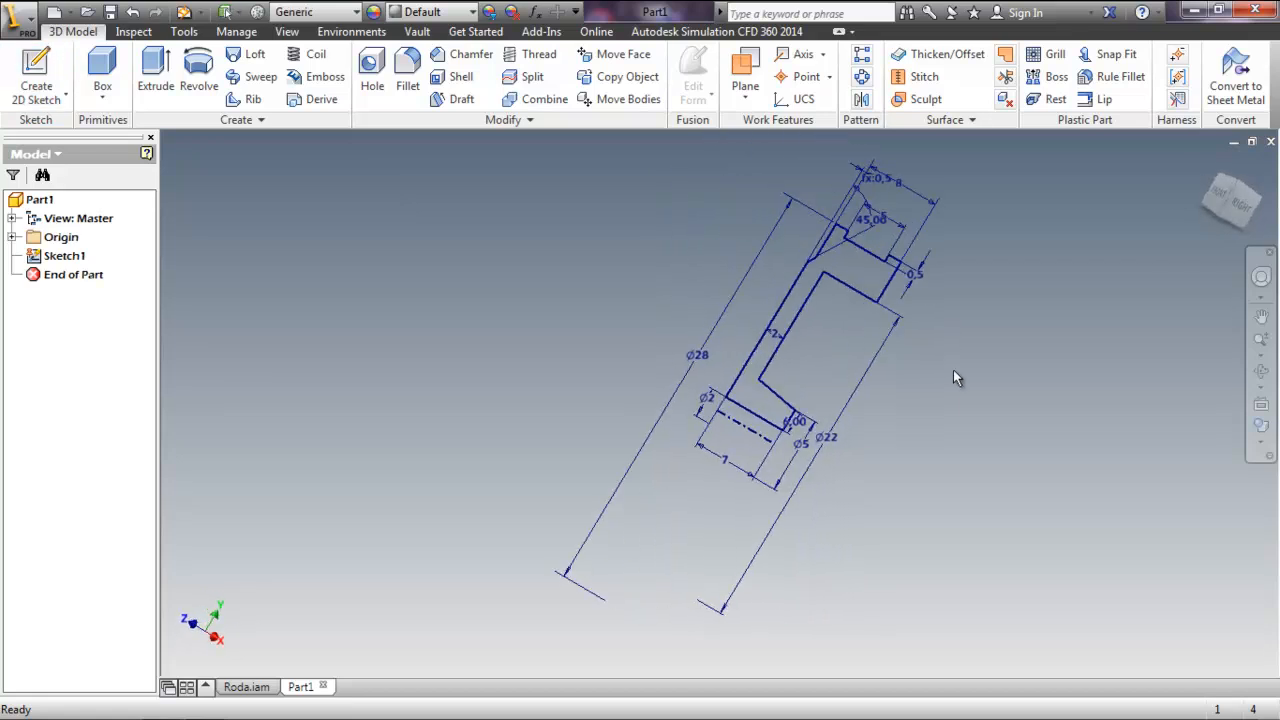
- Start a Revolve of the wheel profile about the centerline and move the floating Revolve controls clear of the model
middle_drag(912, 421, 790, 460)
scroll(593, 422, up, 2)
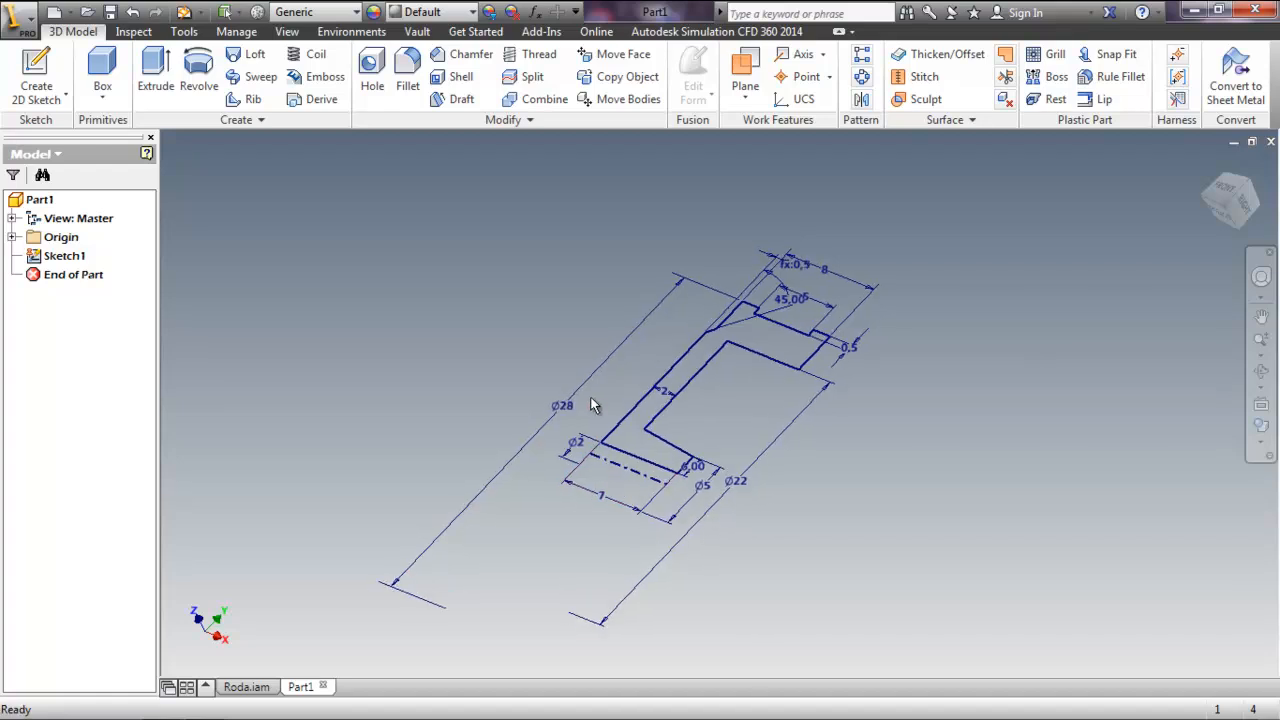
click(209, 90)
mouse_move(993, 453)
middle_down()
mouse_move(1044, 380)
mouse_move(846, 414)
mouse_move(851, 429)
mouse_move(849, 411)
mouse_move(1016, 415)
mouse_move(1002, 415)
mouse_move(1066, 329)
mouse_move(1143, 351)
middle_up()
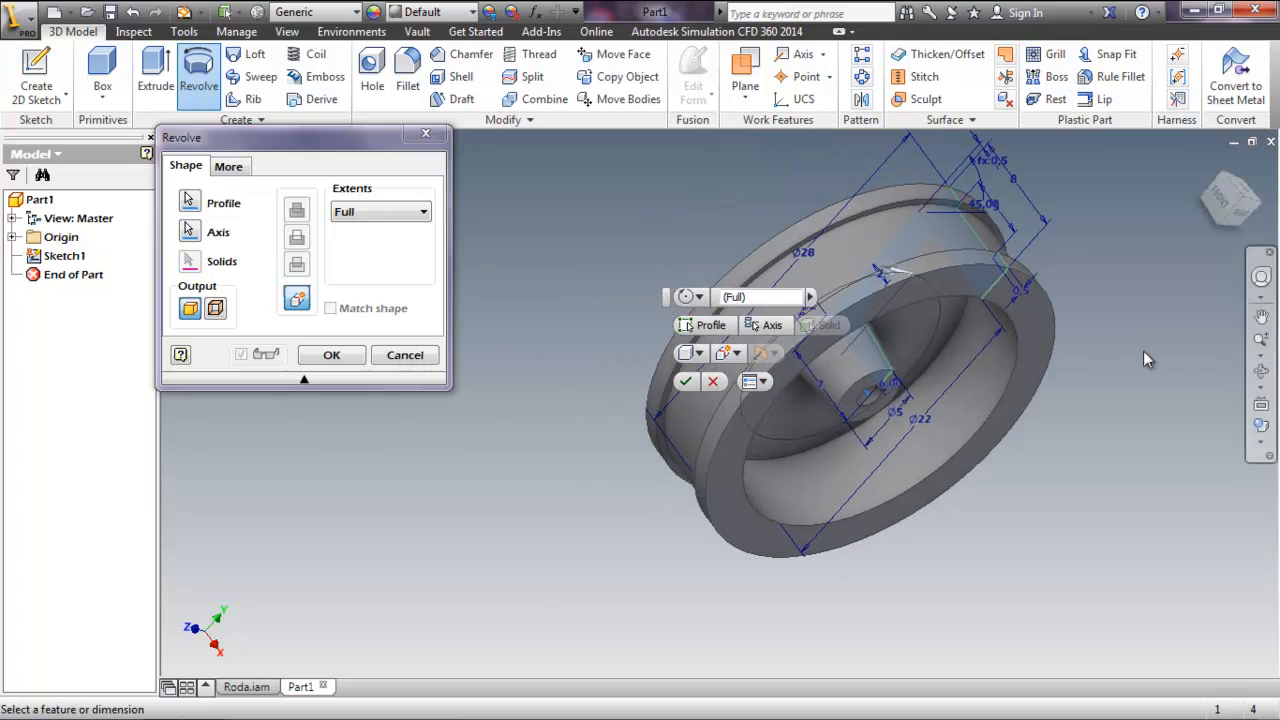
drag(665, 297, 481, 200)
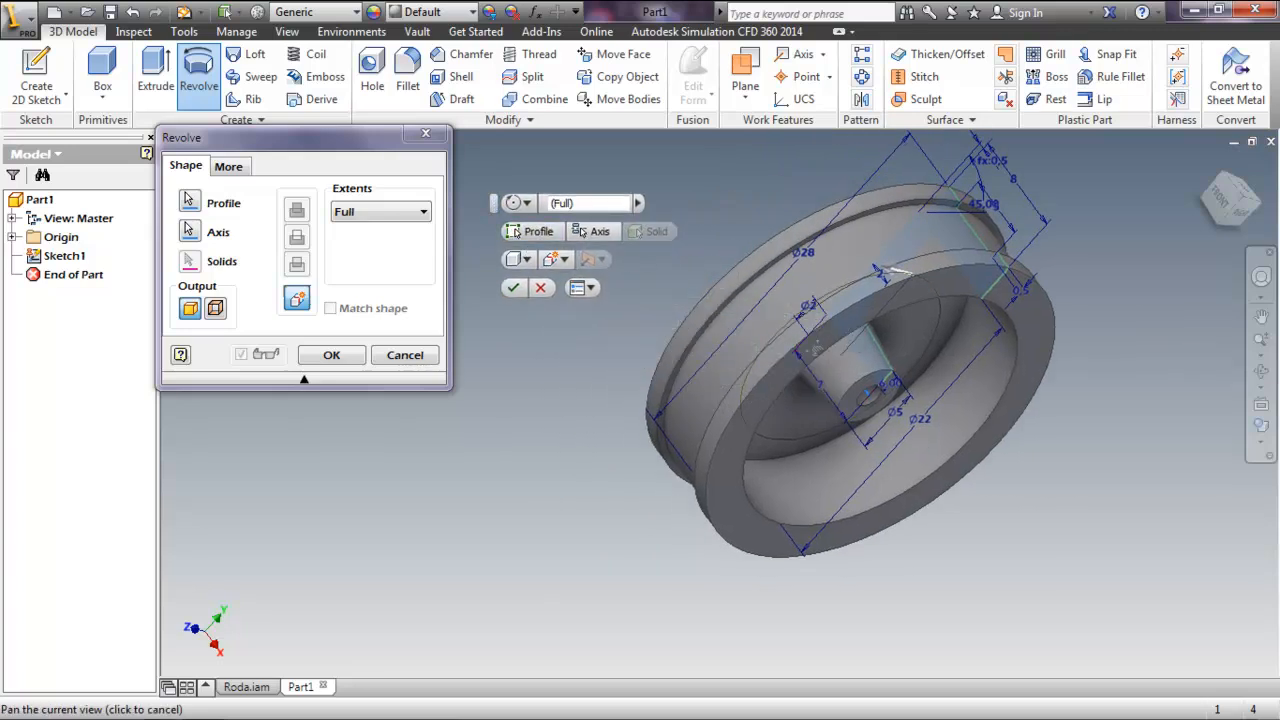
middle_drag(815, 348, 653, 405)
shift+middle_drag(794, 505, 916, 475)
scroll(795, 470, down, 2)
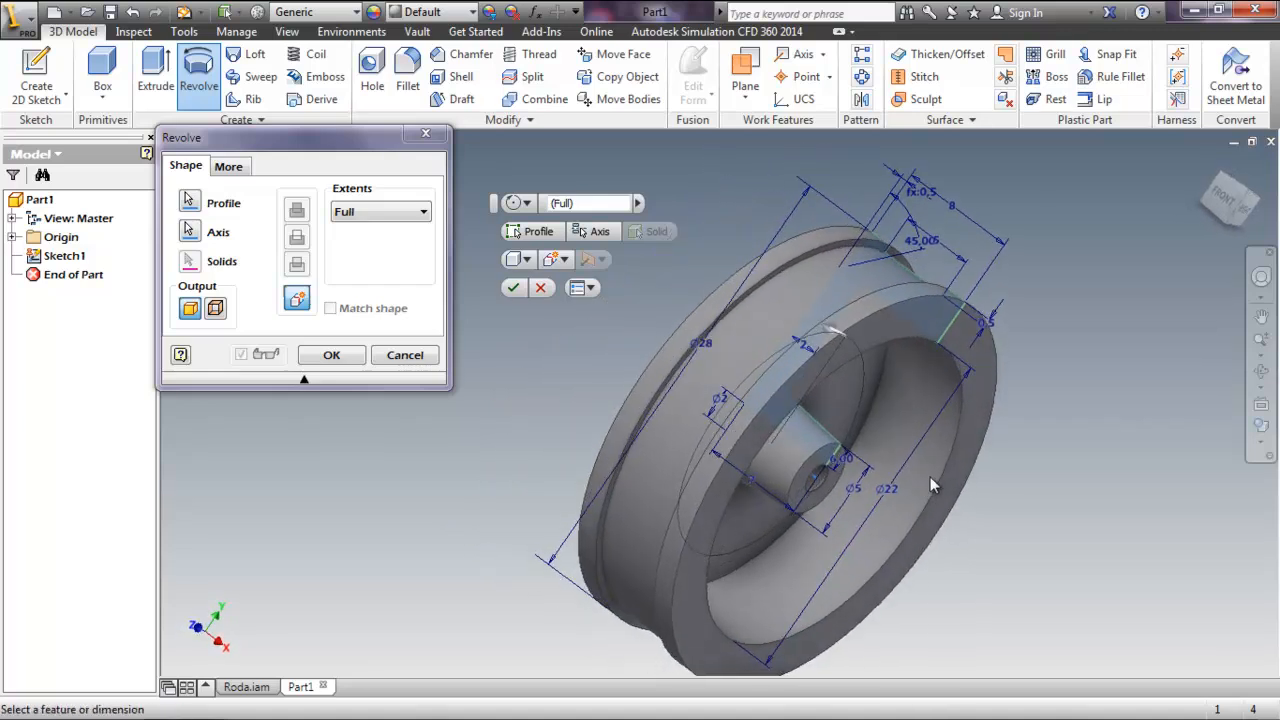
shift+middle_drag(750, 296, 907, 360)
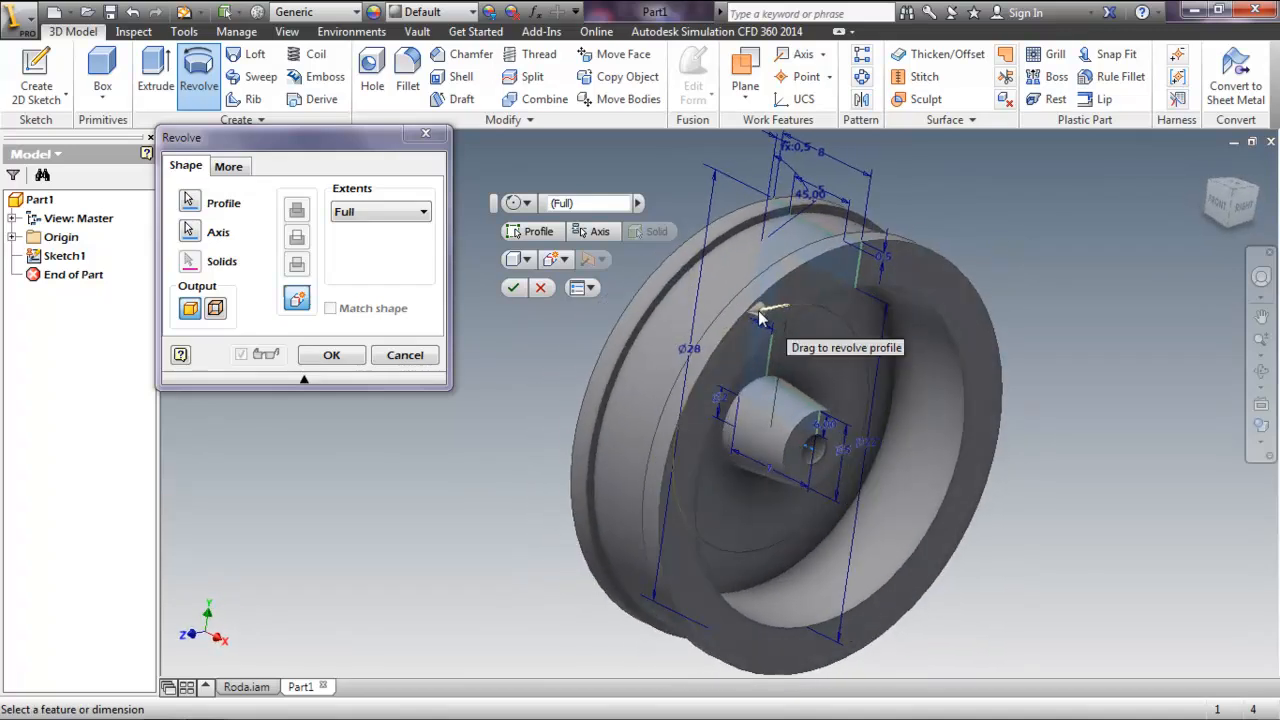
- Try a partial revolve of the profile with an angle of 180 degrees in one direction
drag(760, 318, 780, 563)
shift+middle_drag(881, 449, 806, 556)
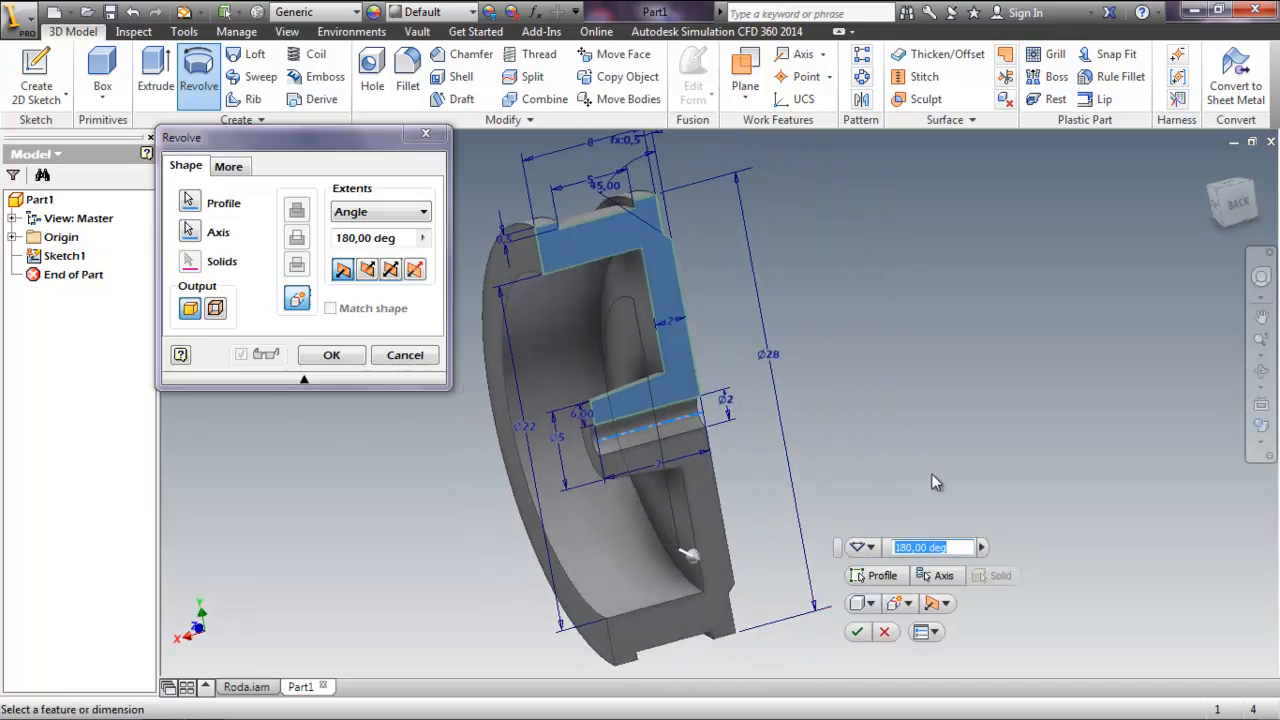
shift+middle_drag(590, 548, 905, 570)
- Try a symmetric revolve about the sketch plane, varying the angle to 95 and 155 degrees
click(945, 605)
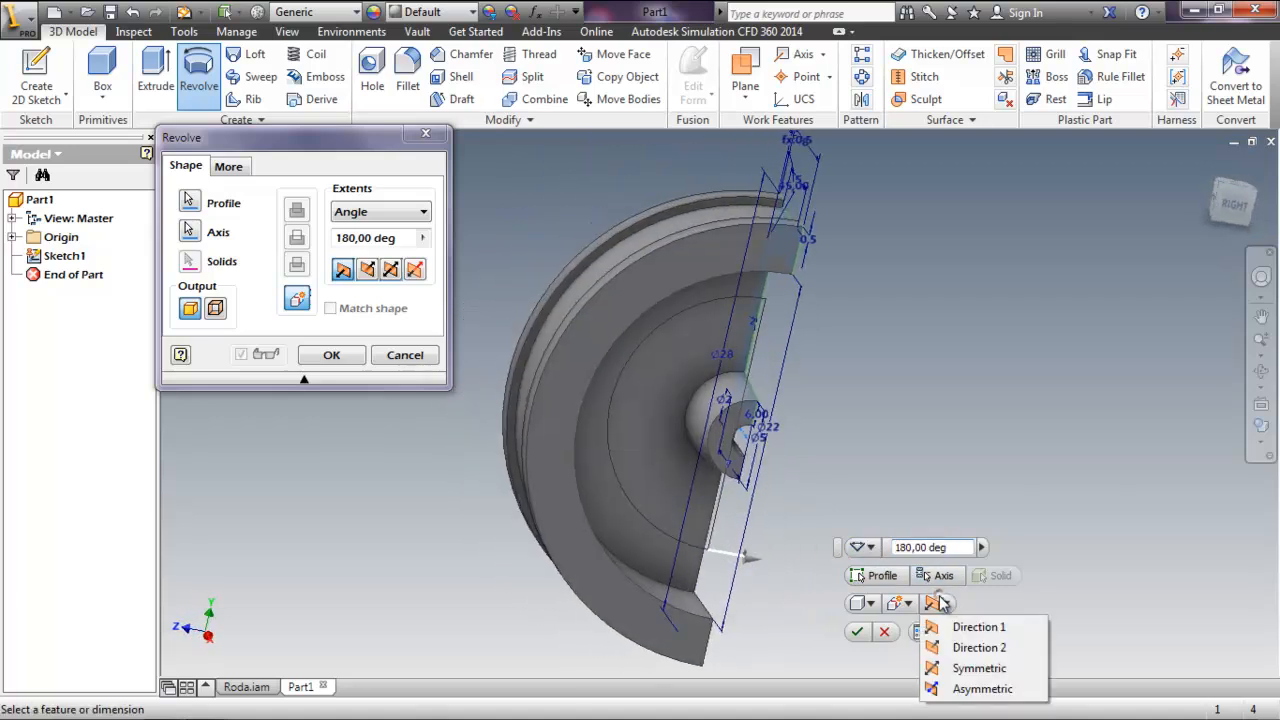
click(987, 672)
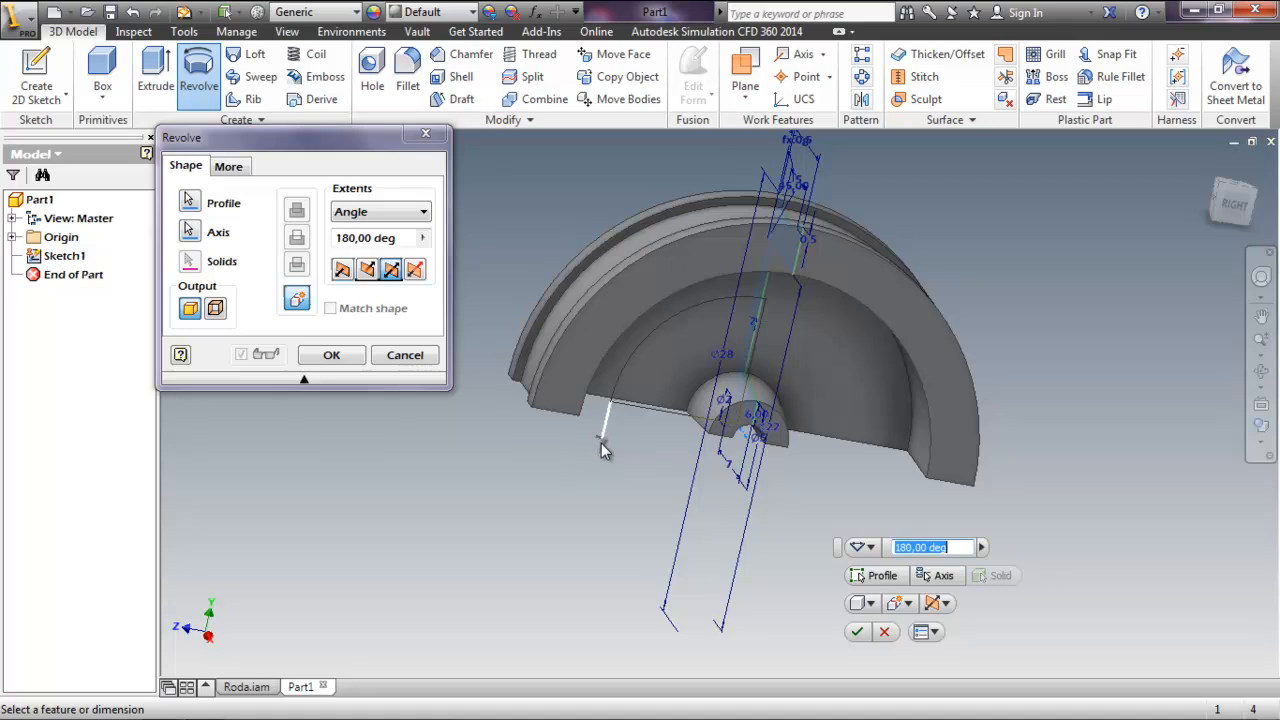
drag(597, 476, 647, 357)
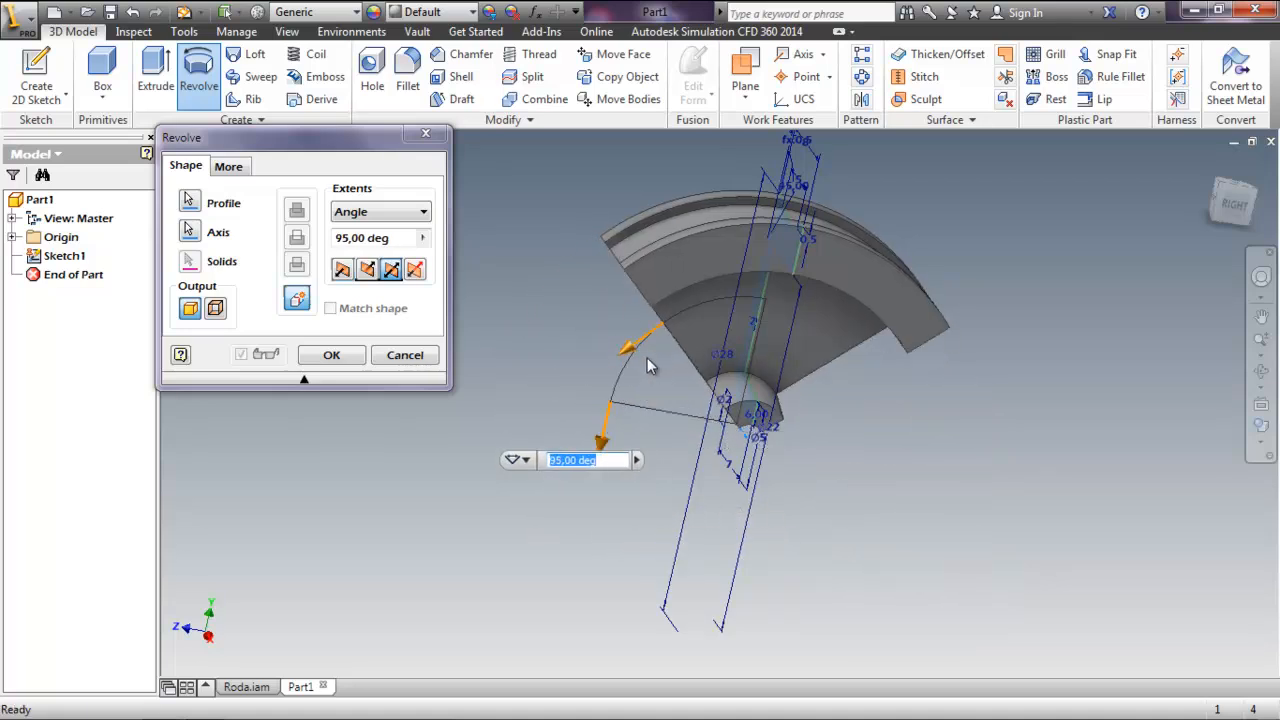
mouse_move(639, 352)
shift+middle_down()
mouse_move(661, 355)
mouse_move(655, 338)
mouse_move(612, 345)
shift+middle_up()
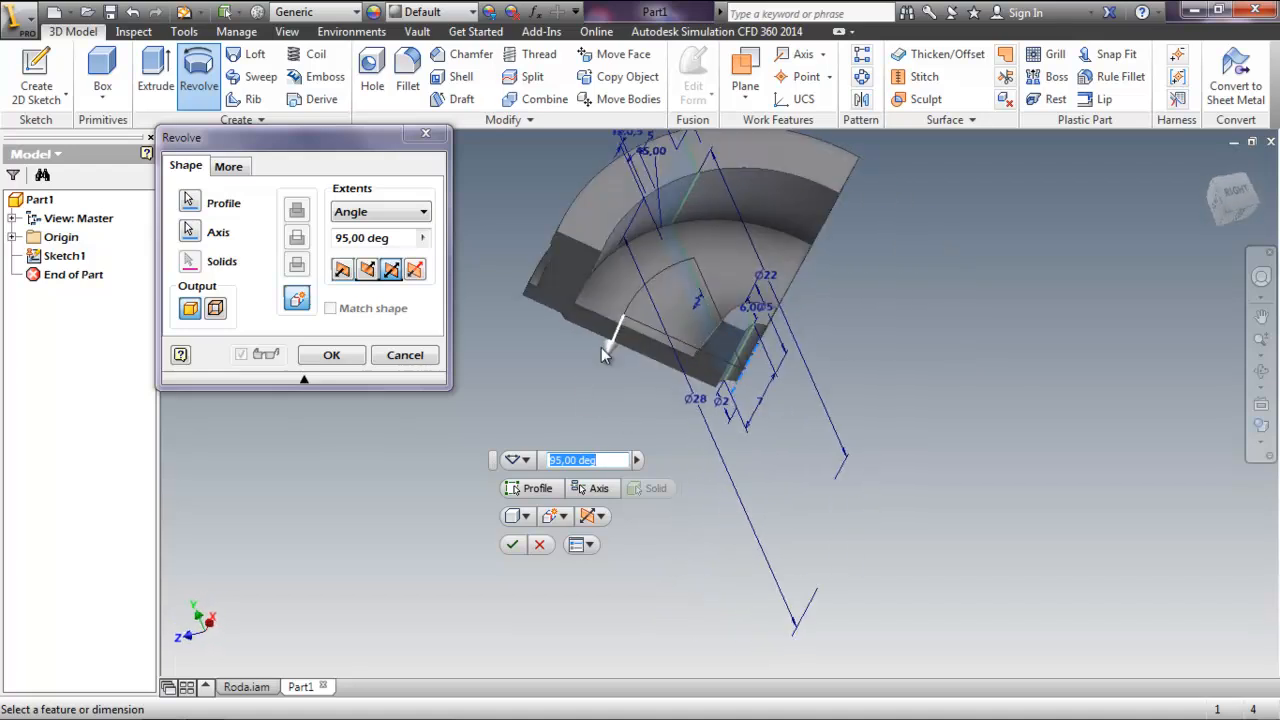
drag(610, 350, 608, 410)
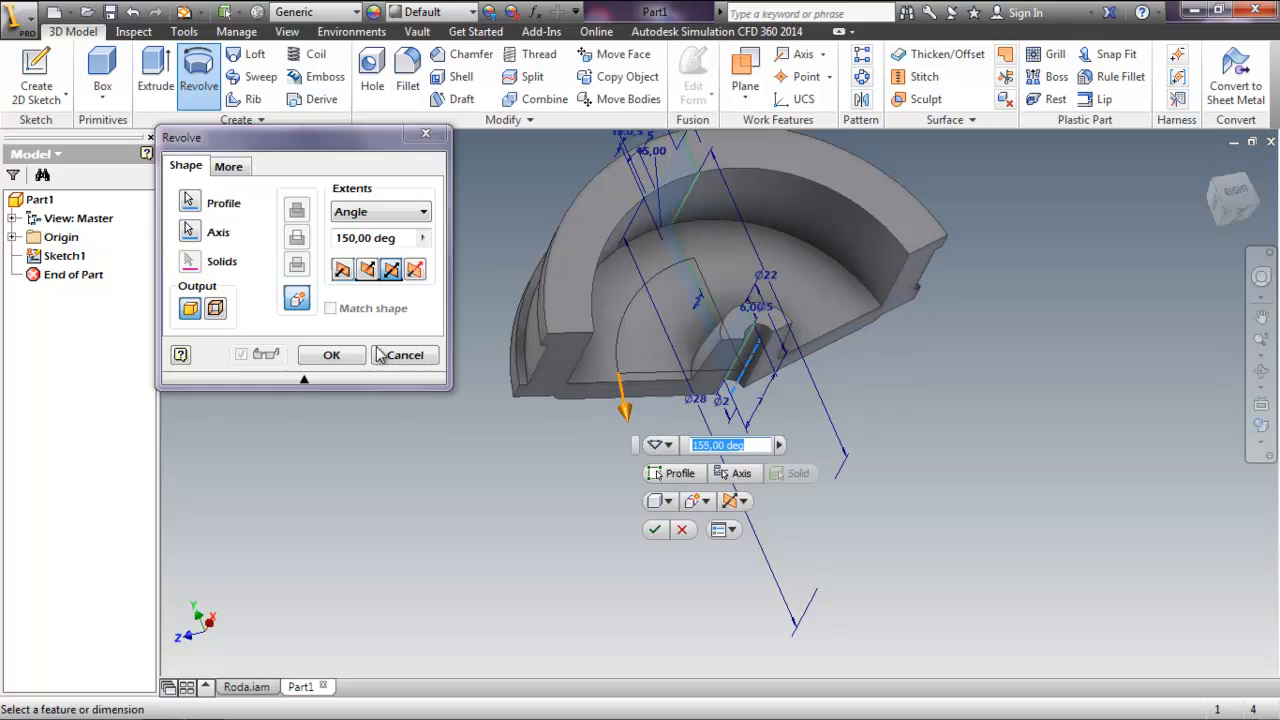
- Try an asymmetric revolve with angles of 90 and 120 degrees, then restore the single-sided first direction
click(416, 272)
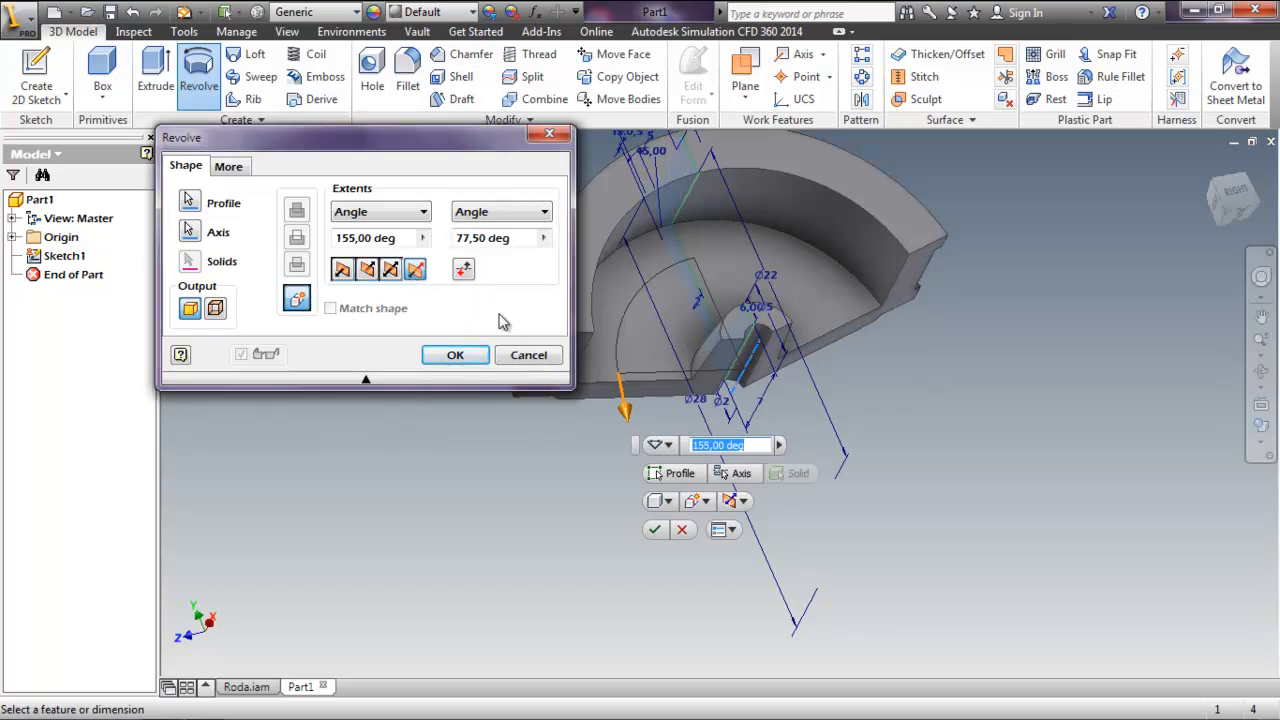
middle_drag(928, 423, 990, 385)
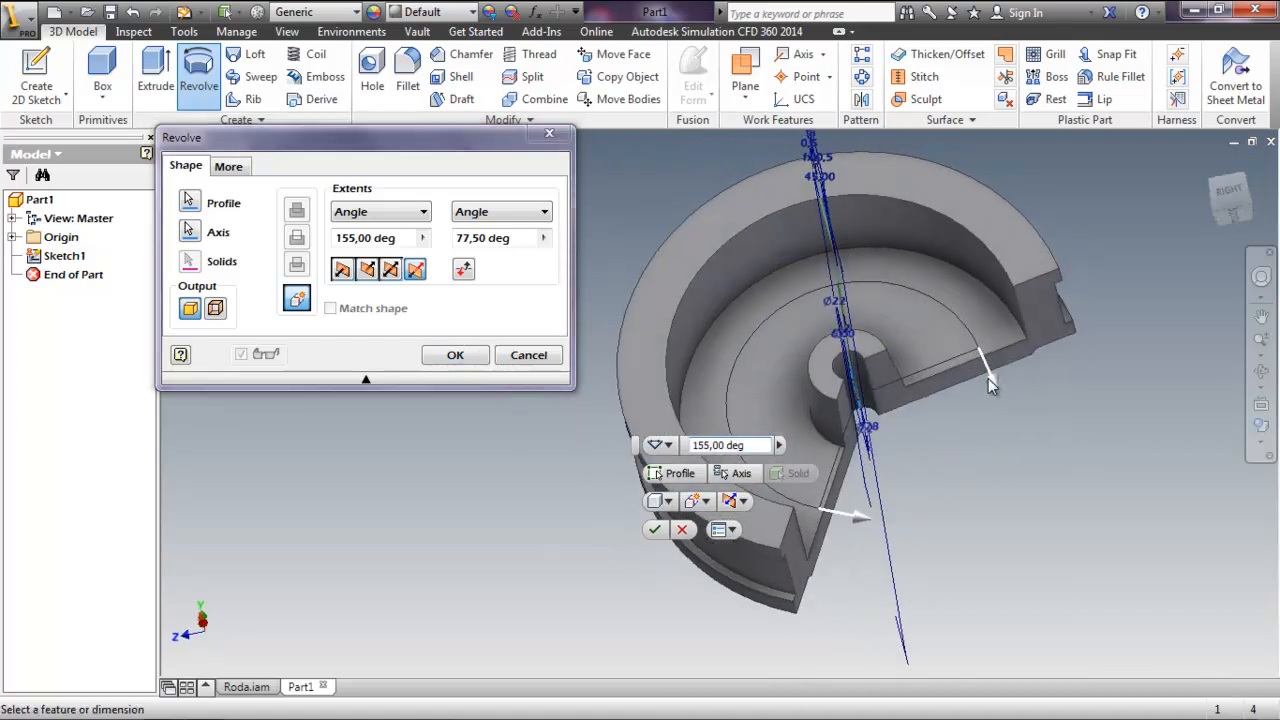
drag(993, 385, 745, 484)
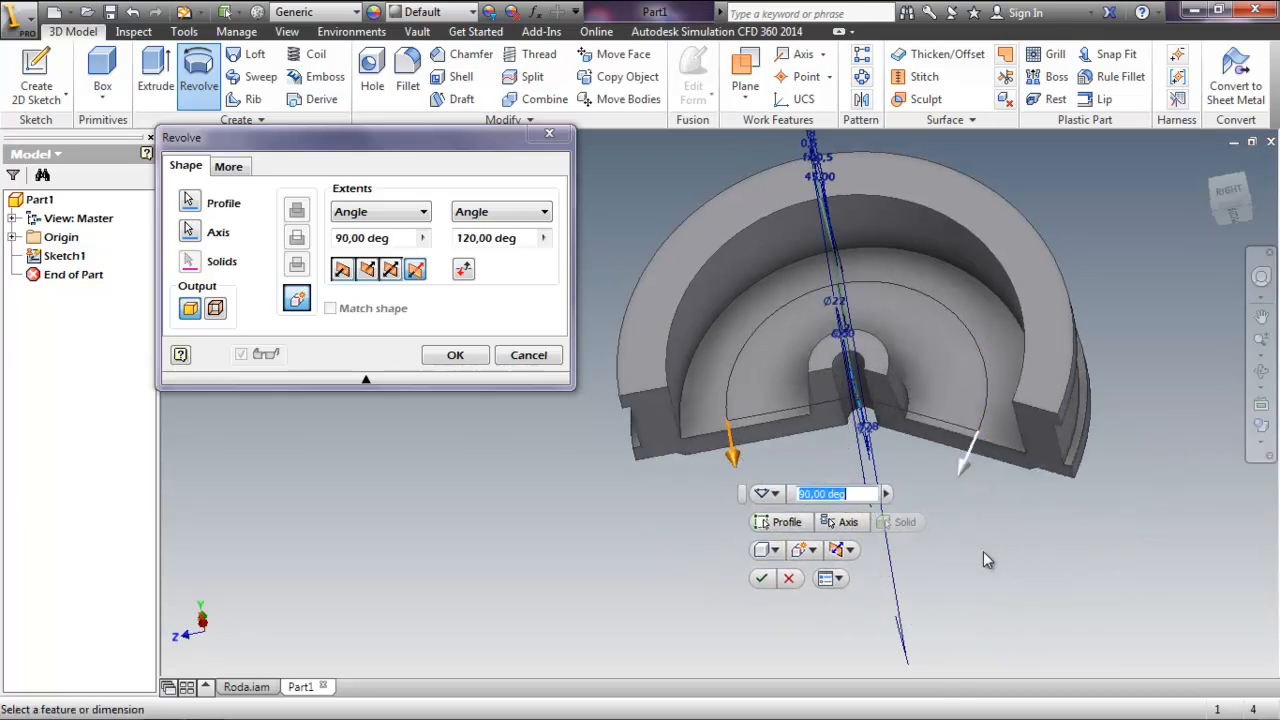
click(343, 270)
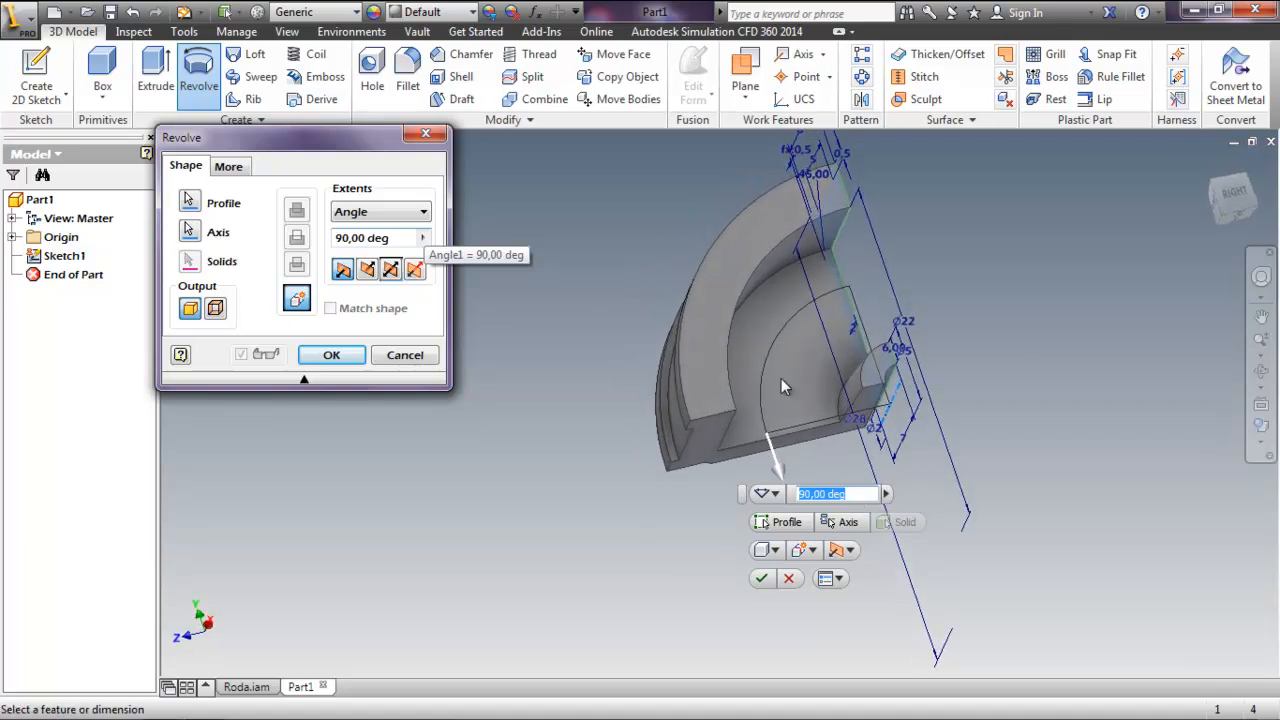
- Set the revolve extents to Full and create the solid wheel
middle_drag(885, 397, 748, 352)
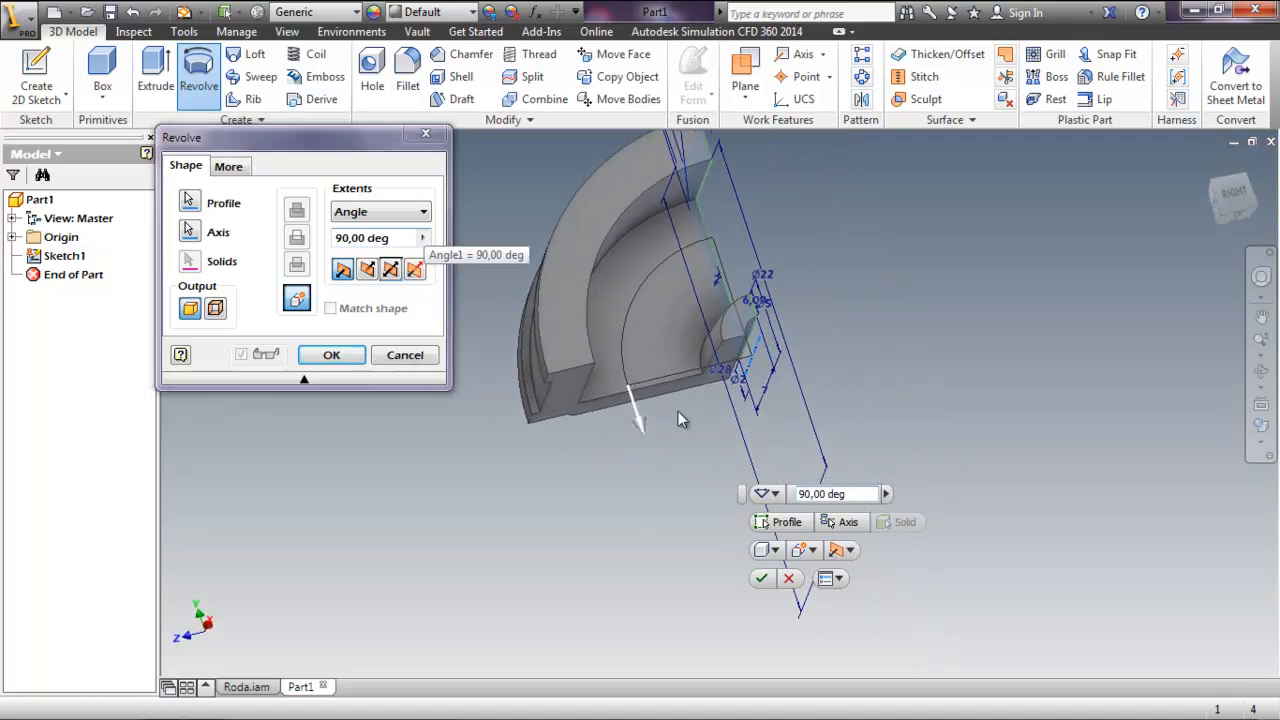
click(408, 213)
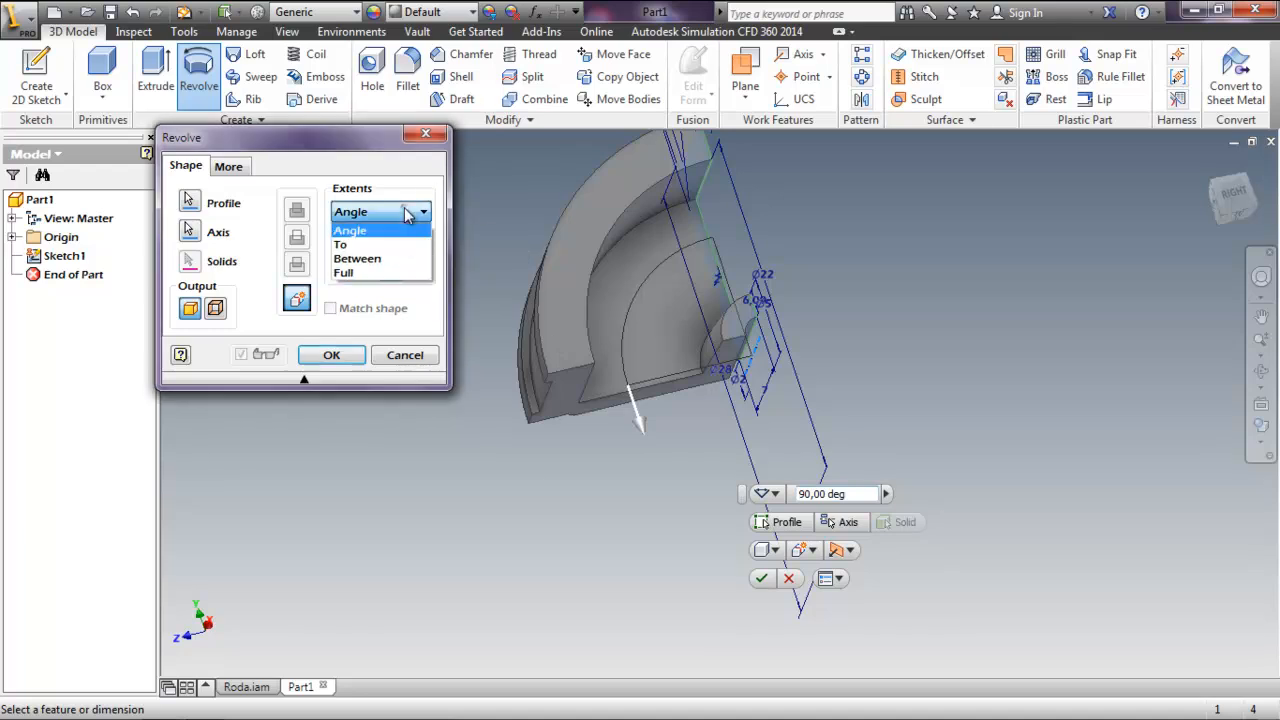
click(365, 273)
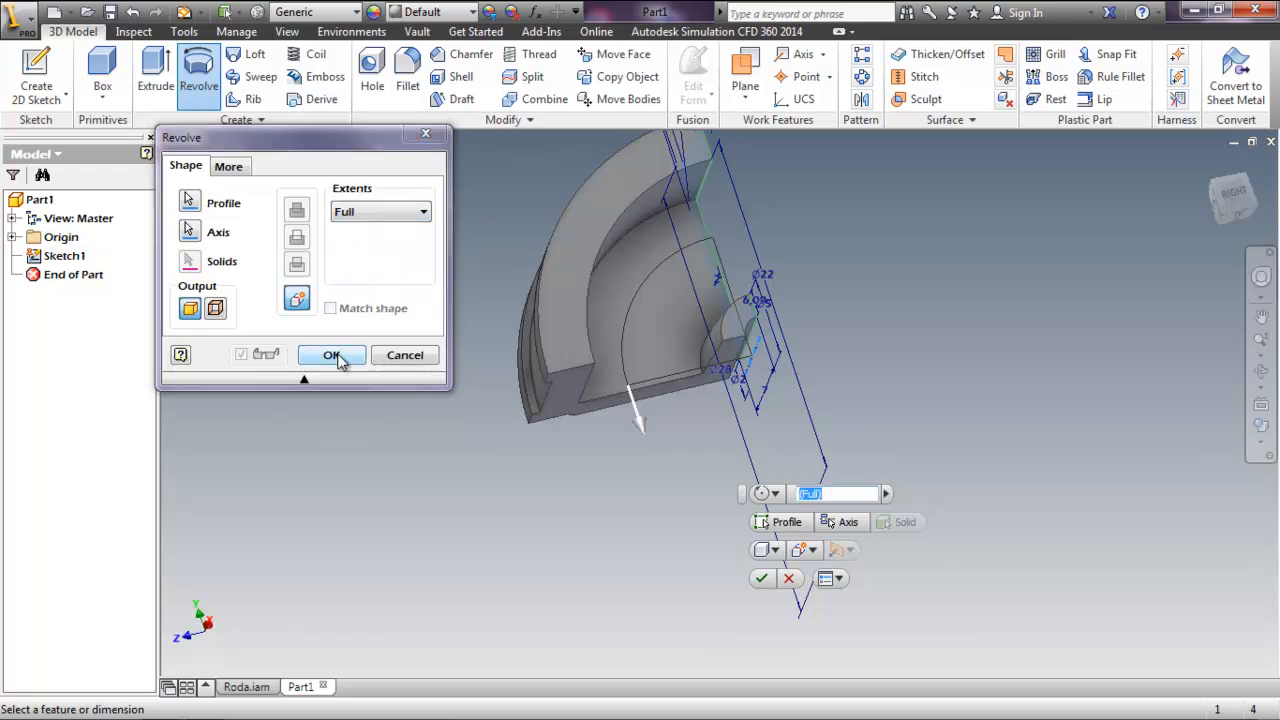
click(339, 356)
- Create a new 2D sketch on the wheel's recessed web face around the hub
shift+middle_drag(900, 428, 791, 304)
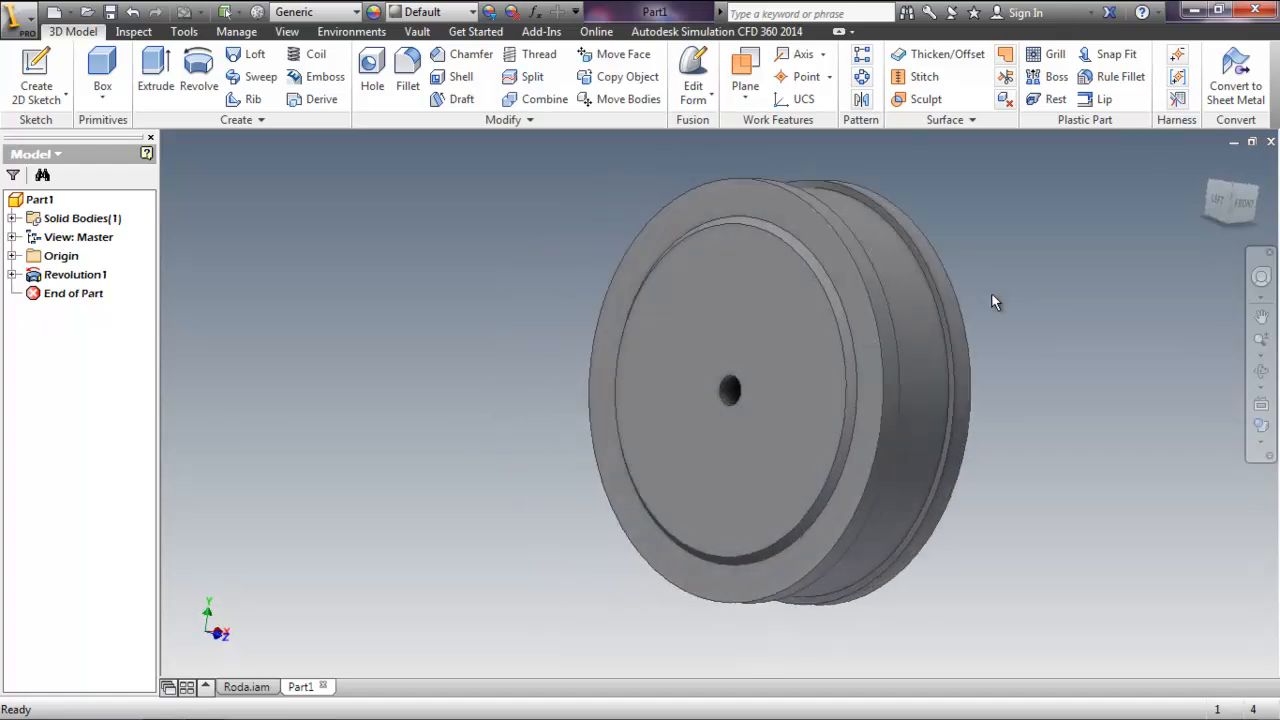
shift+middle_drag(992, 295, 762, 282)
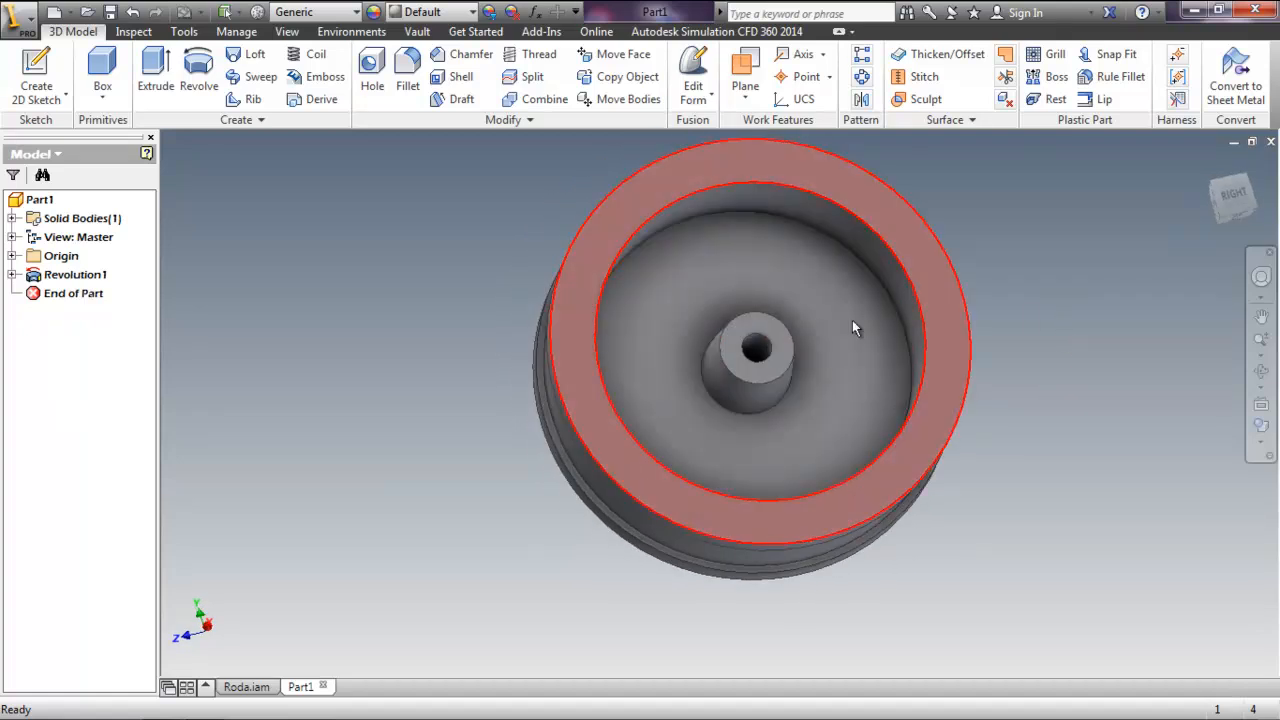
shift+middle_drag(823, 318, 799, 308)
click(800, 310)
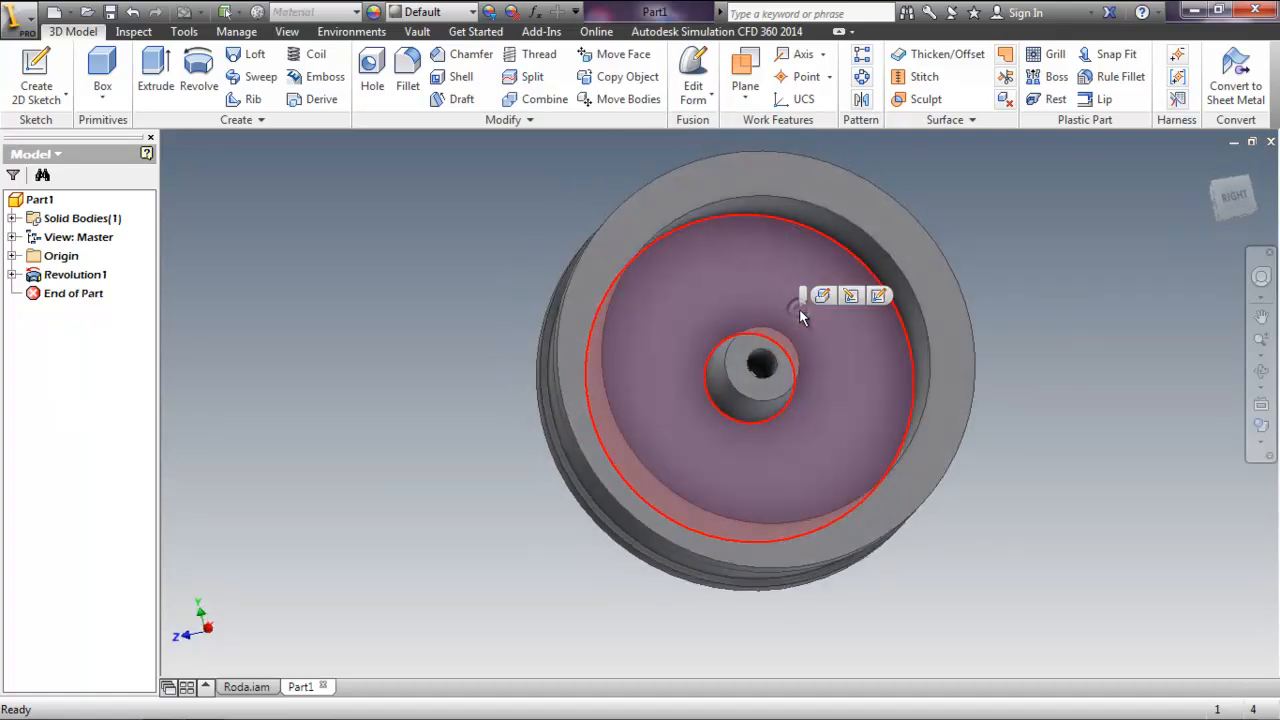
click(876, 297)
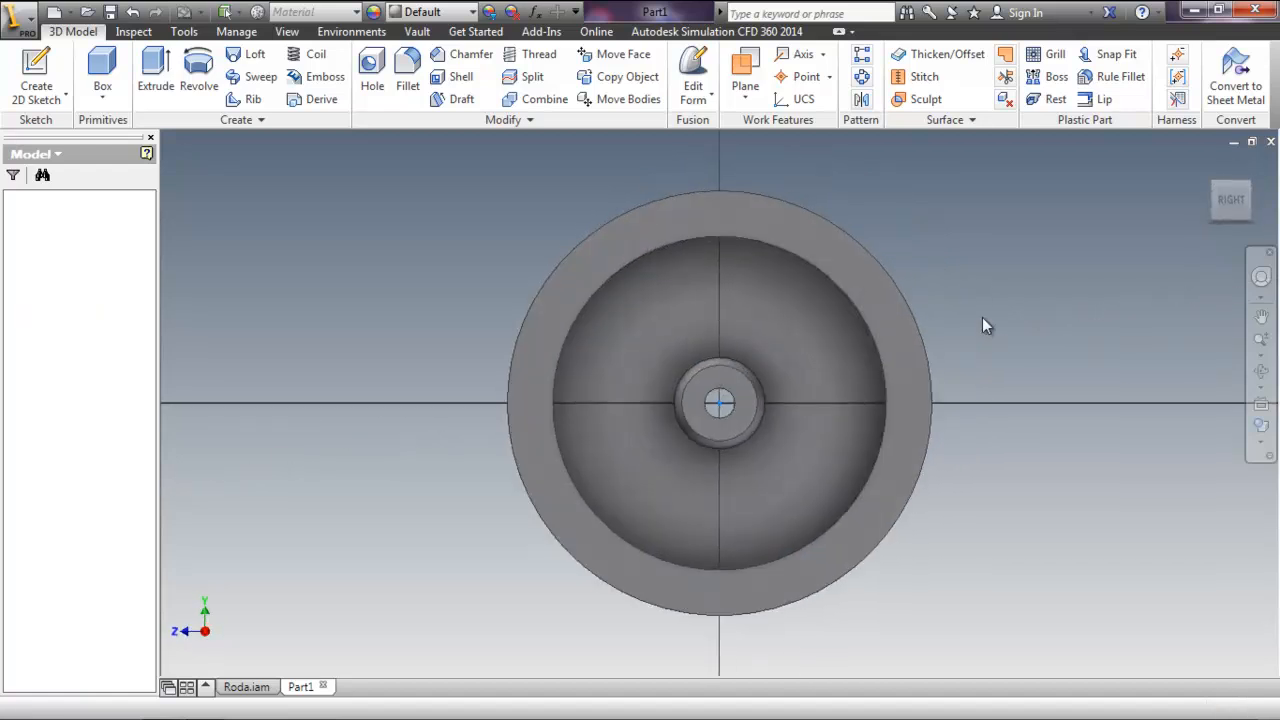
middle_drag(758, 313, 730, 363)
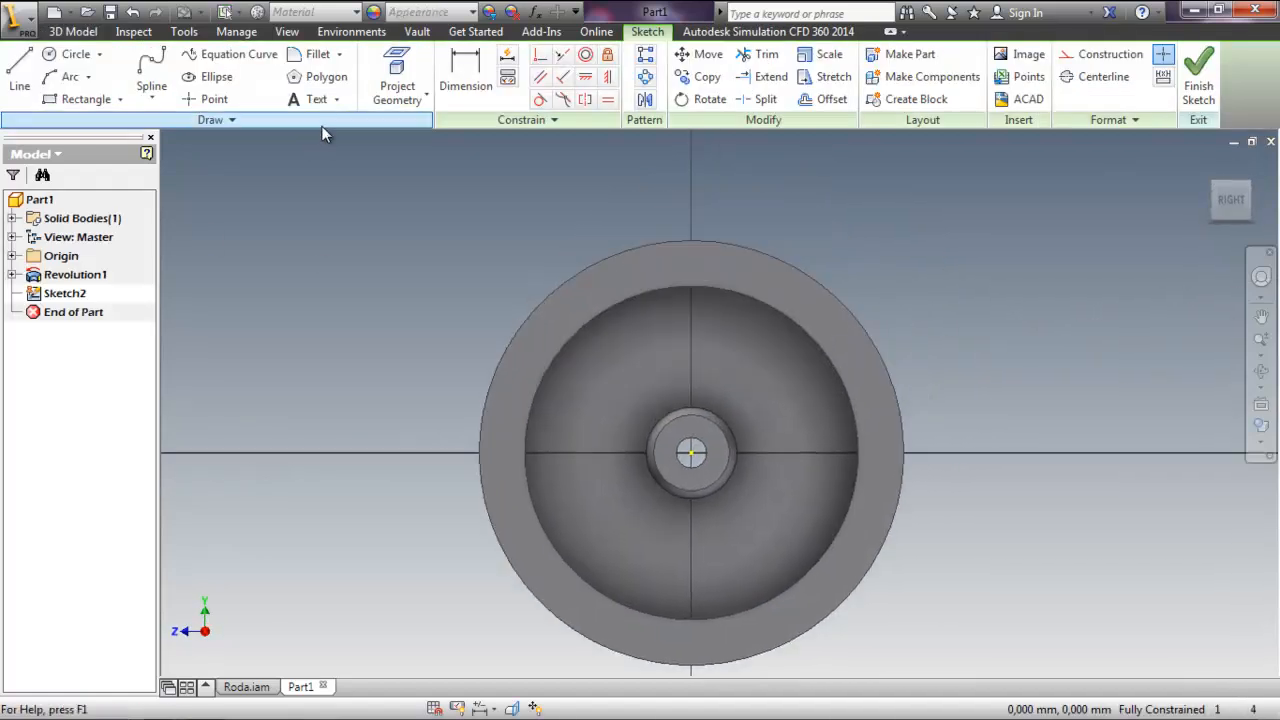
- Sketch a six-sided inscribed polygon on the web face, centred on the vertical axis above the hub
click(327, 84)
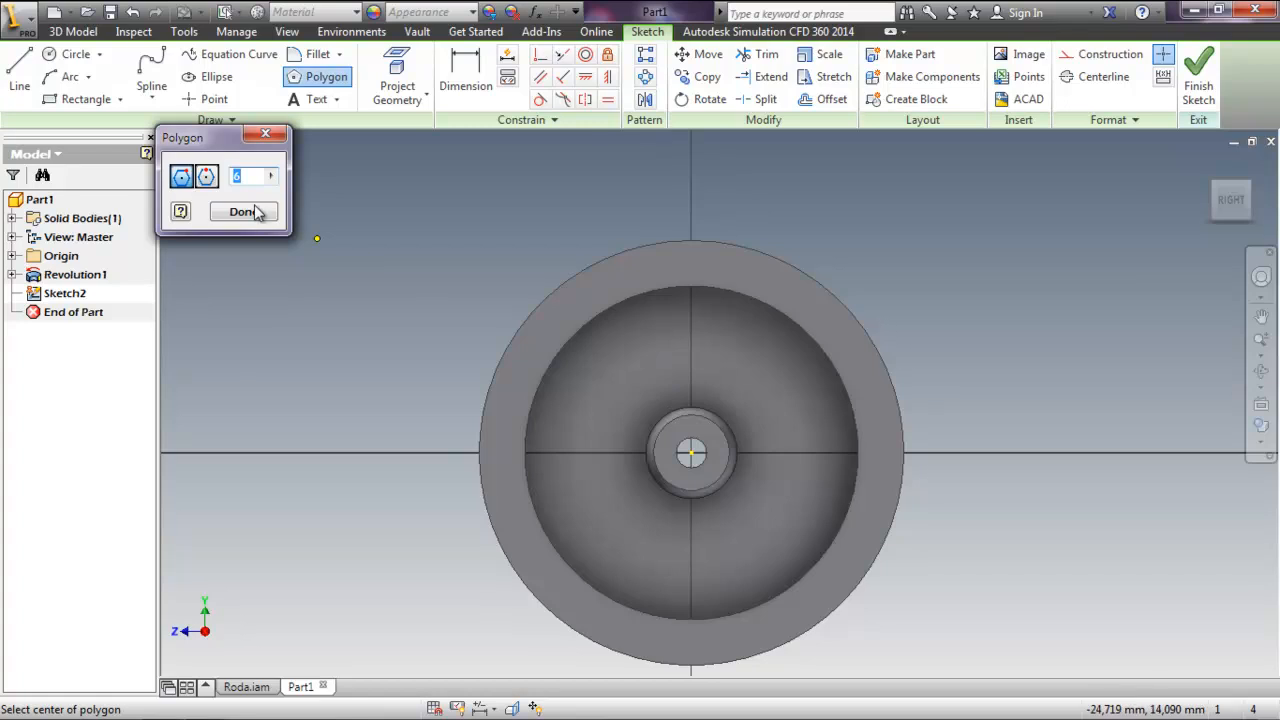
click(244, 212)
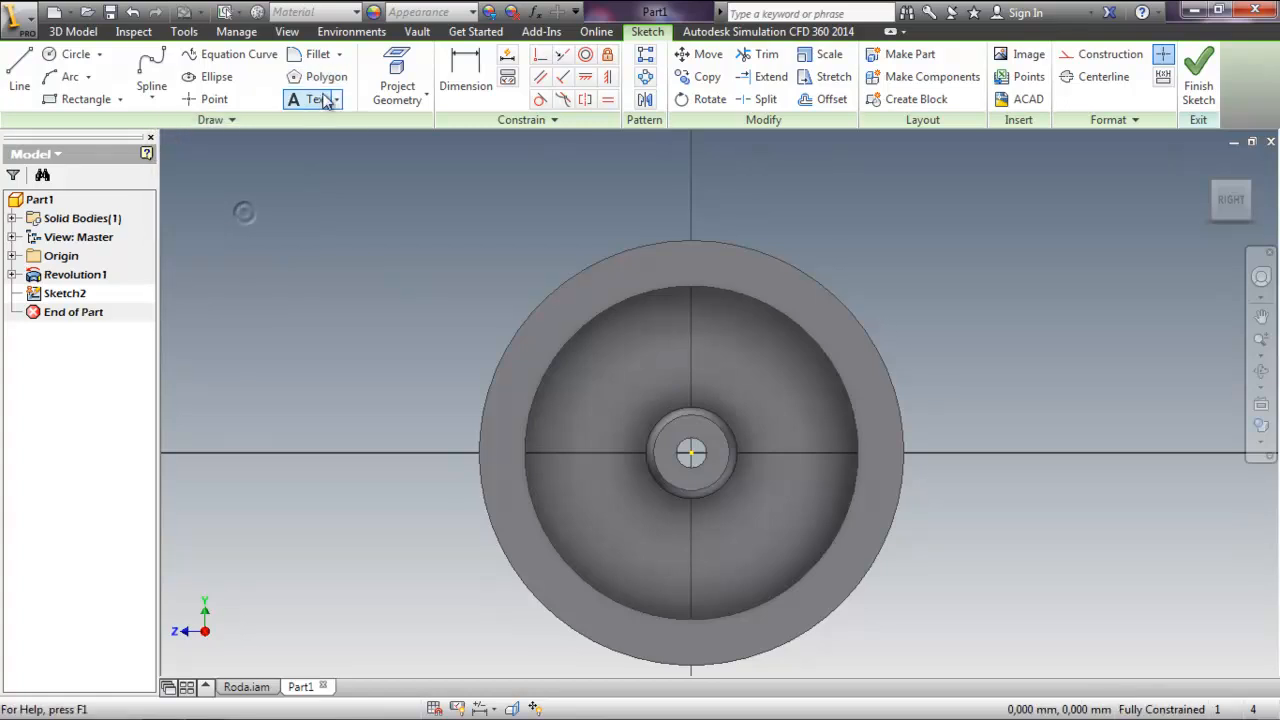
click(316, 78)
double_click(234, 176)
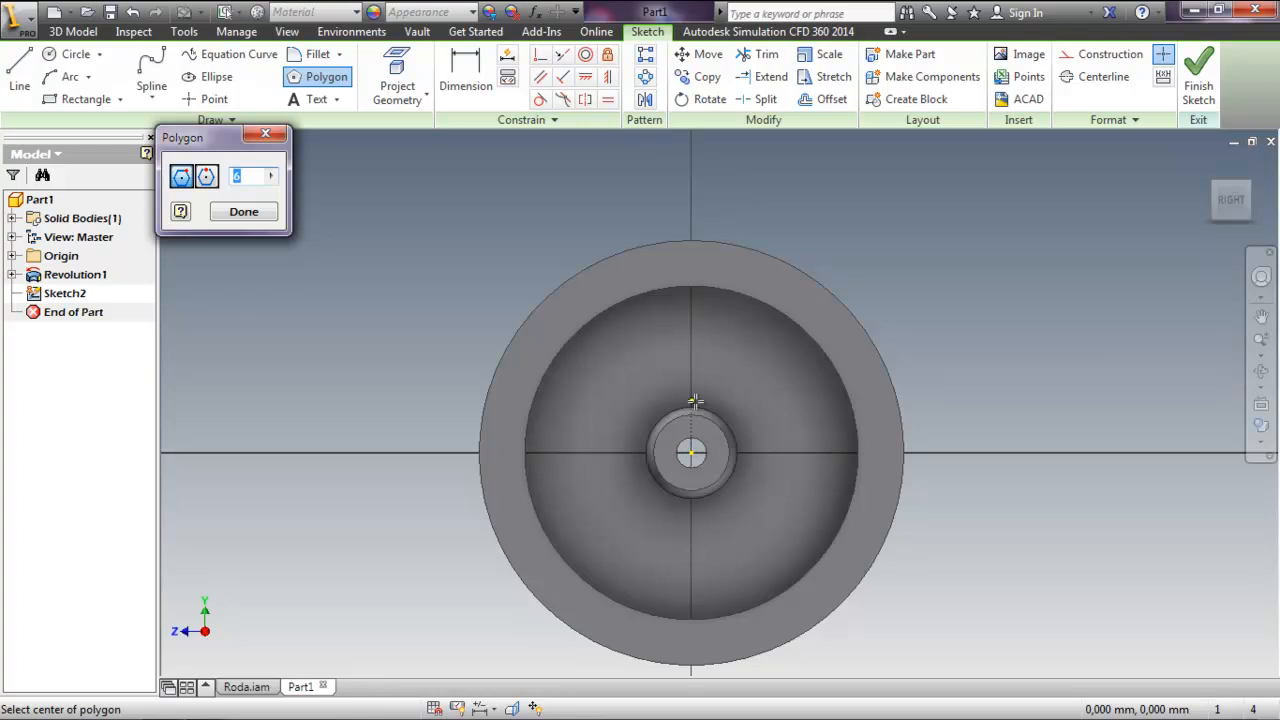
click(691, 348)
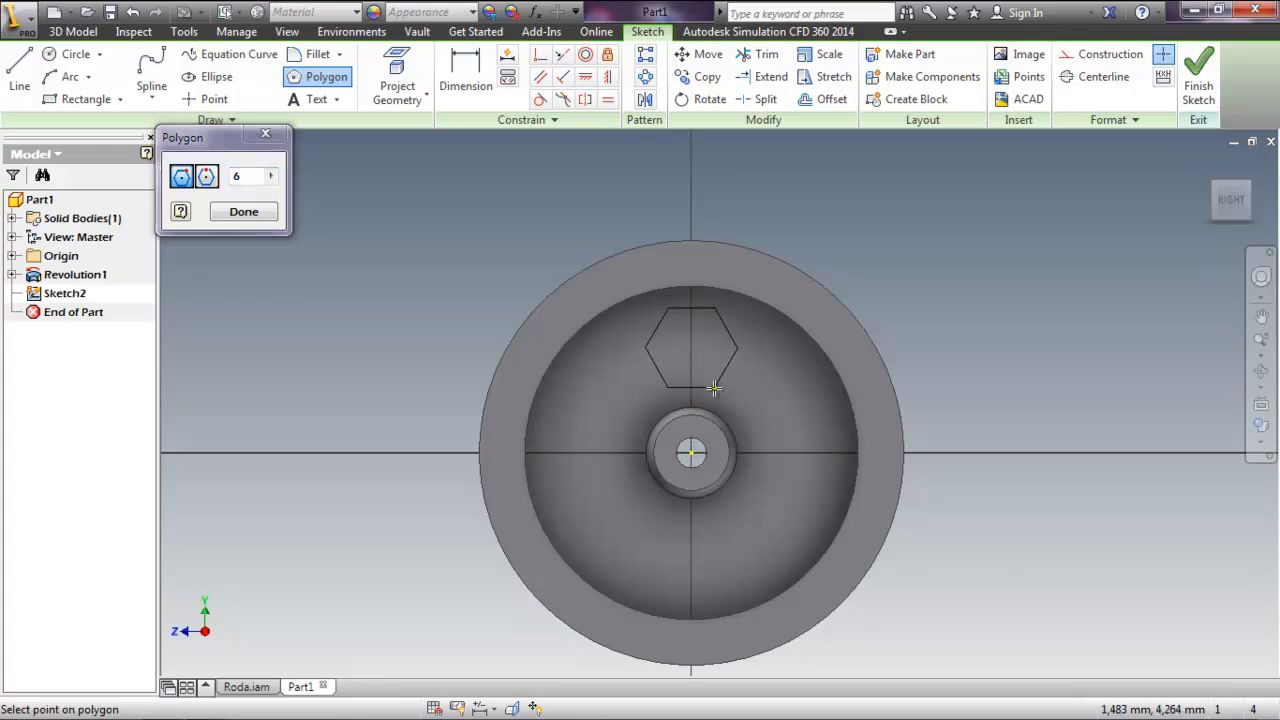
click(714, 388)
key(Escape)
- Shift the hexagon slightly off the axis and apply a Vertical constraint between its center point and the wheel's center
middle_drag(737, 307, 656, 289)
scroll(660, 292, down, 4)
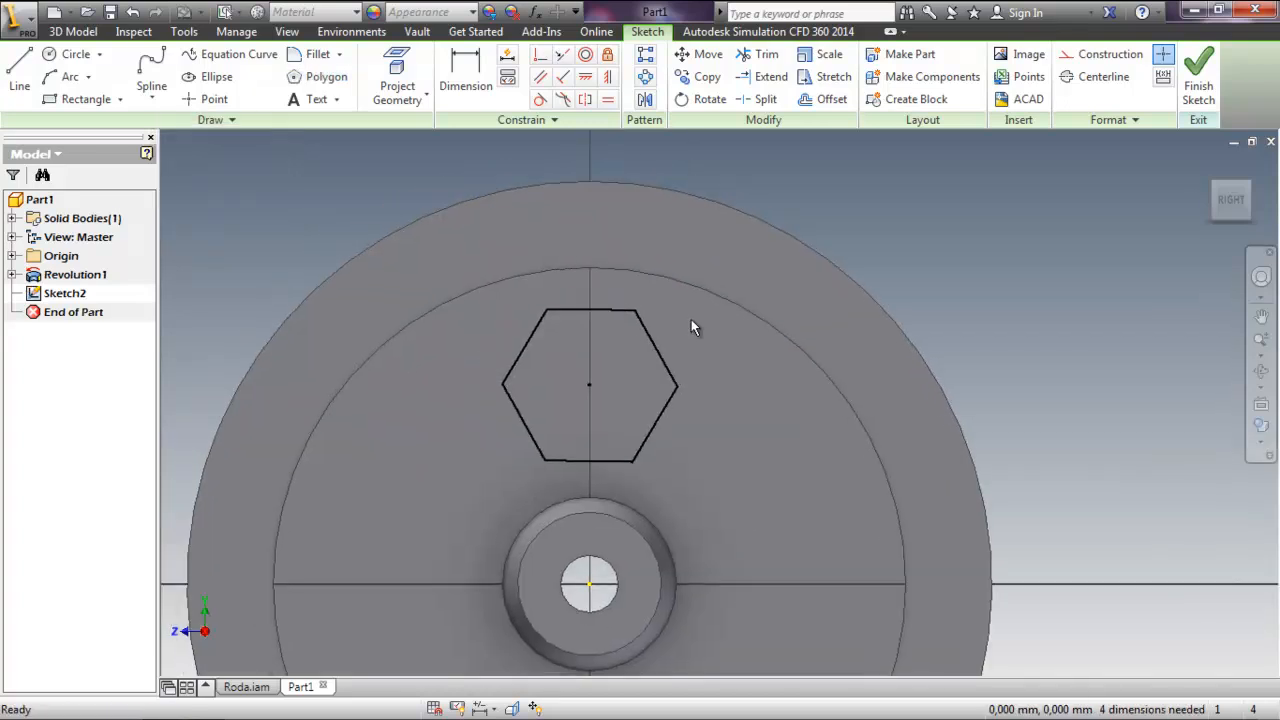
middle_drag(891, 308, 879, 296)
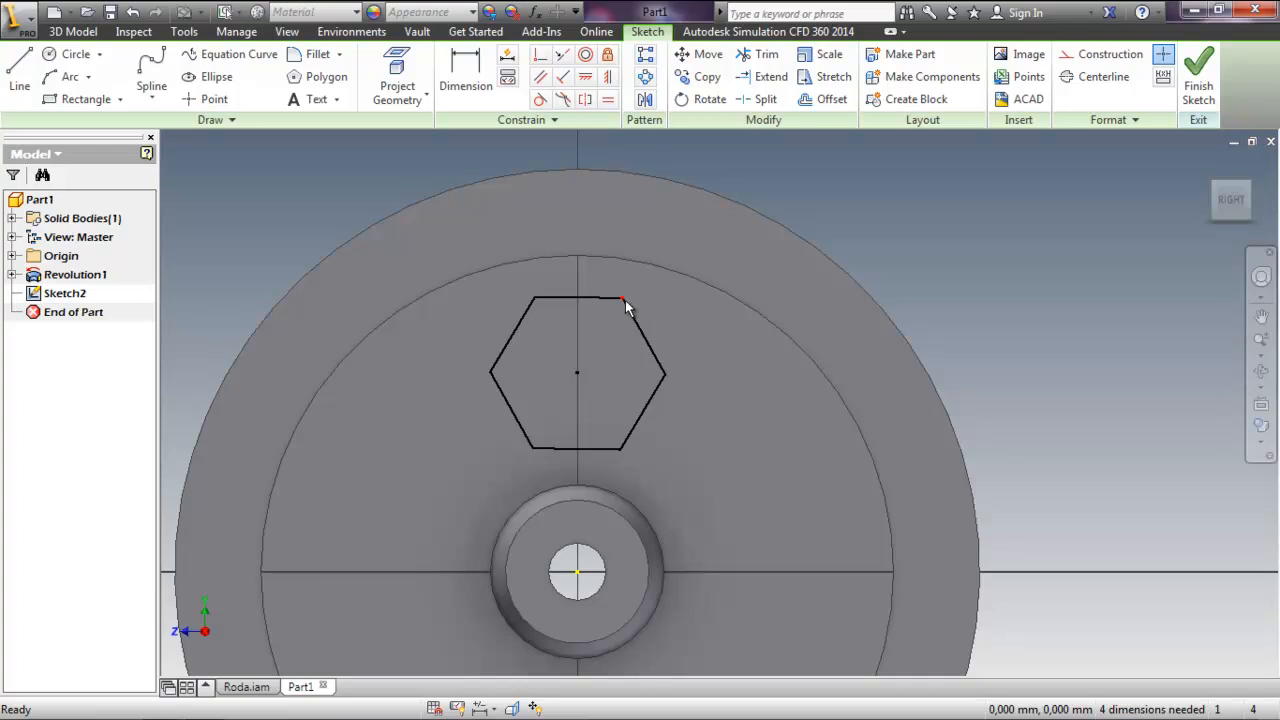
drag(625, 298, 631, 307)
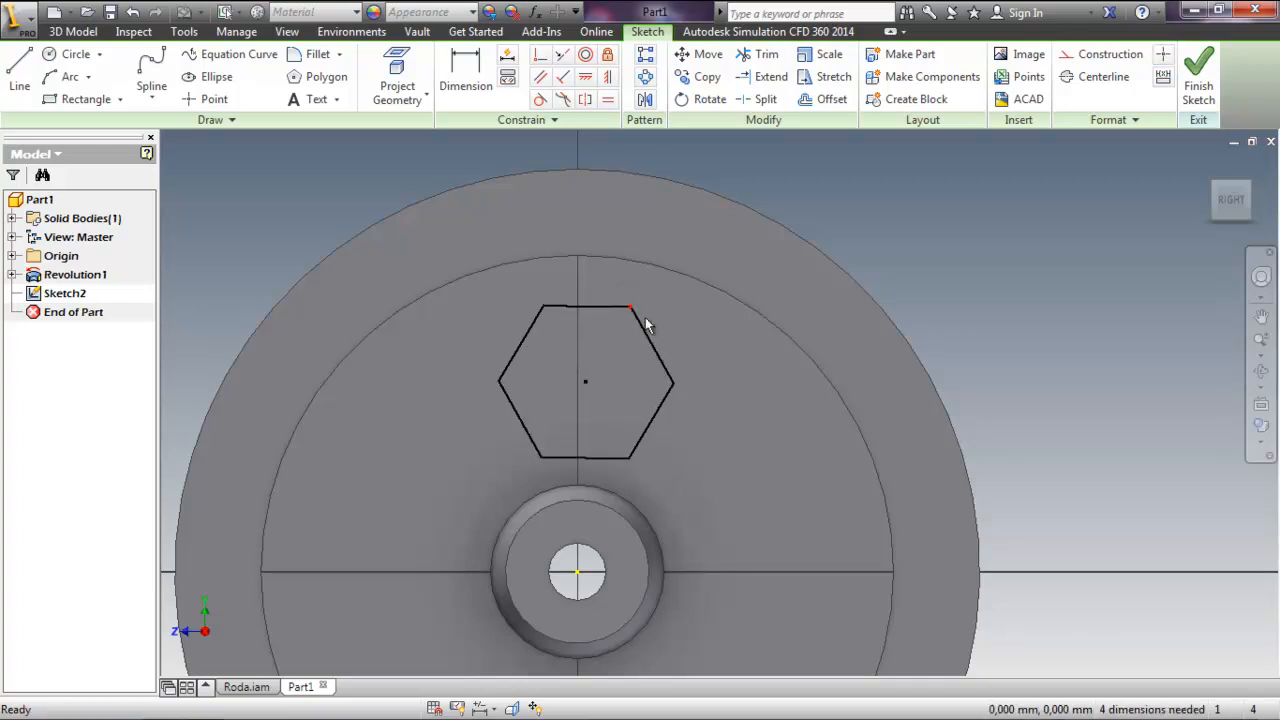
middle_drag(908, 267, 895, 242)
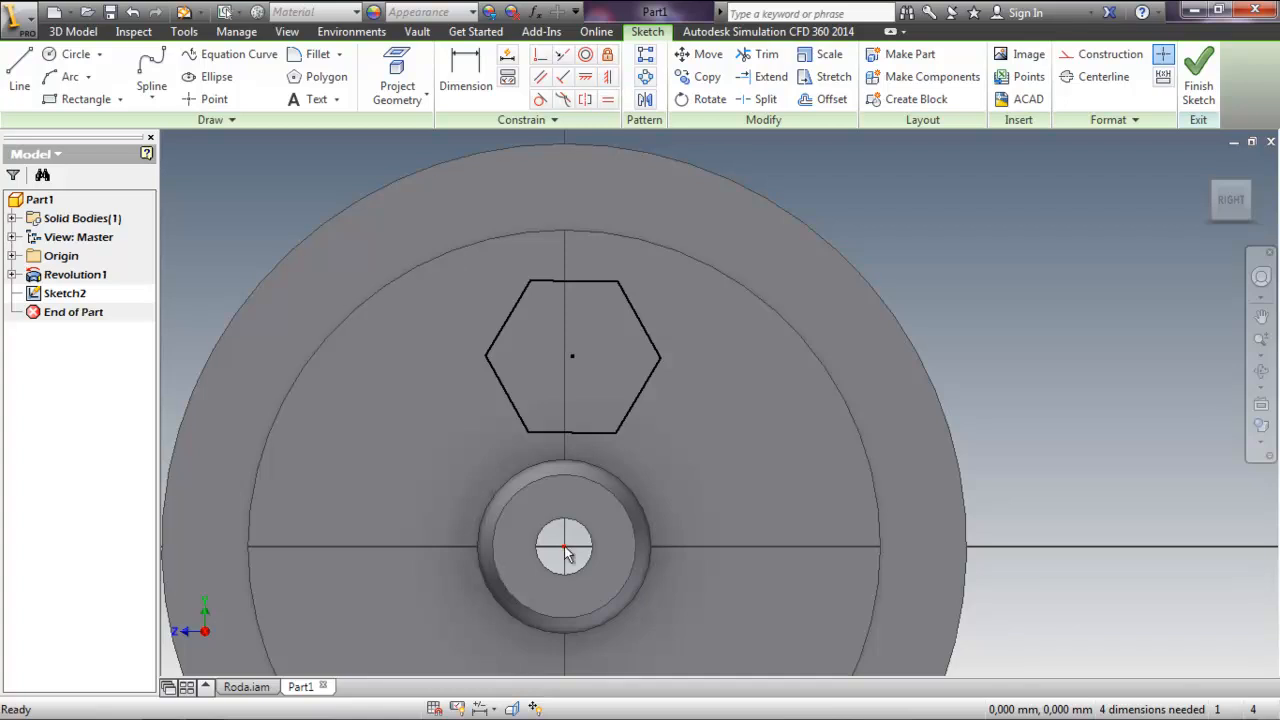
click(609, 78)
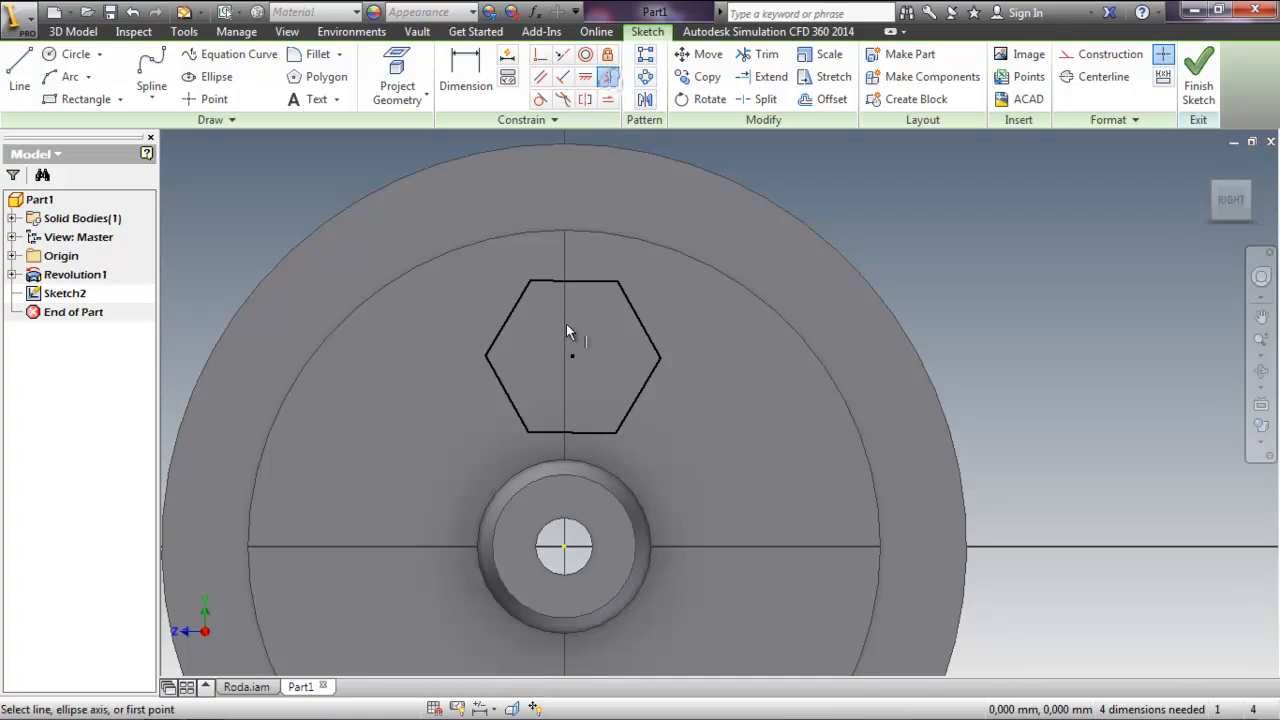
click(572, 357)
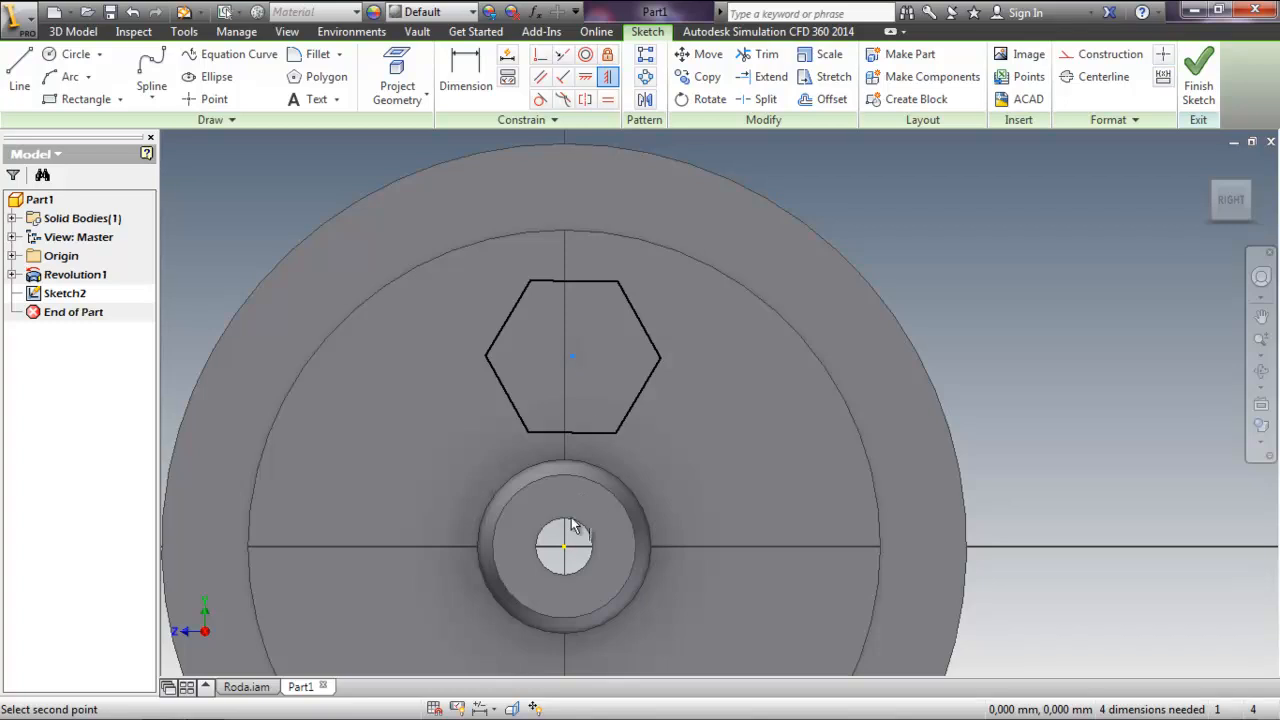
click(566, 550)
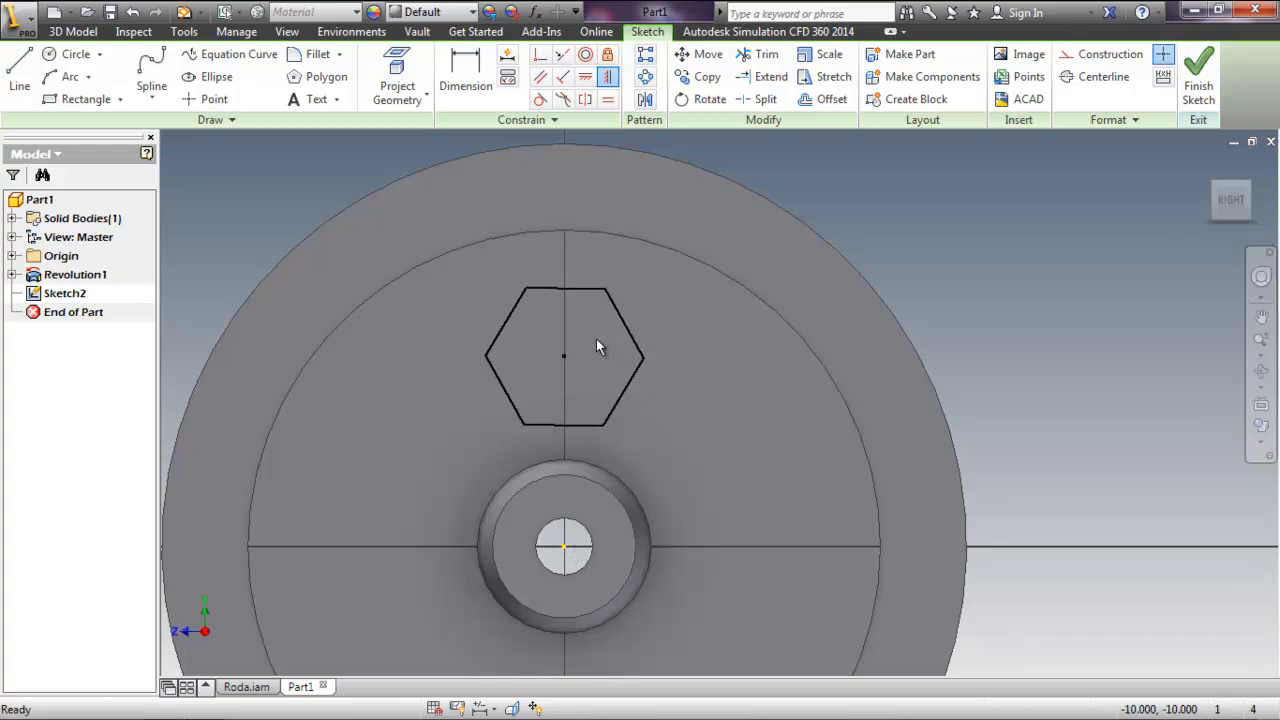
- Move the hexagon's corner nearest the rim to test which movements the sketch still allows
mouse_move(643, 360)
mouse_down()
mouse_move(644, 387)
mouse_move(636, 310)
mouse_move(634, 350)
mouse_move(654, 362)
mouse_up()
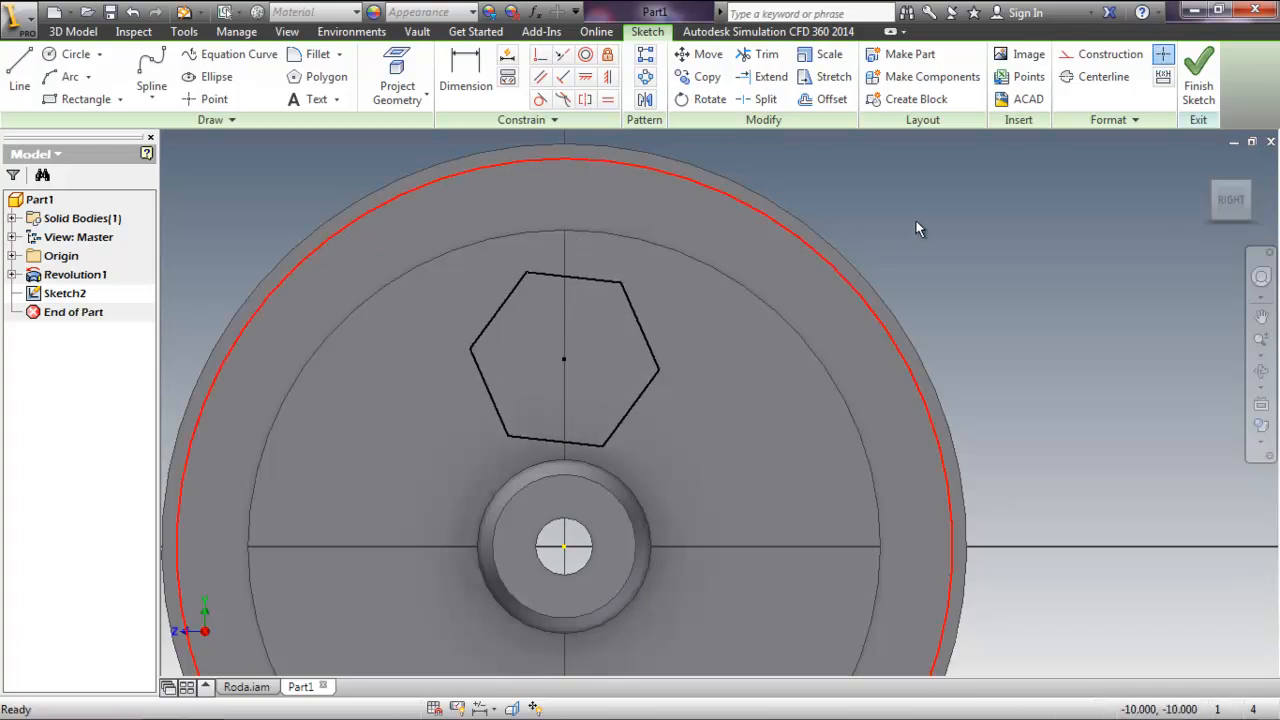
scroll(705, 340, up, 2)
middle_drag(678, 346, 686, 347)
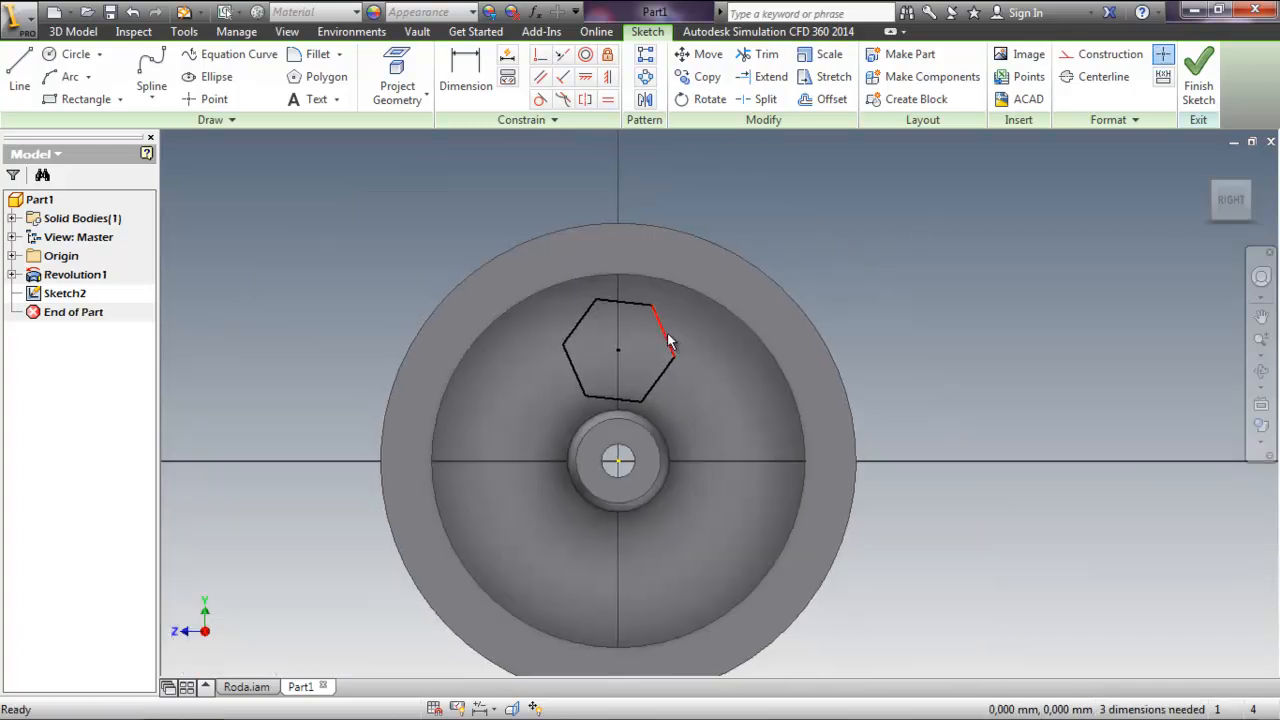
drag(677, 362, 676, 344)
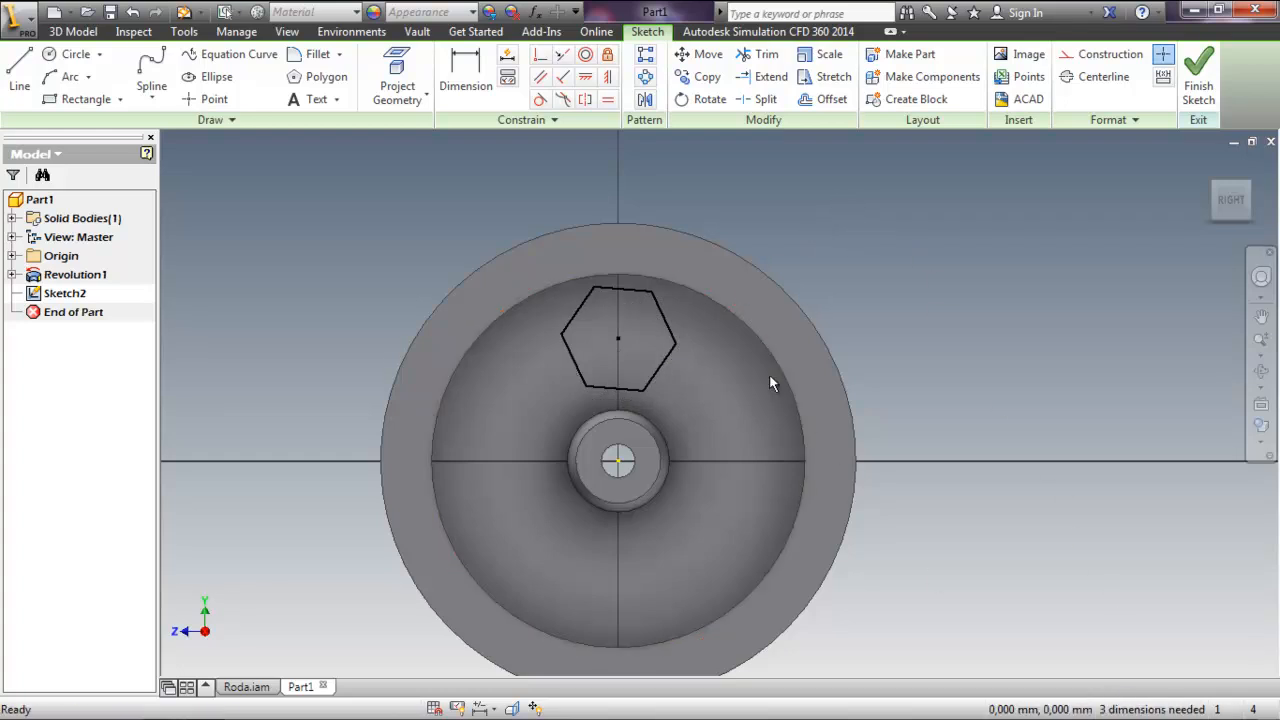
- Show all degrees of freedom for the hexagon sketch
right_click(700, 205)
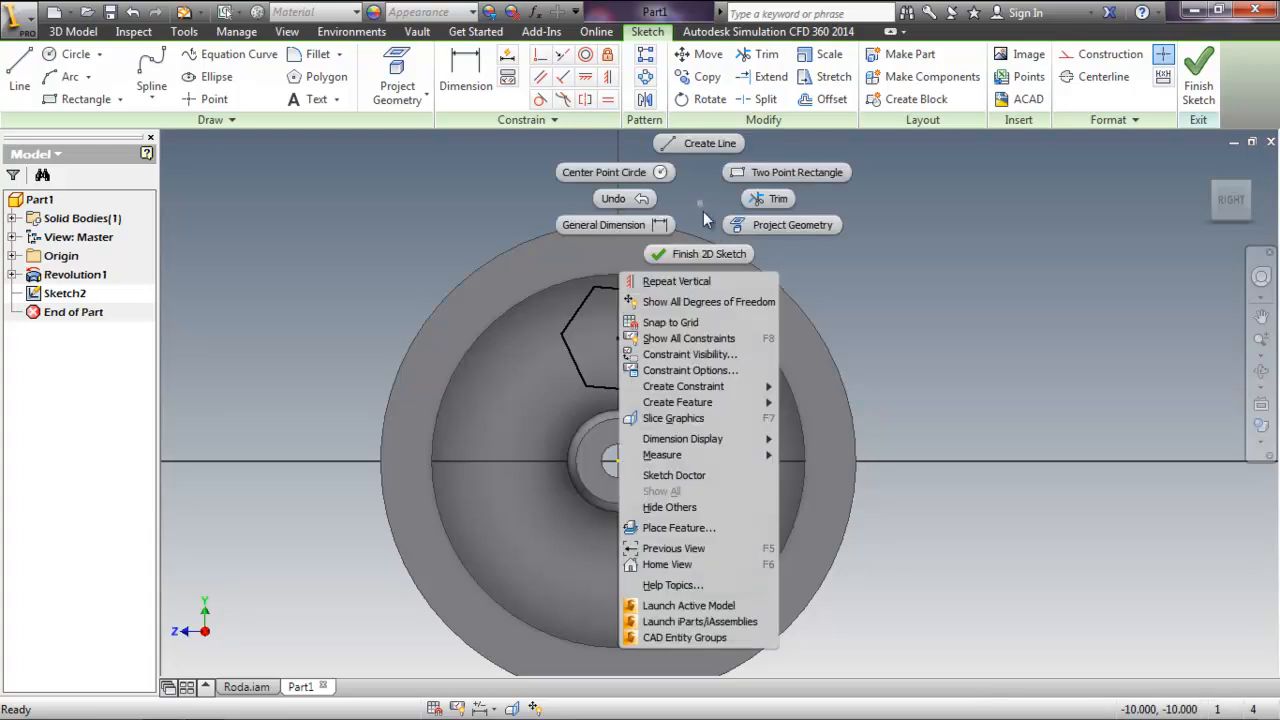
click(700, 301)
right_click(752, 190)
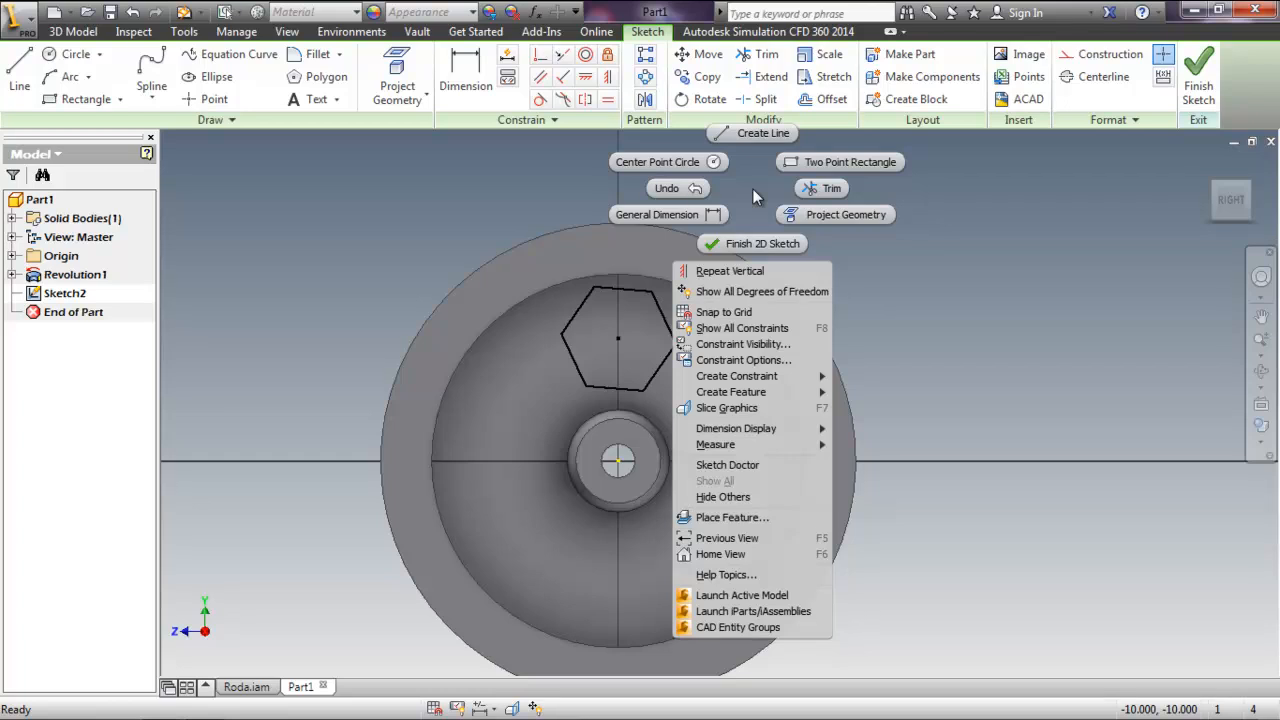
click(740, 295)
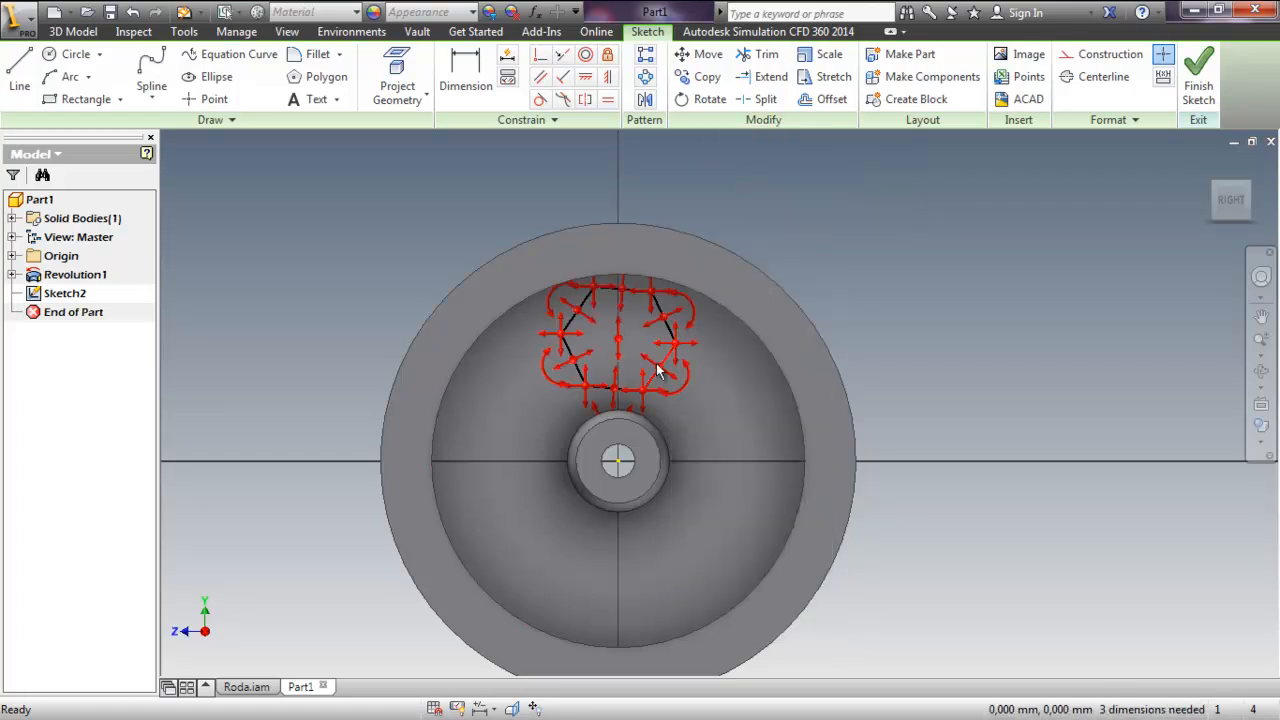
- Enlarge and rotate the hexagon by its corner to try out the displayed degrees of freedom
scroll(656, 363, up, 6)
scroll(650, 385, down, 2)
middle_drag(728, 336, 733, 377)
mouse_move(785, 323)
mouse_down()
mouse_move(823, 320)
mouse_move(823, 383)
mouse_move(863, 423)
mouse_move(939, 389)
mouse_up()
scroll(641, 348, up, 3)
scroll(636, 365, up, 2)
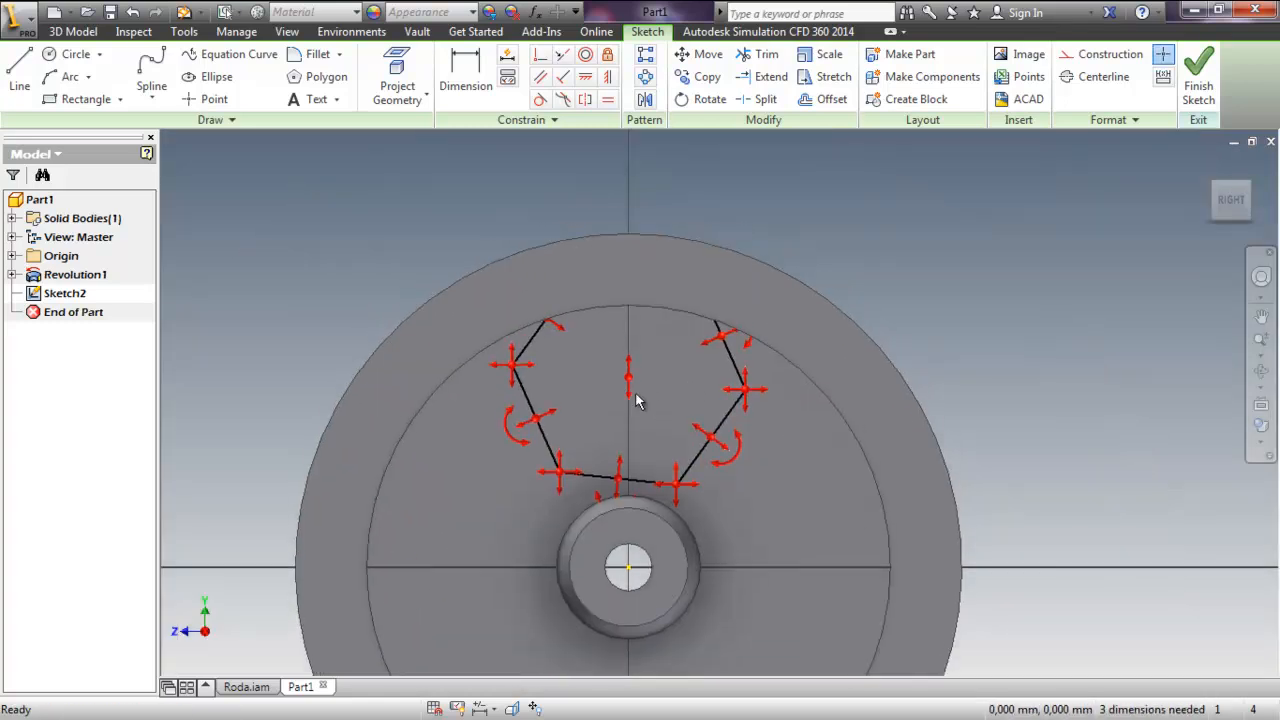
scroll(688, 492, down, 3)
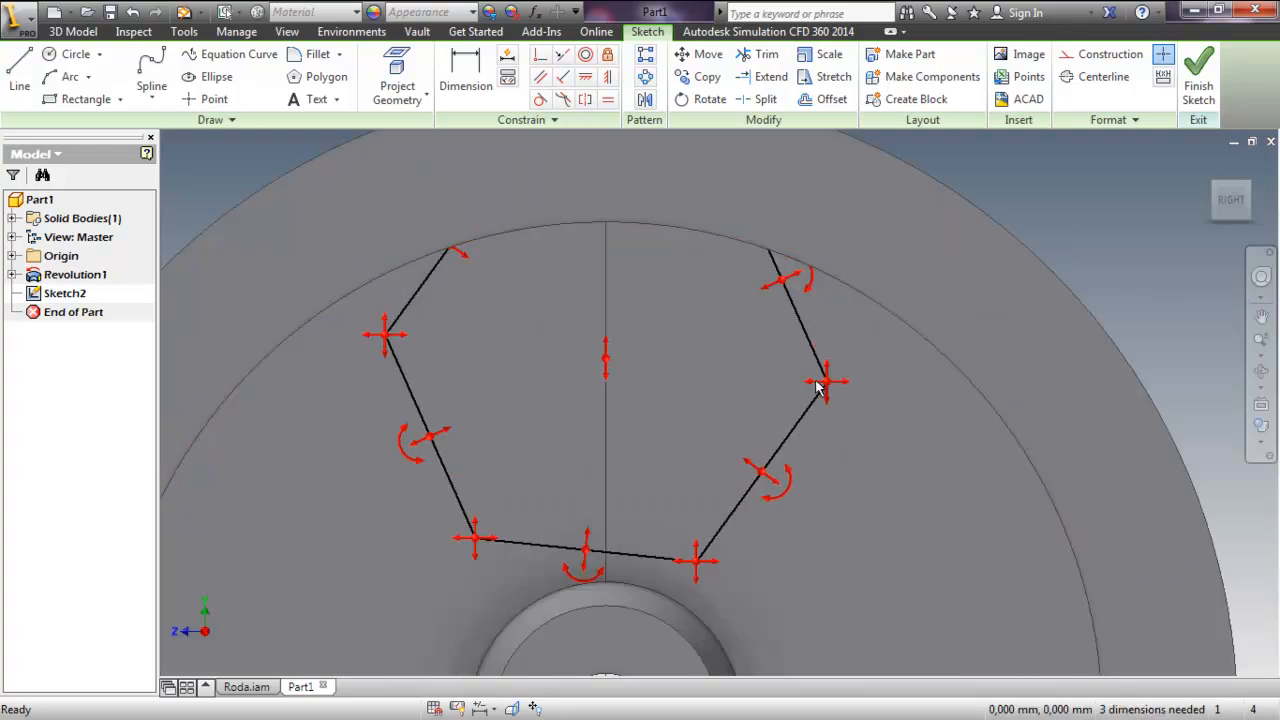
mouse_move(826, 390)
mouse_down()
mouse_move(800, 282)
mouse_move(700, 368)
mouse_move(822, 418)
mouse_move(762, 538)
mouse_move(774, 537)
mouse_move(786, 471)
mouse_up()
- Dimension the vertical distance between the wheel's center and the hexagon's center as 8 mm
click(452, 84)
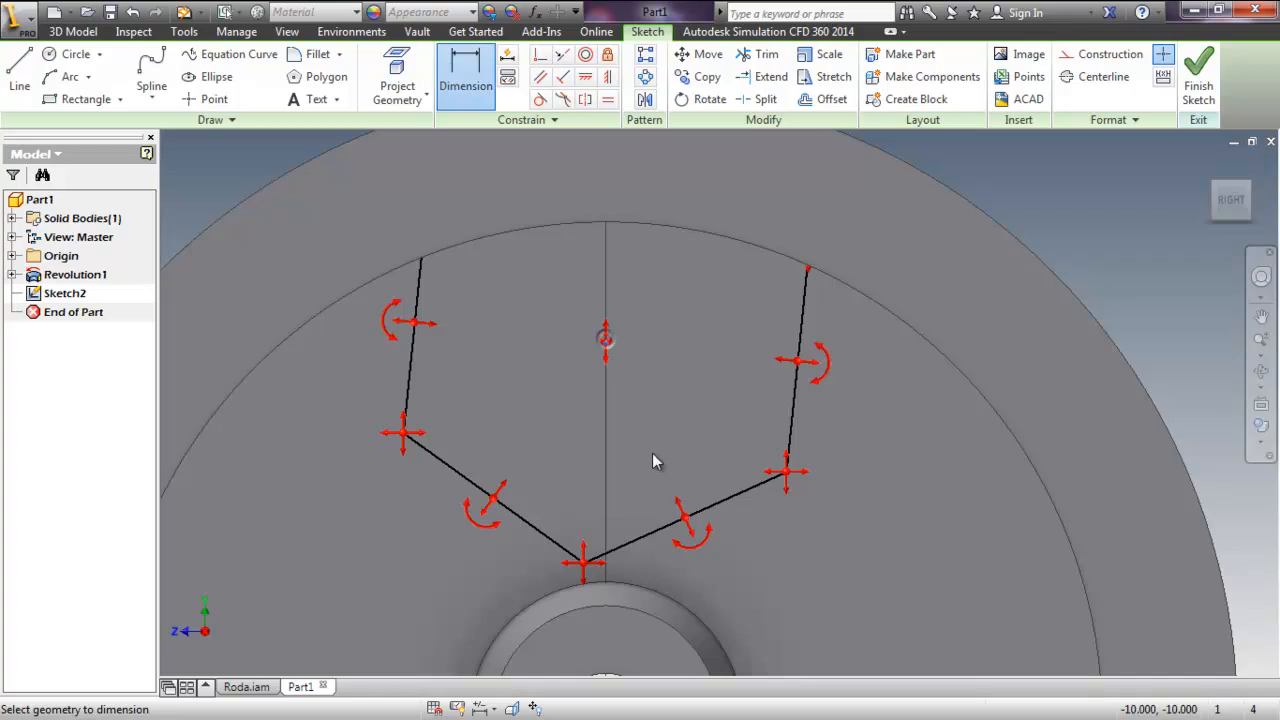
middle_drag(652, 453, 637, 364)
click(595, 630)
click(881, 418)
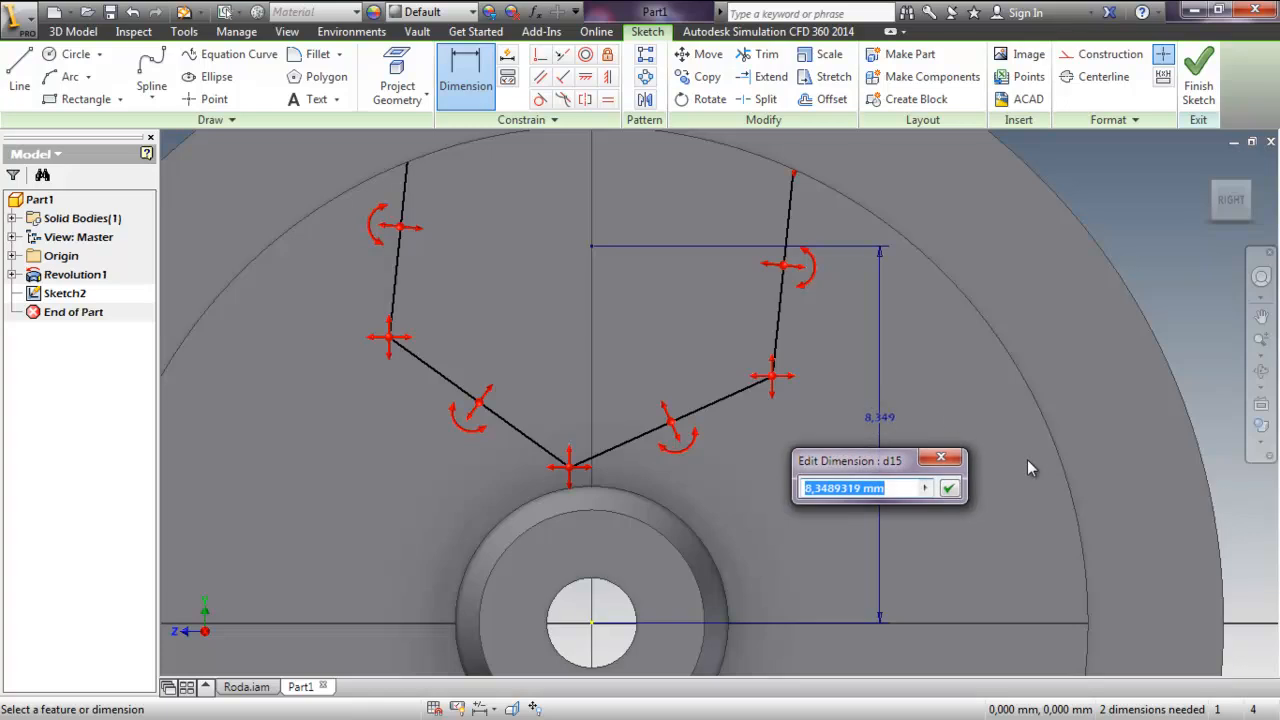
text(8)
key(Return)
key(Escape)
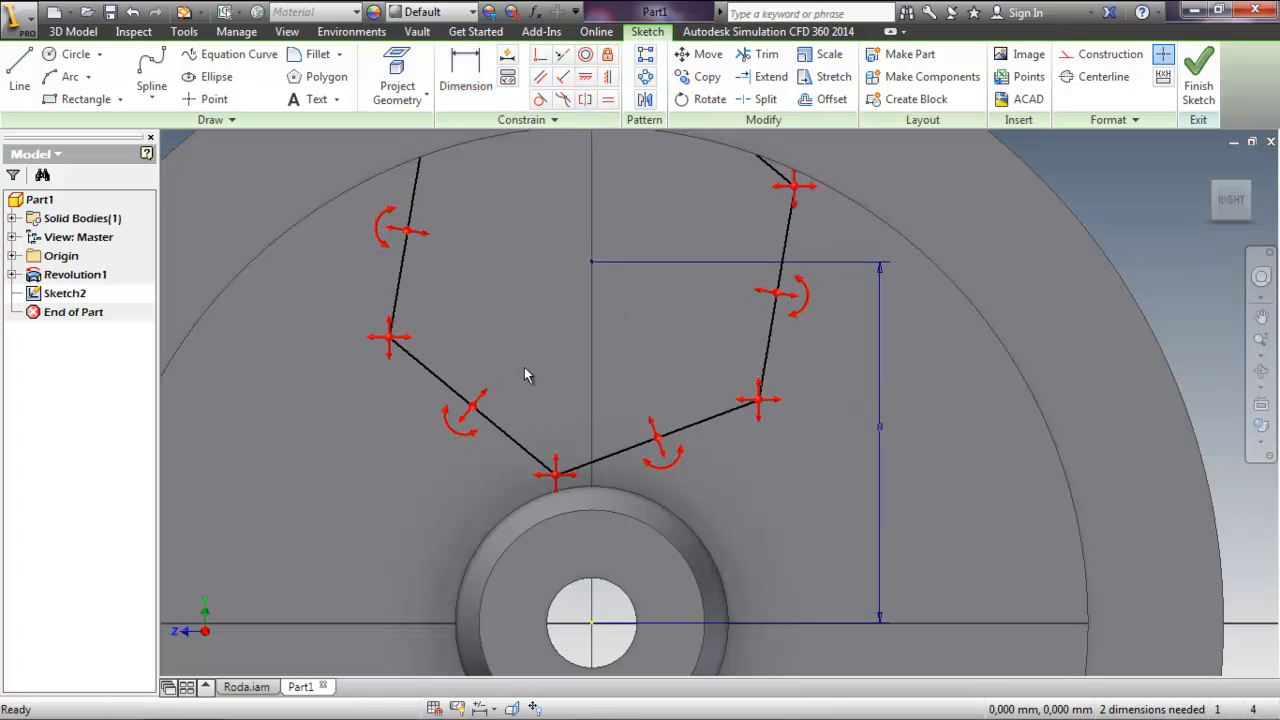
- Apply a Horizontal constraint to the hexagon's lower edge and shrink the hexagon so it fits between hub and rim
scroll(608, 470, down, 3)
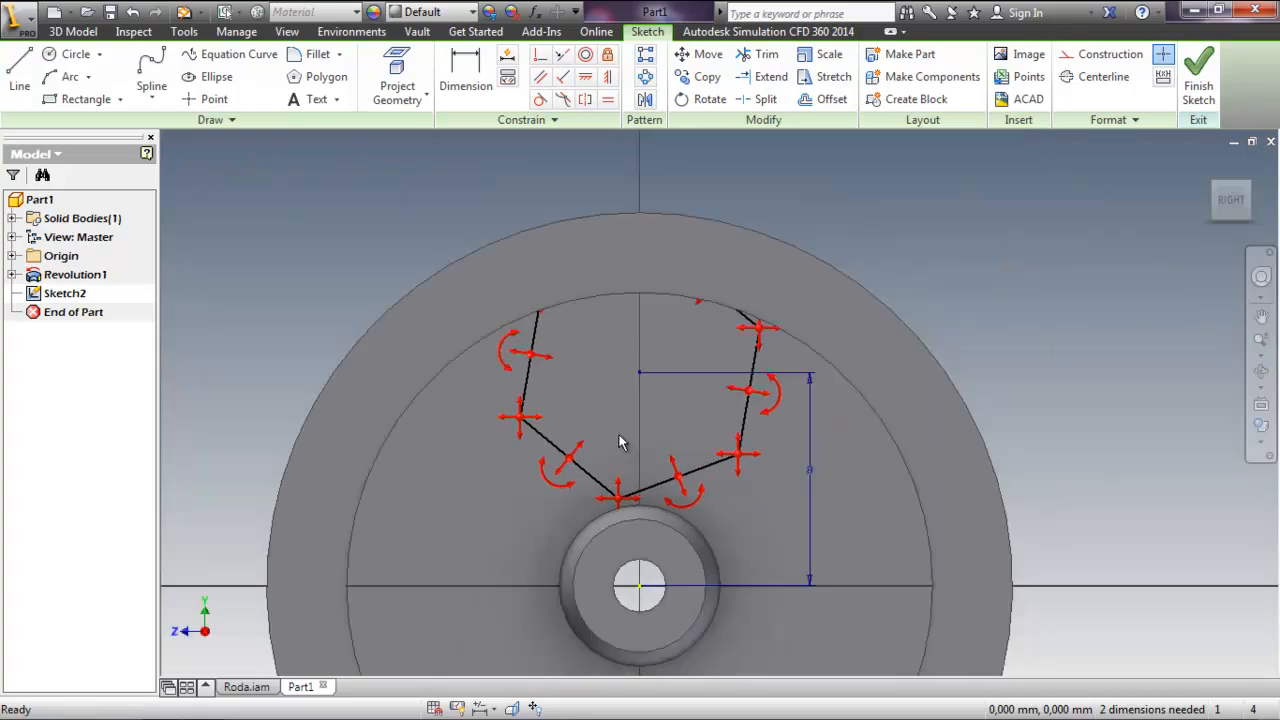
click(590, 78)
click(588, 489)
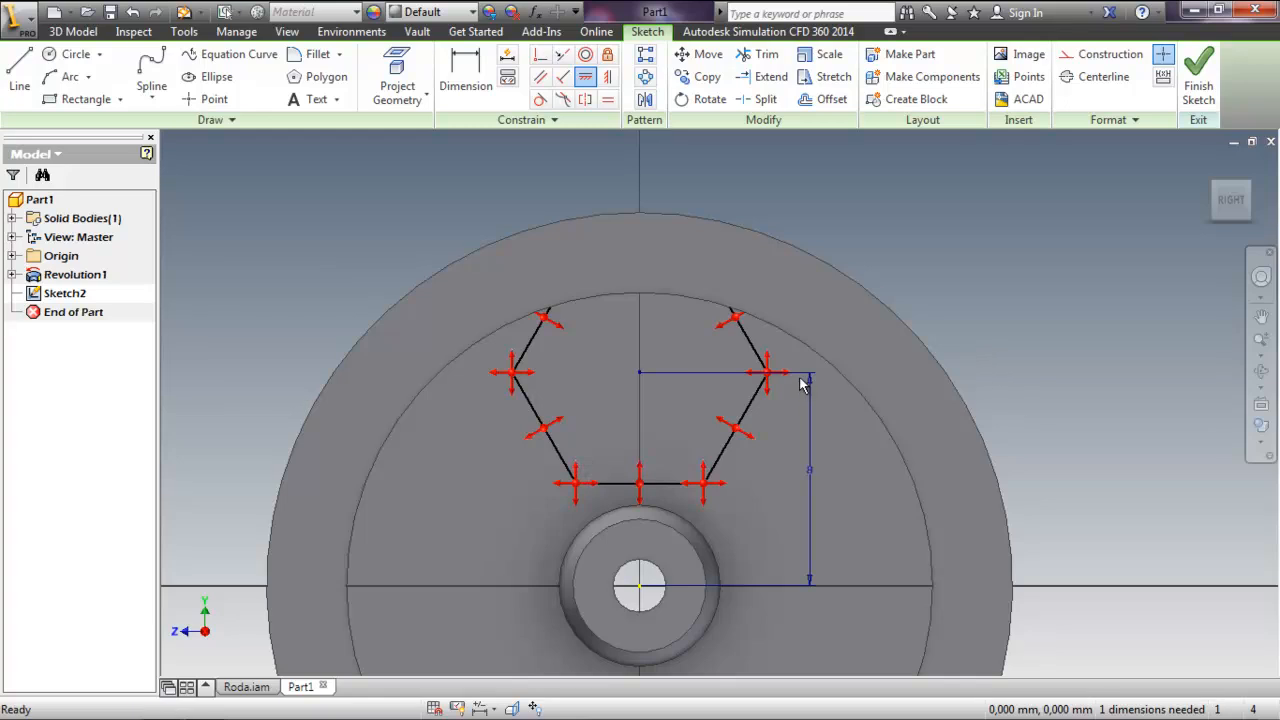
drag(646, 485, 640, 416)
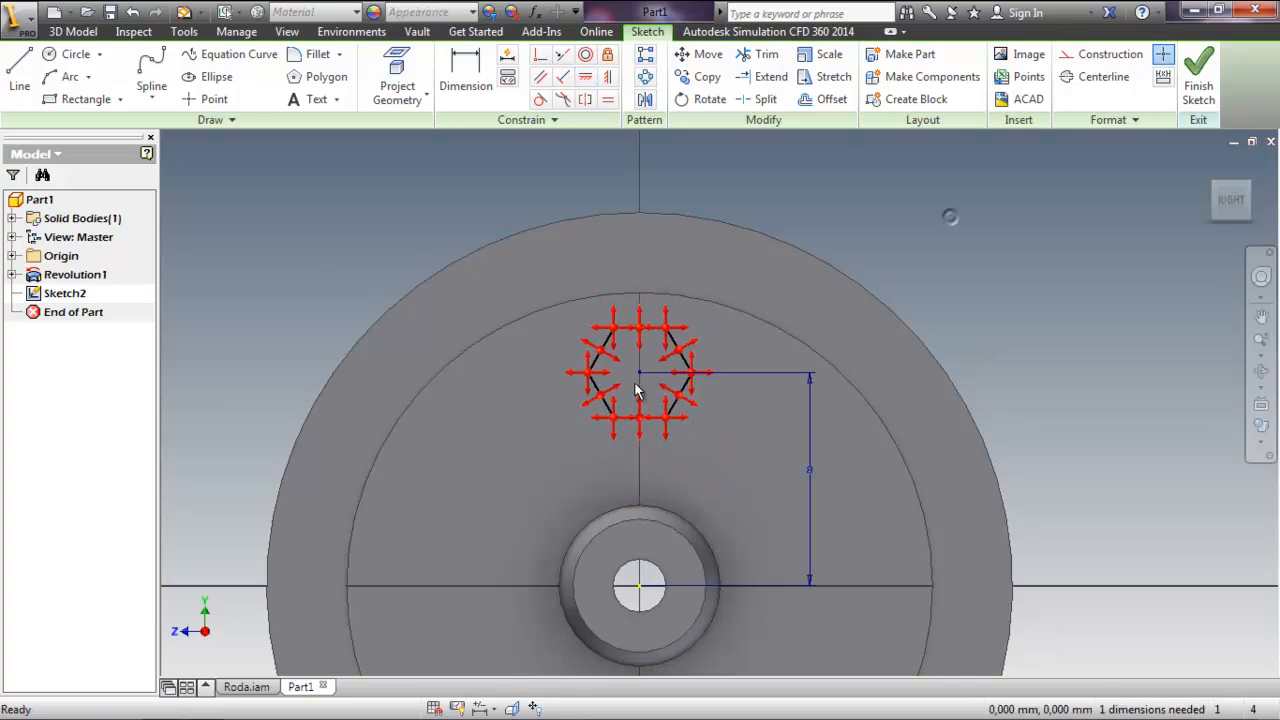
- Dimension the distance from the hexagon's center to its upper edge as 2 mm
scroll(640, 372, up, 3)
middle_drag(798, 464, 768, 436)
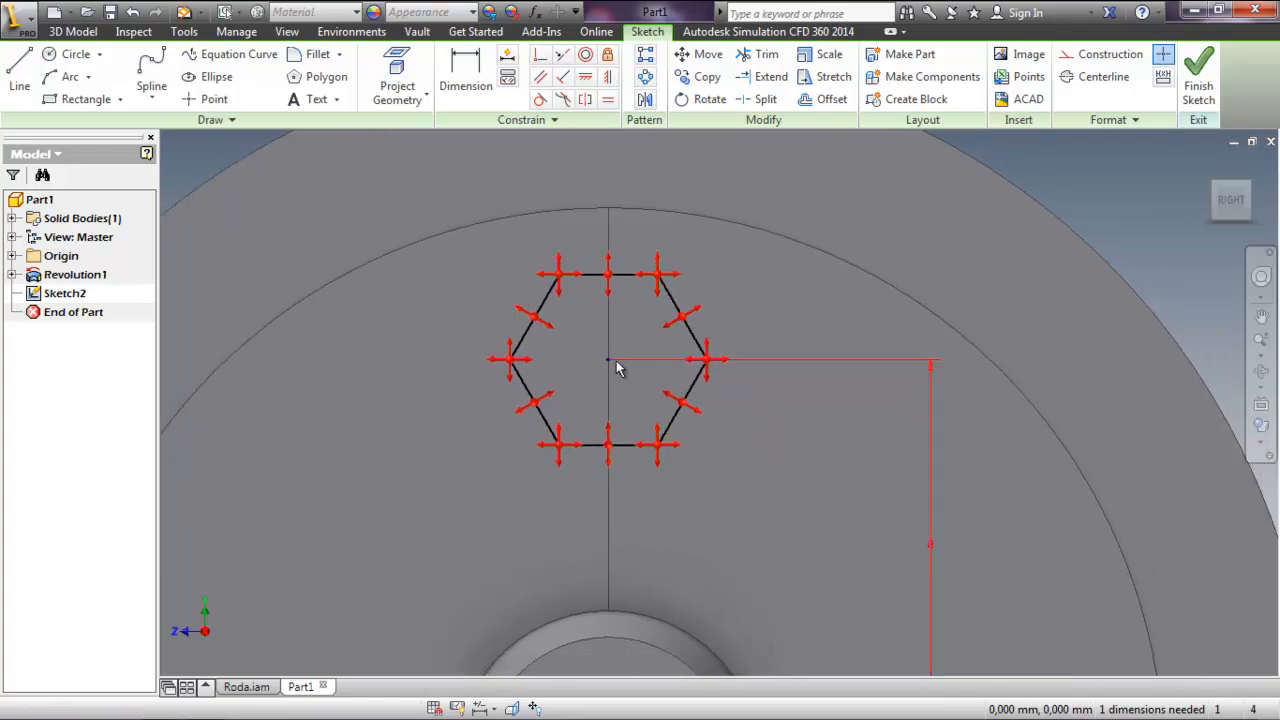
key(d)
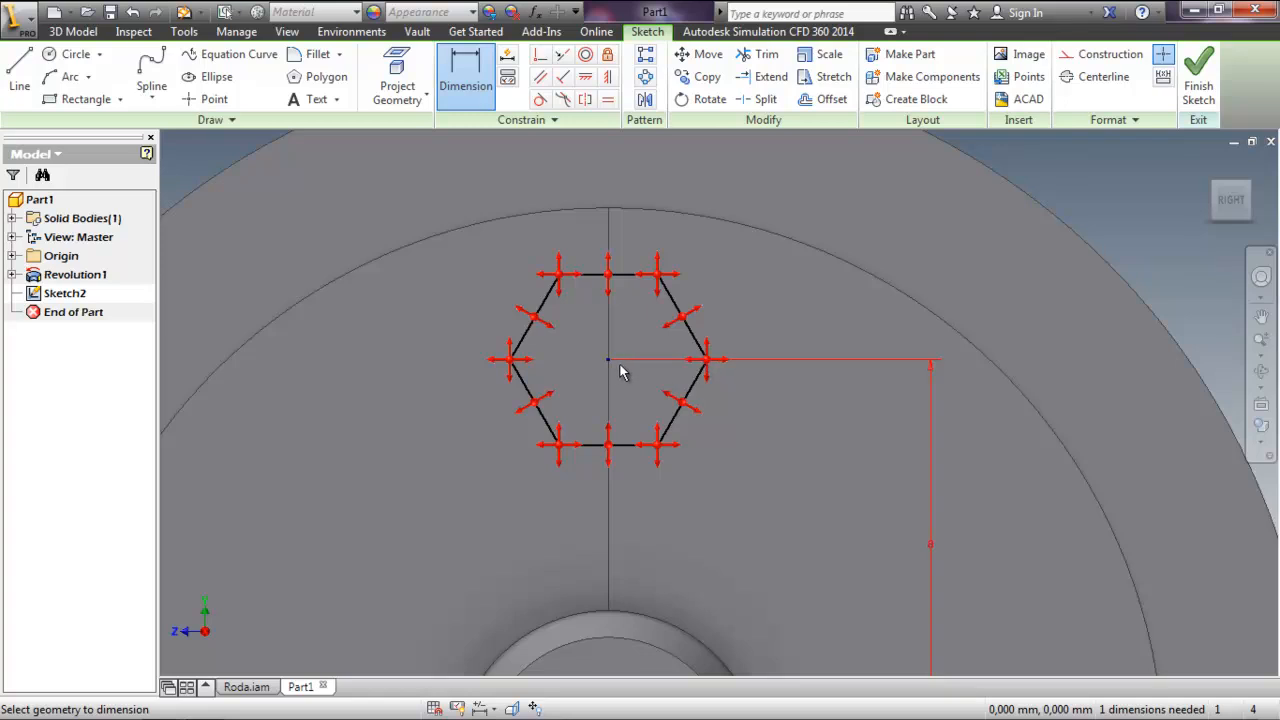
click(609, 360)
click(633, 279)
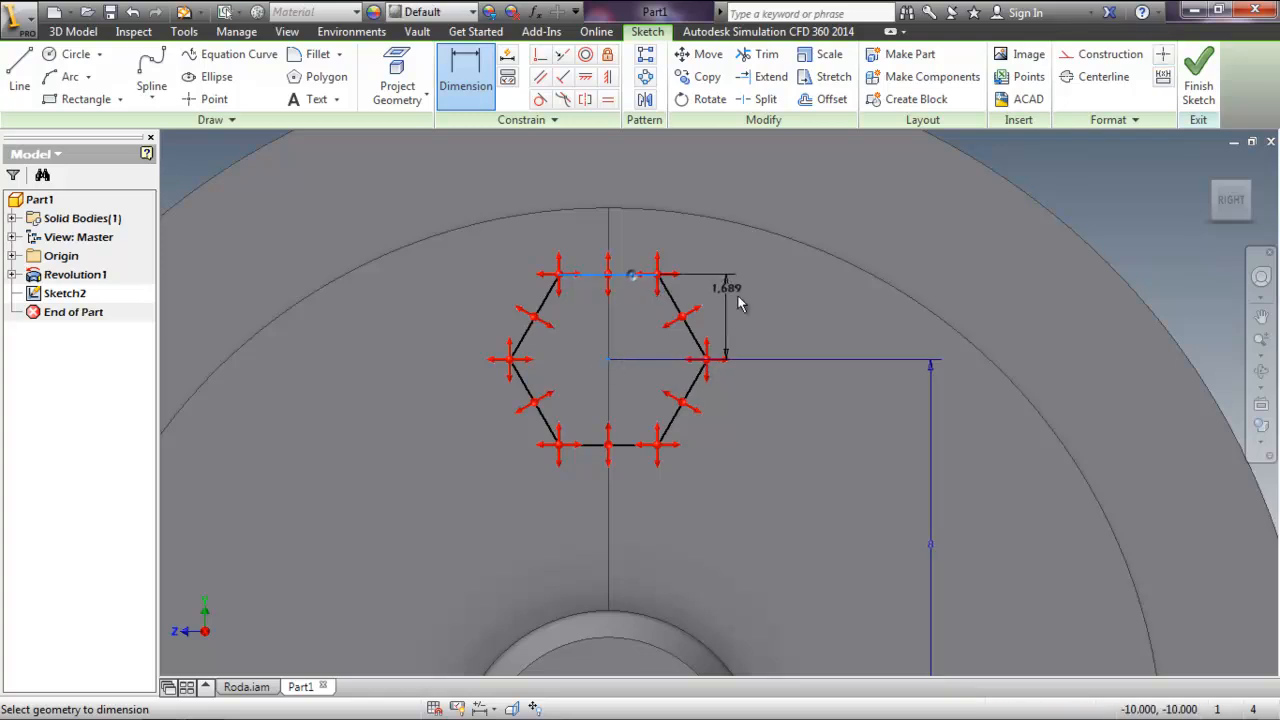
click(823, 318)
text(2)
key(Return)
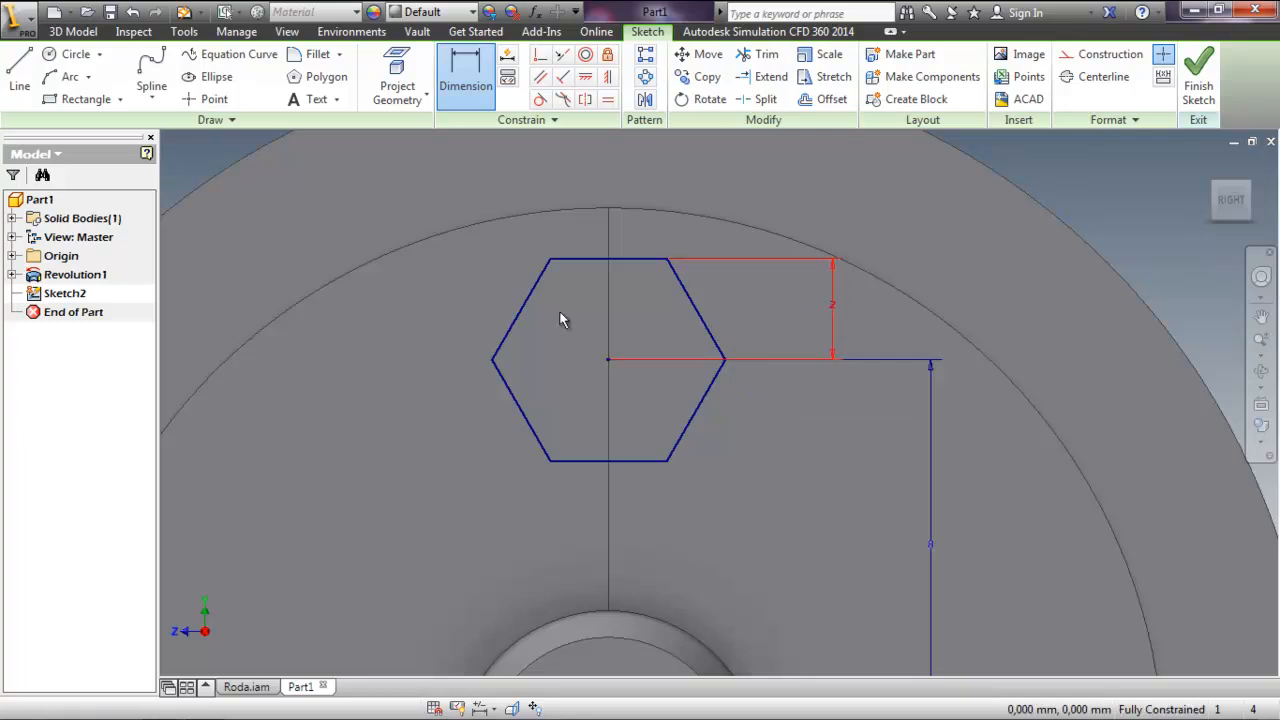
key(Escape)
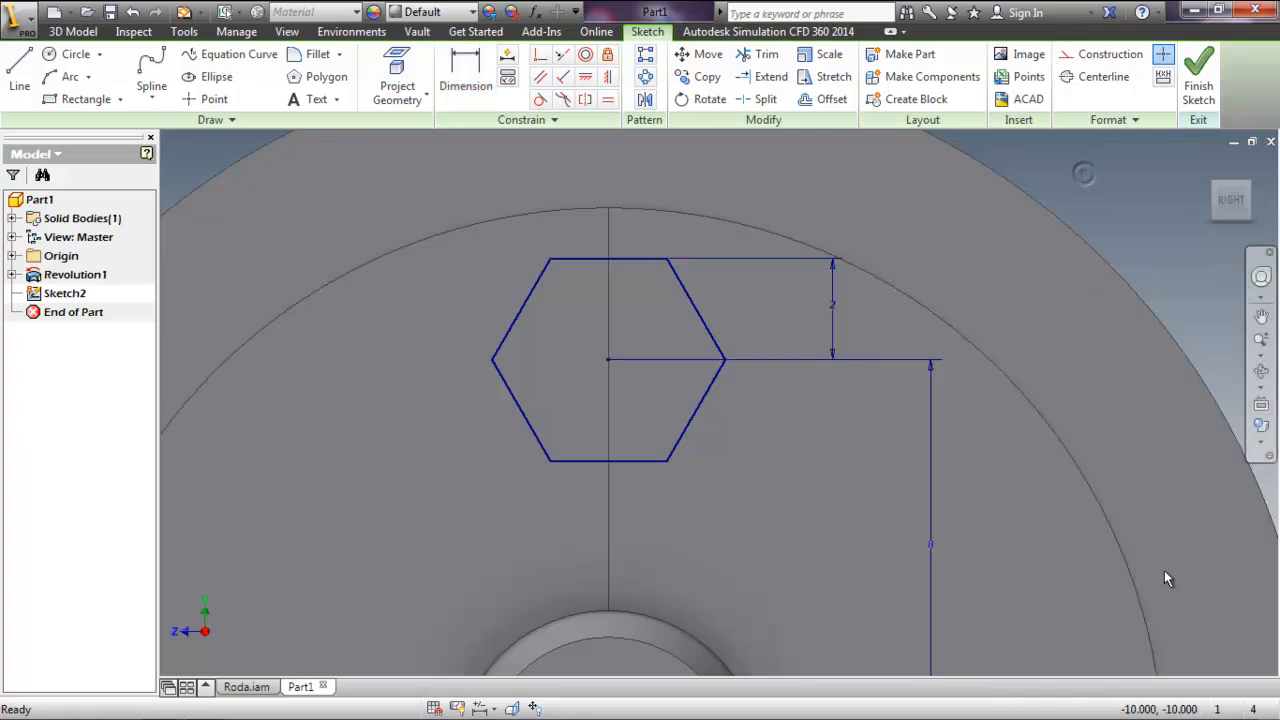
- Hide all degrees of freedom in the hexagon sketch
middle_drag(884, 459, 778, 432)
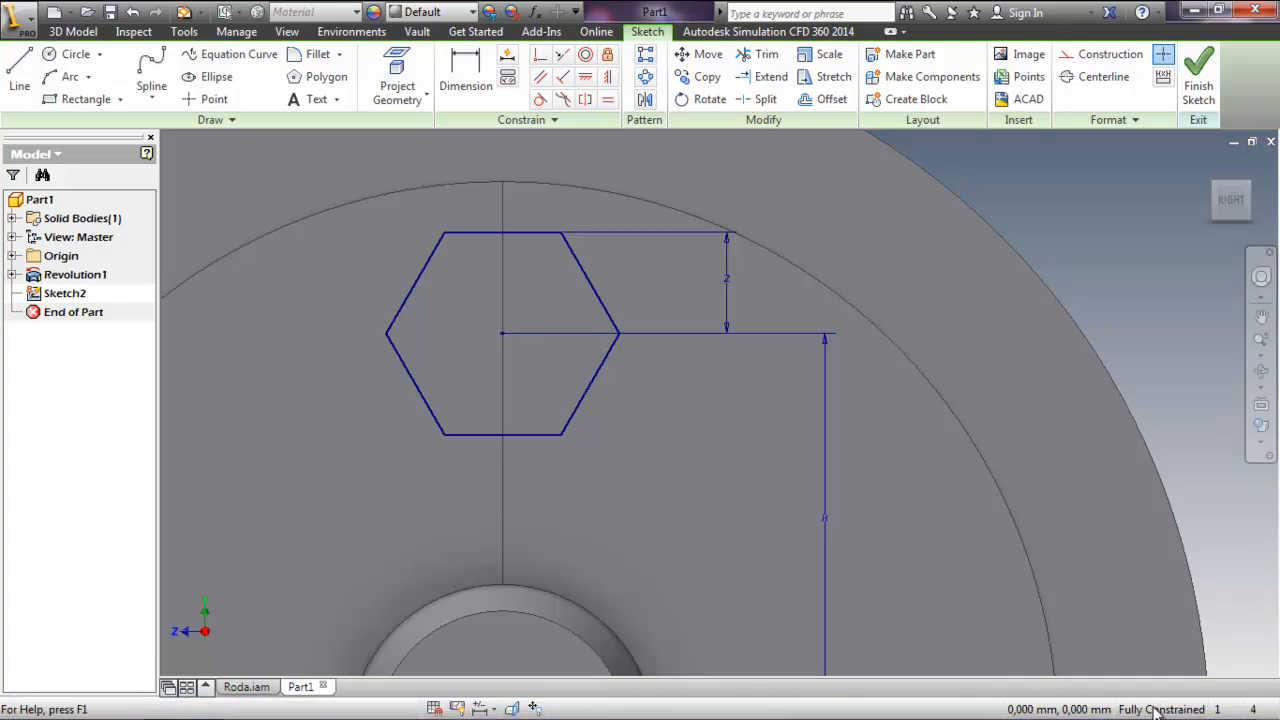
scroll(617, 418, up, 5)
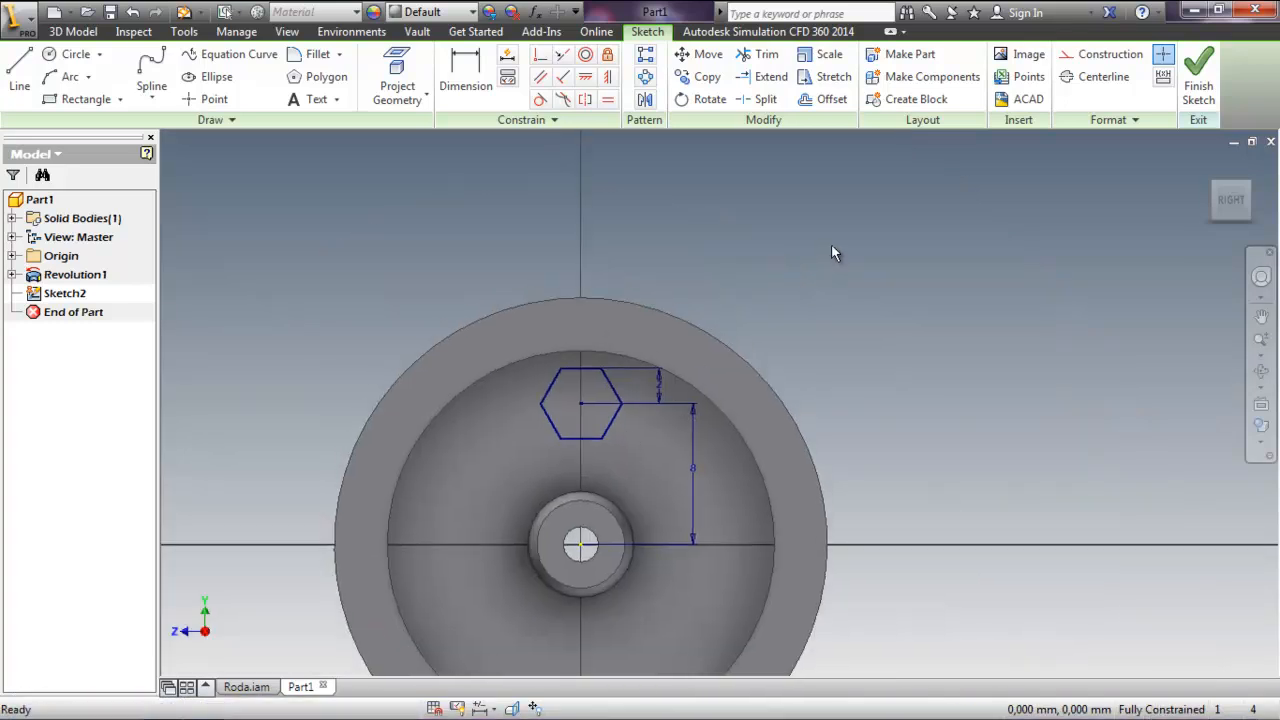
right_click(795, 244)
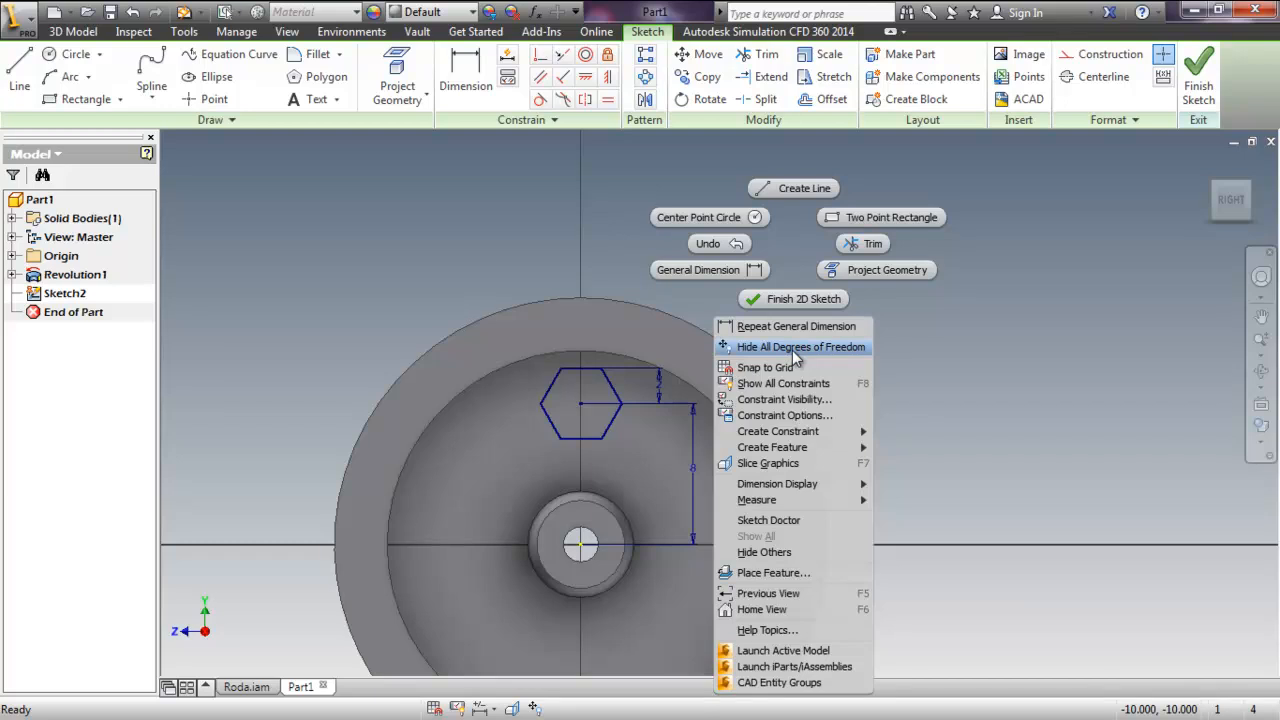
click(792, 350)
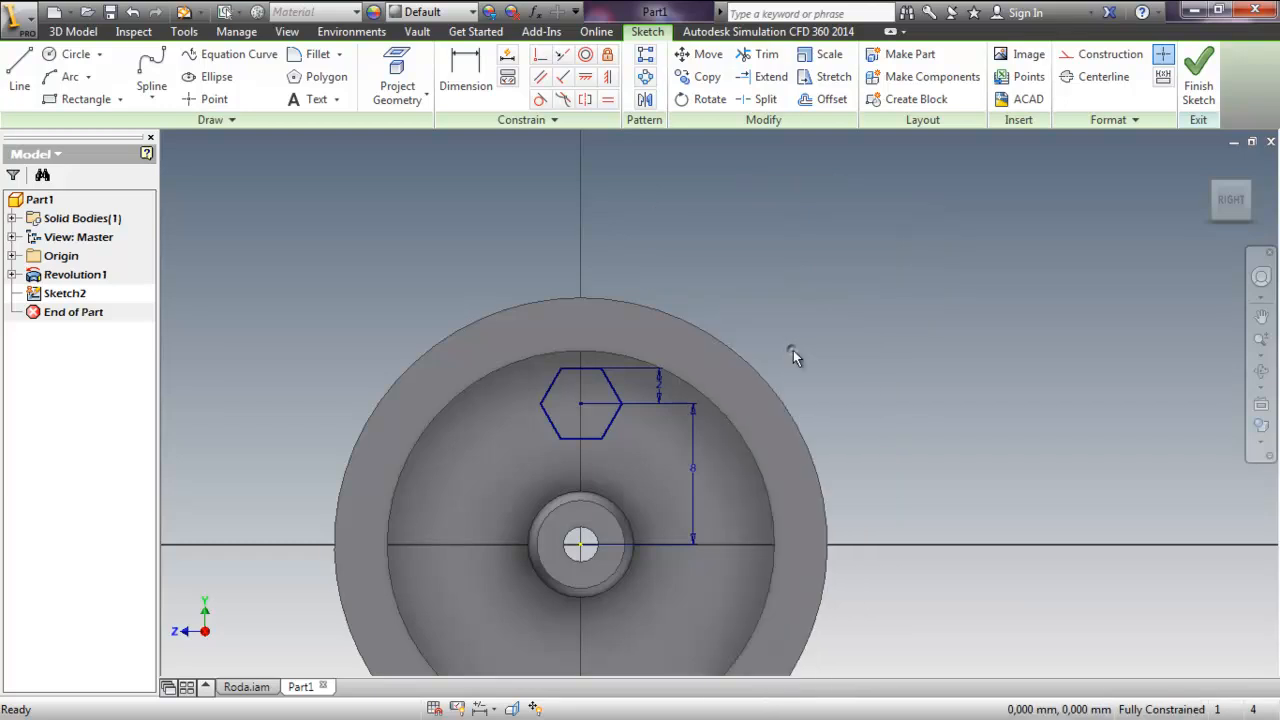
scroll(602, 420, down, 4)
middle_drag(602, 420, 577, 353)
scroll(577, 353, up, 2)
scroll(577, 353, up, 3)
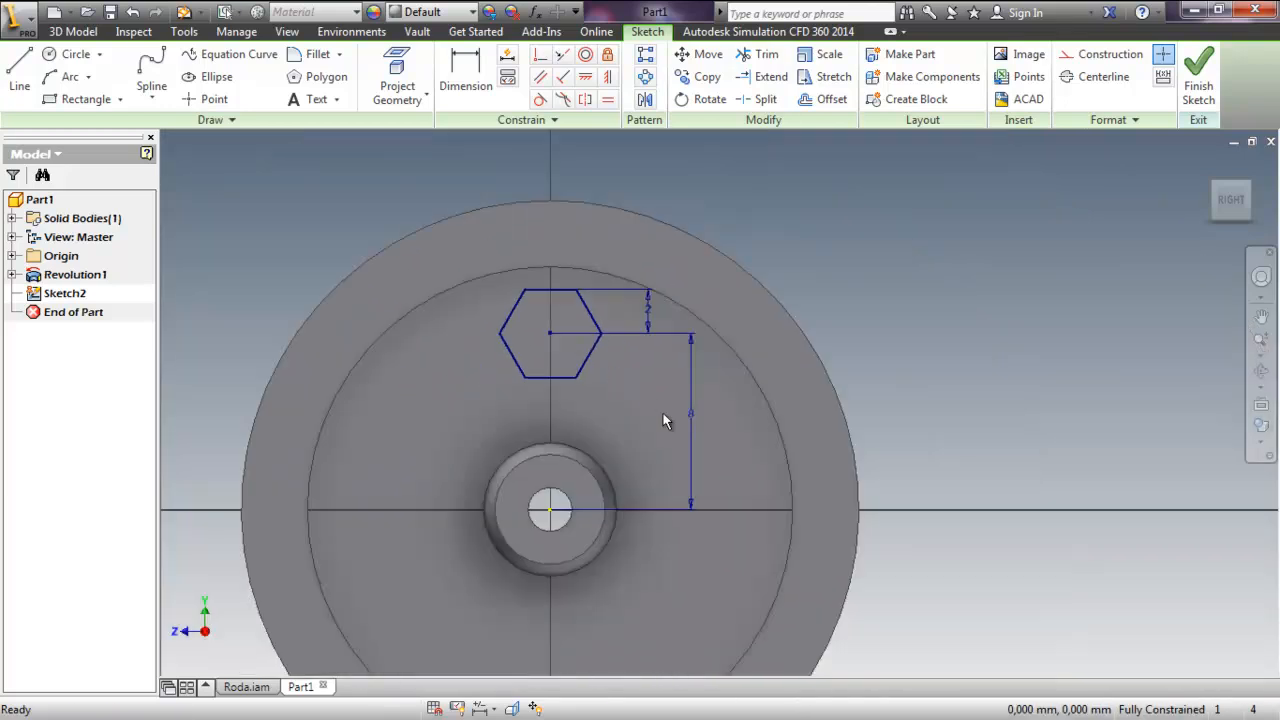
- Set the vertical distance between the wheel's center and the hexagon's center to 6.5 mm
click(684, 415)
text(15)
key(Return)
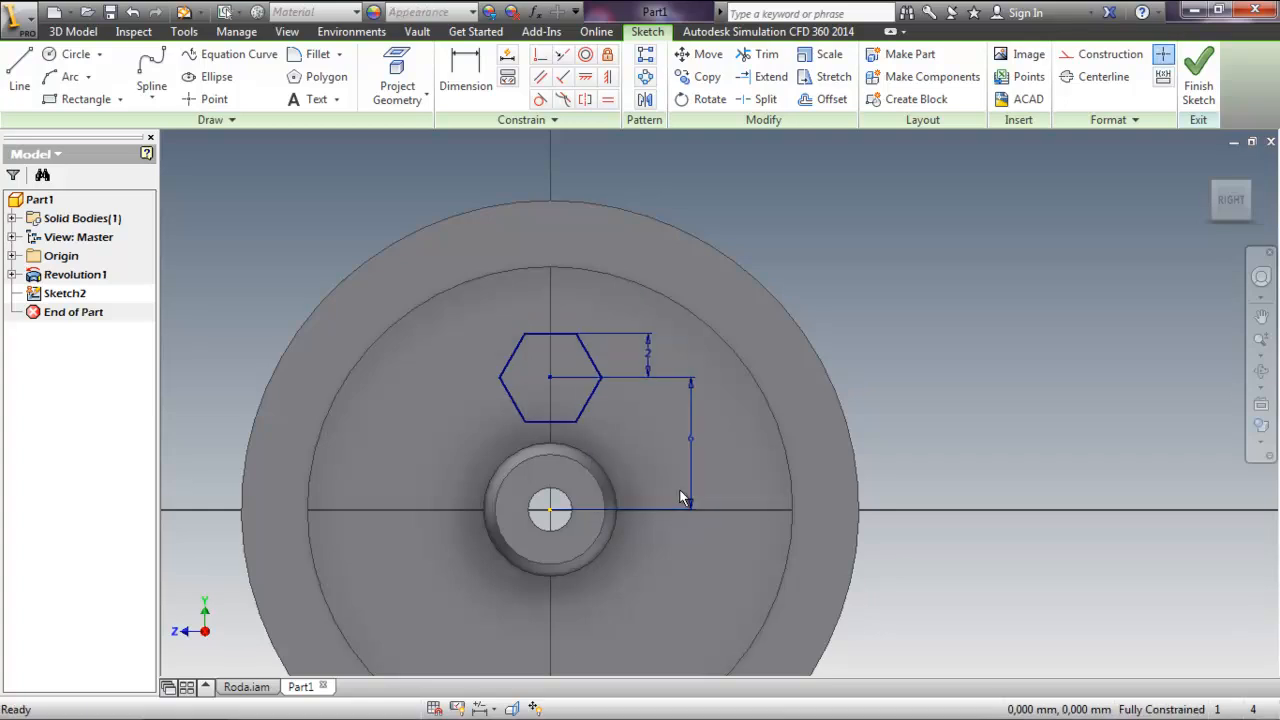
click(692, 436)
text(6.5)
key(Return)
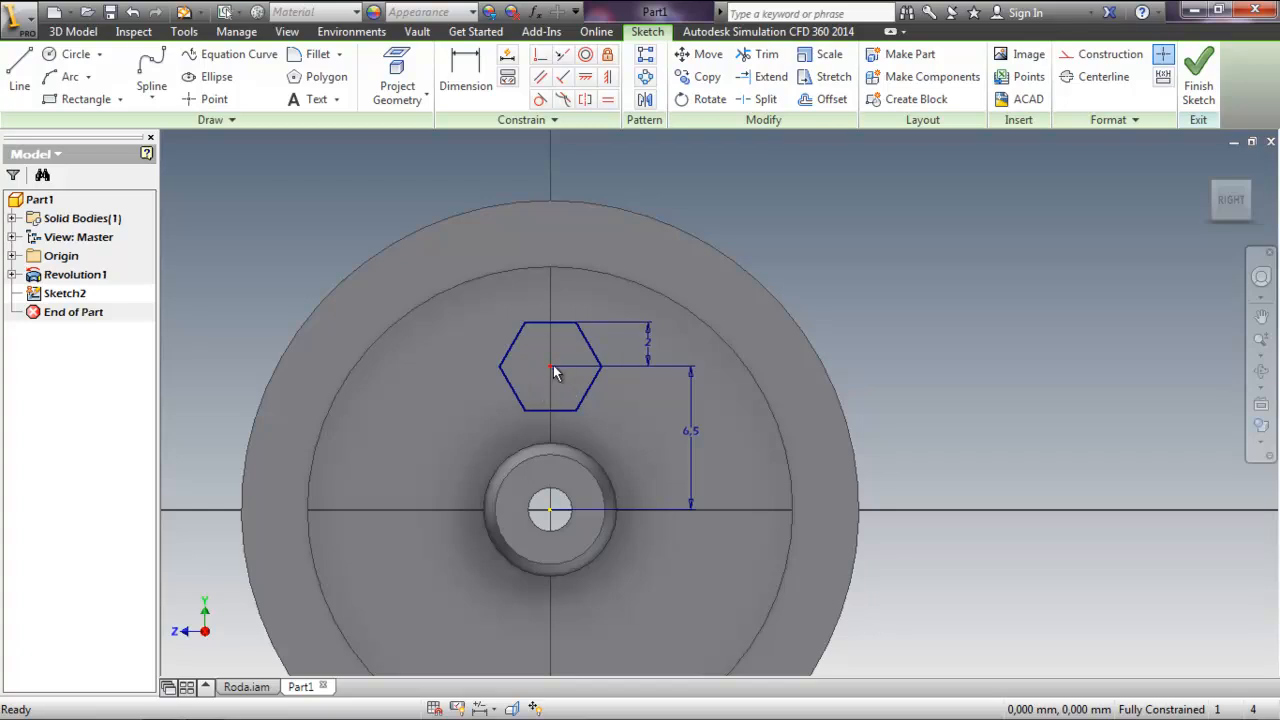
- Enlarge the hexagon by setting the distance from its center to its upper edge to 2.5 mm
click(651, 347)
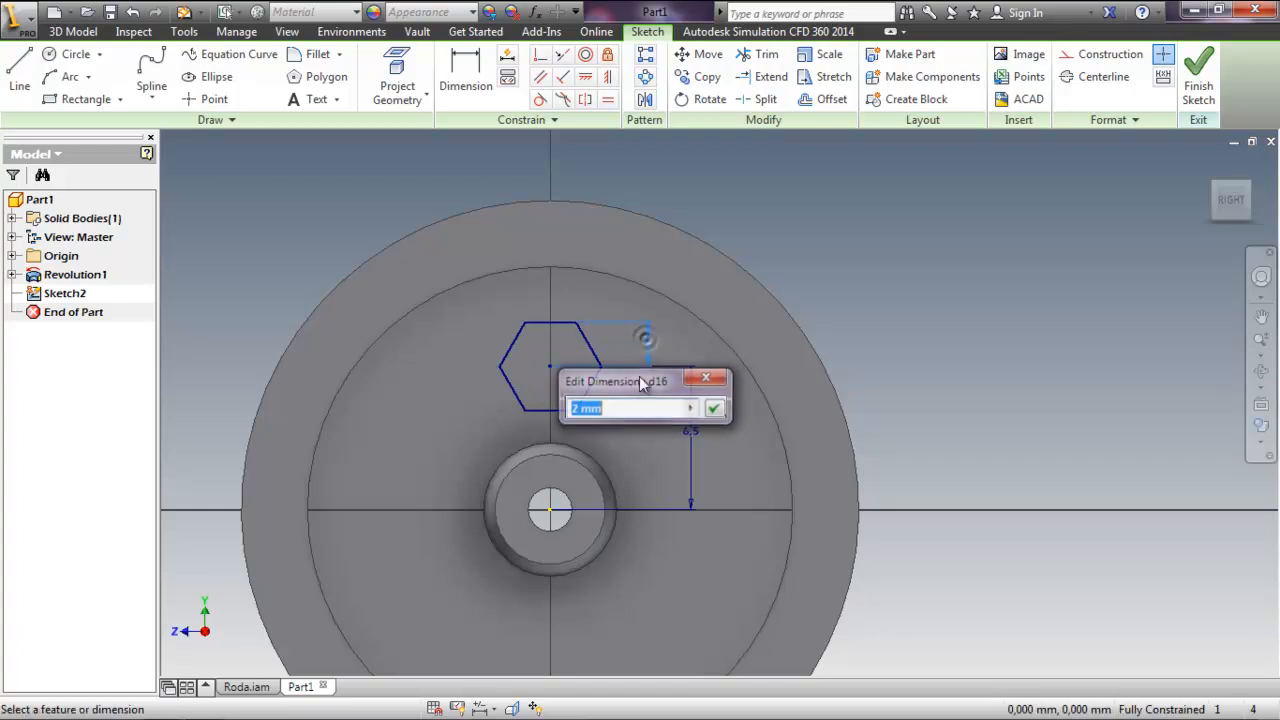
text(3)
key(Return)
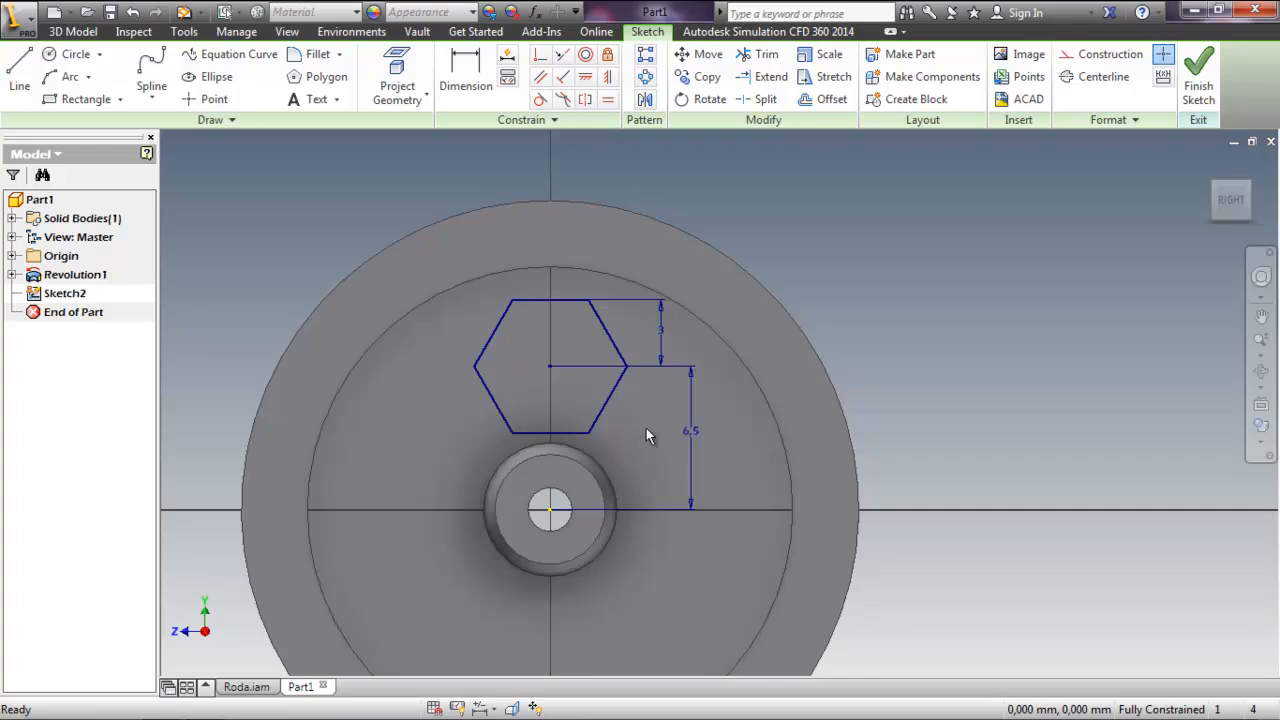
double_click(664, 333)
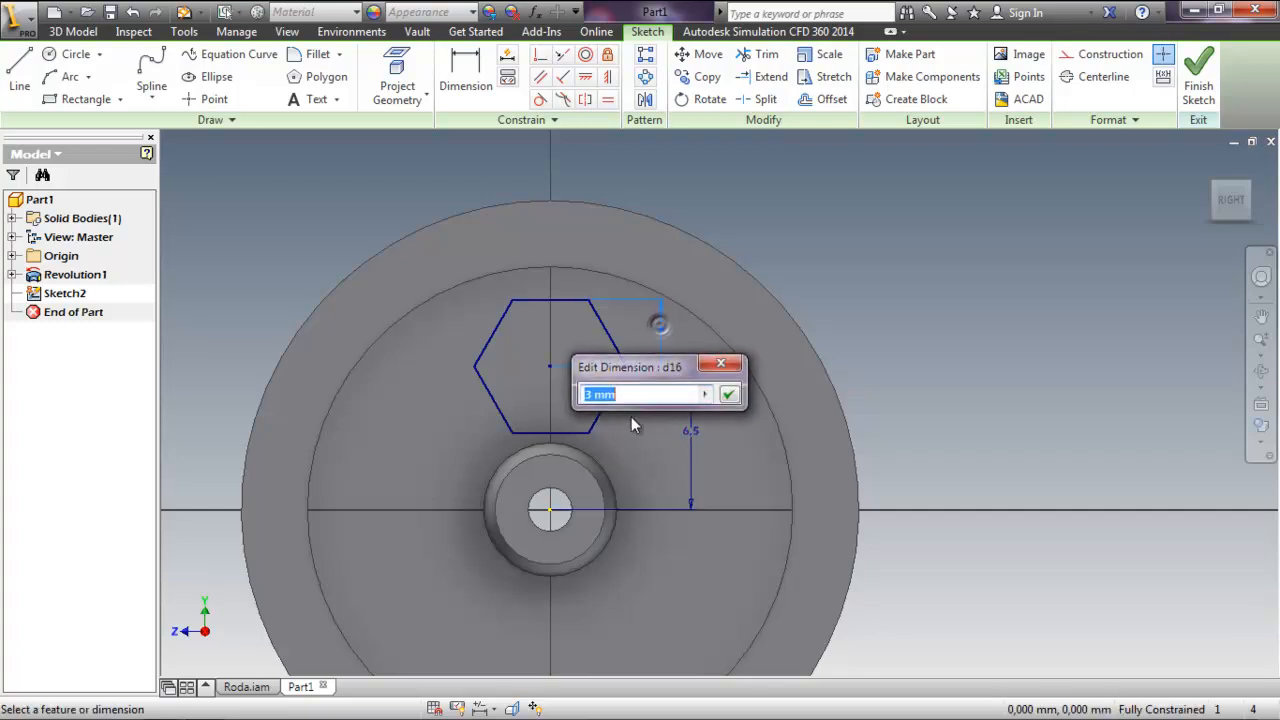
text(2.5)
key(Return)
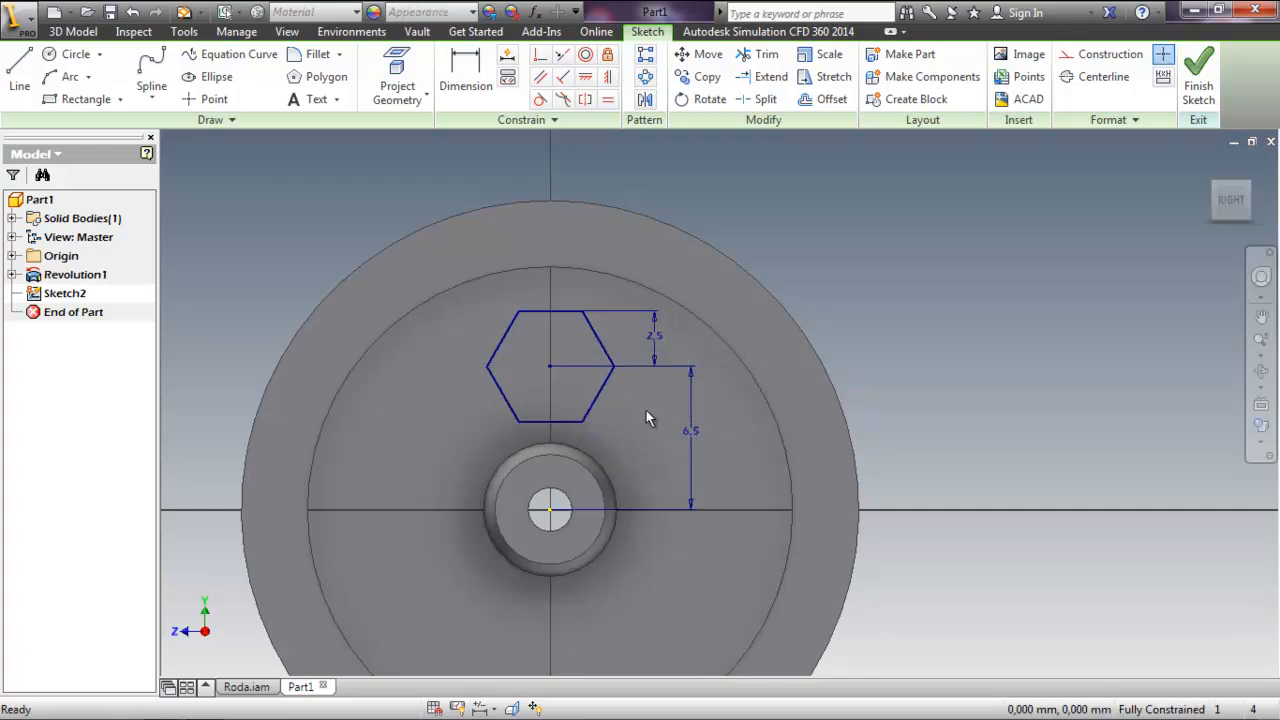
- Set the vertical distance between the wheel's center and the hexagon's center to 7 mm and finish the sketch
double_click(694, 426)
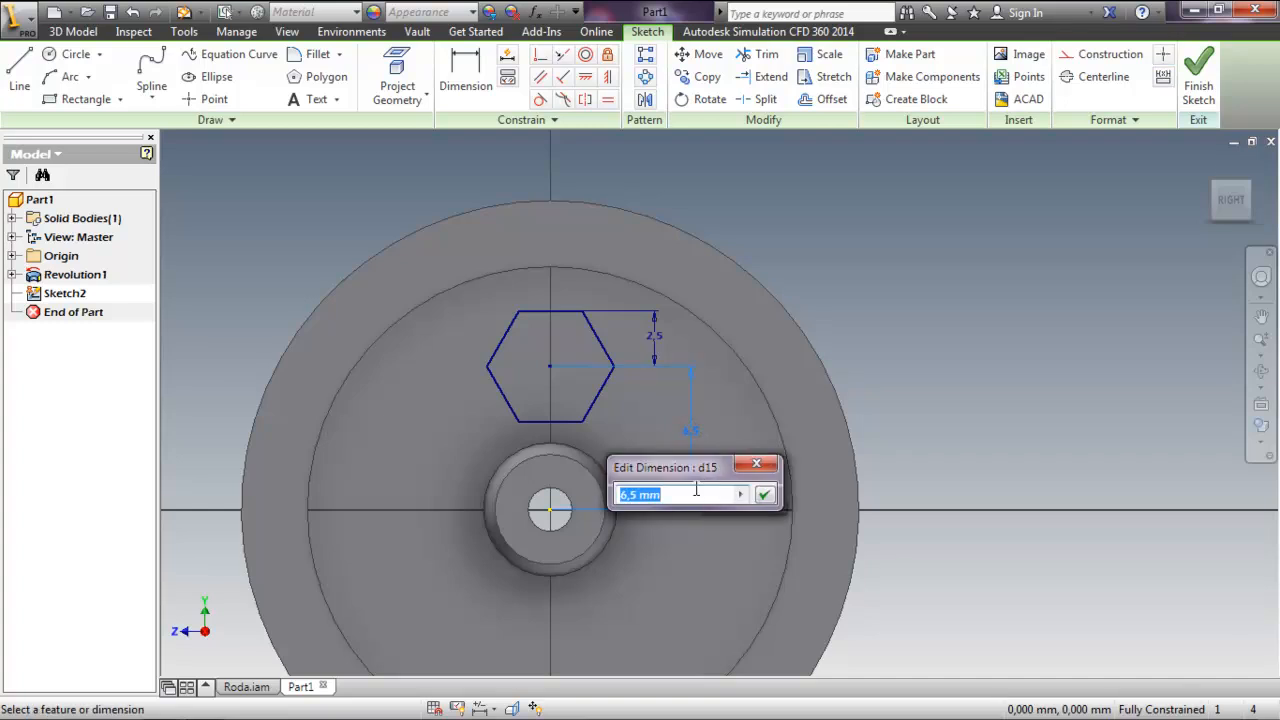
text(7)
key(Return)
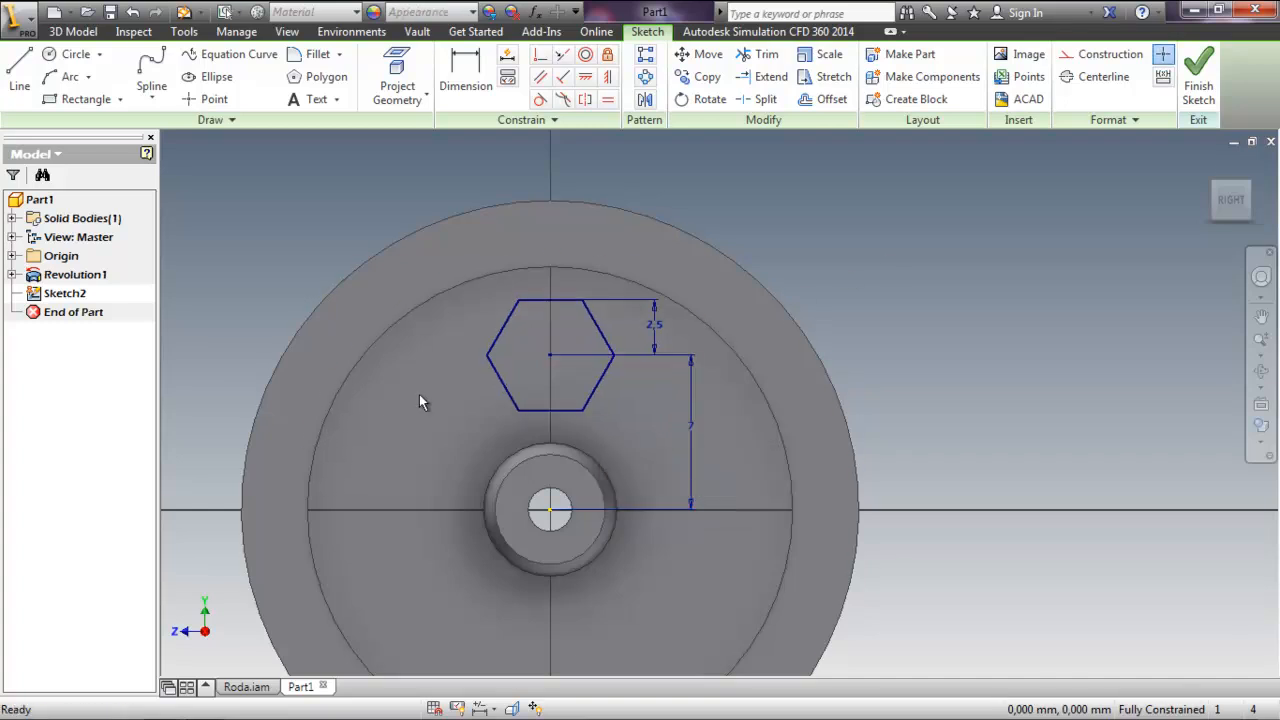
mouse_move(822, 408)
shift+middle_down()
mouse_move(733, 447)
mouse_move(816, 386)
shift+middle_up()
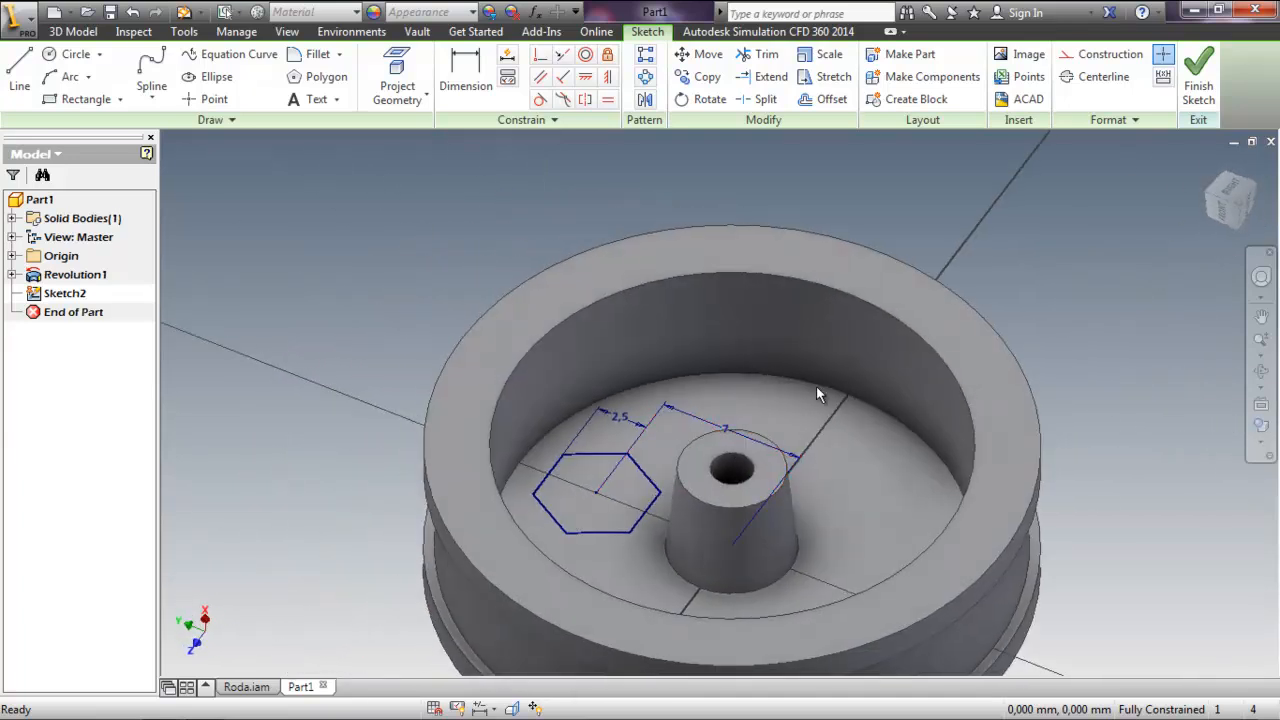
click(1200, 88)
- Extrude the hexagon profile as a cut through the wheel's web with extents set to All
middle_drag(1040, 262, 950, 233)
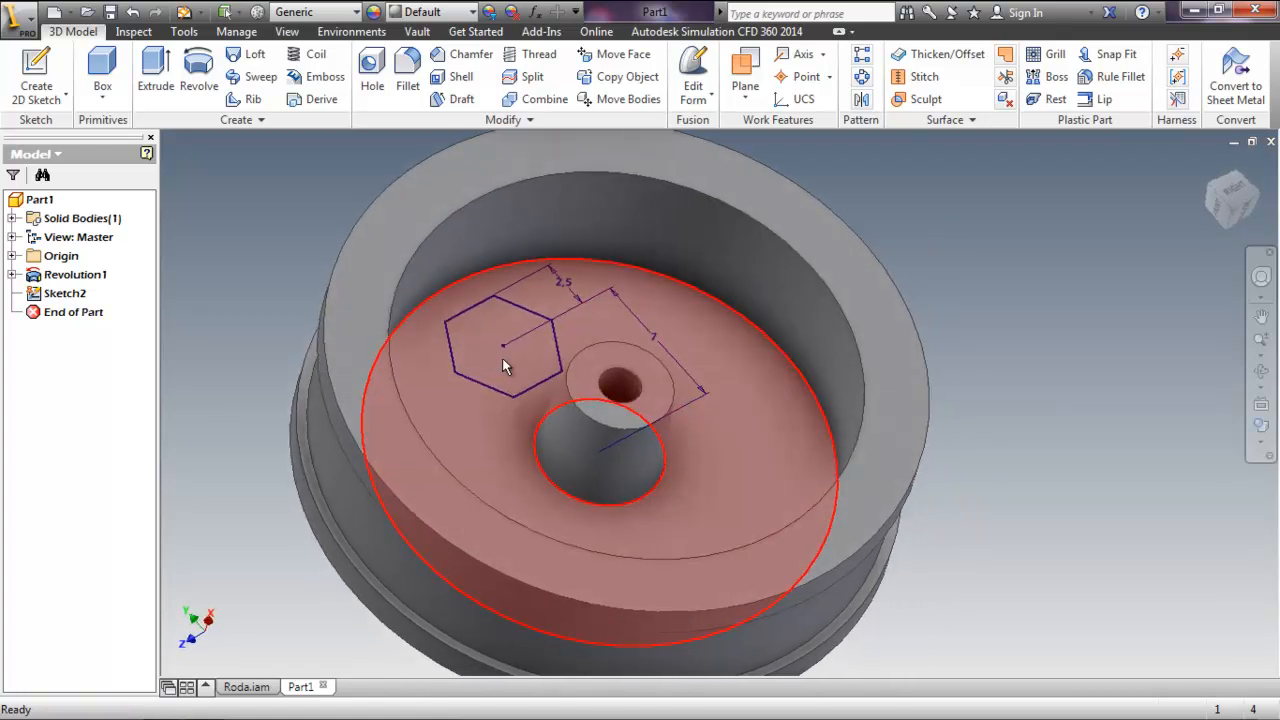
click(155, 70)
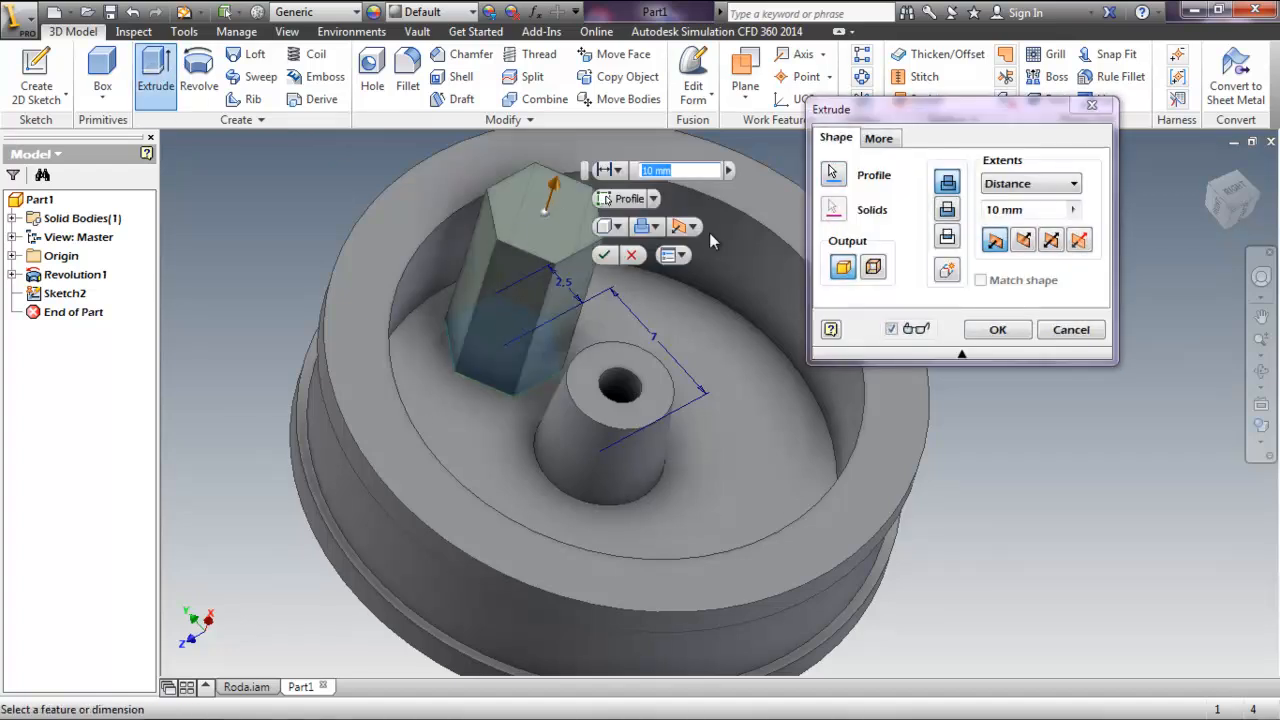
shift+middle_drag(496, 342, 700, 390)
click(947, 209)
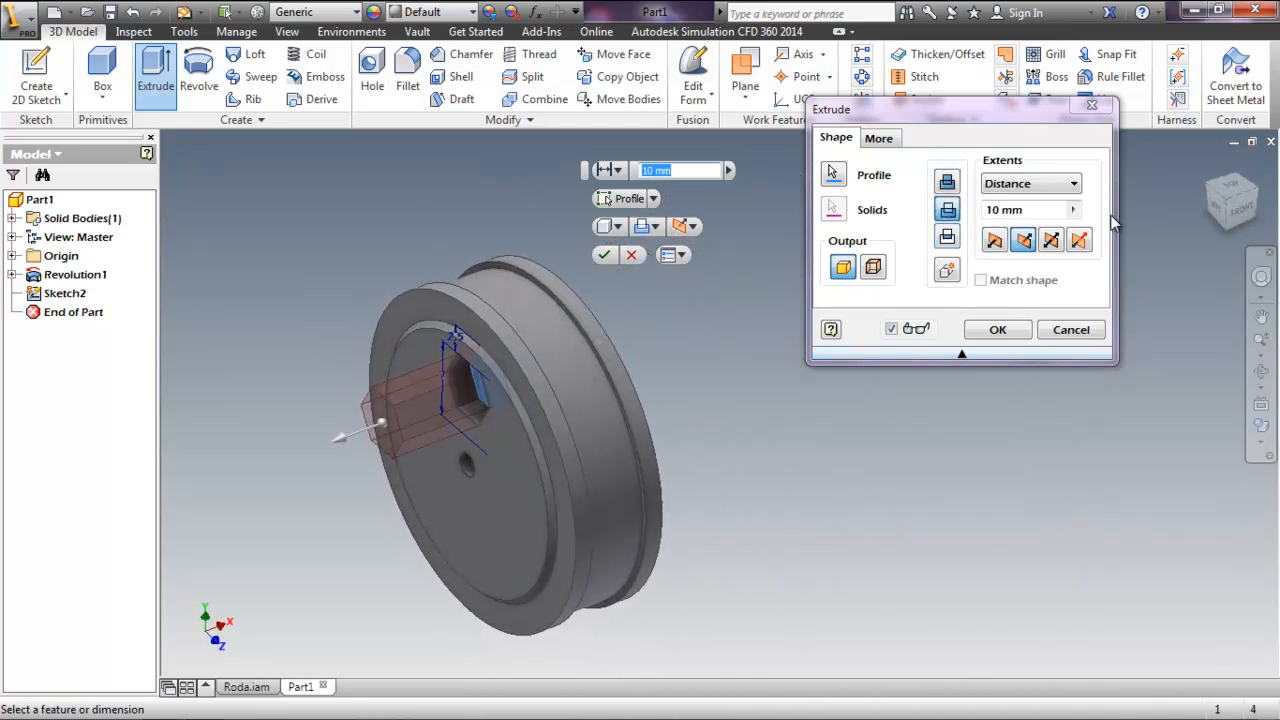
click(1071, 185)
click(1040, 199)
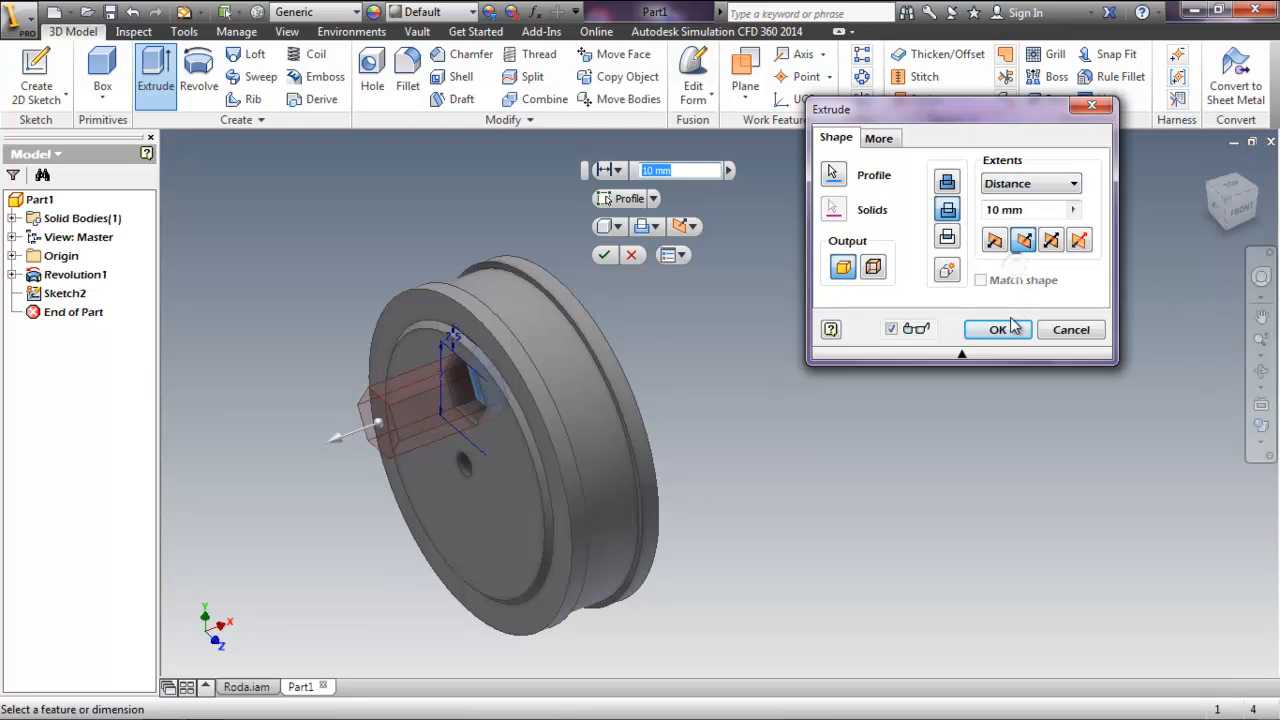
click(1045, 183)
click(1010, 261)
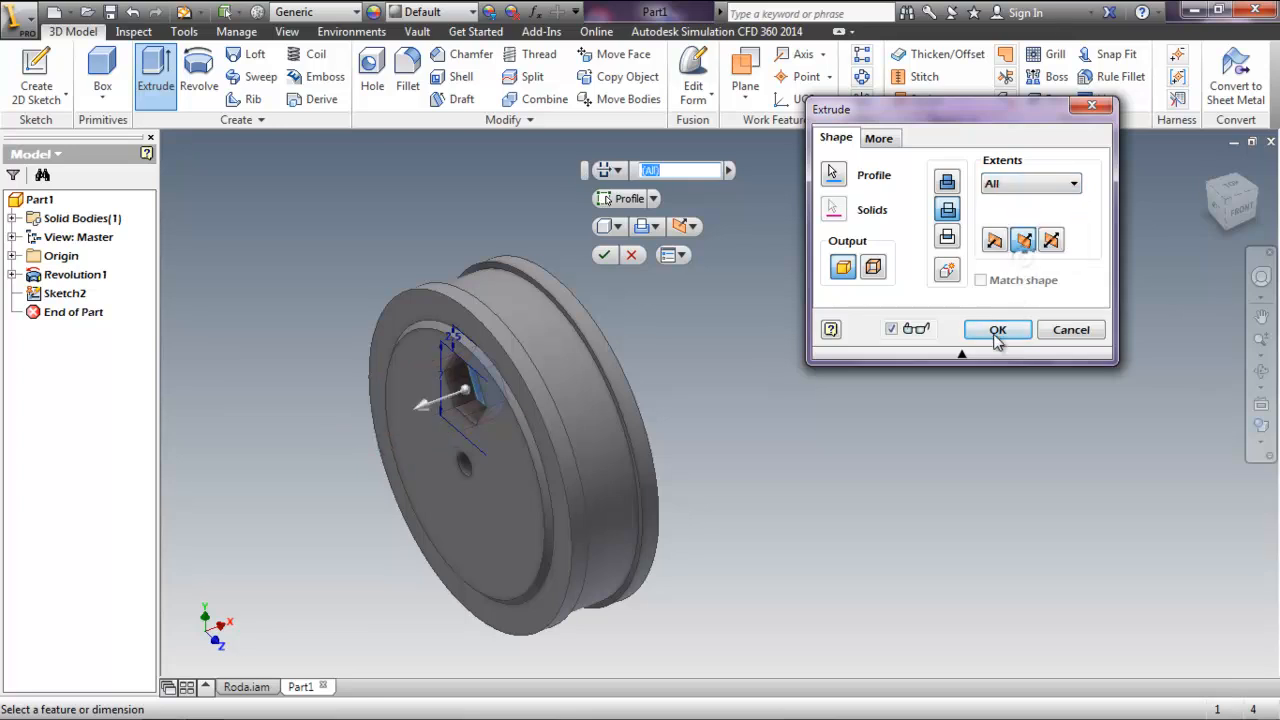
click(997, 329)
- Create a circular pattern of the hexagonal cut around the wheel's axis with 6 occurrences over 360 degrees
shift+middle_drag(678, 387, 690, 328)
key(F6)
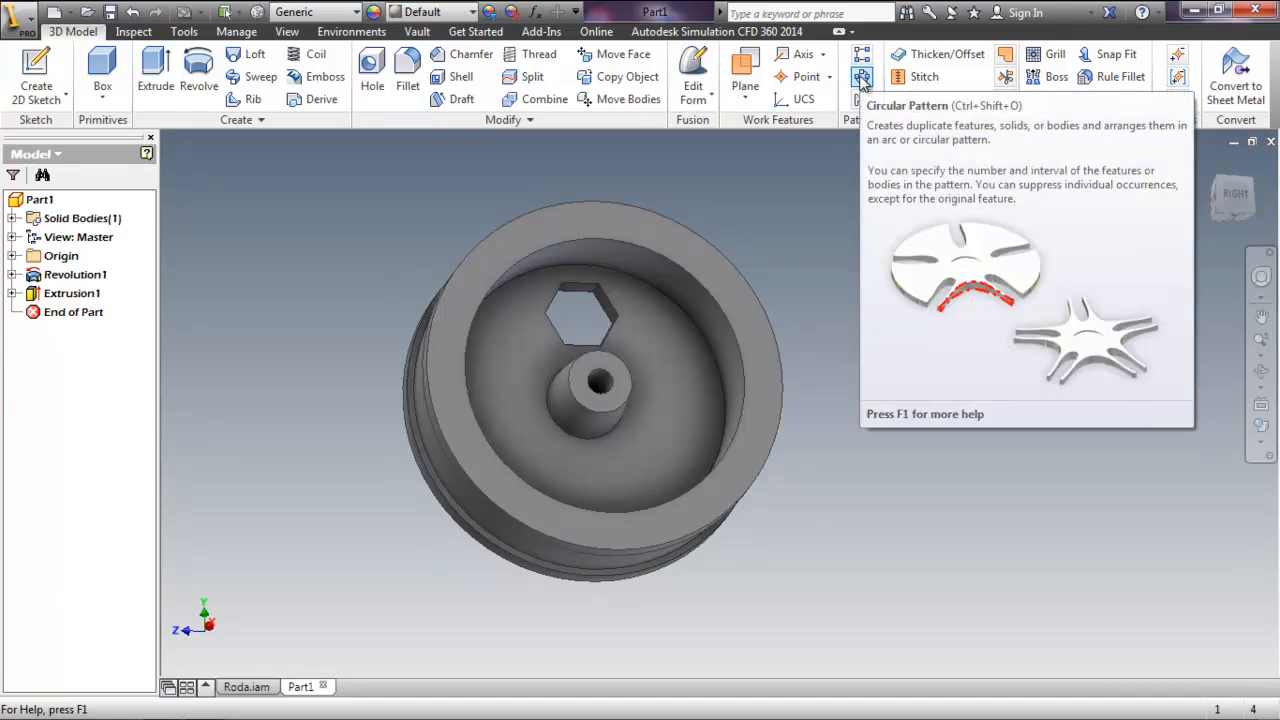
click(862, 80)
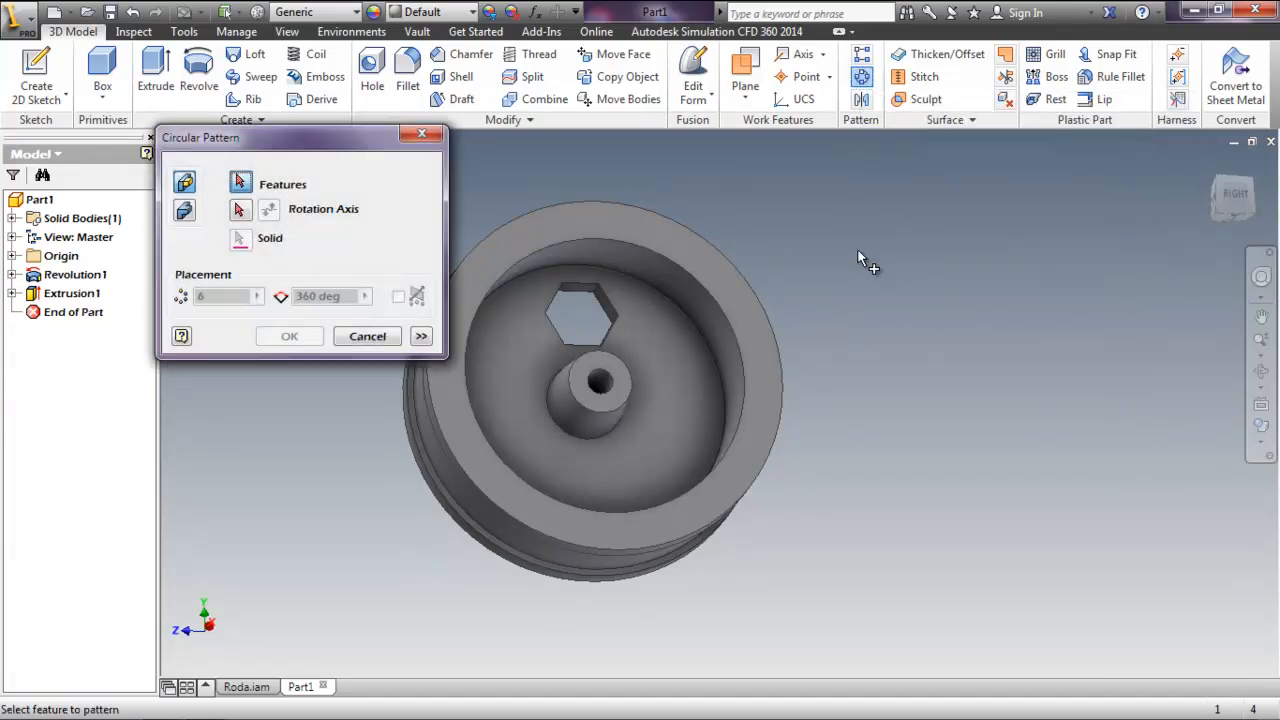
shift+middle_drag(834, 316, 893, 367)
key(F6)
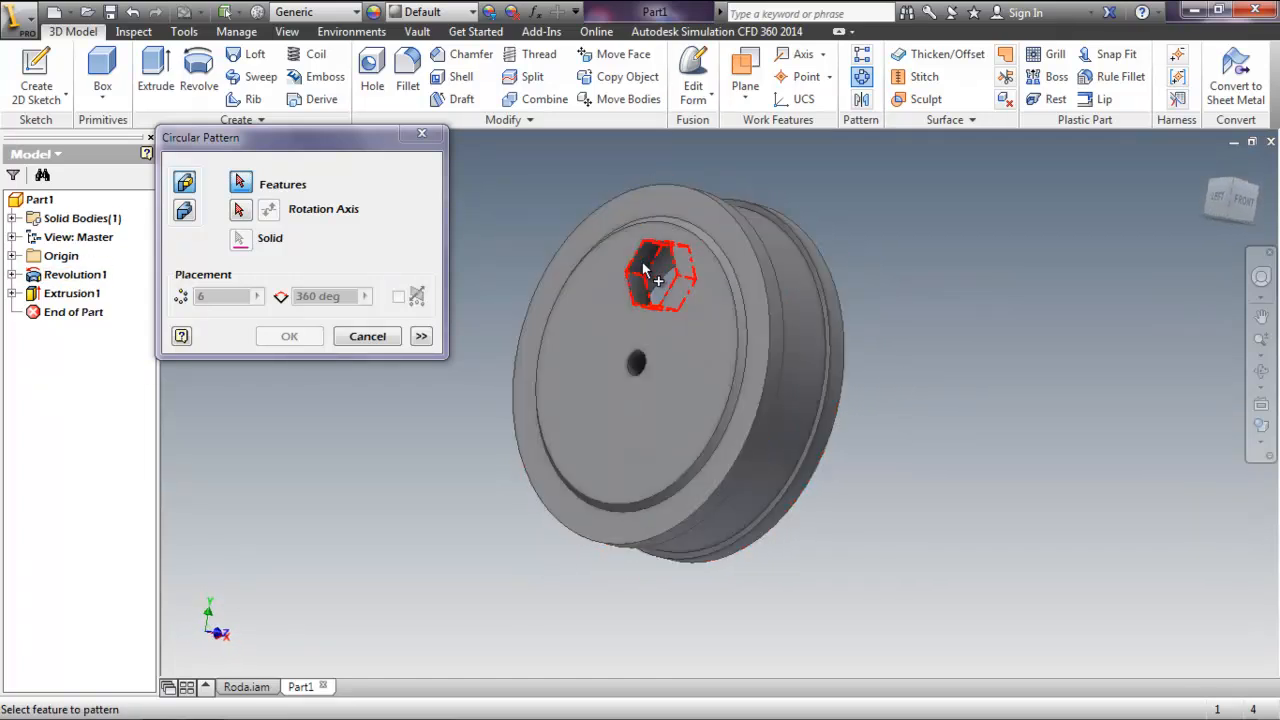
shift+middle_drag(641, 266, 653, 271)
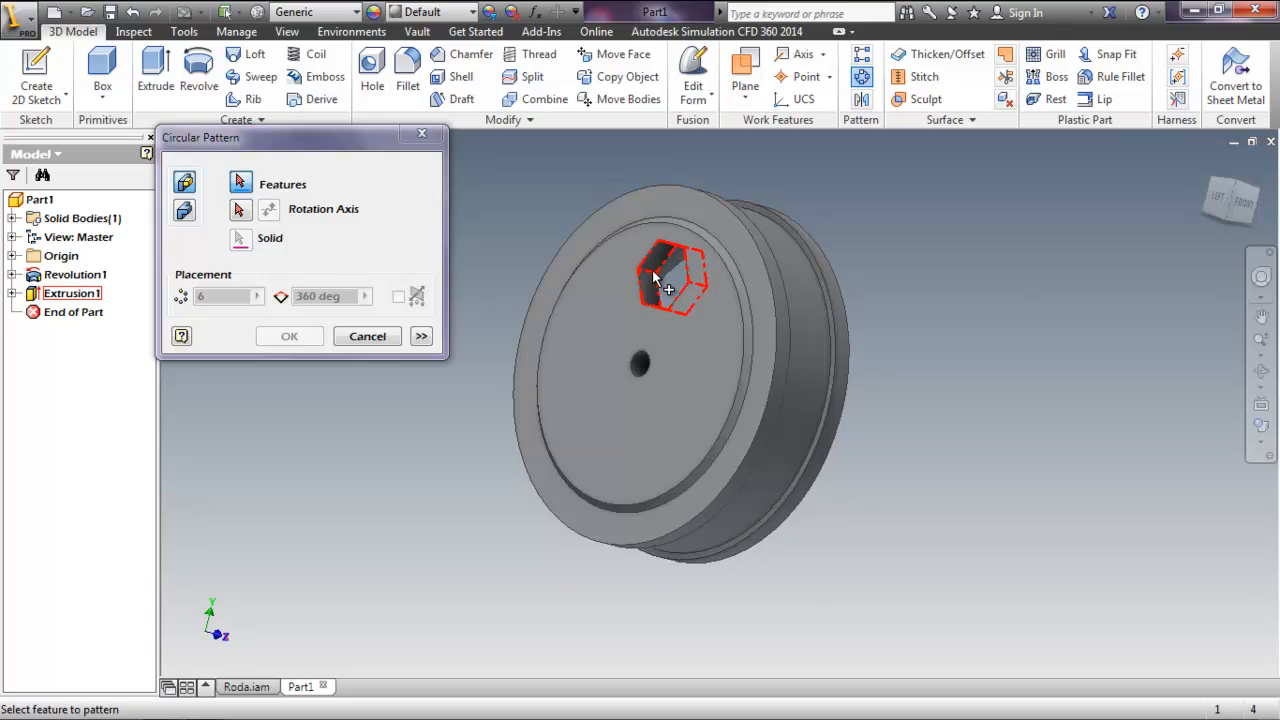
click(653, 271)
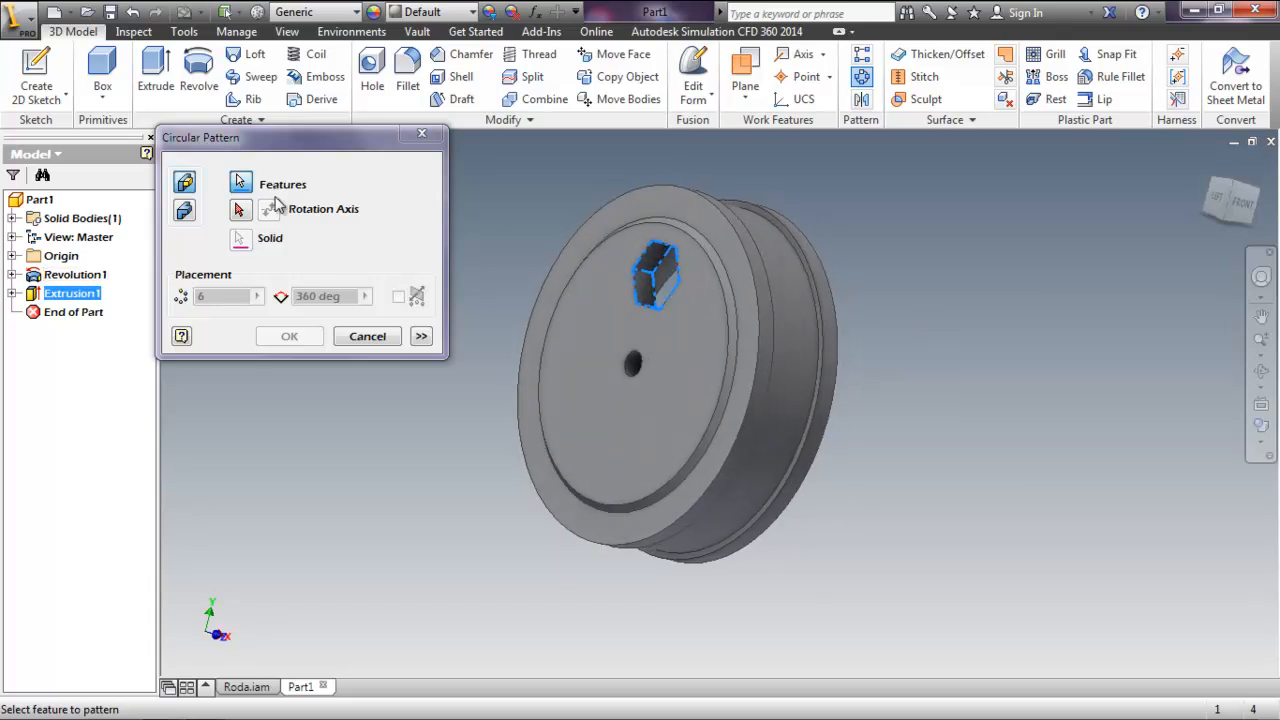
click(249, 216)
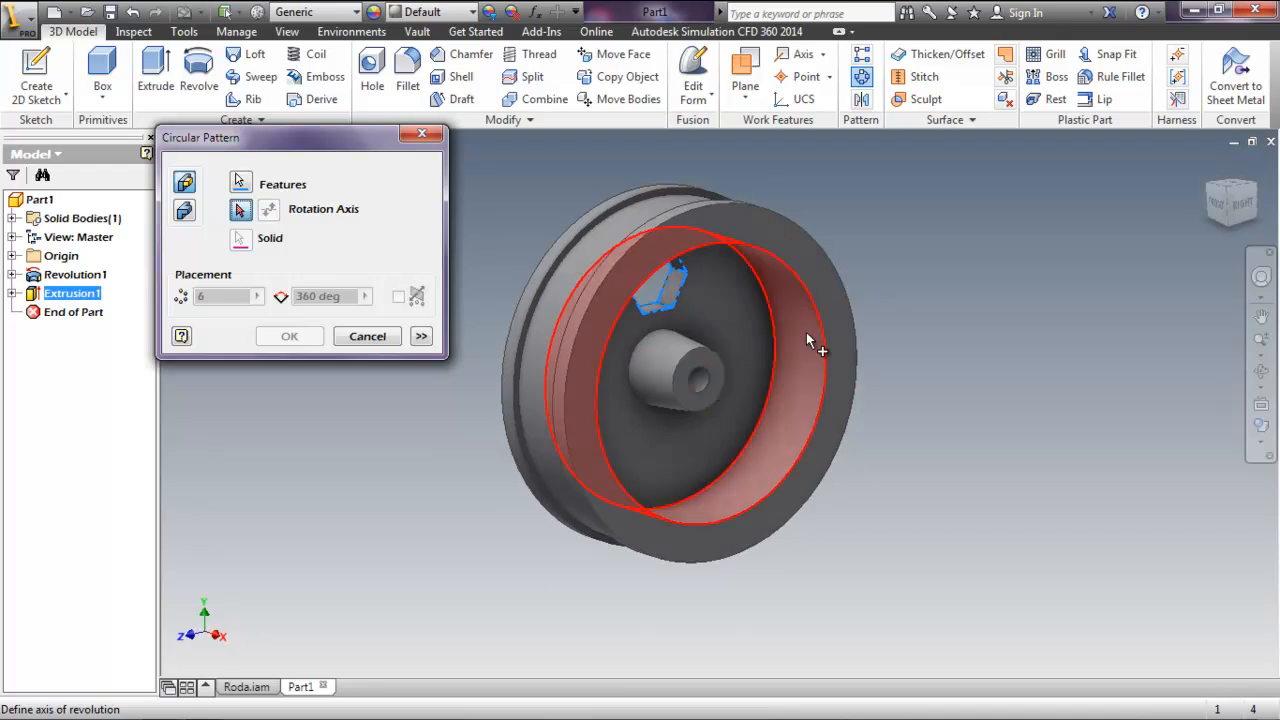
click(808, 336)
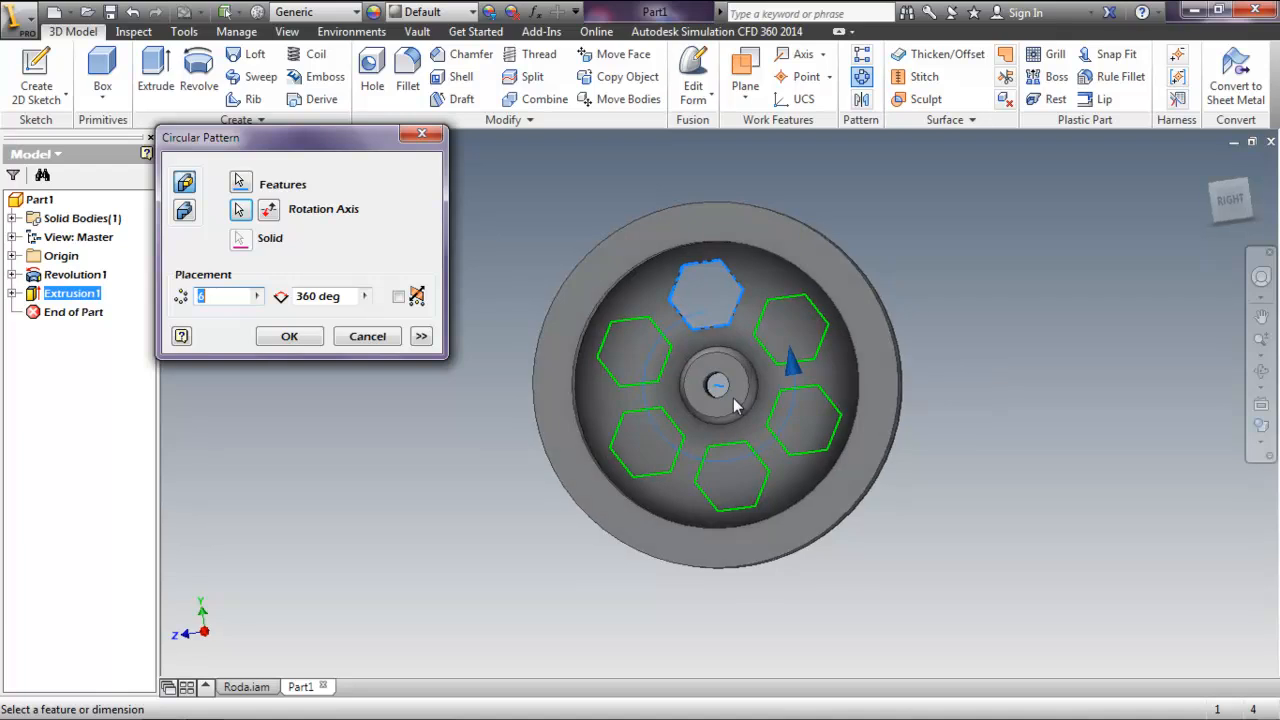
shift+middle_drag(791, 398, 738, 413)
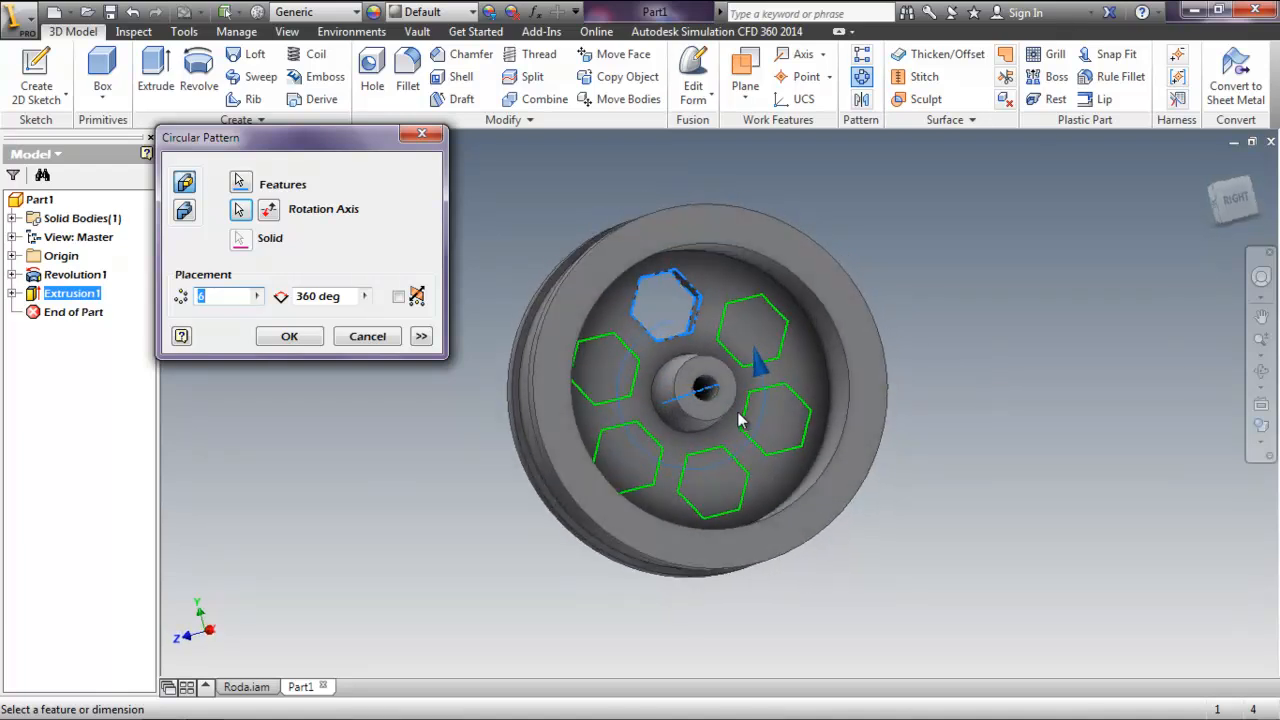
click(289, 336)
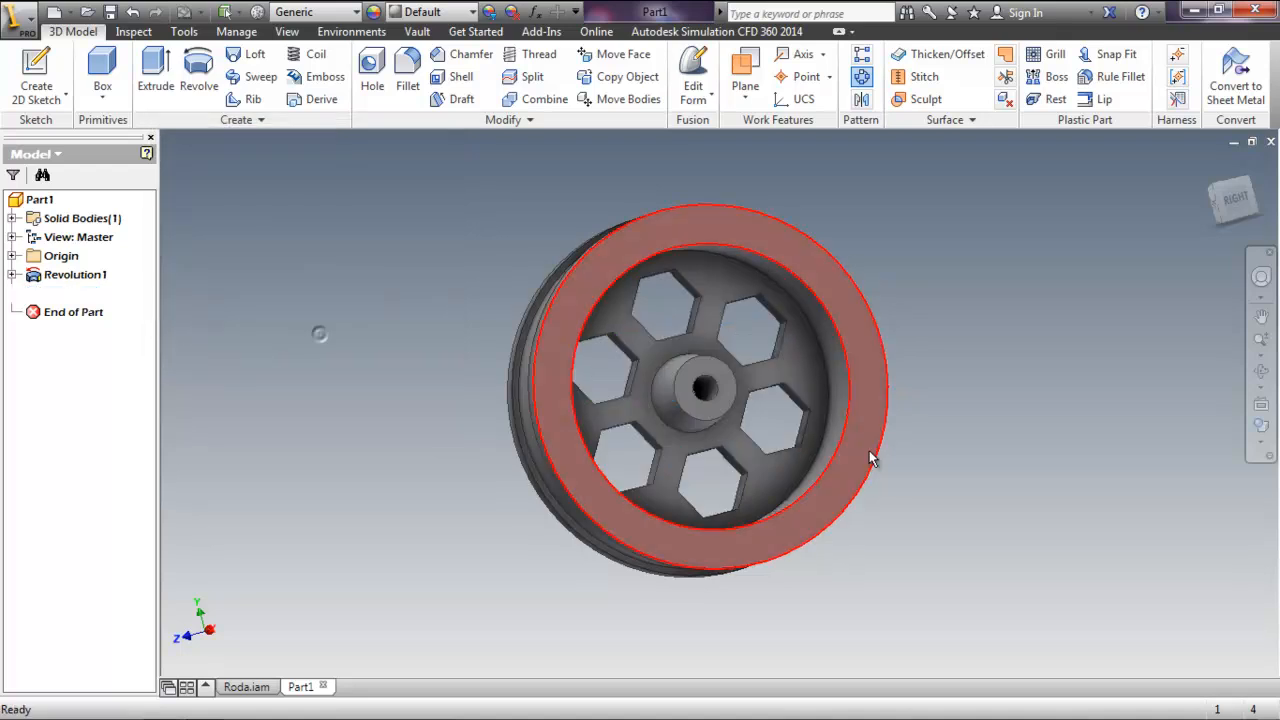
- Fillet the two circular edges where the web meets the hub and the inner rim with a 2 mm radius
shift+middle_drag(1006, 441, 789, 314)
shift+middle_drag(901, 413, 675, 374)
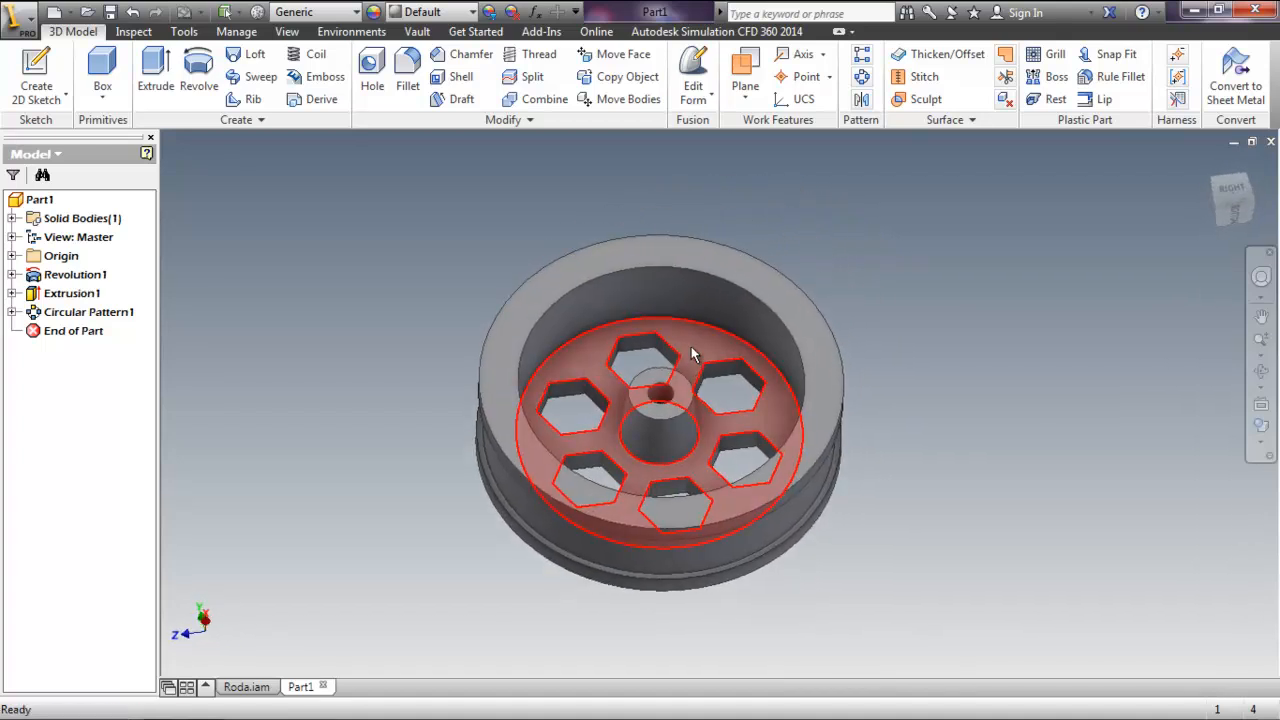
click(656, 462)
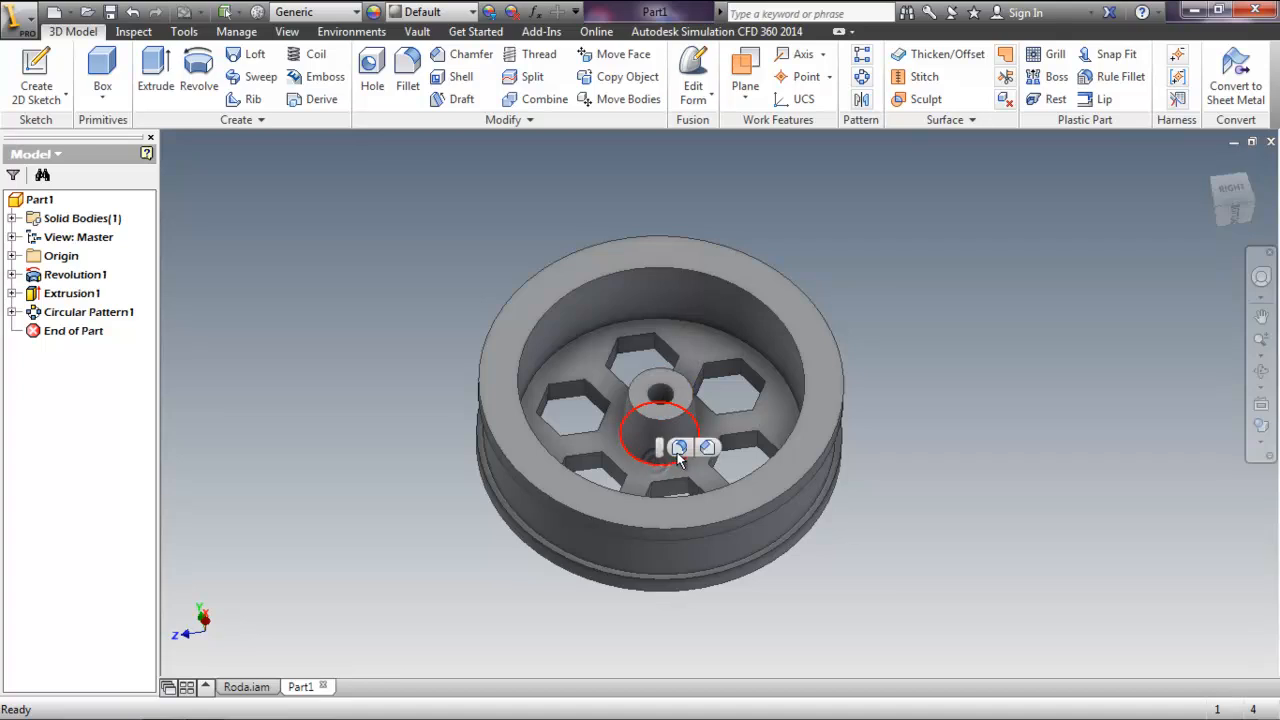
ctrl+click(737, 338)
click(756, 322)
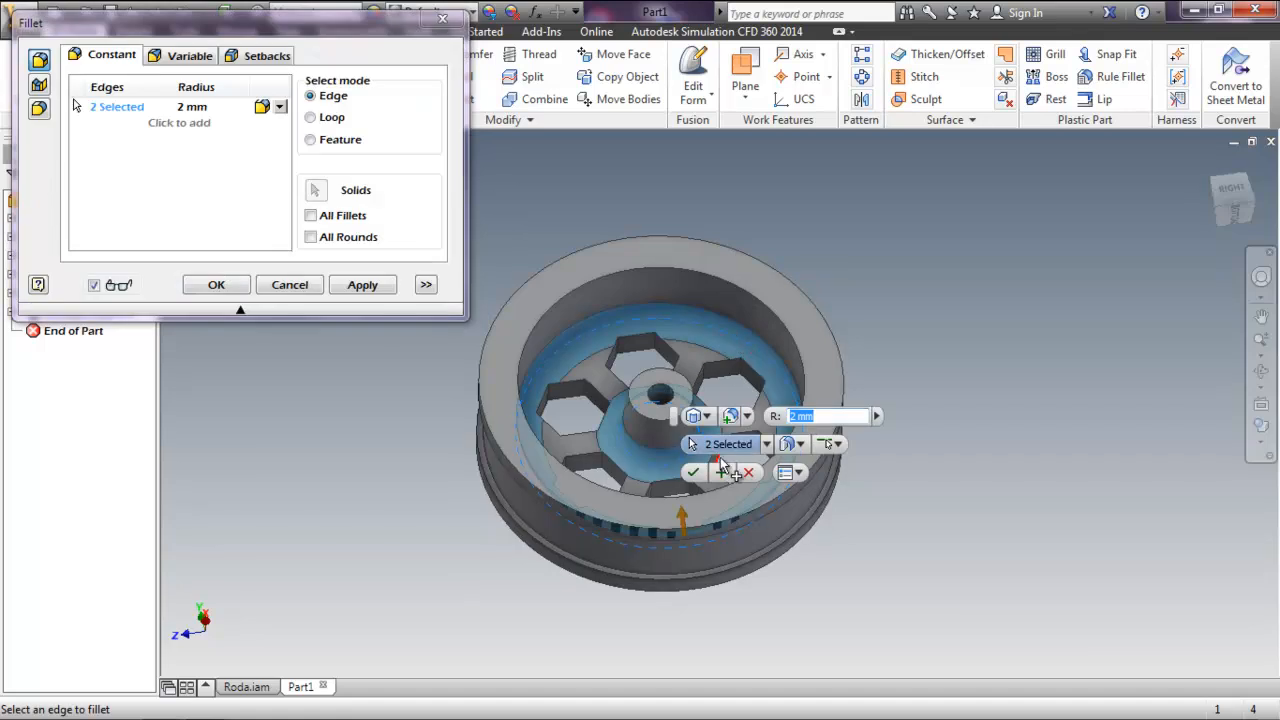
click(697, 473)
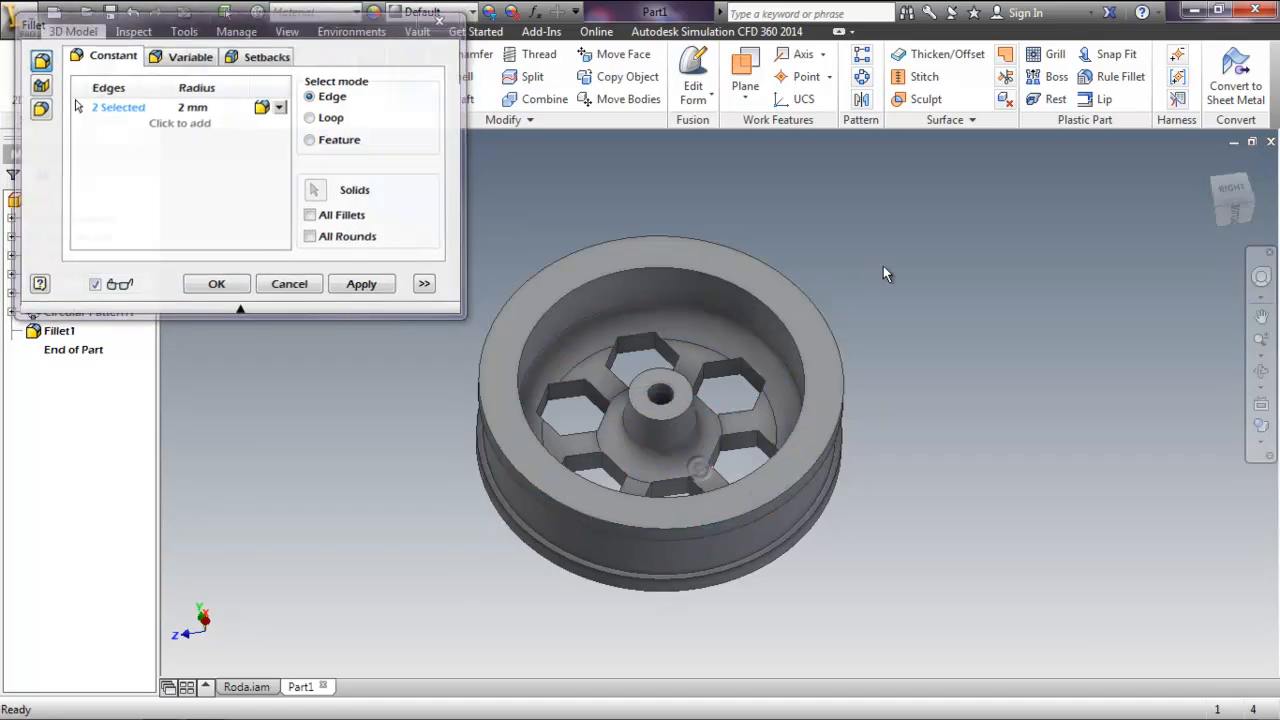
- Start a new sketch on the XZ origin plane through the wheel
shift+middle_drag(724, 450, 780, 443)
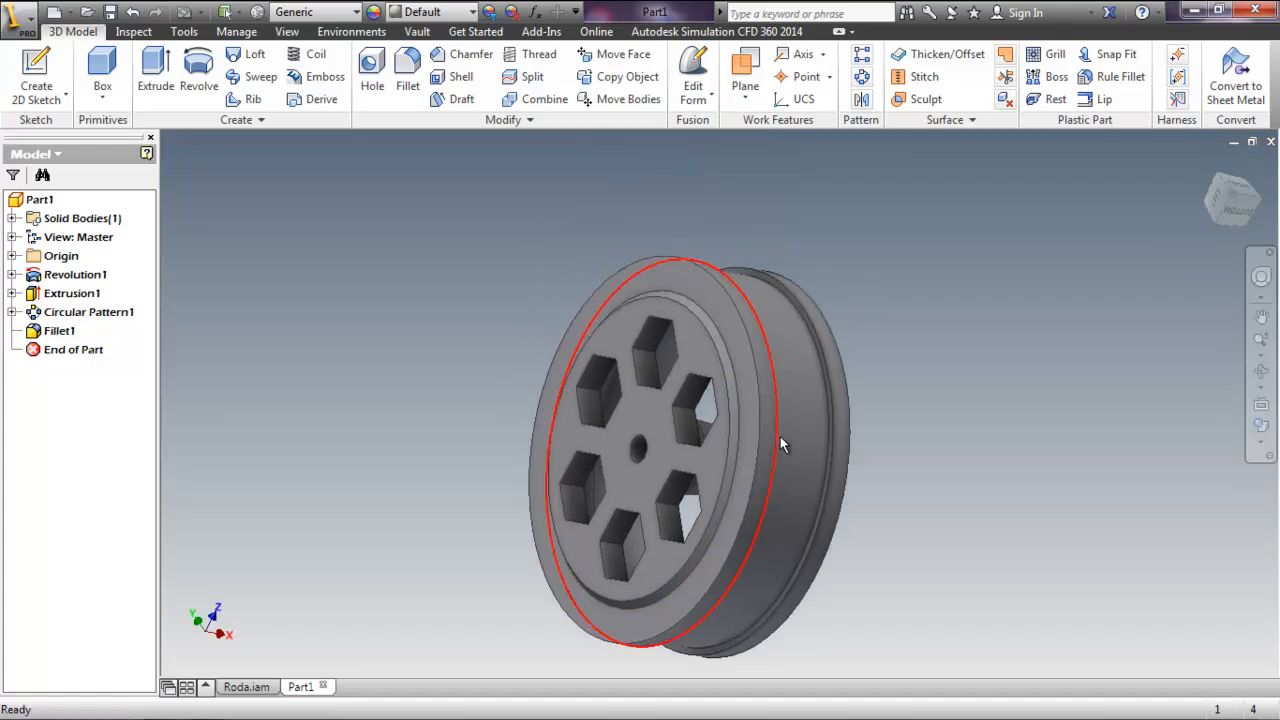
scroll(699, 284, up, 3)
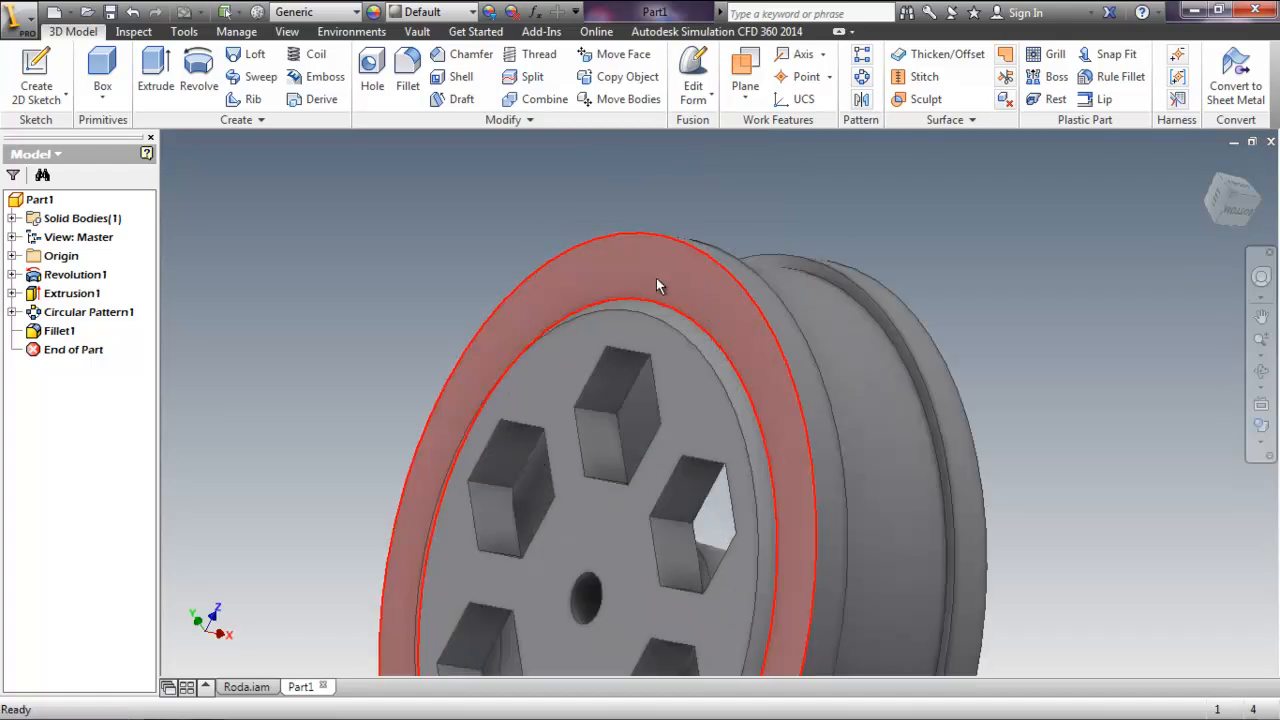
shift+middle_drag(670, 282, 836, 278)
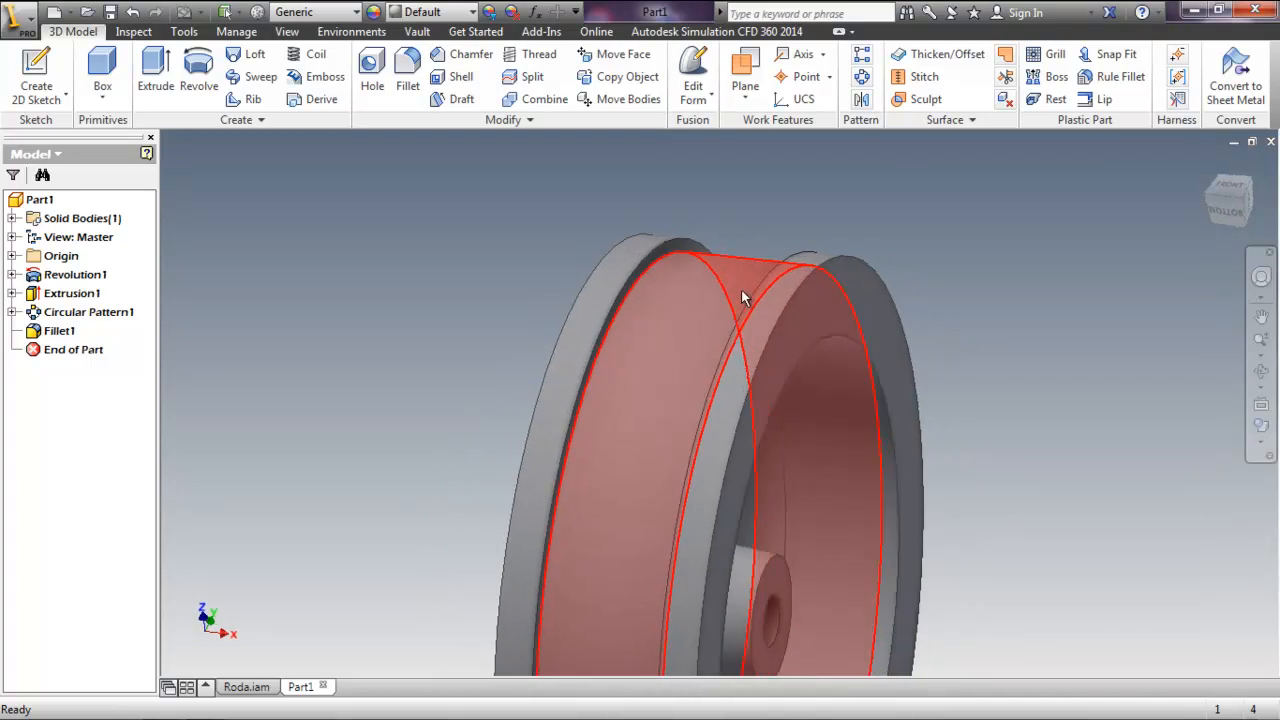
scroll(205, 280, up, 3)
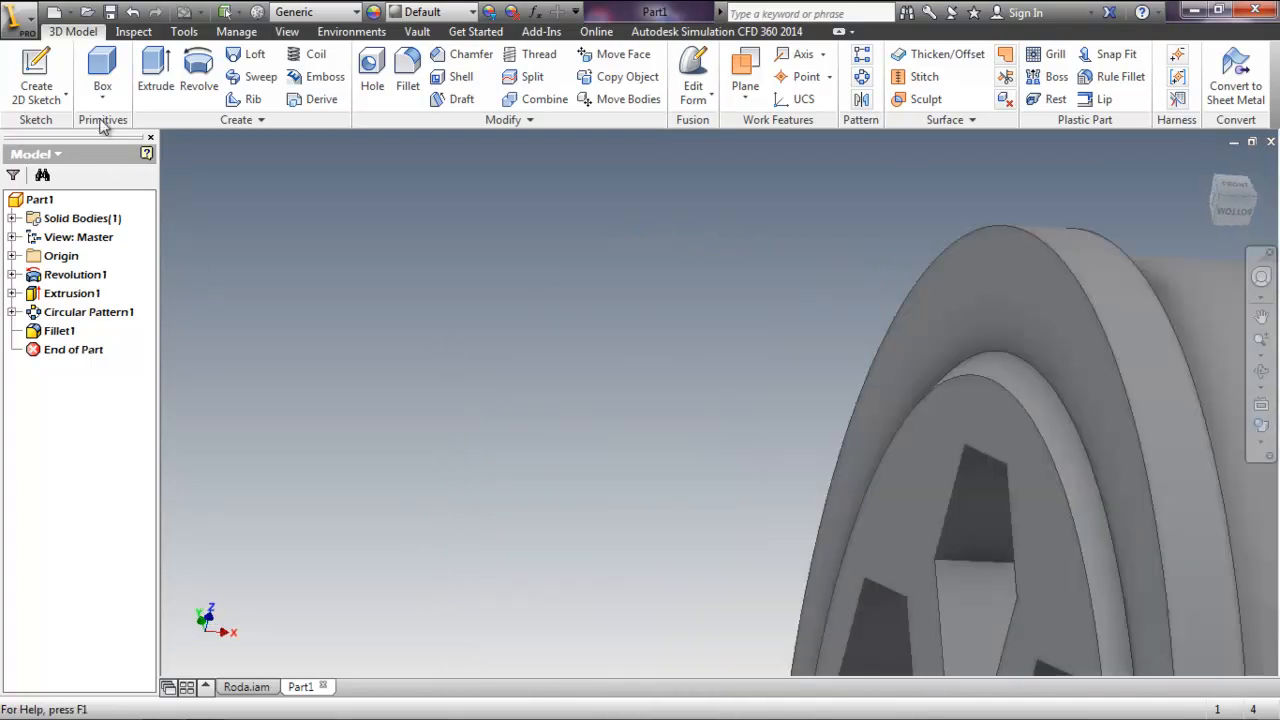
click(12, 256)
click(52, 278)
scroll(417, 264, down, 3)
click(89, 290)
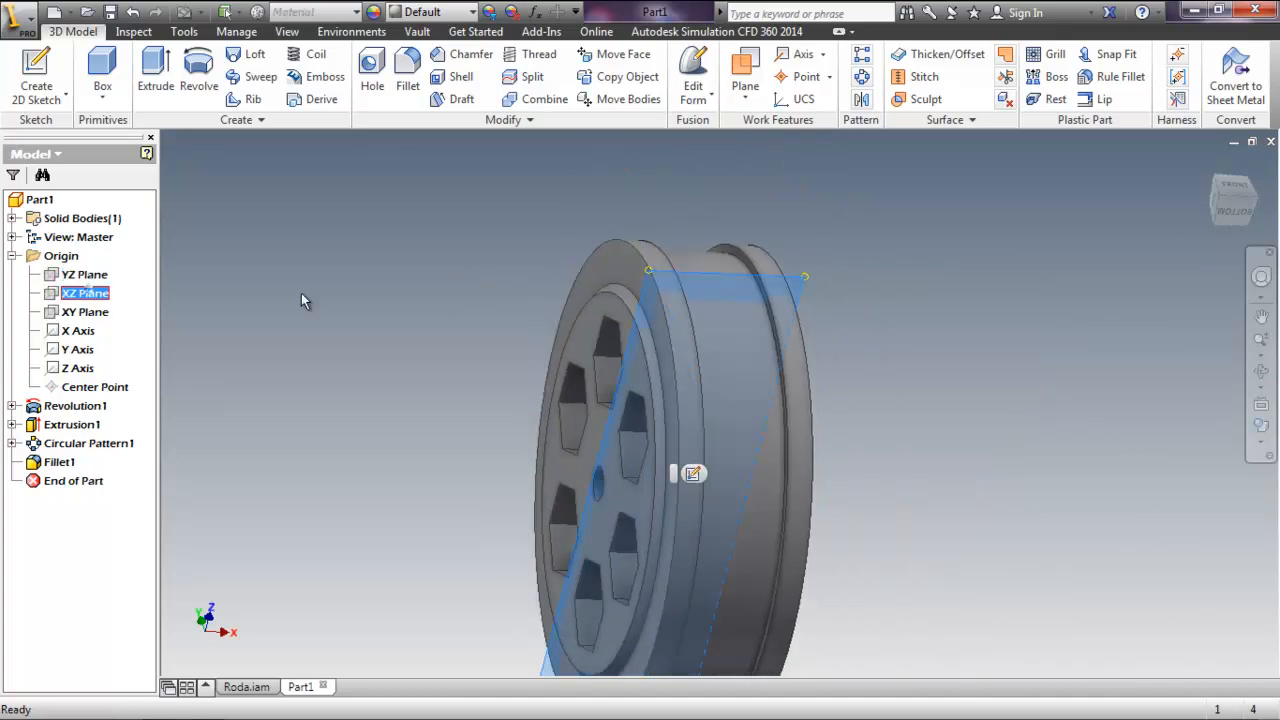
shift+middle_drag(895, 441, 935, 437)
click(722, 486)
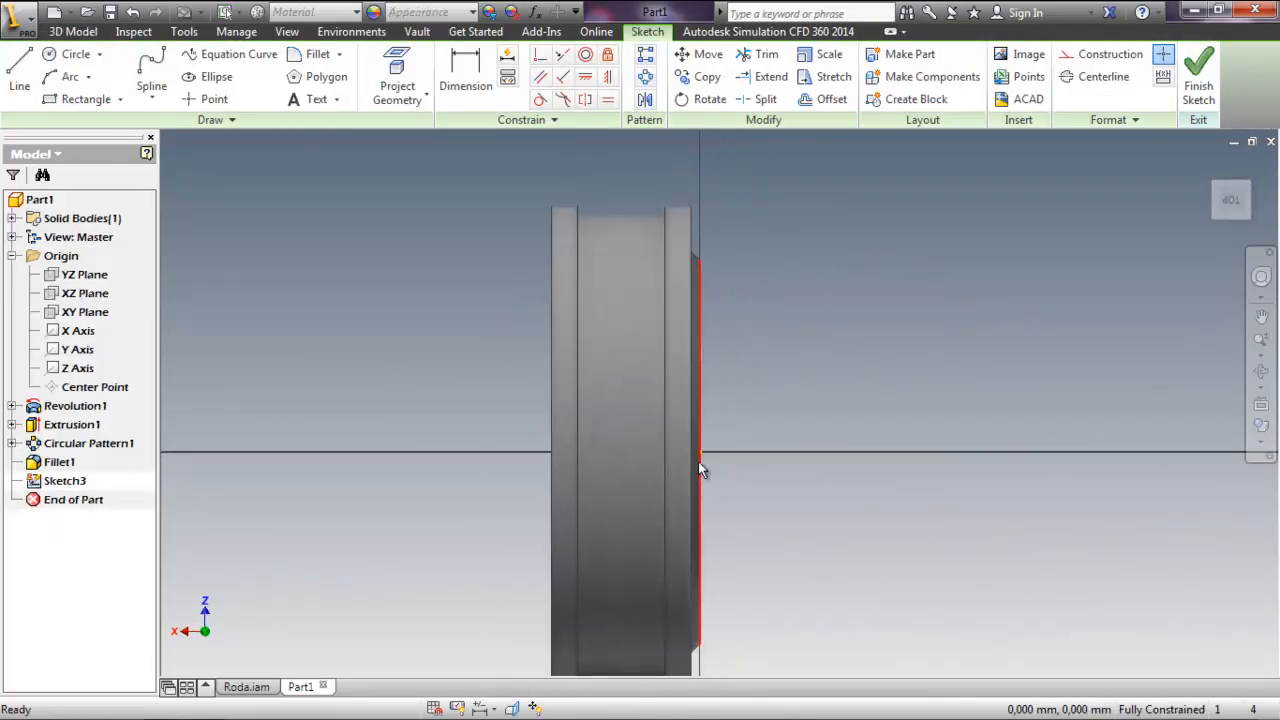
- Slice the model display at the sketch plane to expose the rim's cross-section
click(514, 706)
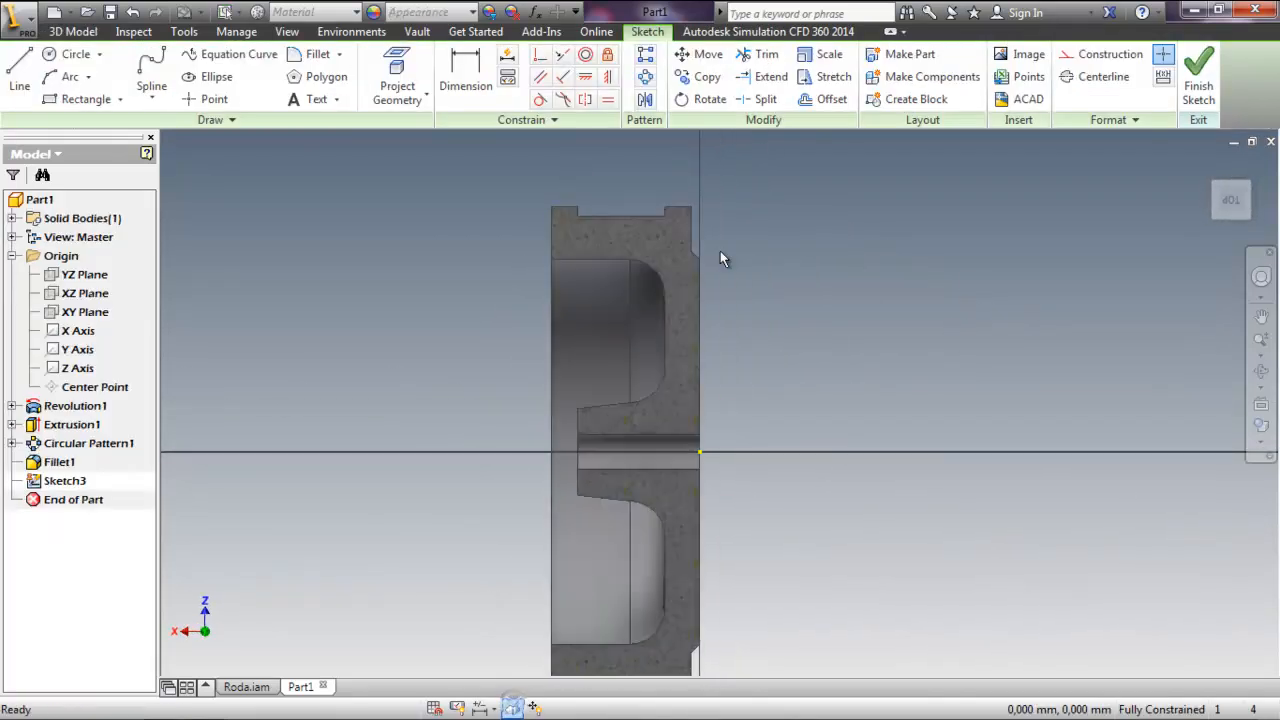
scroll(633, 232, down, 4)
middle_drag(650, 232, 667, 332)
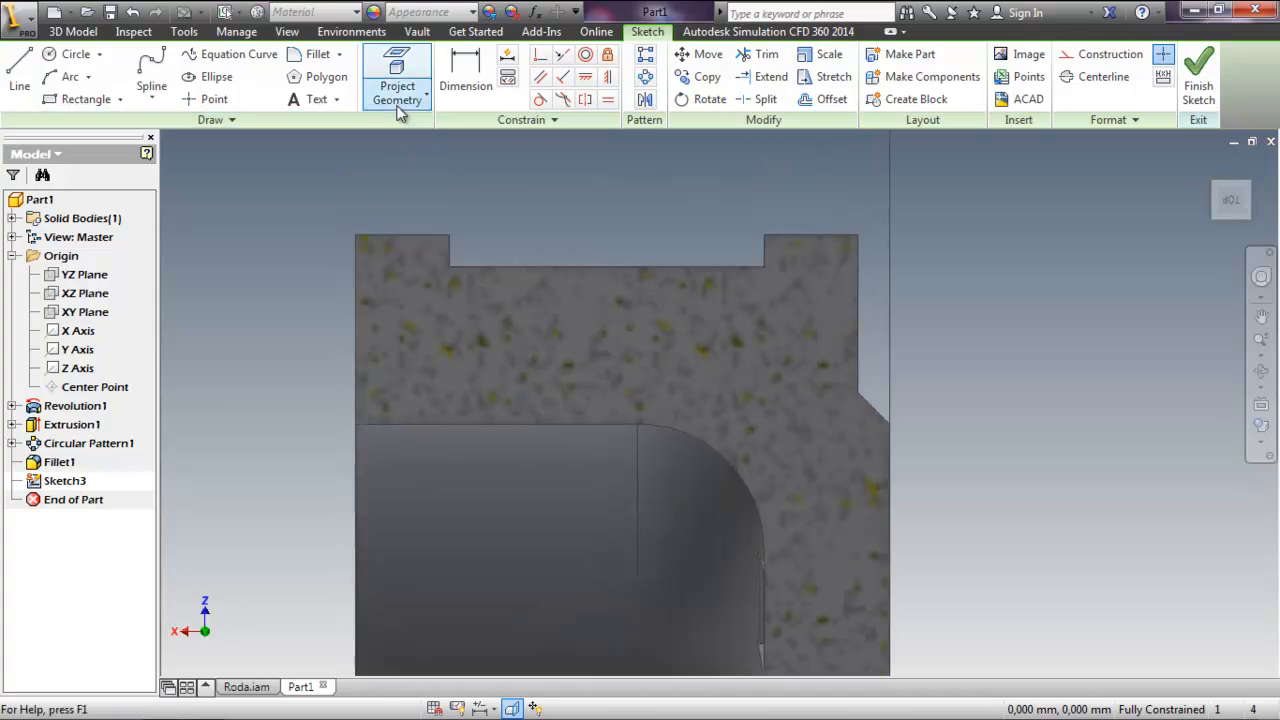
- Project the cut edges of the sliced wheel section into the sketch
click(426, 98)
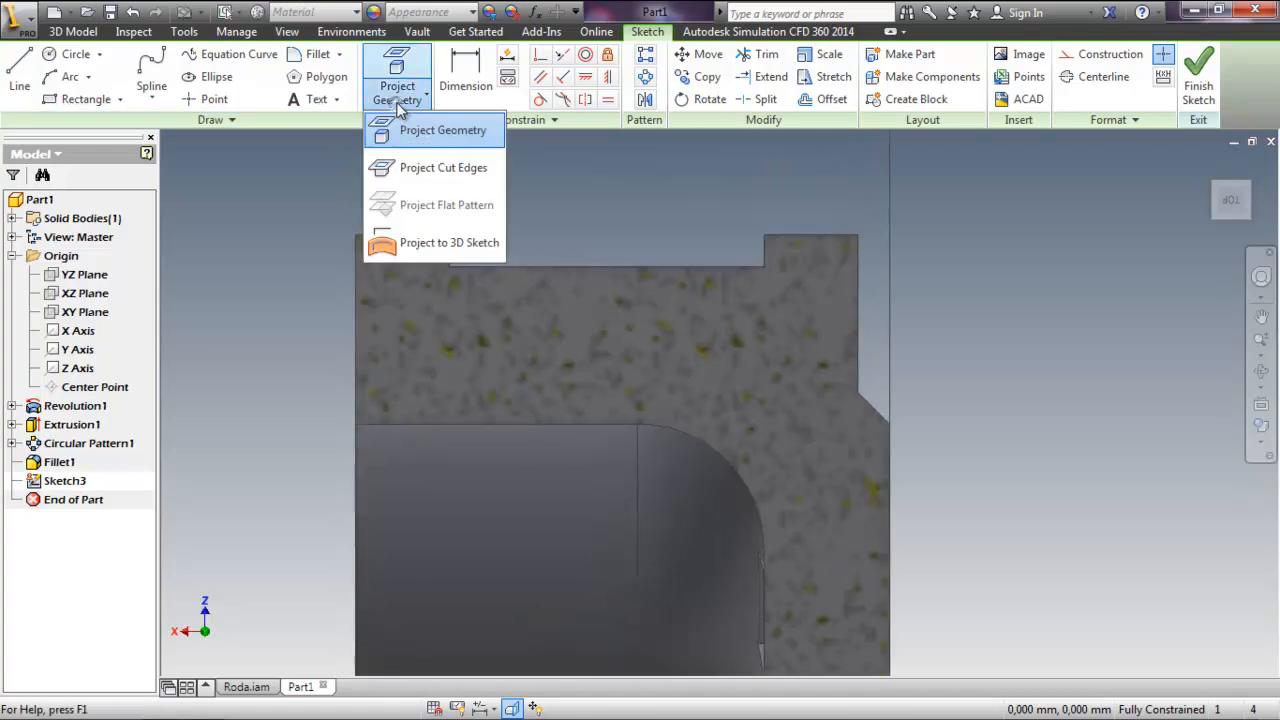
click(428, 172)
scroll(633, 205, up, 2)
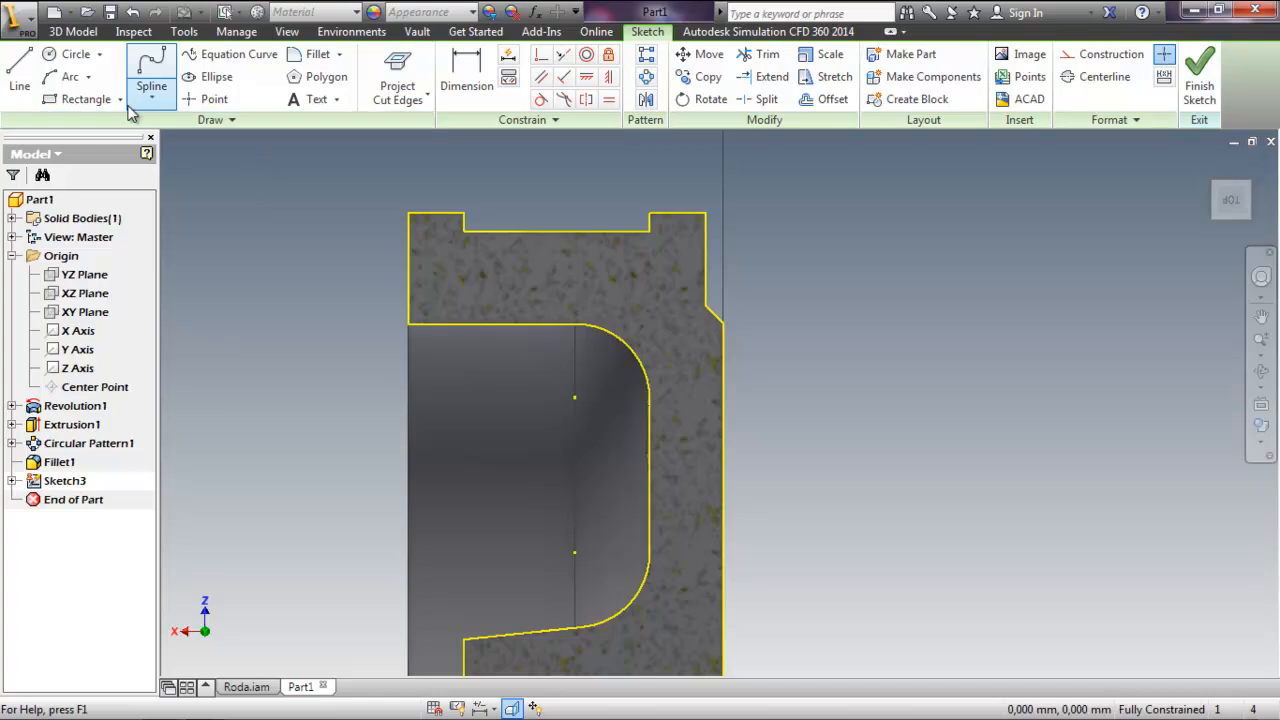
- Draw two small rectangles inside the rim section, one about 0.75 by 1.11 mm on one side face and one on the opposite face
click(76, 102)
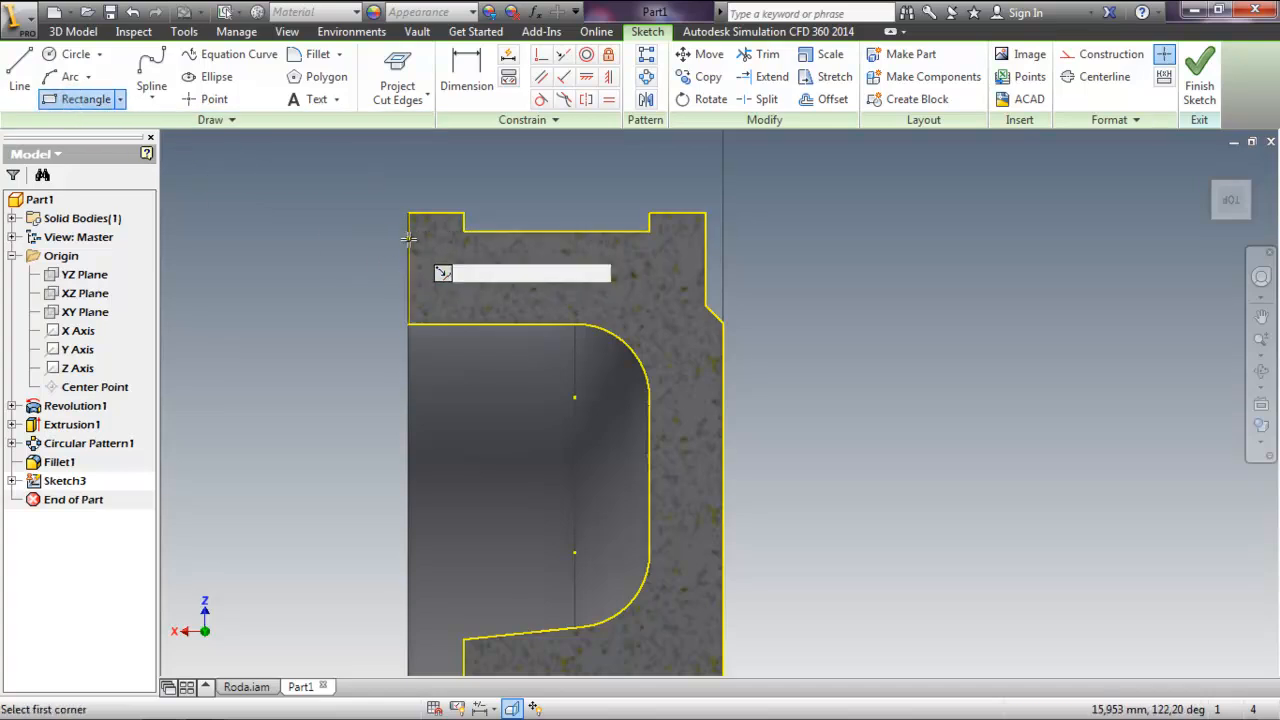
click(410, 241)
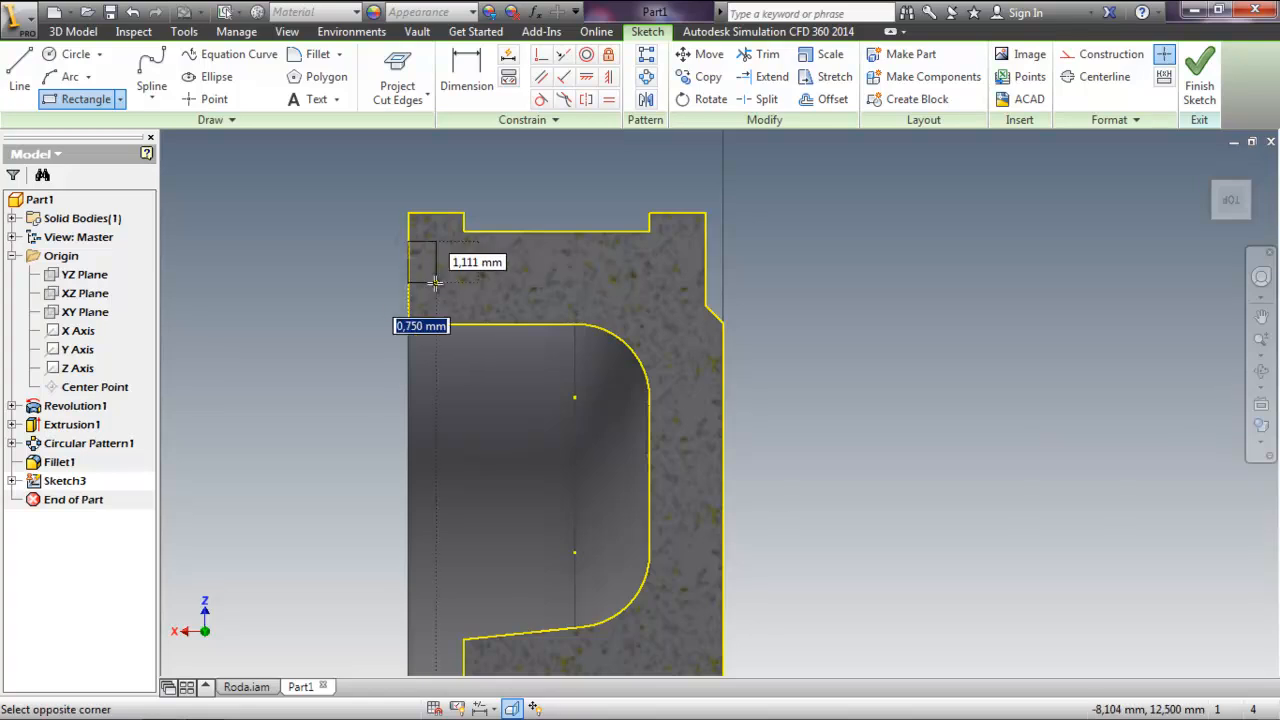
click(436, 283)
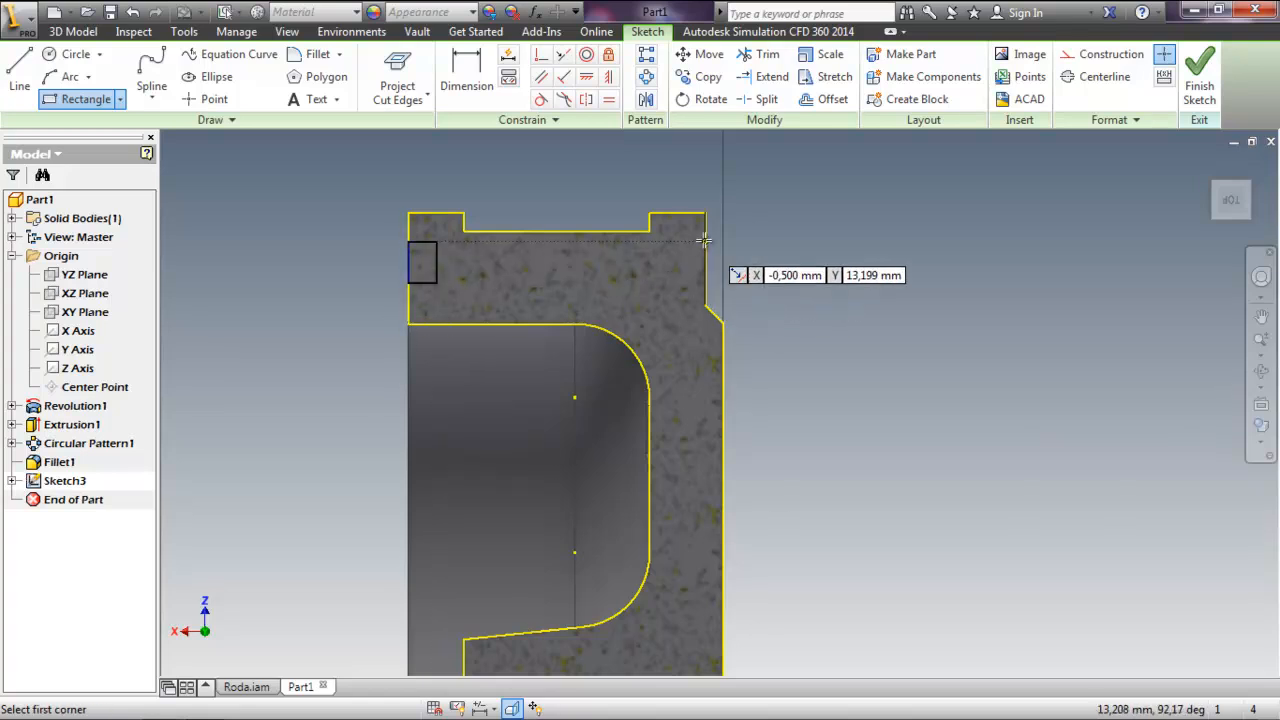
click(704, 240)
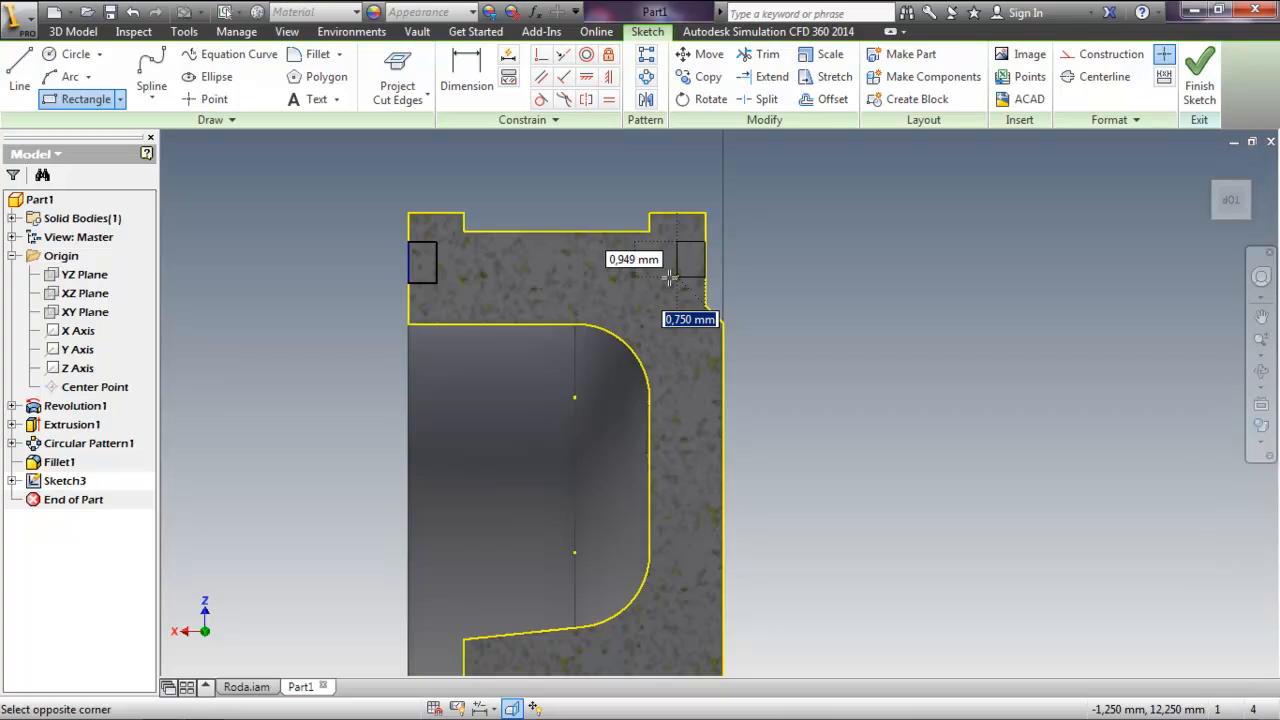
click(668, 282)
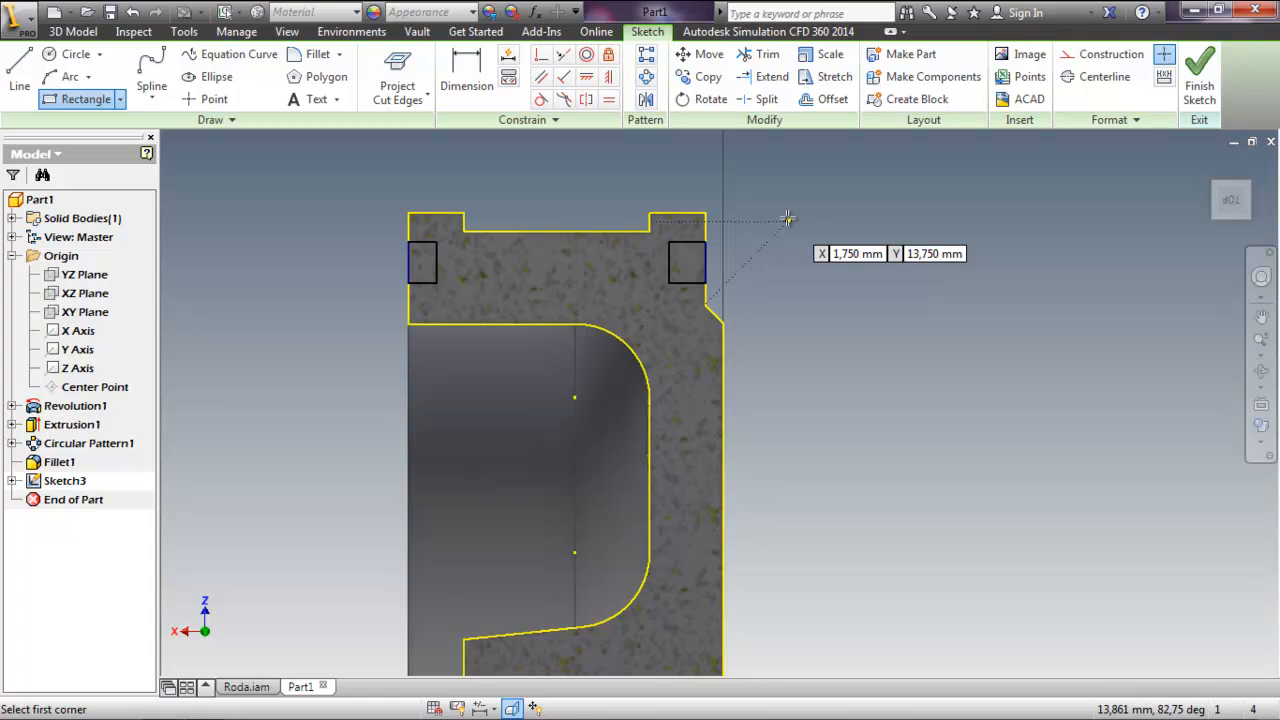
key(Escape)
- Constrain the two rectangles to equal widths and set the width to 0.5 mm
click(610, 102)
click(428, 243)
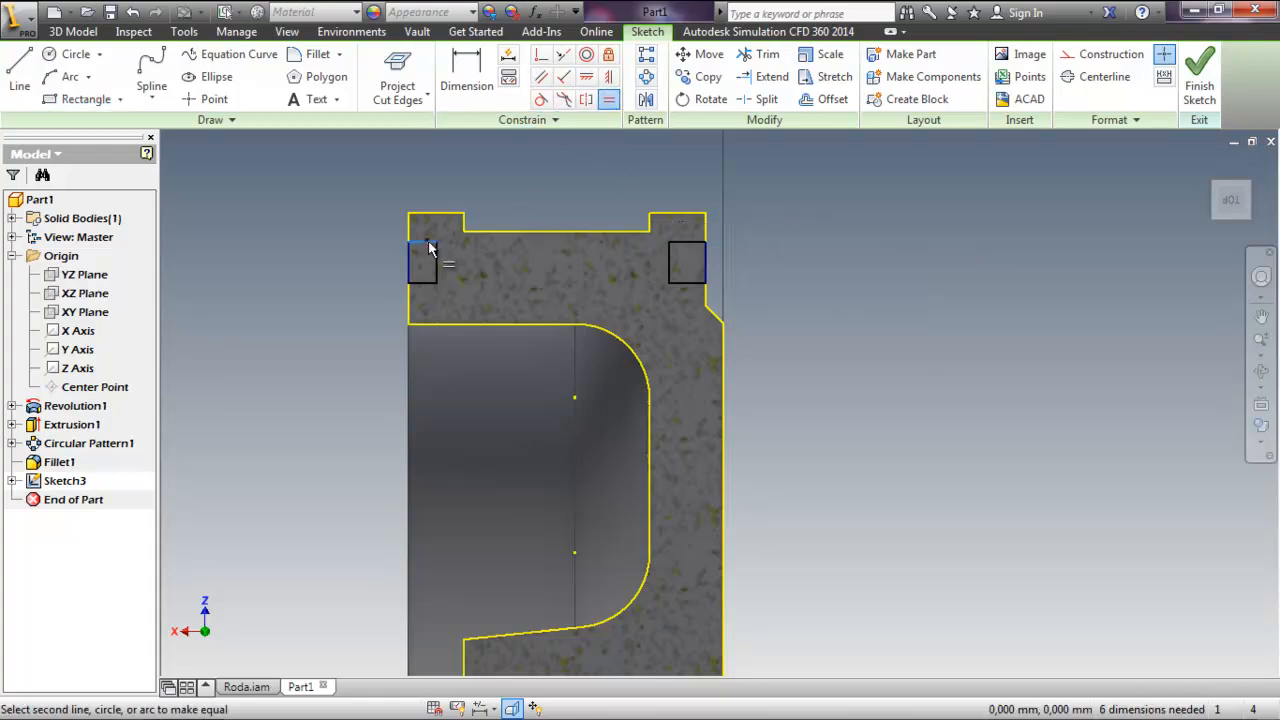
click(688, 244)
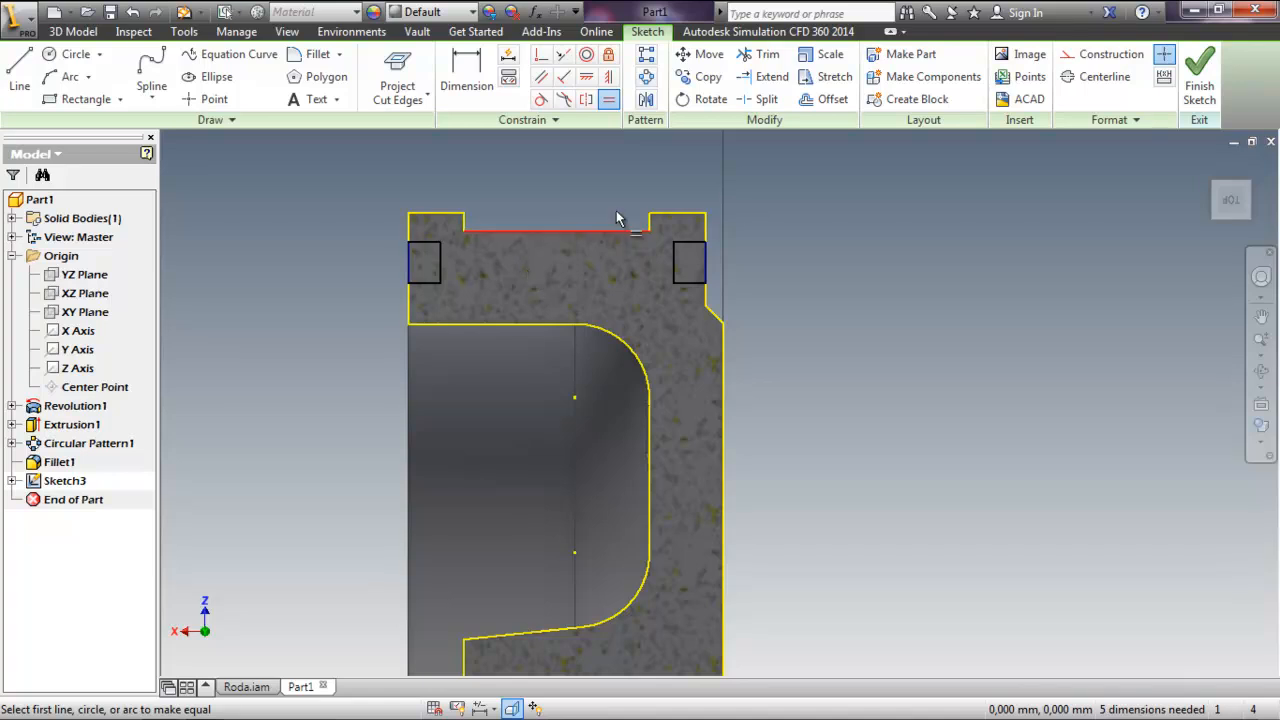
key(d)
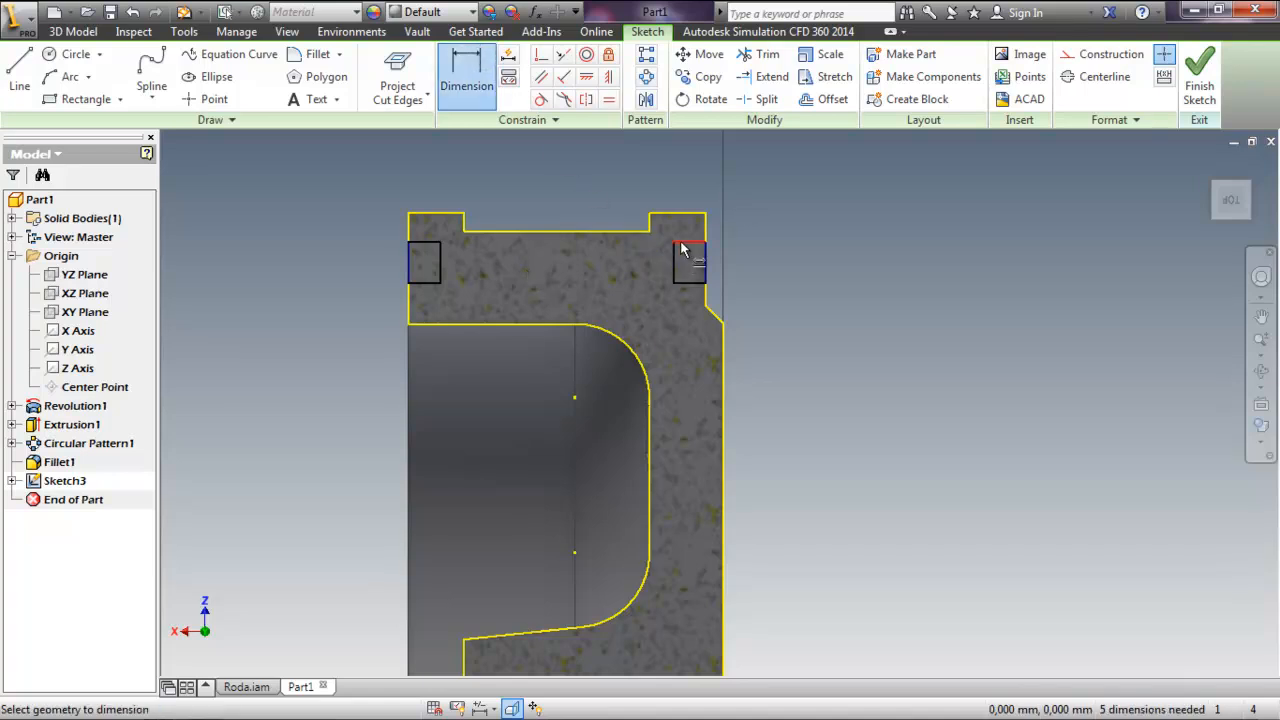
click(712, 177)
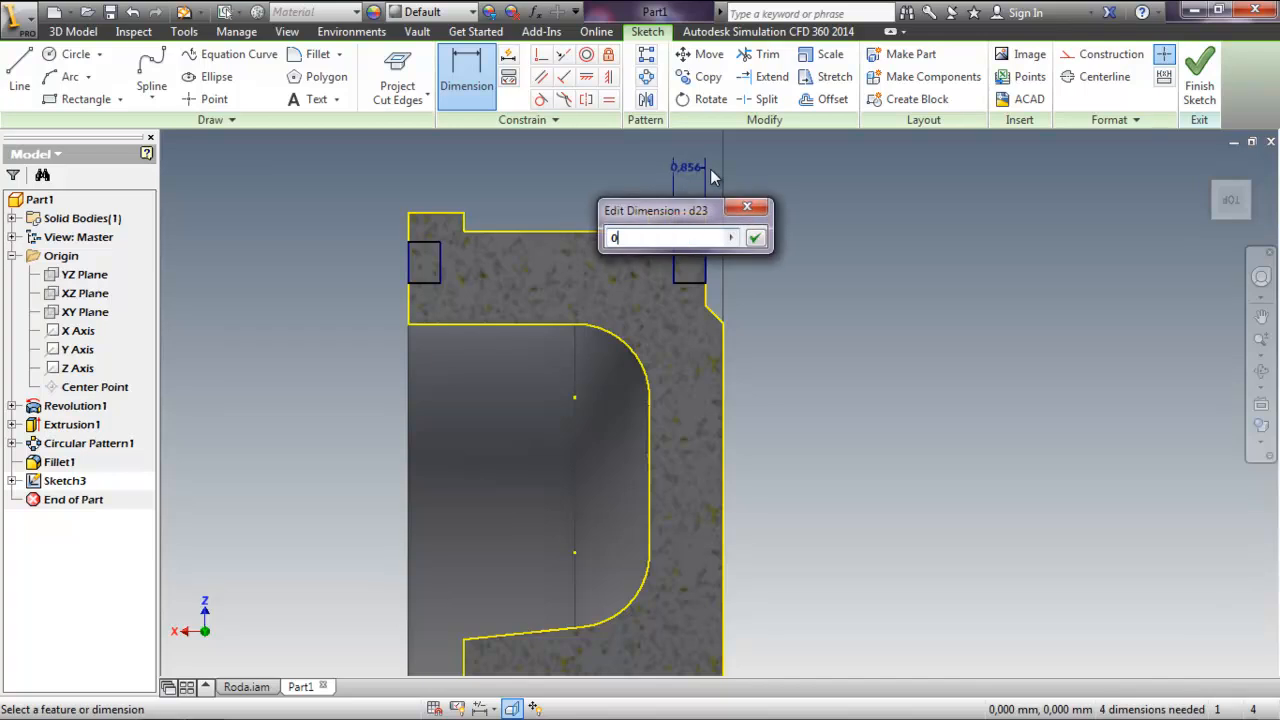
key(Return)
middle_drag(747, 260, 770, 280)
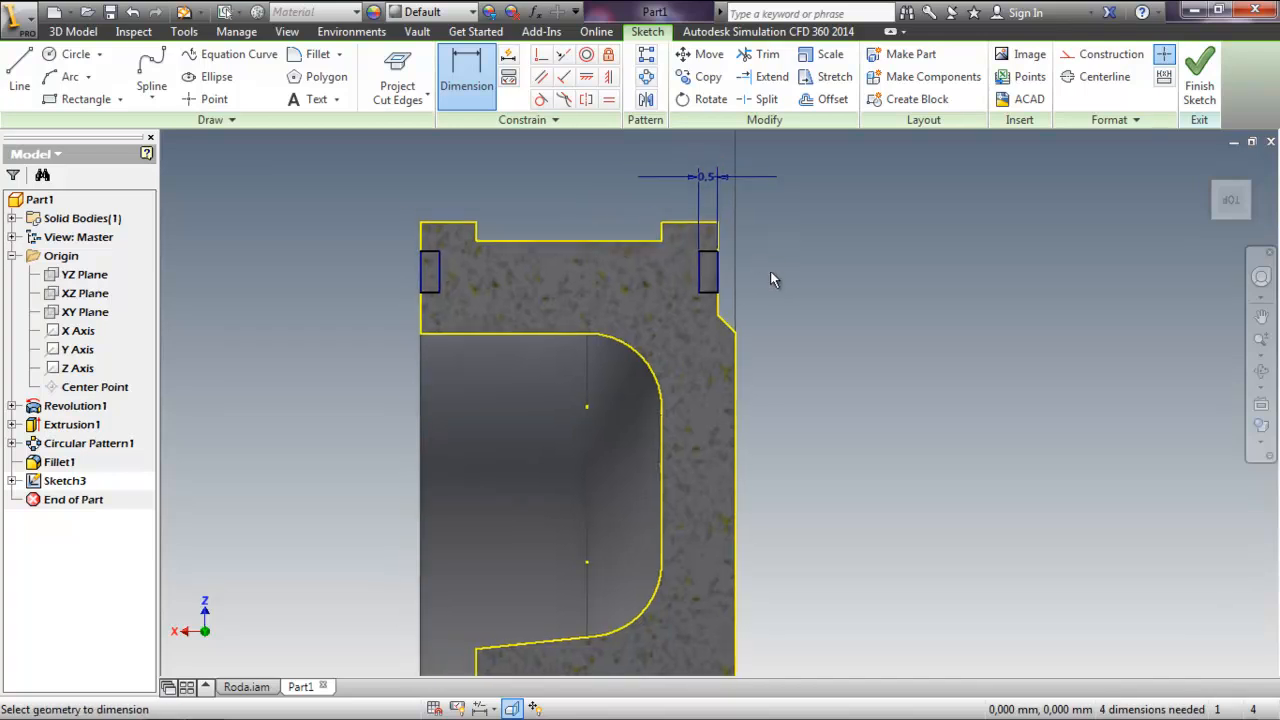
- Make the upper edges of the two rectangles collinear, and their lower edges likewise
click(563, 57)
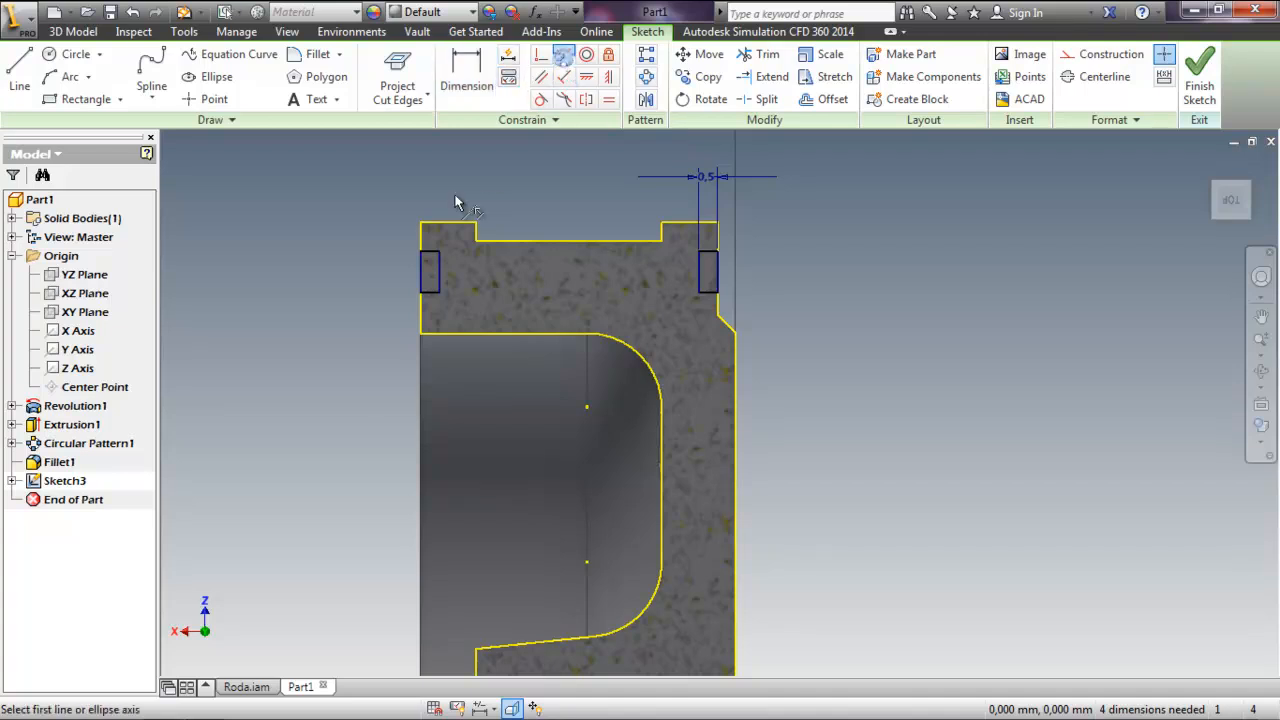
click(706, 252)
click(708, 294)
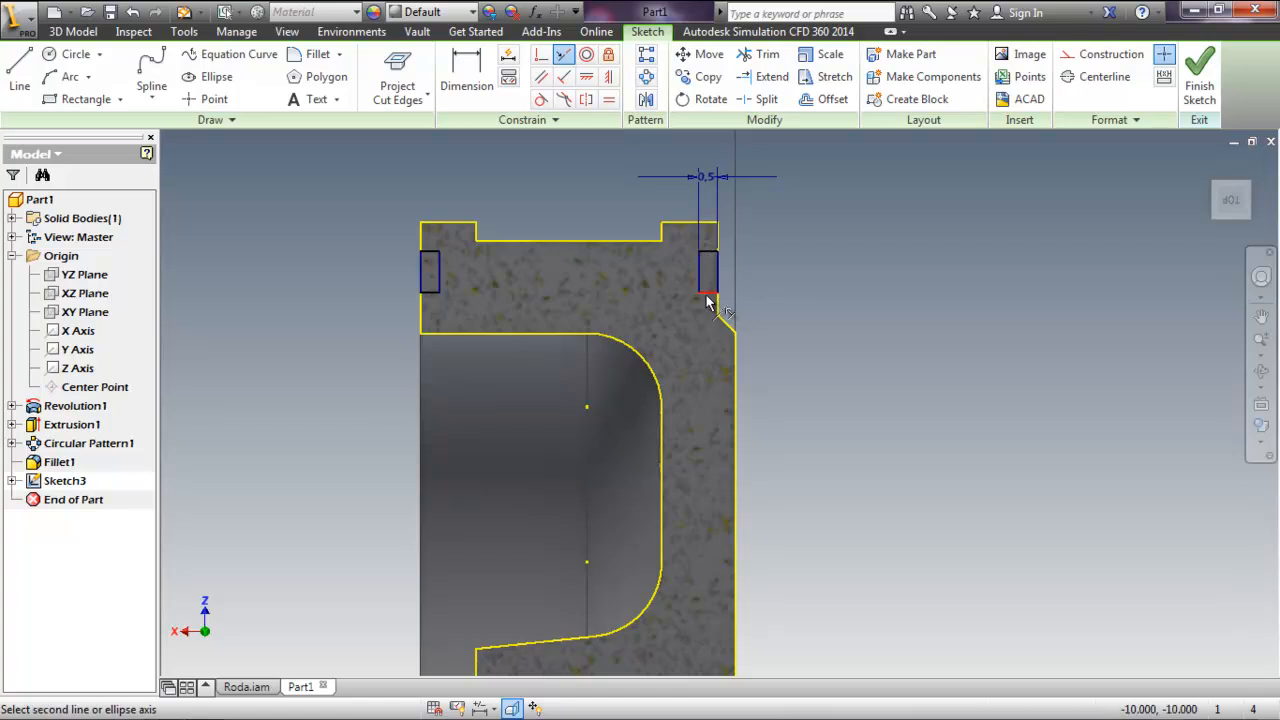
click(431, 294)
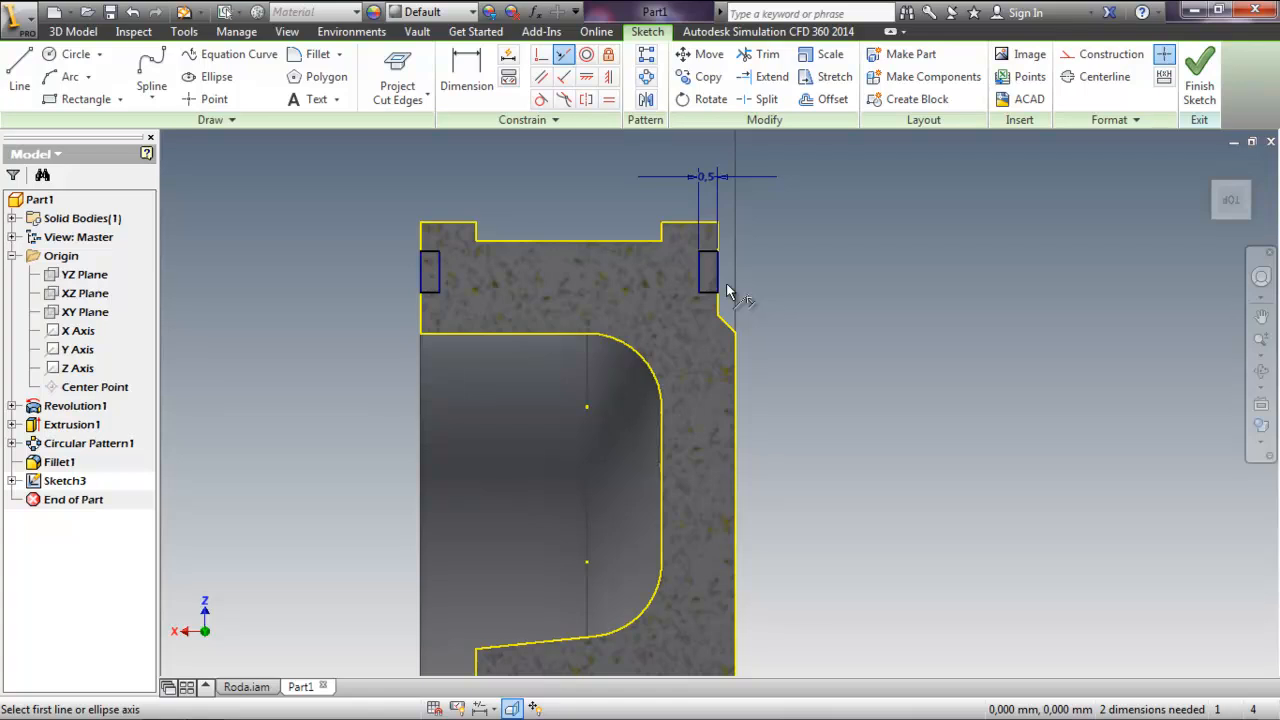
- Dimension the gap between the rim's groove floor and the rectangle's upper edge, linking it to the 0.5 mm width dimension
key(d)
click(642, 242)
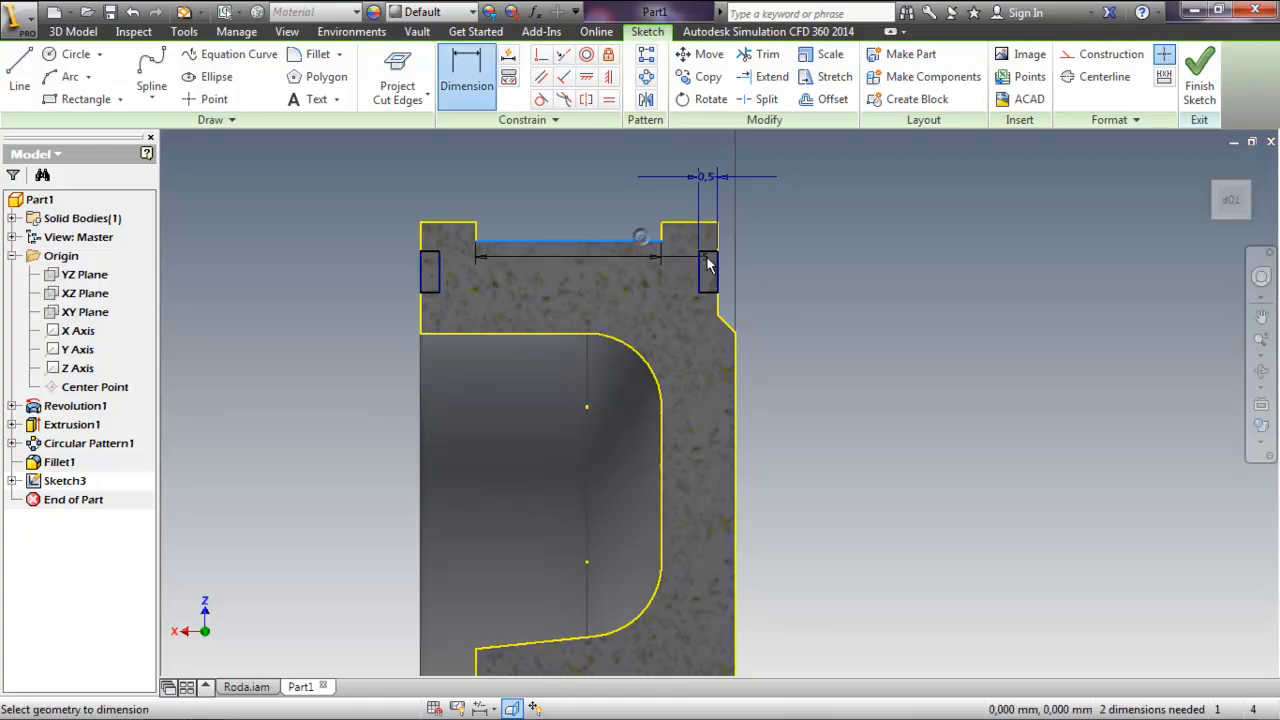
click(709, 255)
click(820, 250)
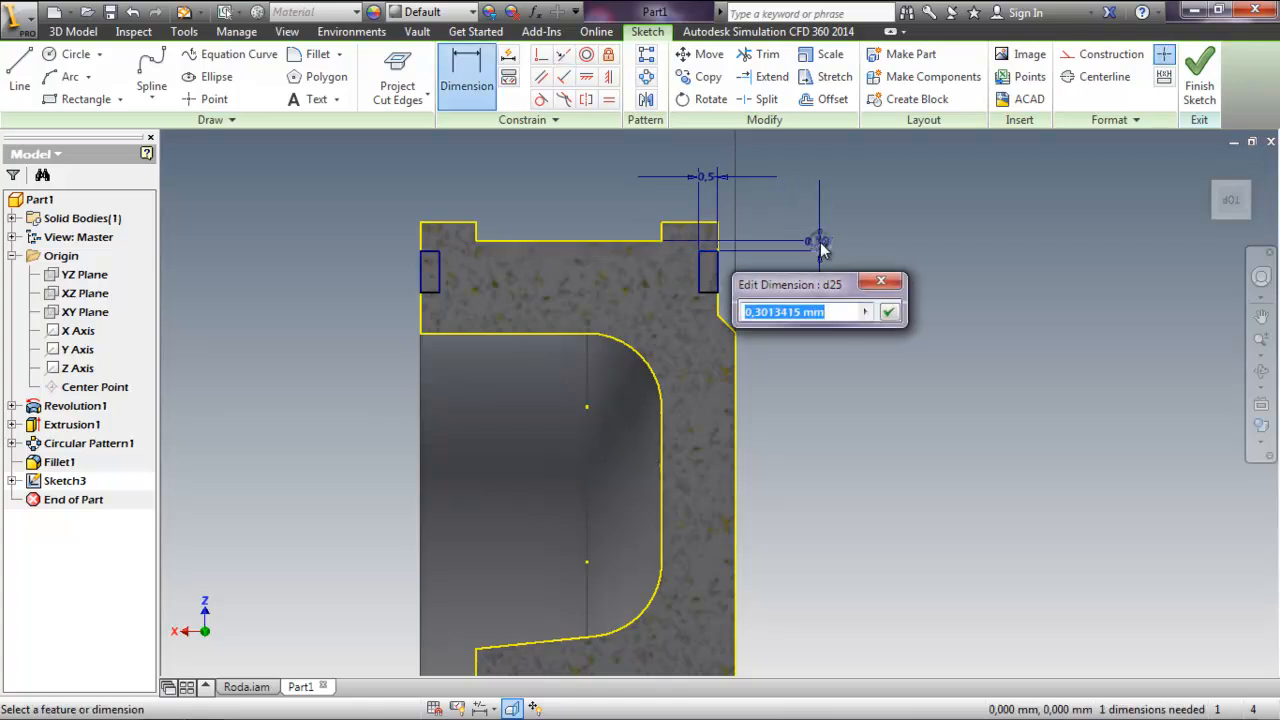
click(707, 185)
click(888, 311)
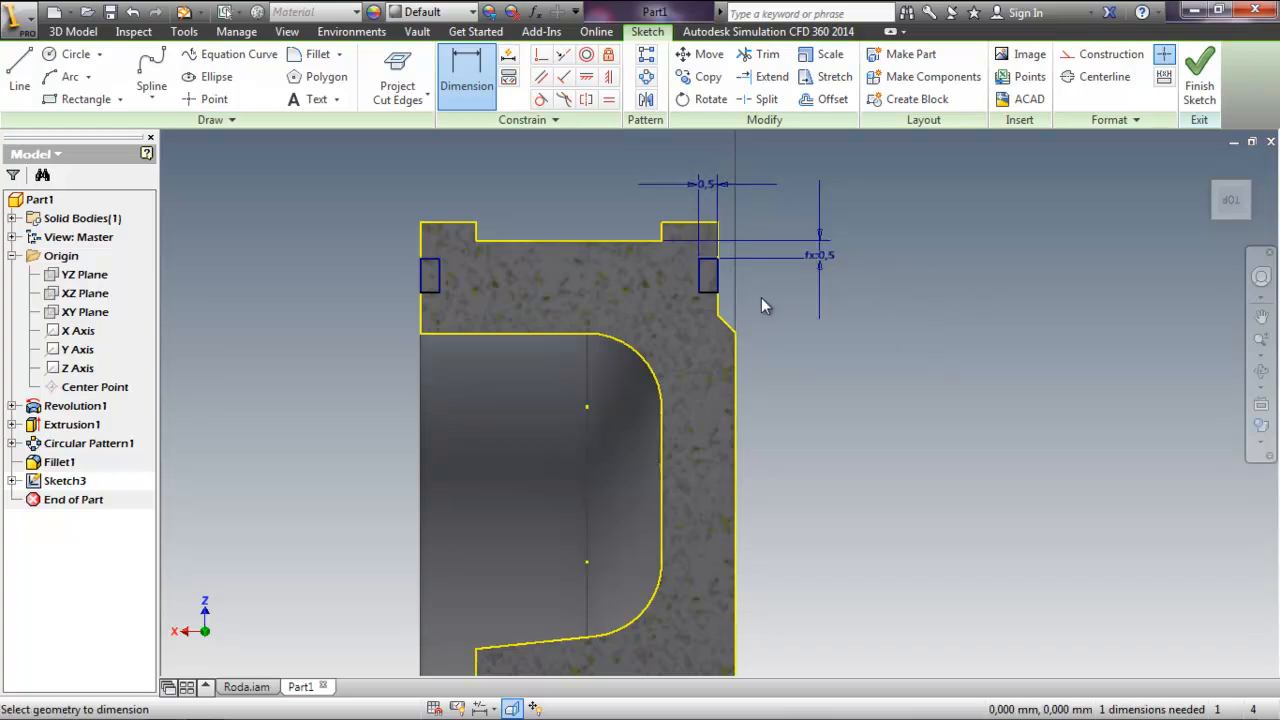
- Set the rectangle's height to 0.75 mm and finish the sketch
click(708, 296)
click(790, 285)
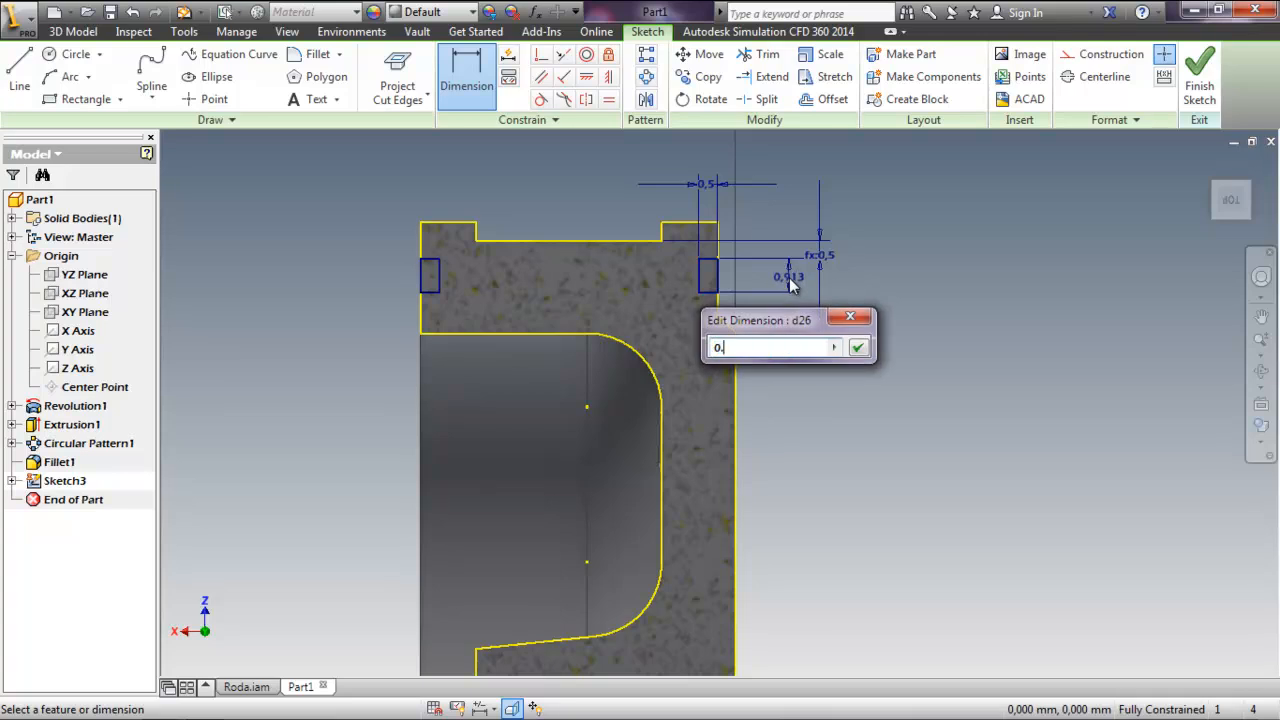
key(Return)
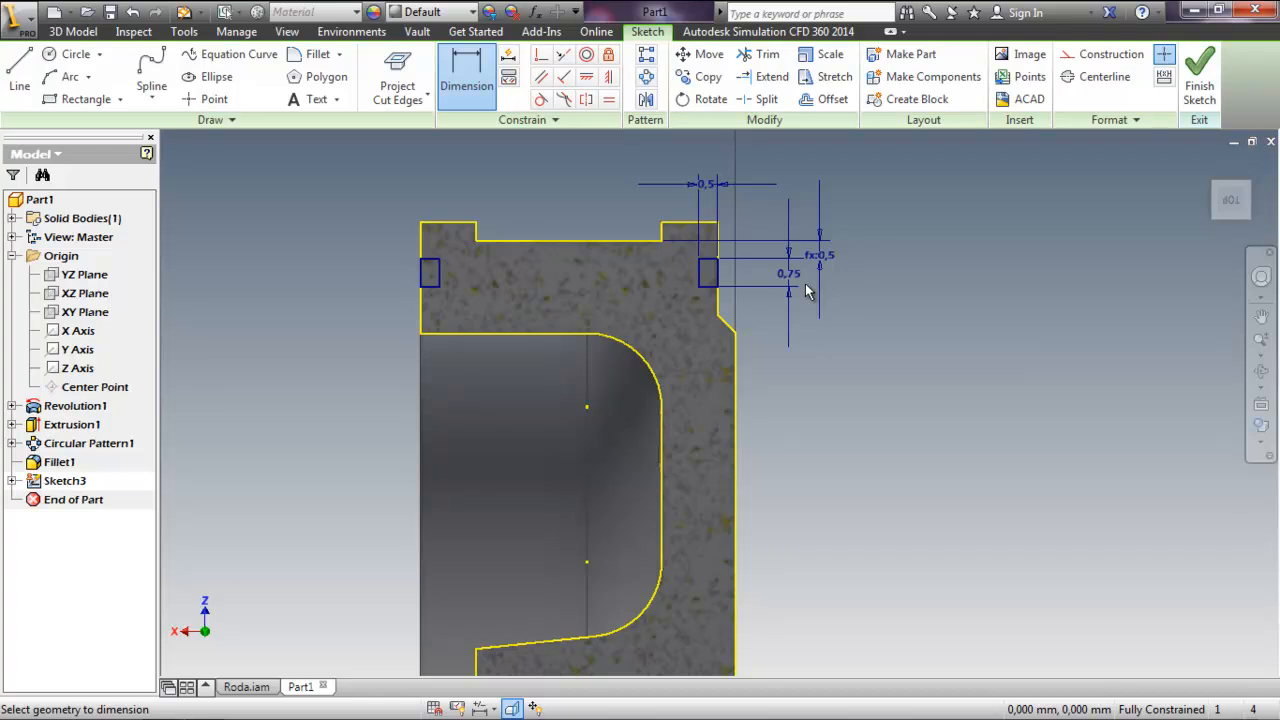
scroll(808, 291, down, 5)
click(1199, 85)
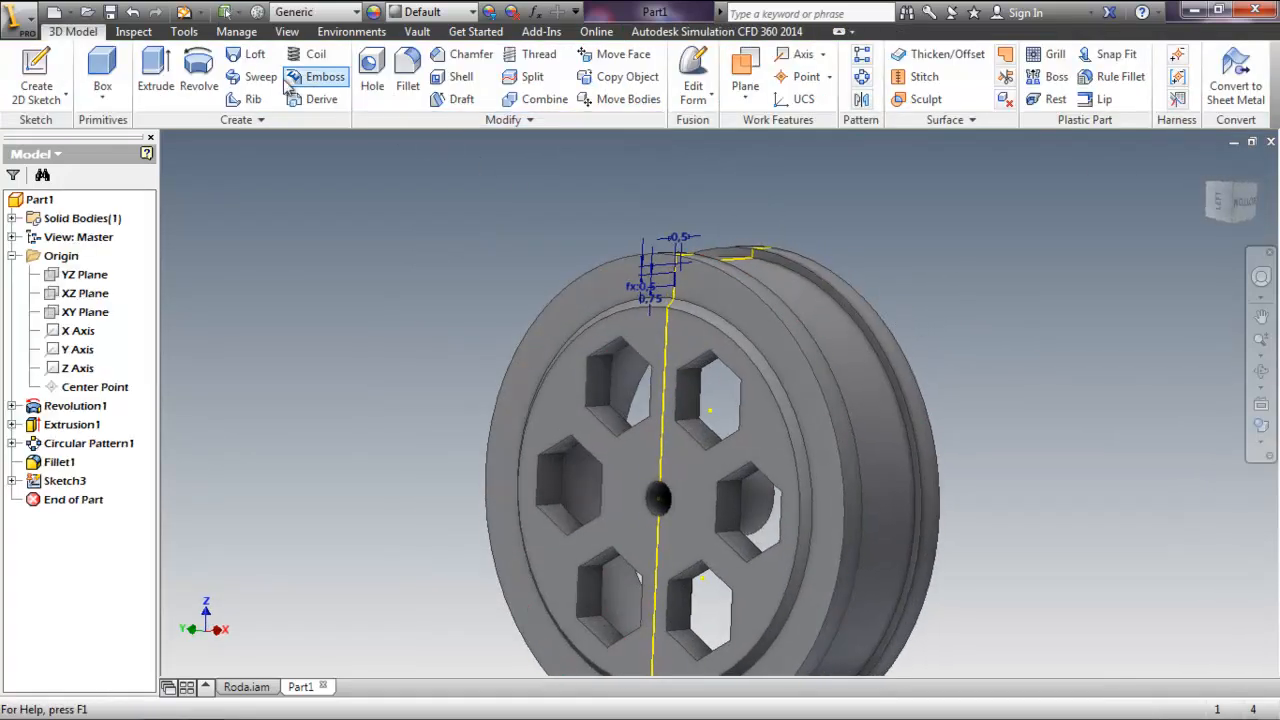
click(198, 72)
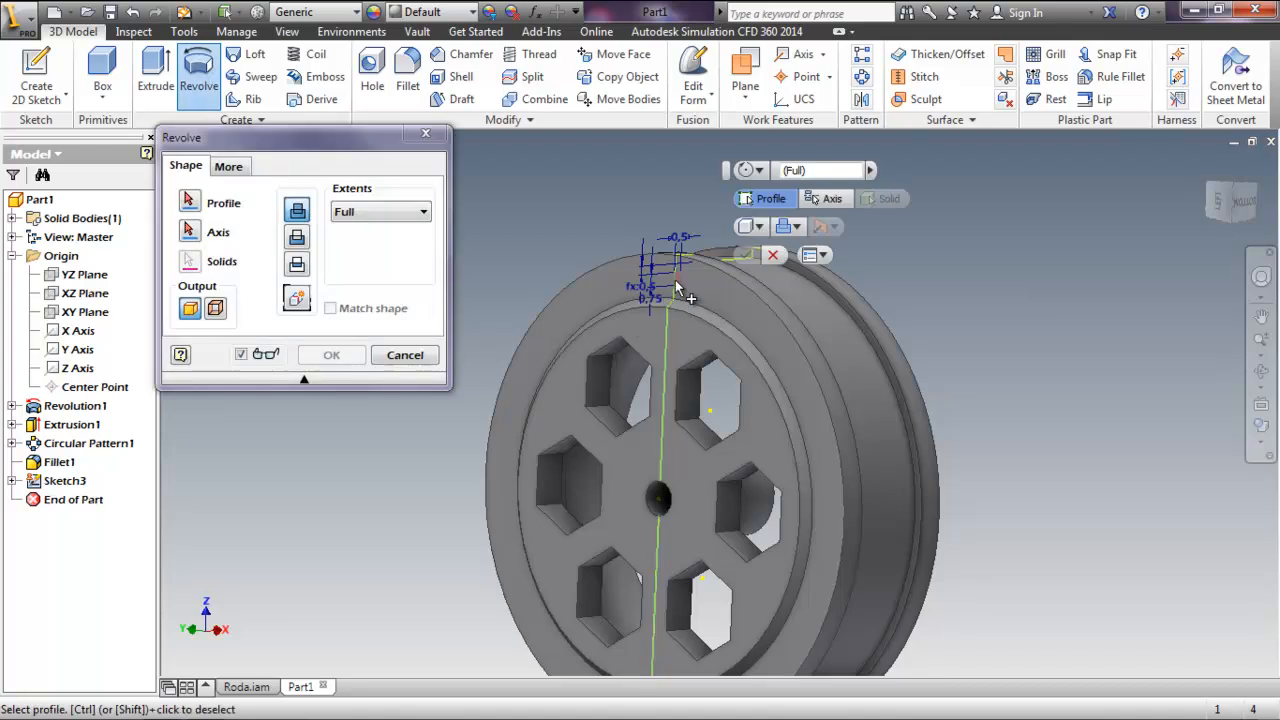
scroll(678, 288, up, 6)
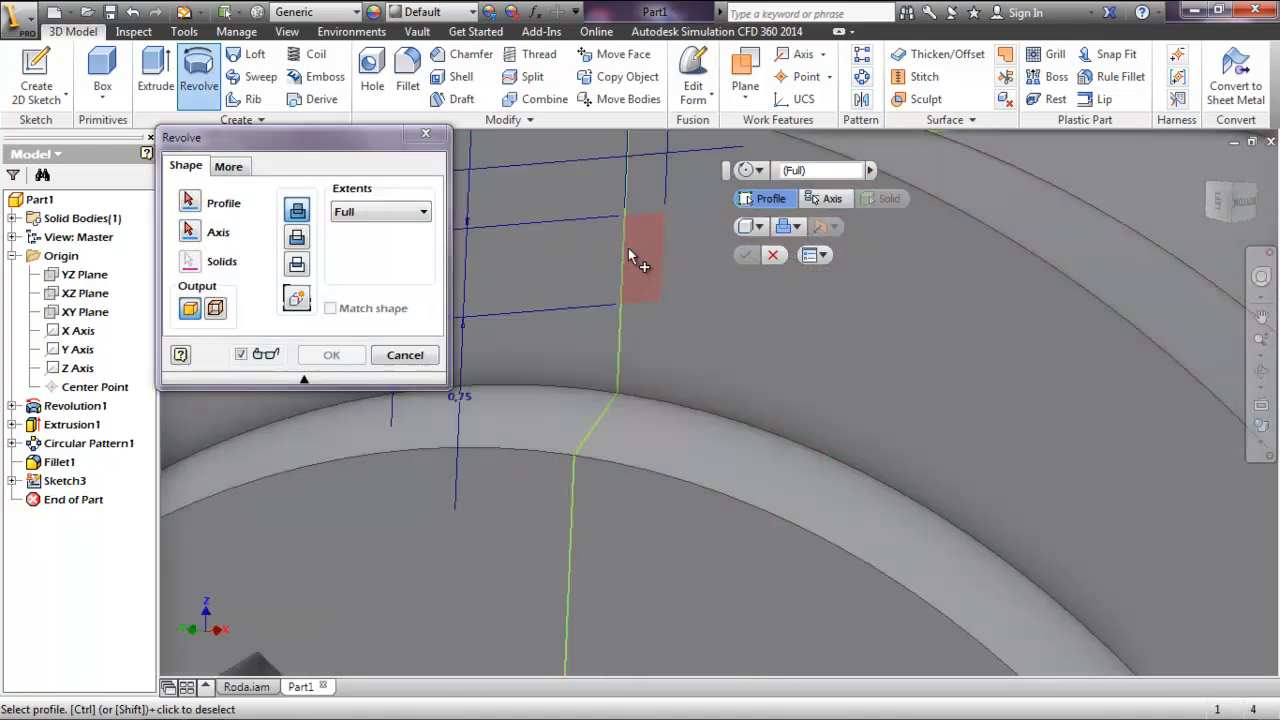
scroll(826, 370, down, 5)
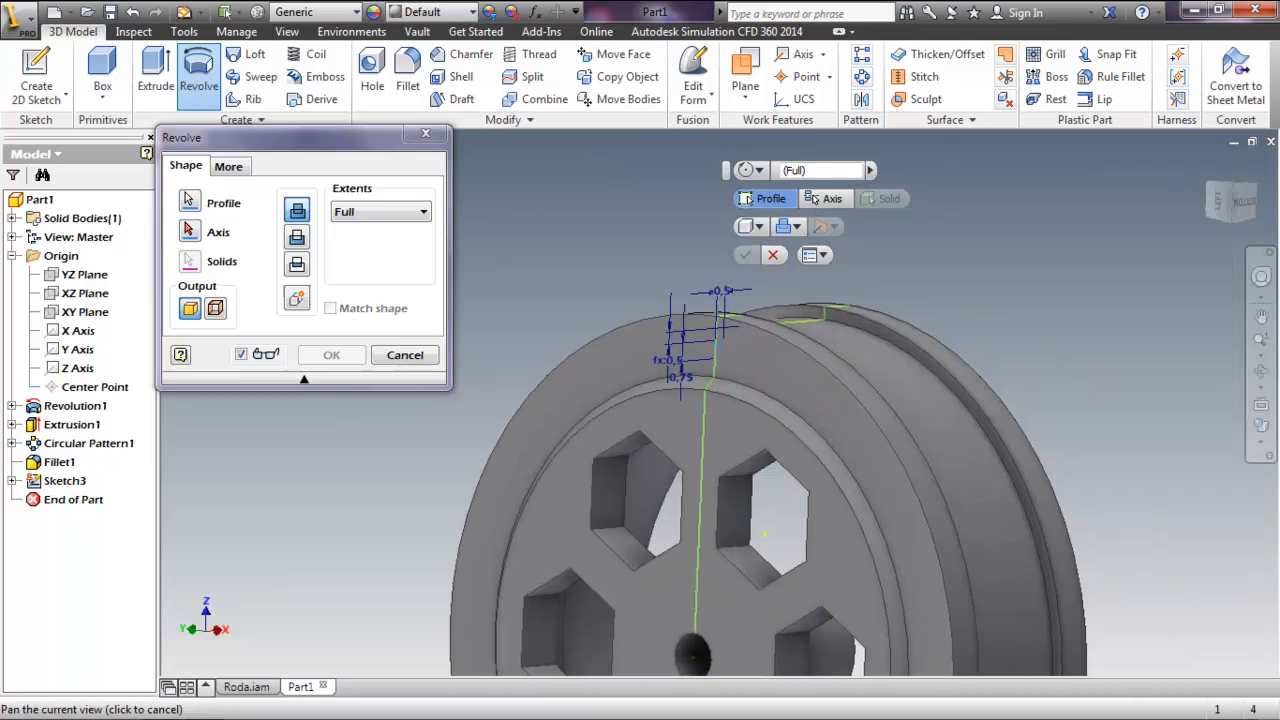
shift+middle_drag(1038, 355, 777, 422)
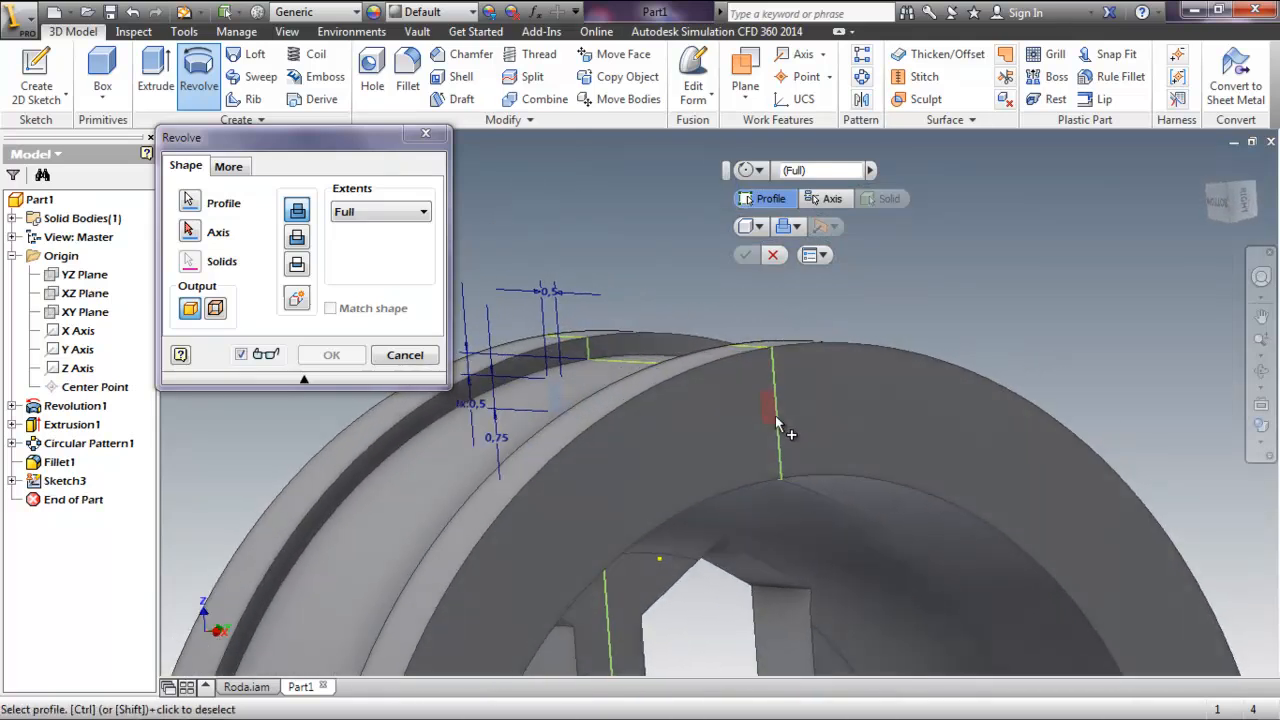
click(296, 240)
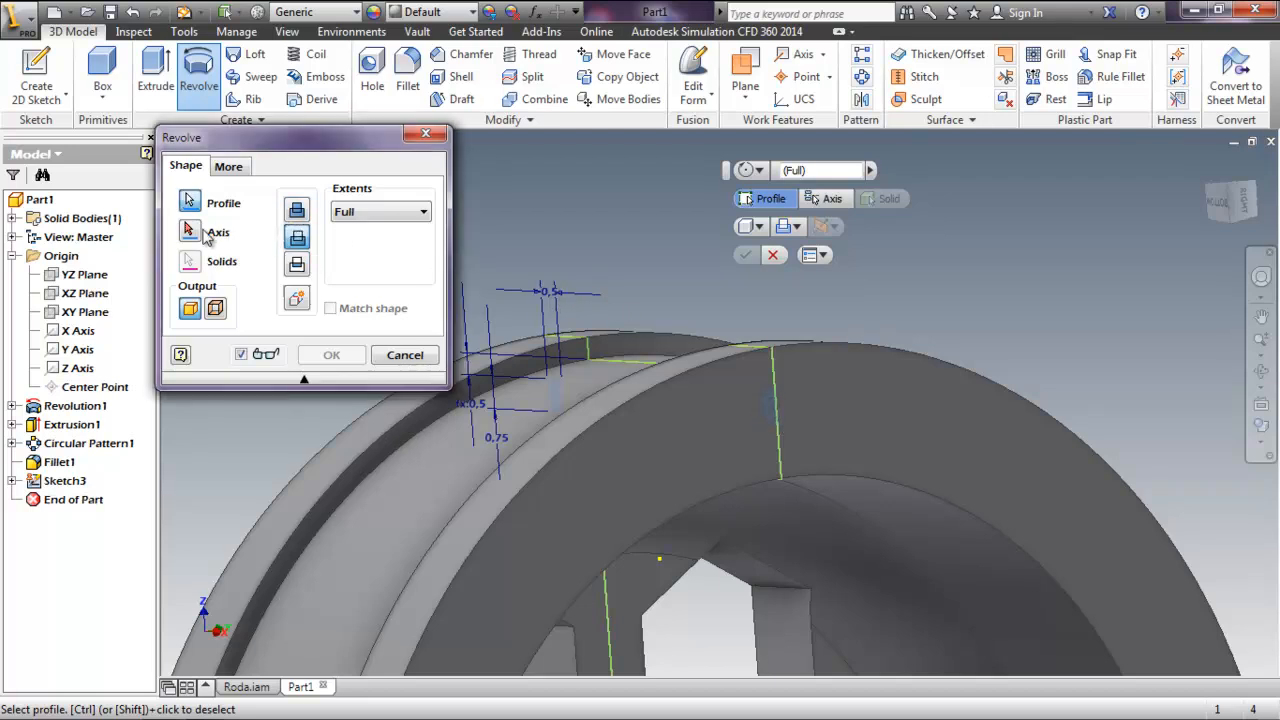
click(189, 234)
scroll(640, 312, up, 5)
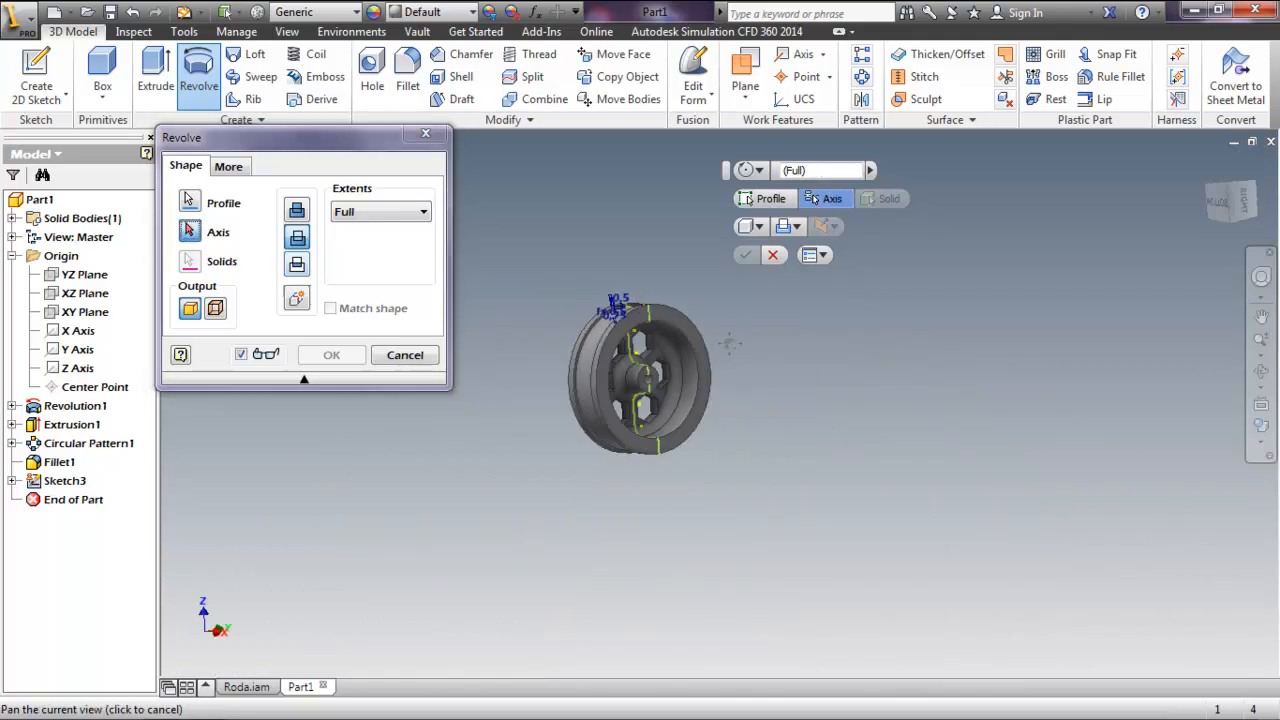
middle_drag(729, 343, 683, 312)
scroll(600, 340, down, 6)
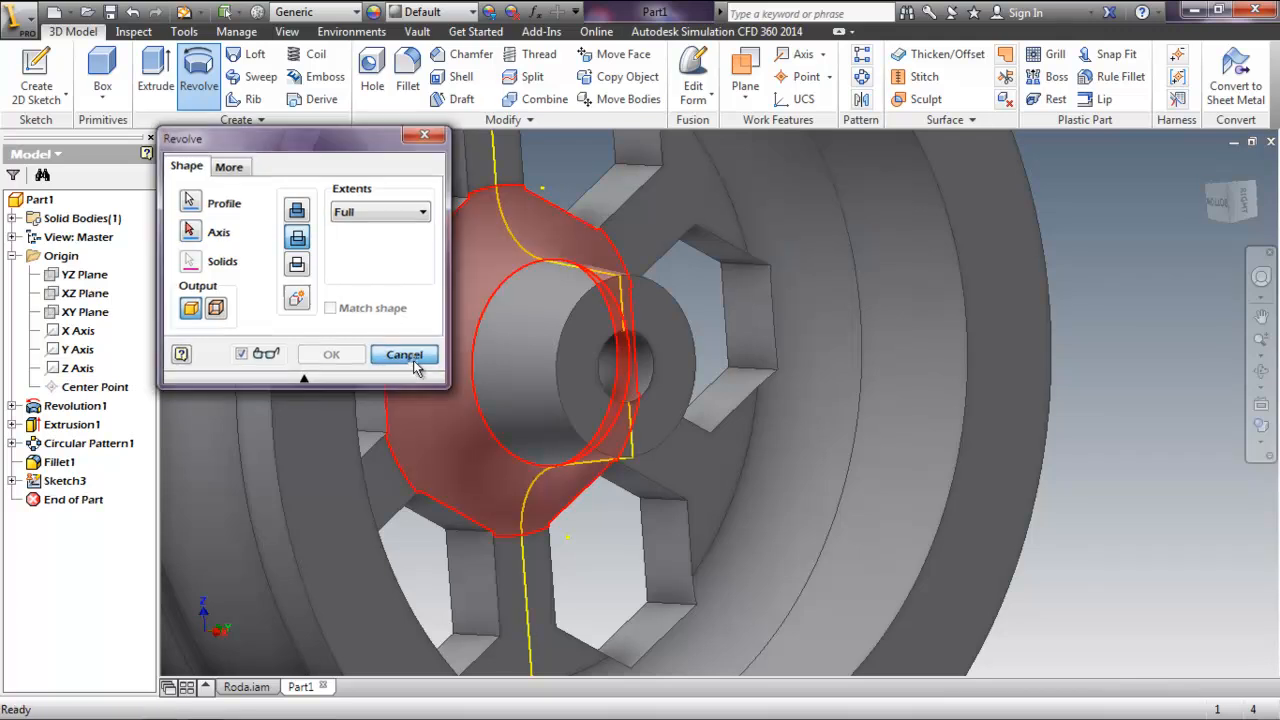
click(405, 355)
- Reopen the rim groove sketch, add a horizontal centerline from the origin along the hub bore to the hub's end, and finish the sketch
click(35, 480)
click(551, 324)
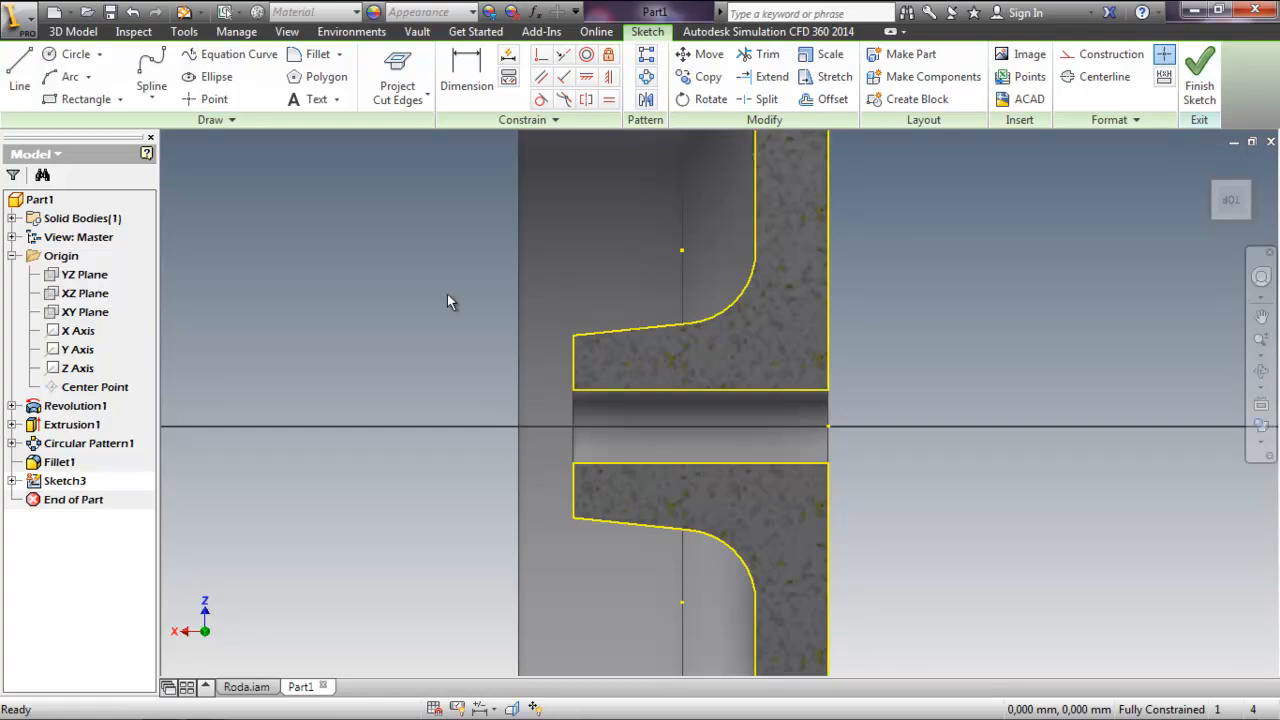
click(19, 75)
click(827, 426)
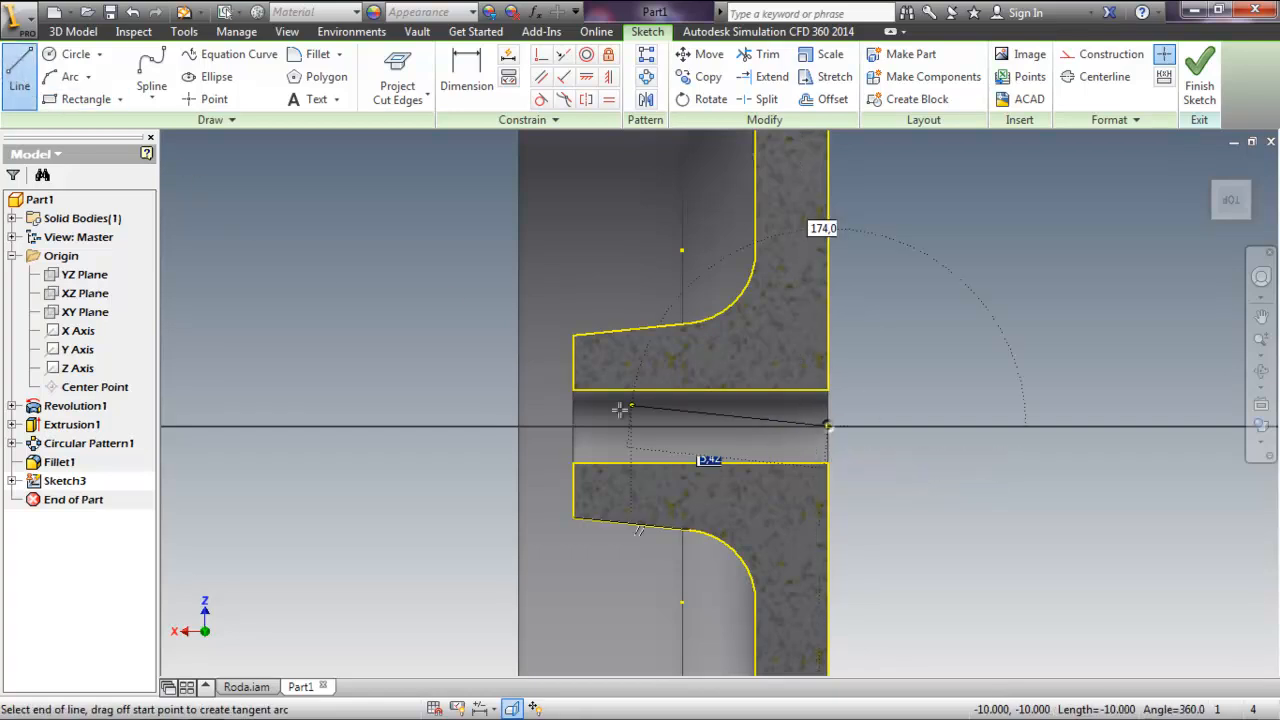
click(572, 426)
key(Escape)
click(1073, 80)
click(999, 325)
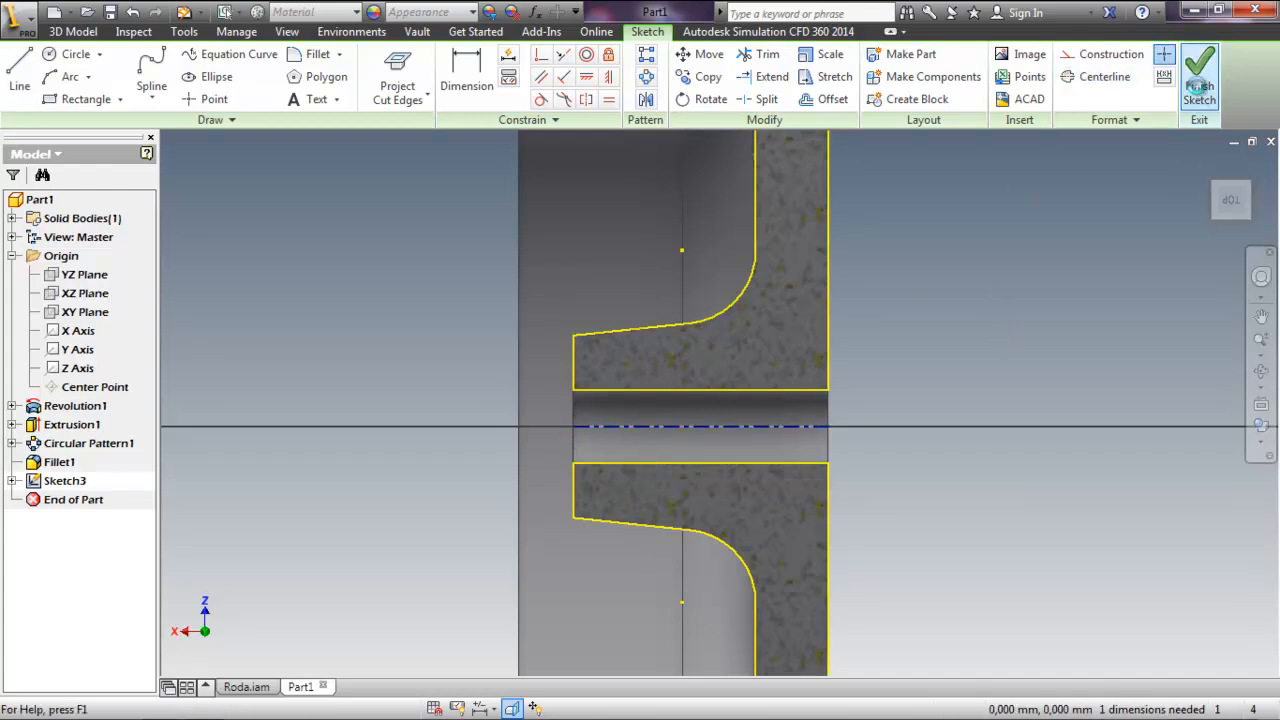
click(1199, 88)
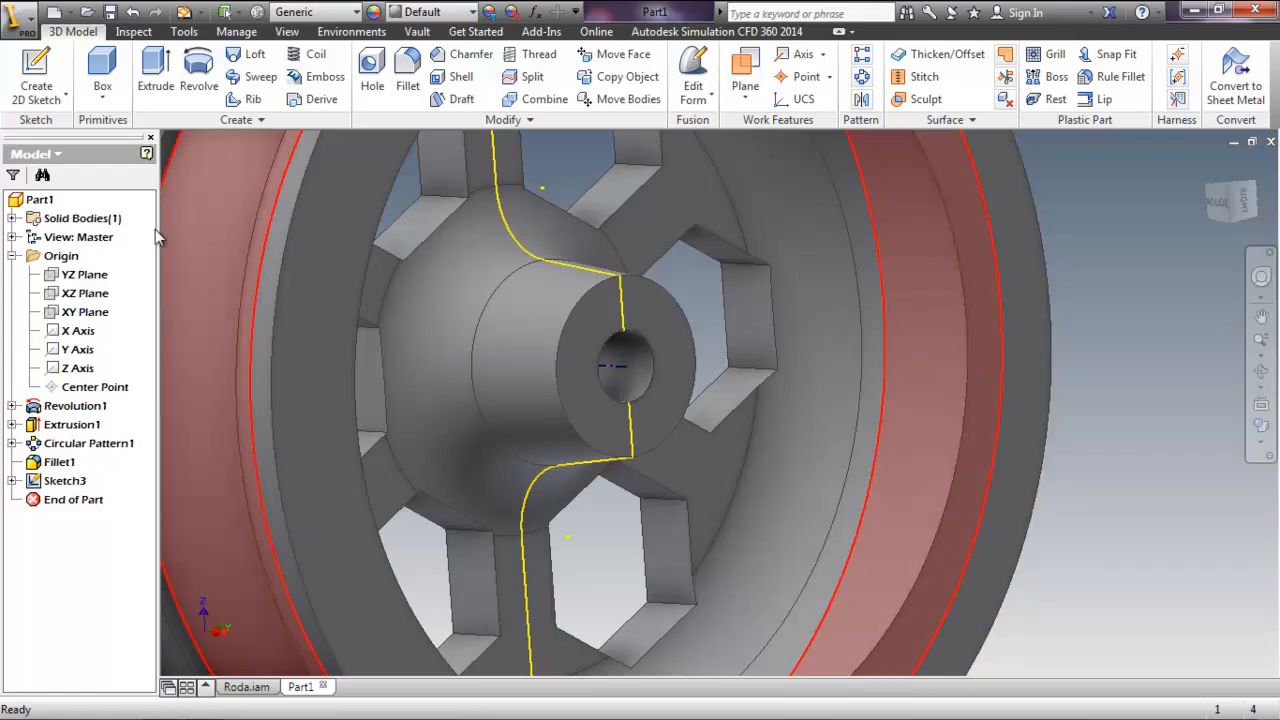
- Revolve-cut the two small rim rectangles a full turn around the hub's centerline to form the grooves in both rim faces
click(198, 70)
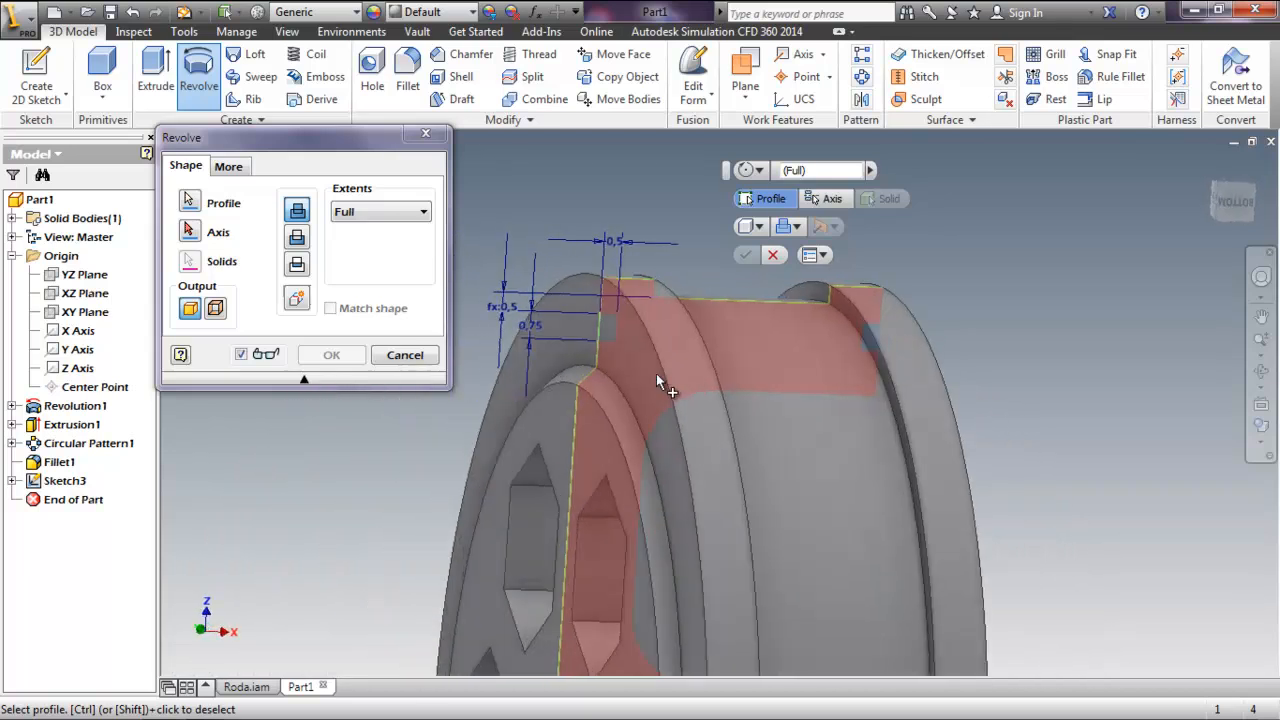
click(190, 231)
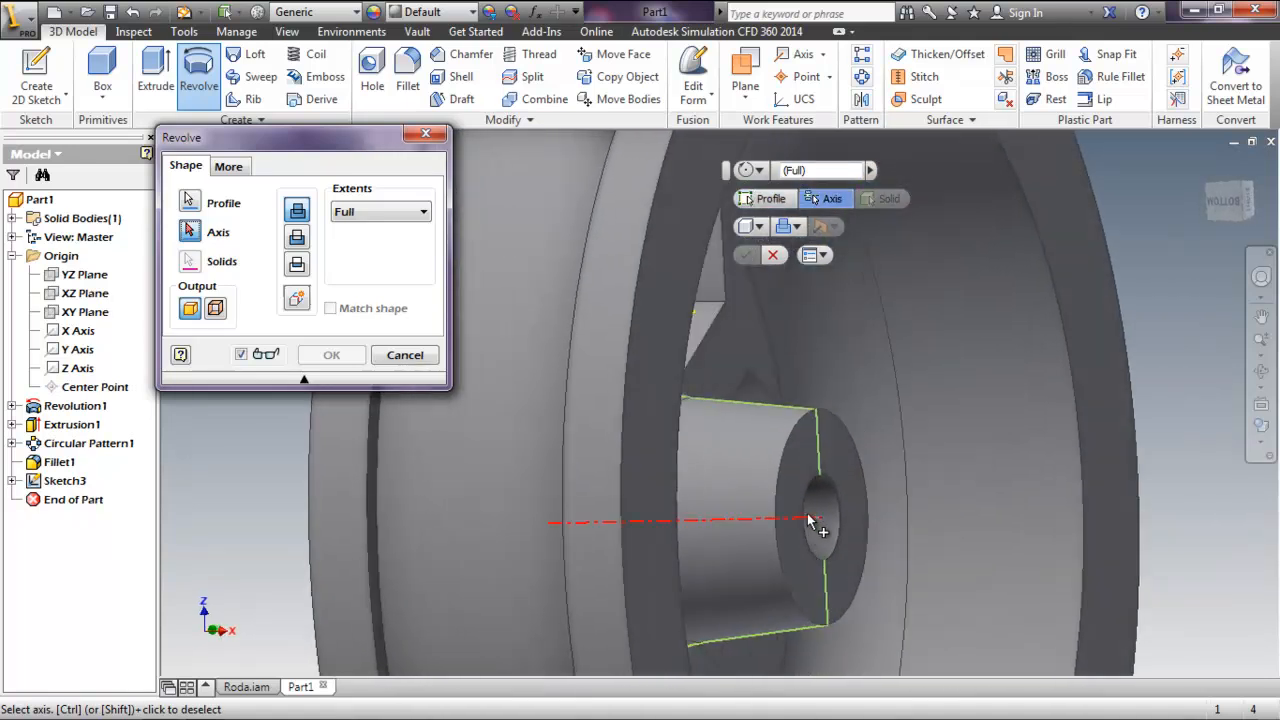
click(810, 519)
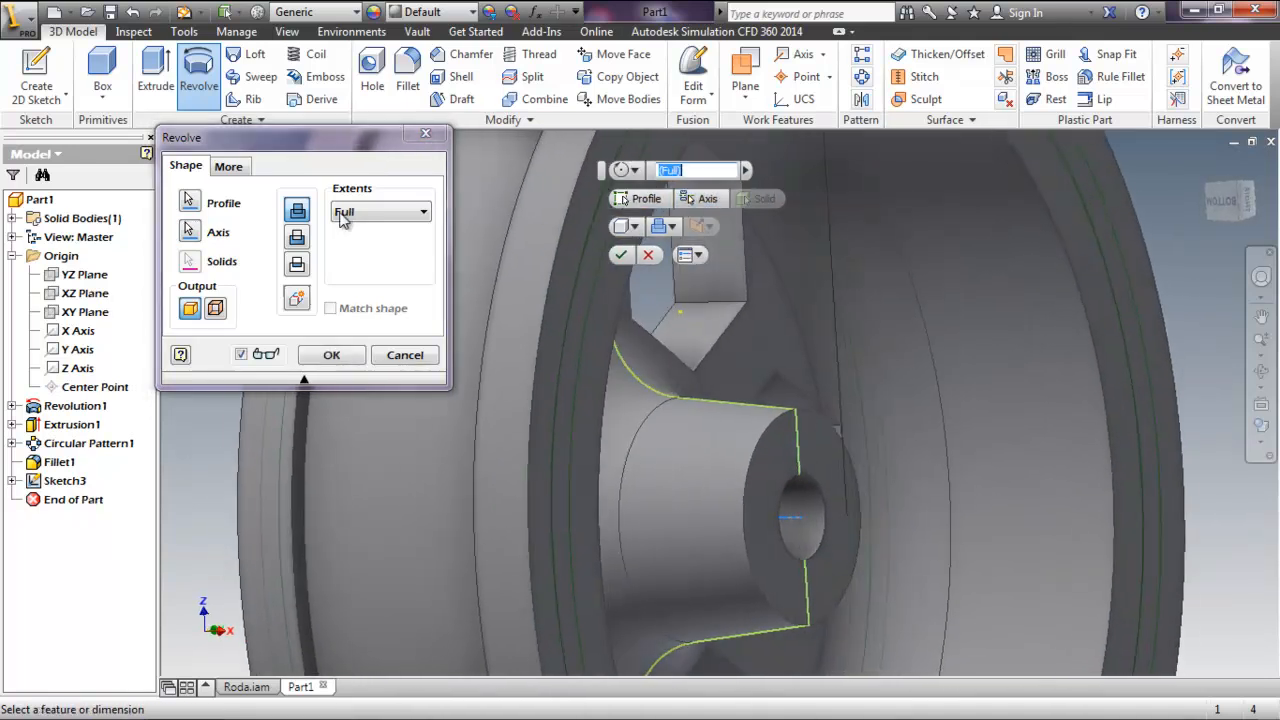
click(297, 237)
scroll(928, 436, down, 5)
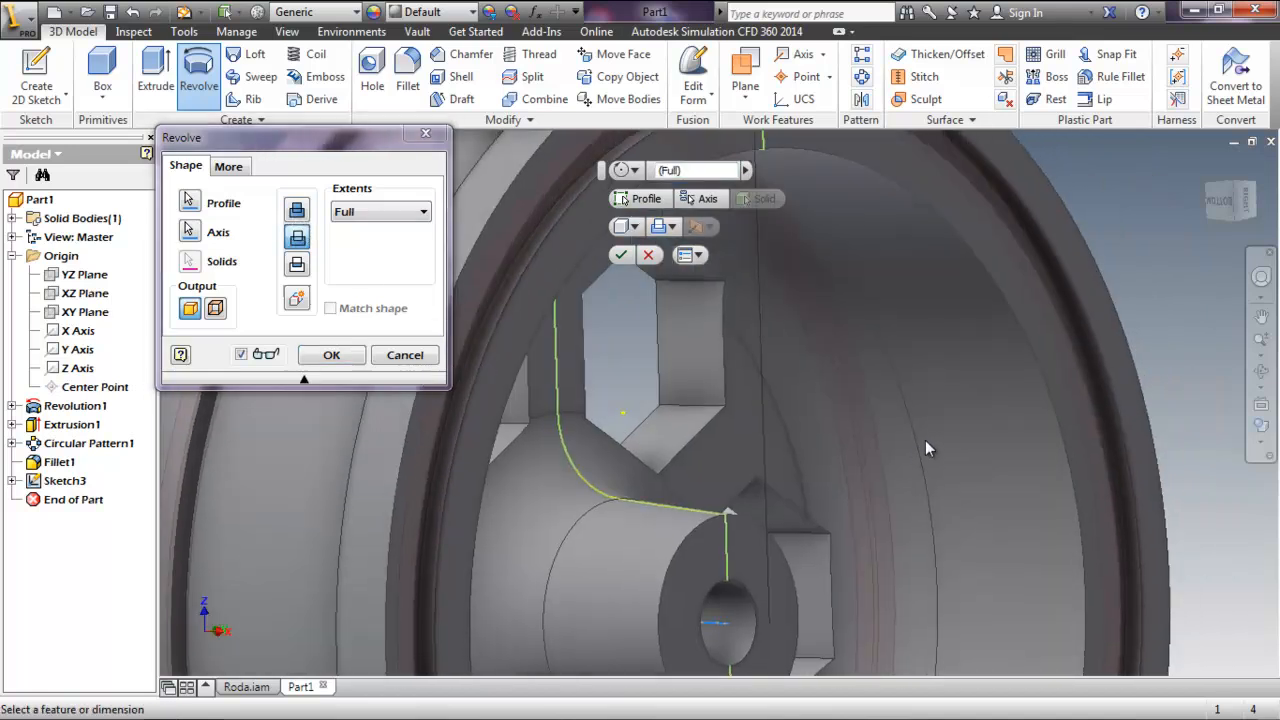
shift+middle_drag(717, 315, 698, 335)
click(363, 354)
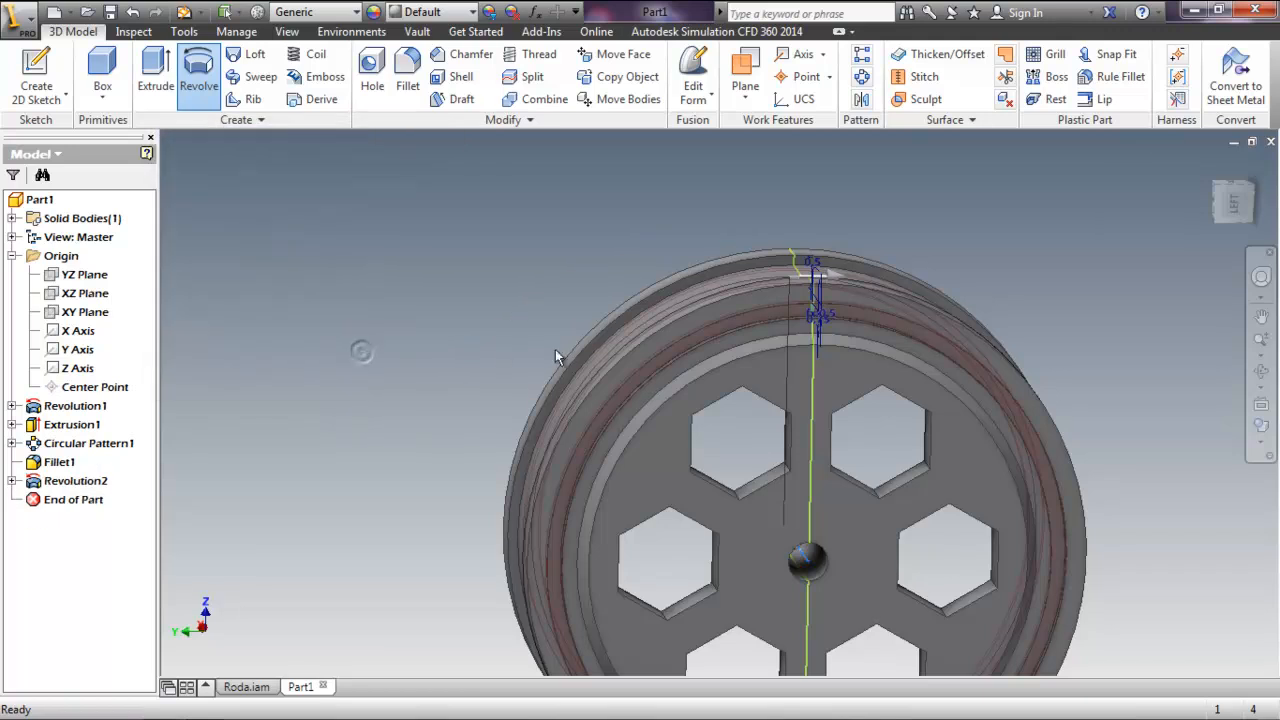
- Set the wheel's material to ABS Plastic from the Inventor Material Library
shift+middle_drag(971, 486, 366, 43)
click(357, 12)
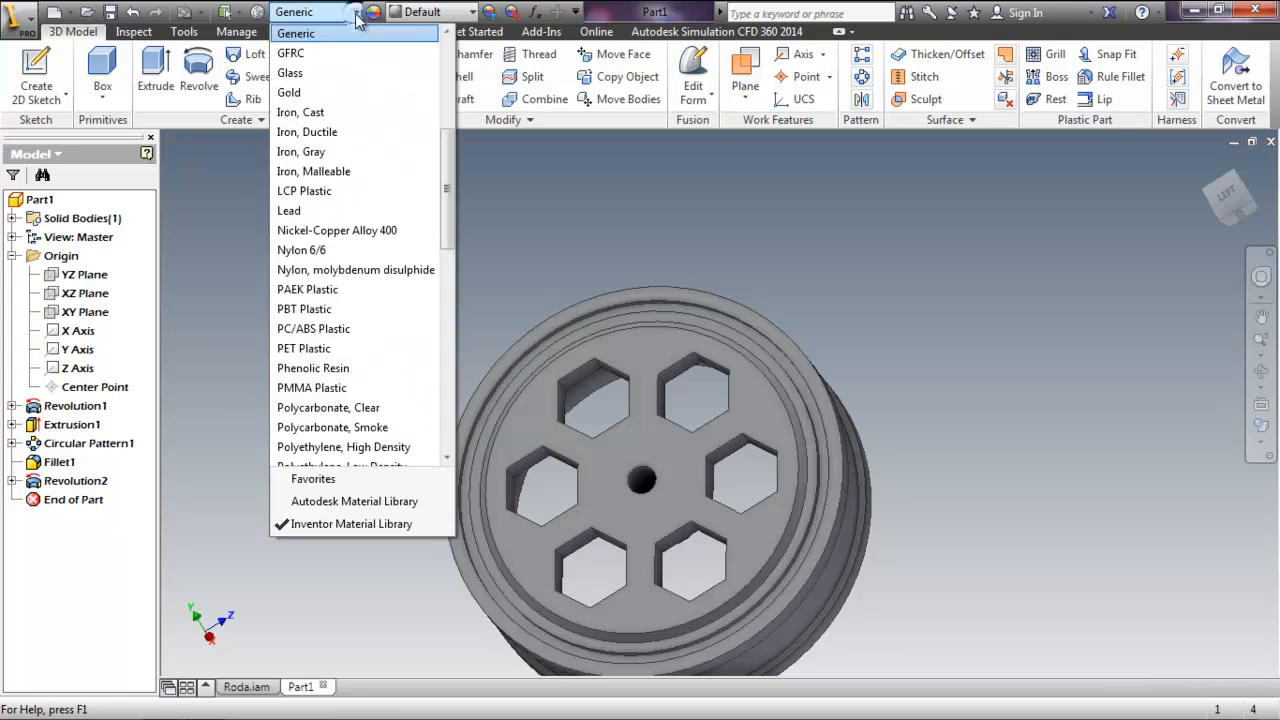
scroll(366, 95, up, 5)
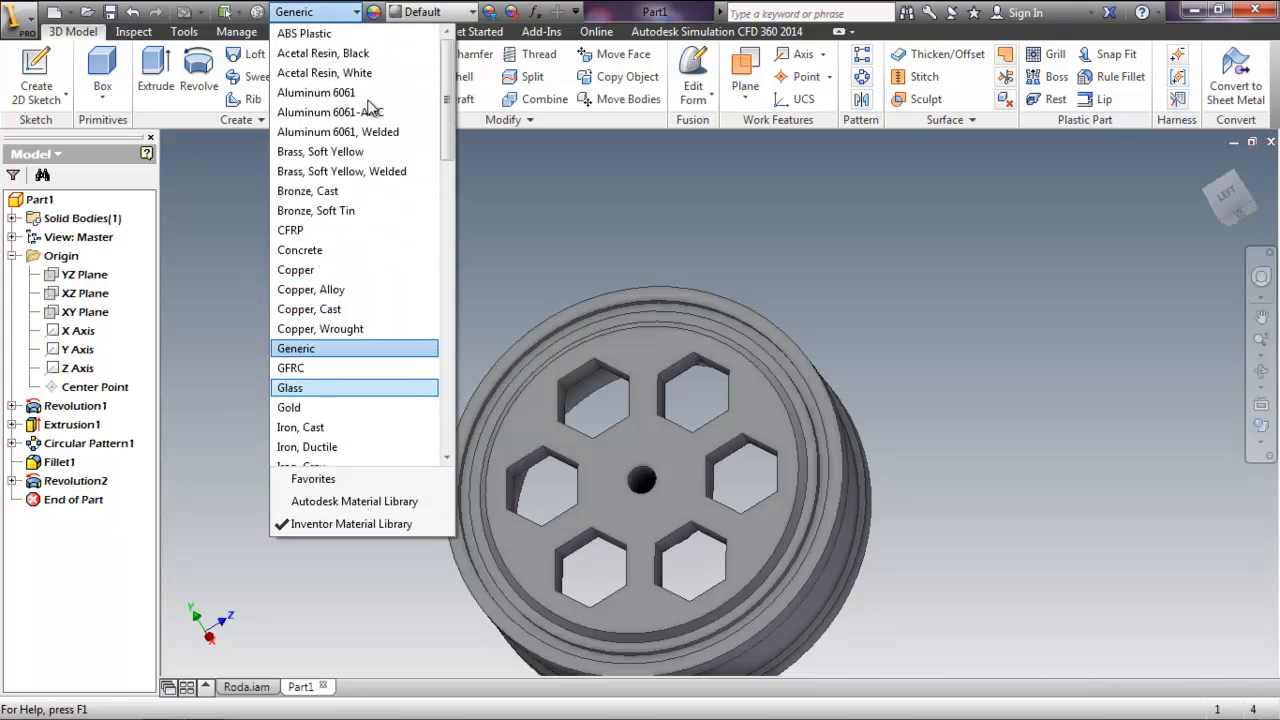
click(338, 37)
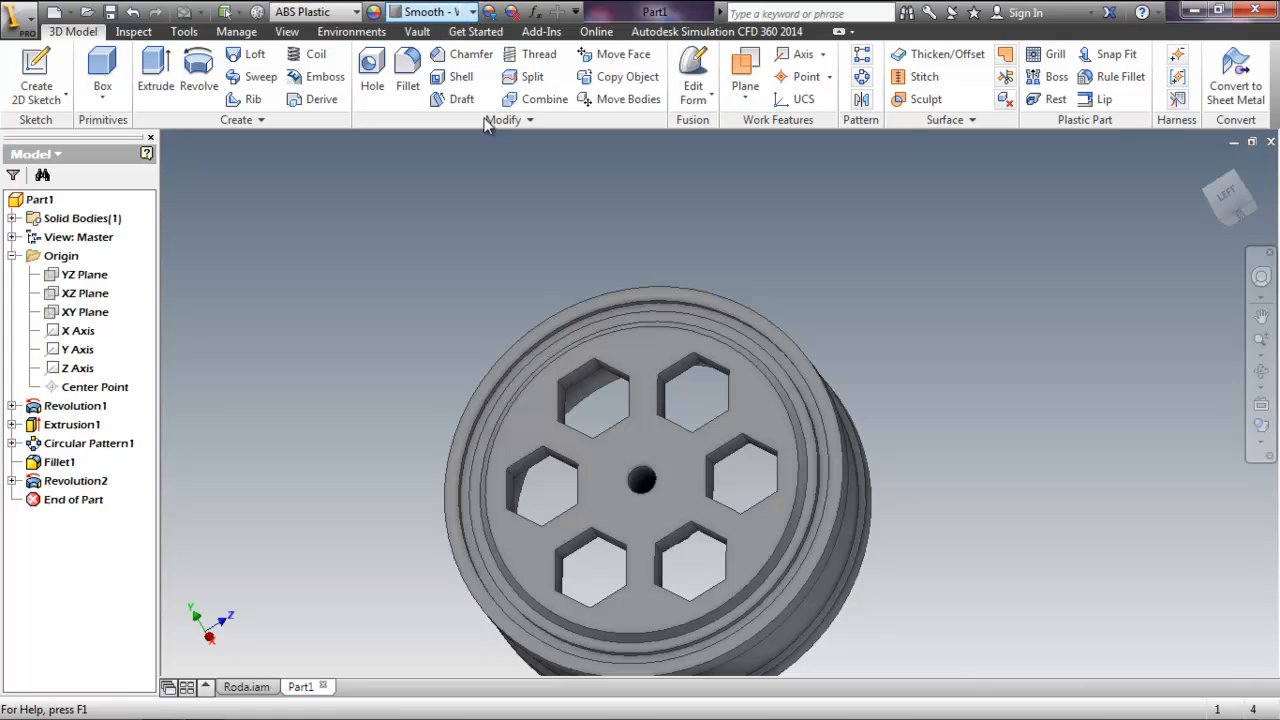
- Change the wheel's appearance to Chrome - Polished
click(470, 12)
scroll(481, 157, up, 2)
scroll(481, 157, up, 7)
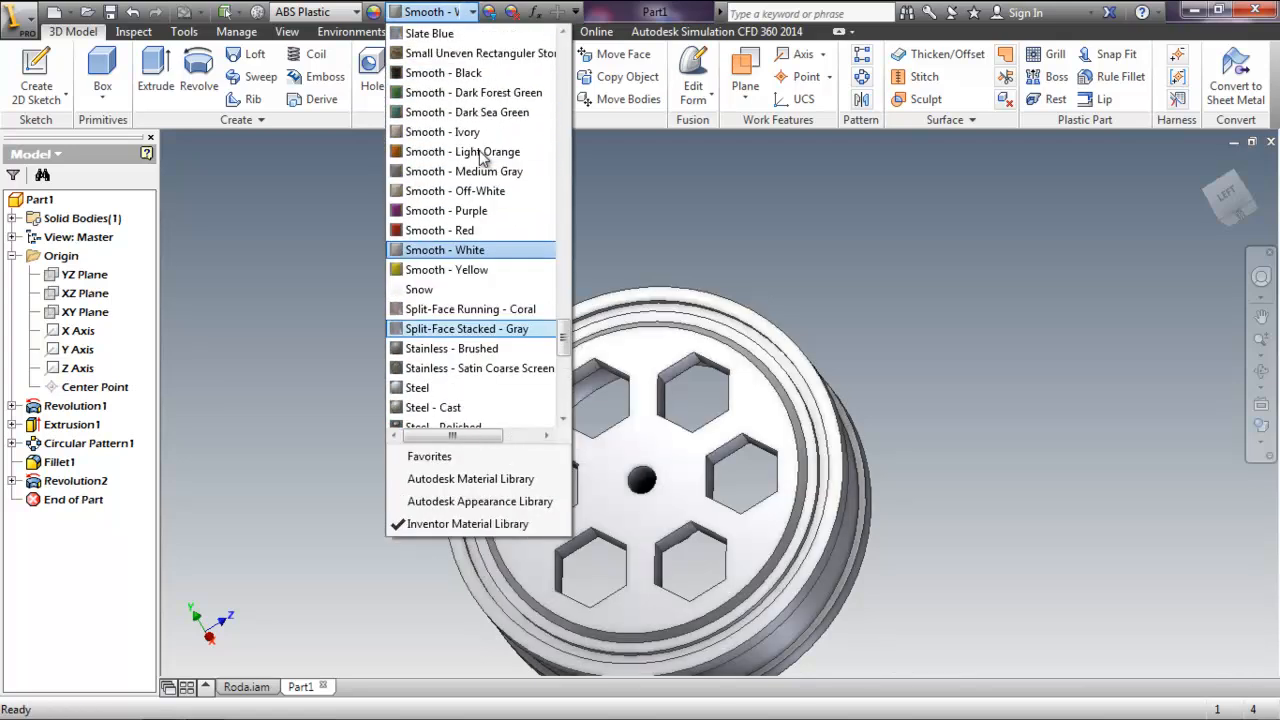
scroll(480, 158, up, 1)
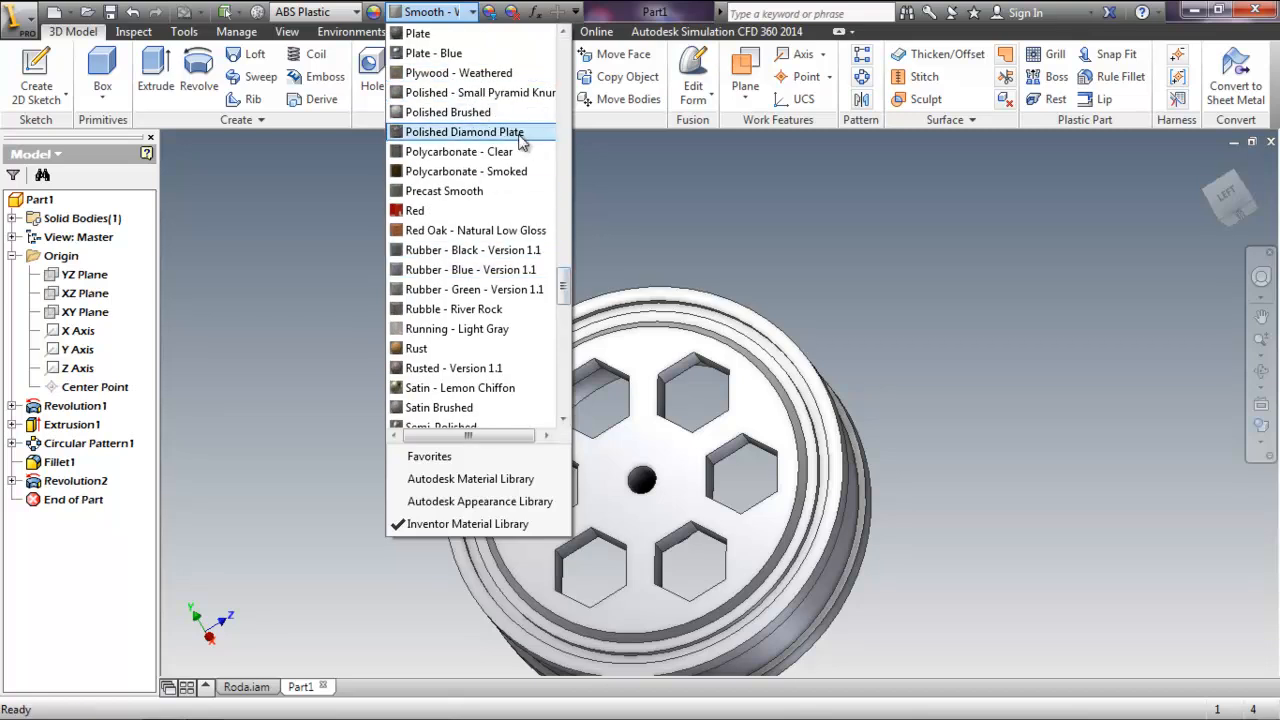
scroll(563, 246, up, 3)
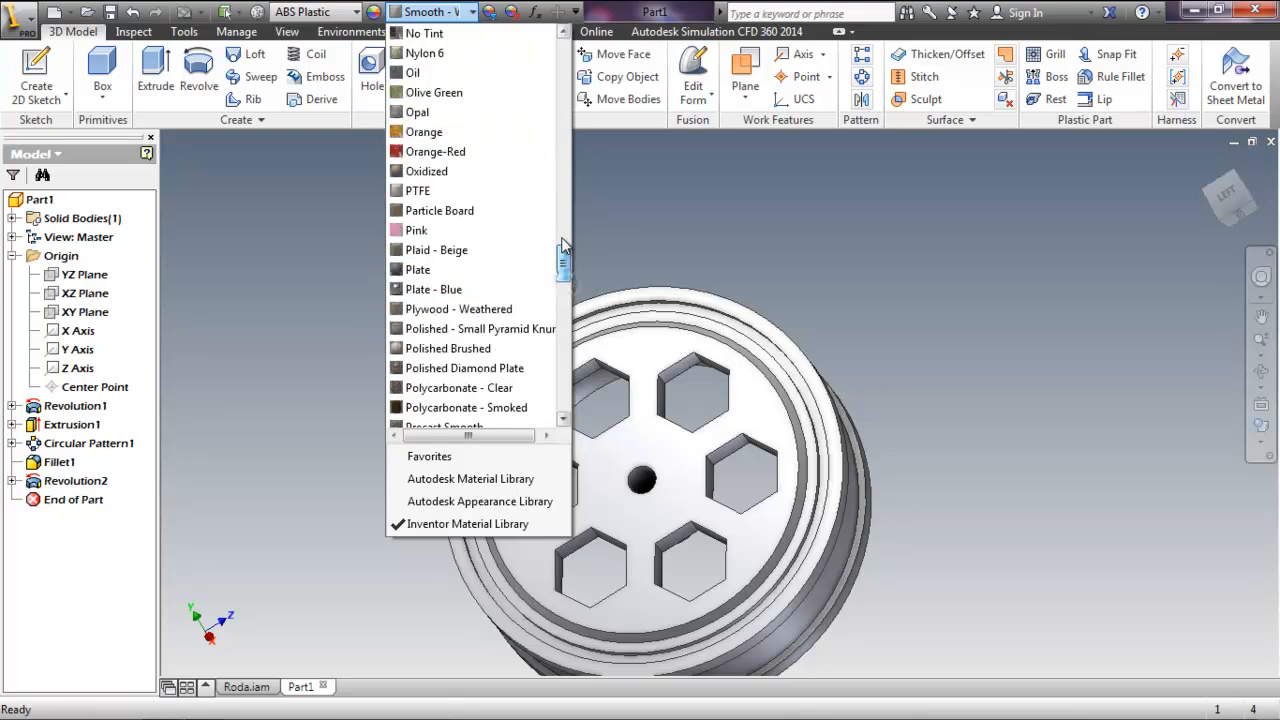
scroll(562, 196, up, 8)
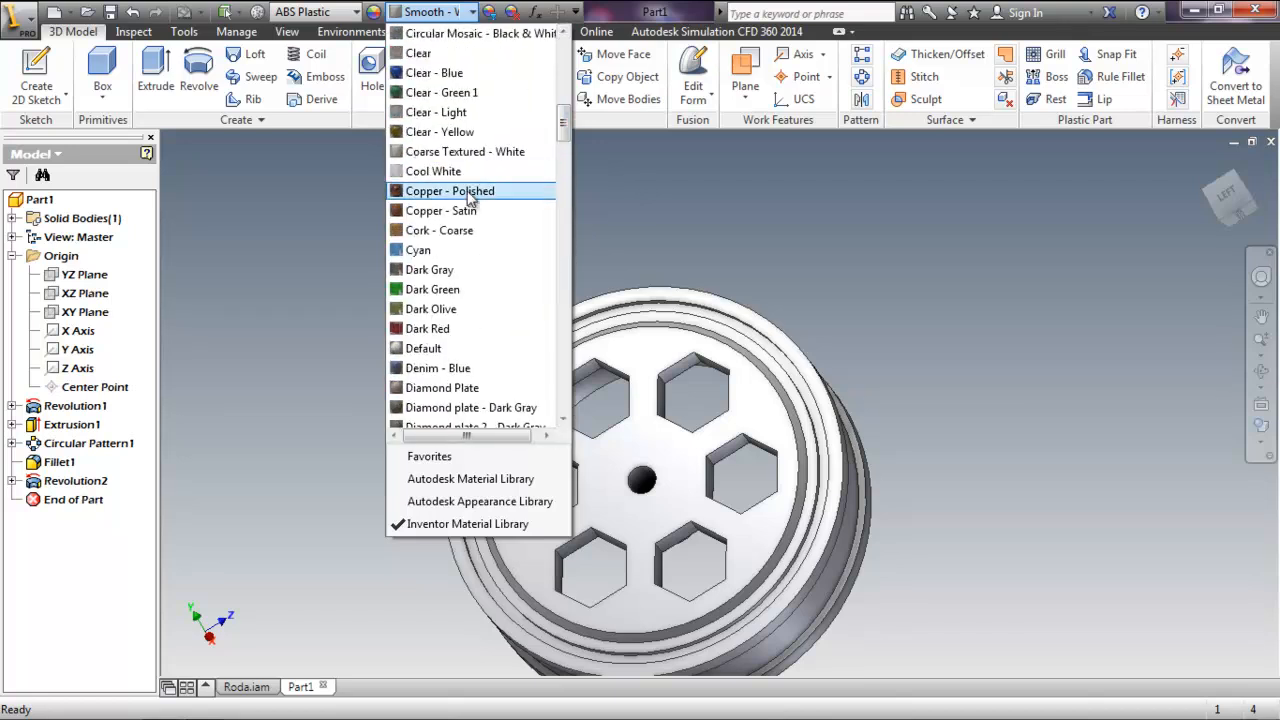
scroll(468, 108, up, 2)
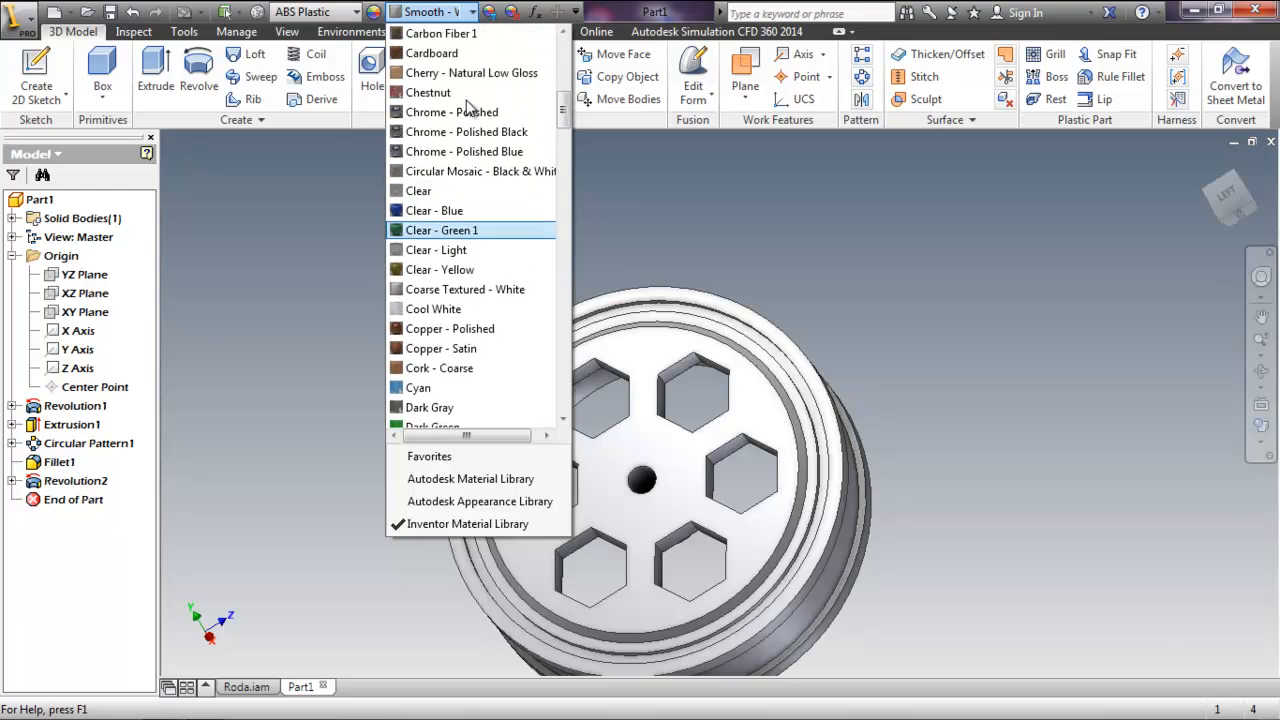
click(452, 112)
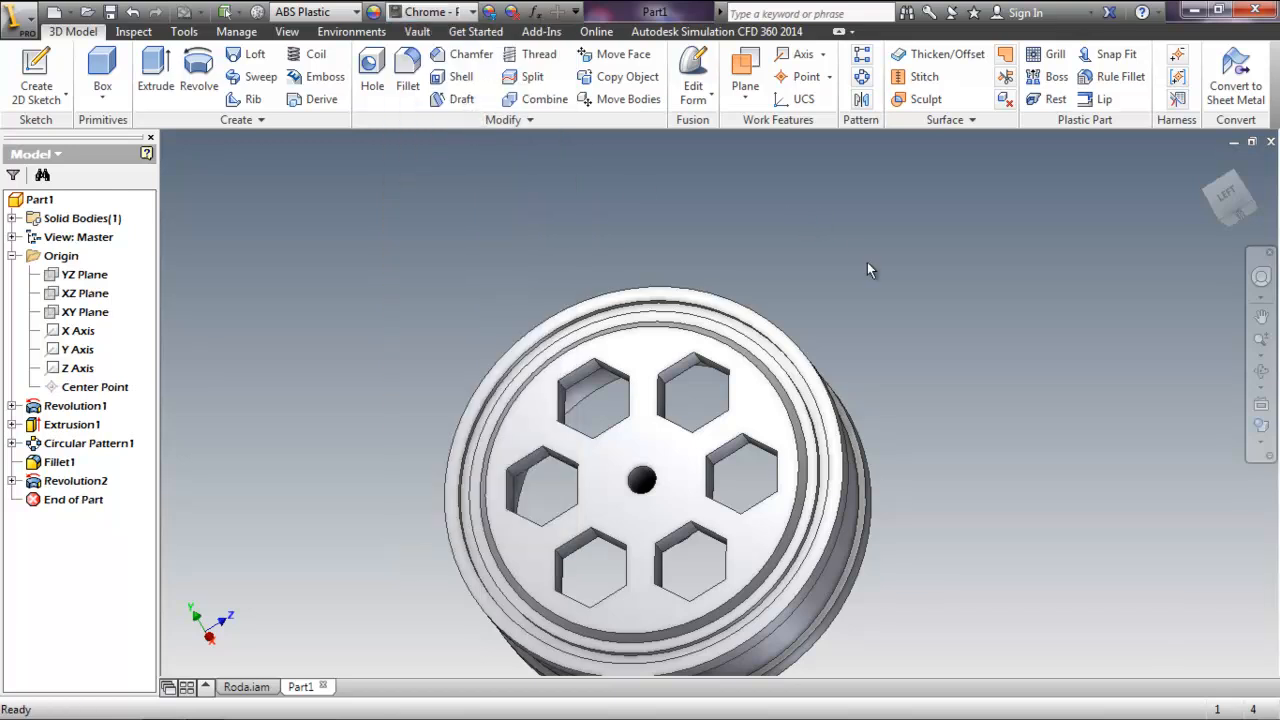
shift+middle_drag(867, 262, 697, 365)
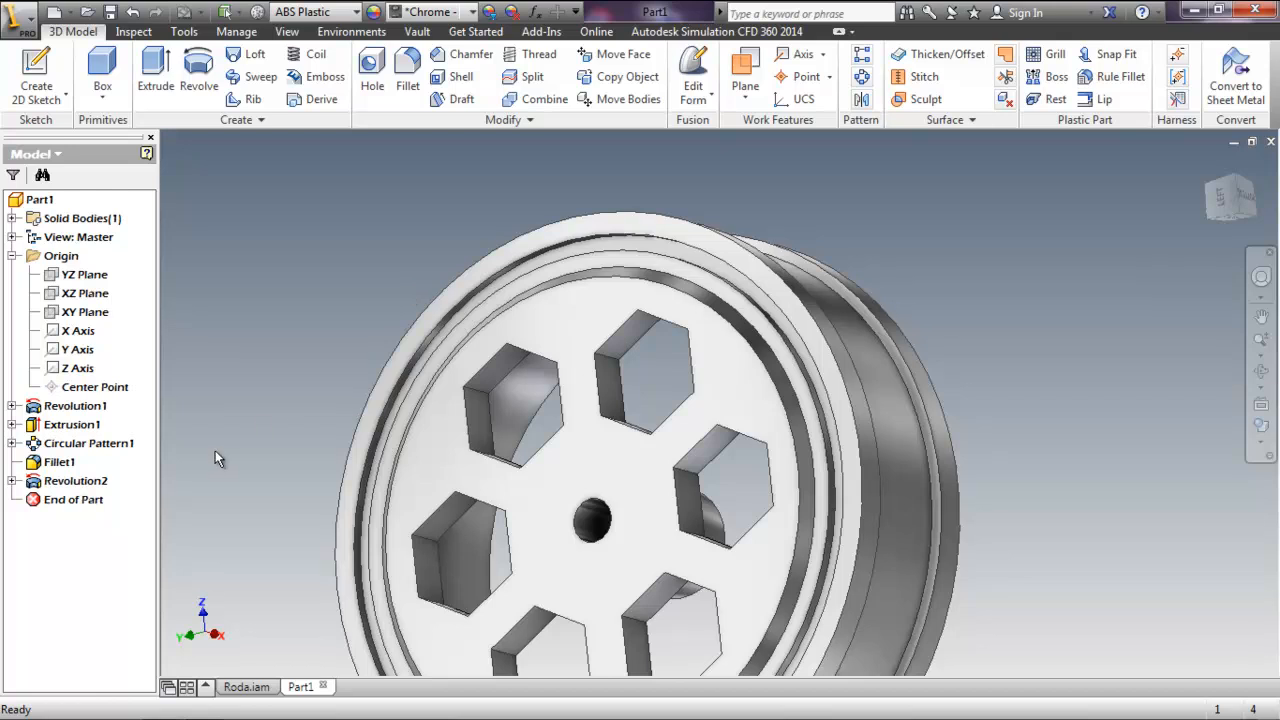